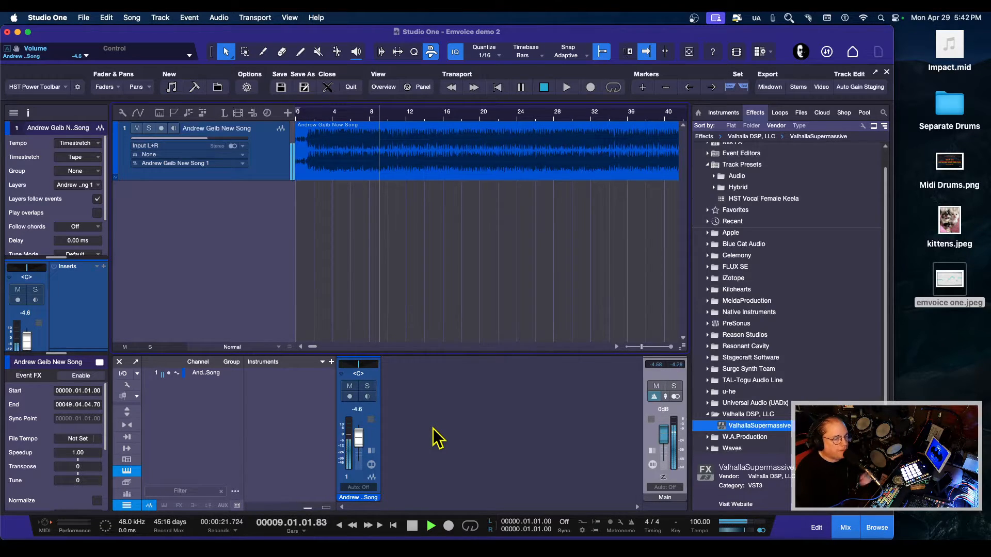
Step: Audition the backing song from bar 10 and from bar 25, and return the playhead to the start
key("space")
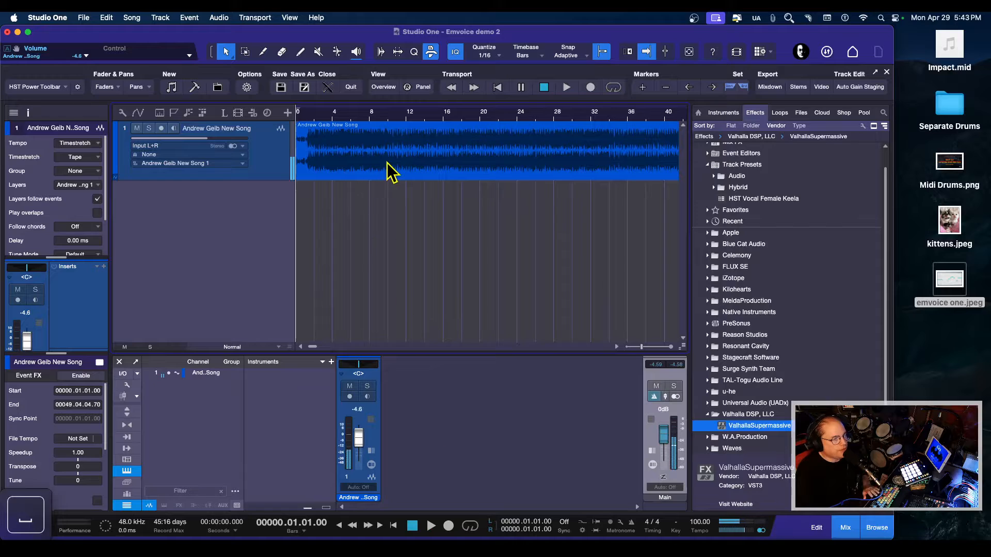
left_click(394, 121)
key("space")
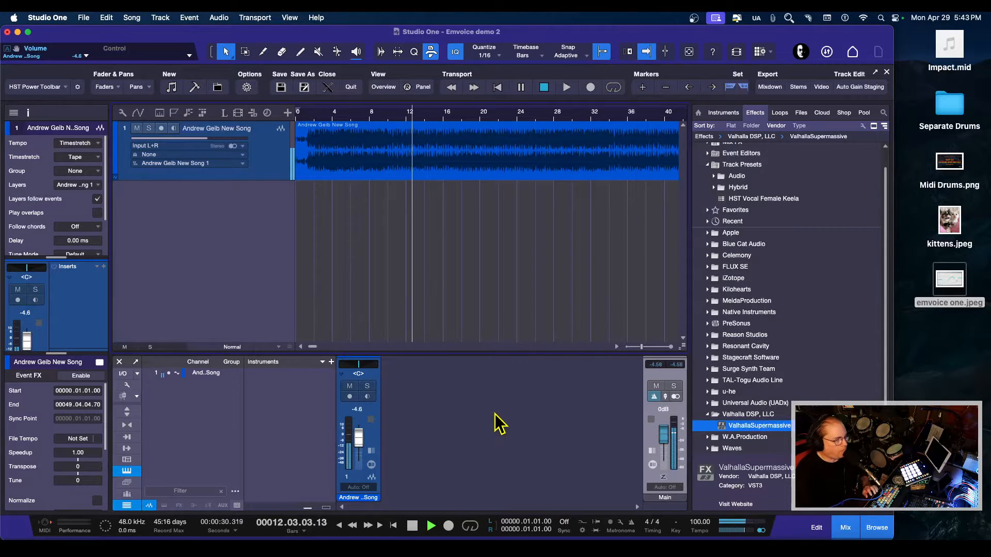
key("space")
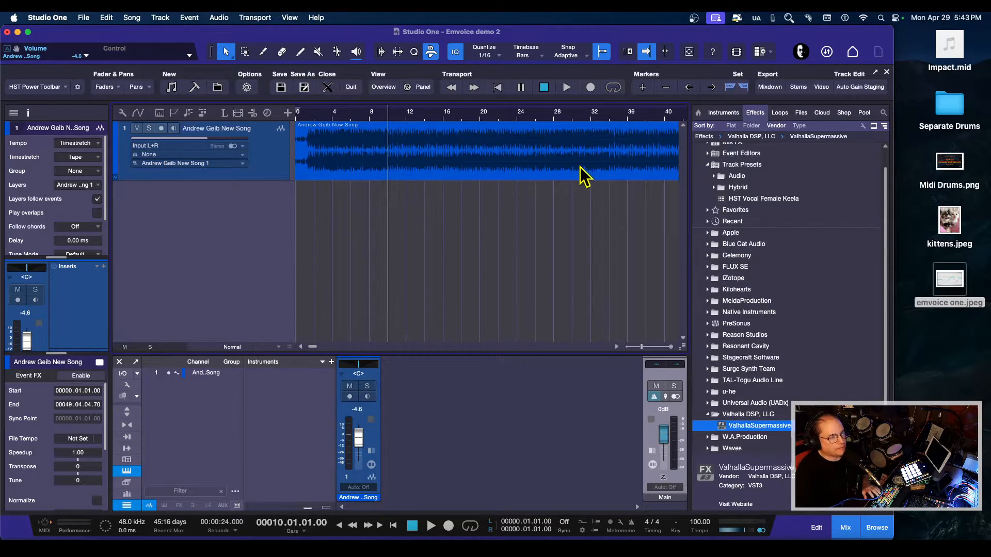
left_click(526, 115)
key("space")
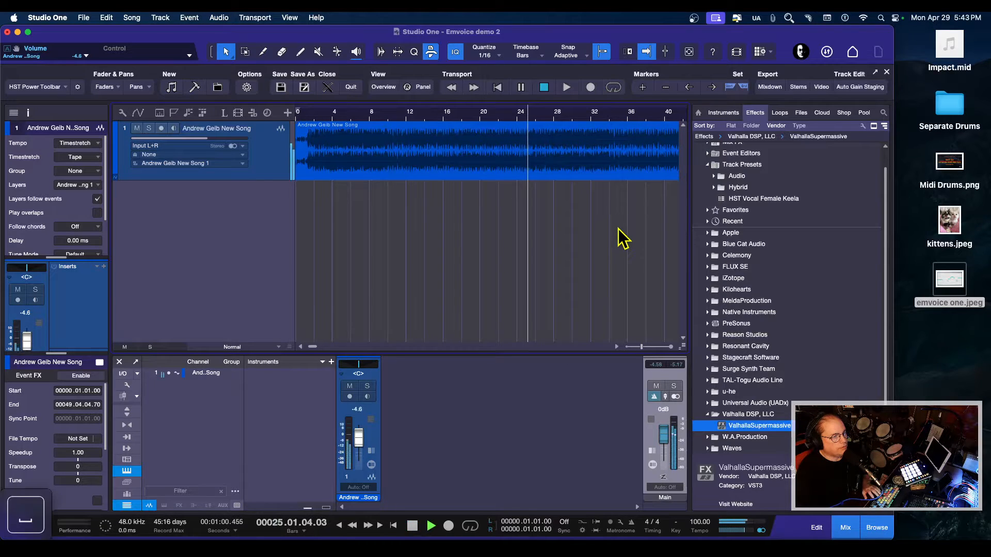
key("space")
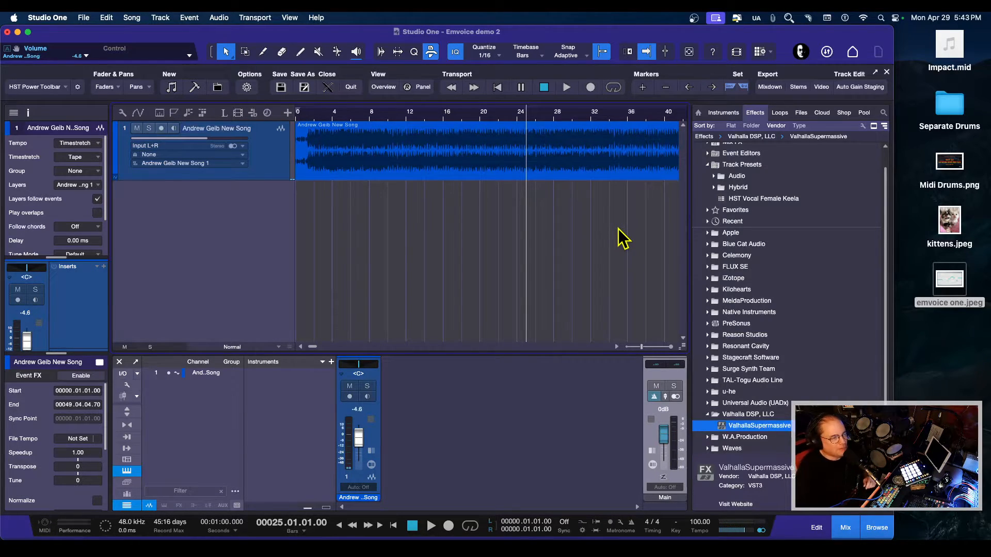
key("0")
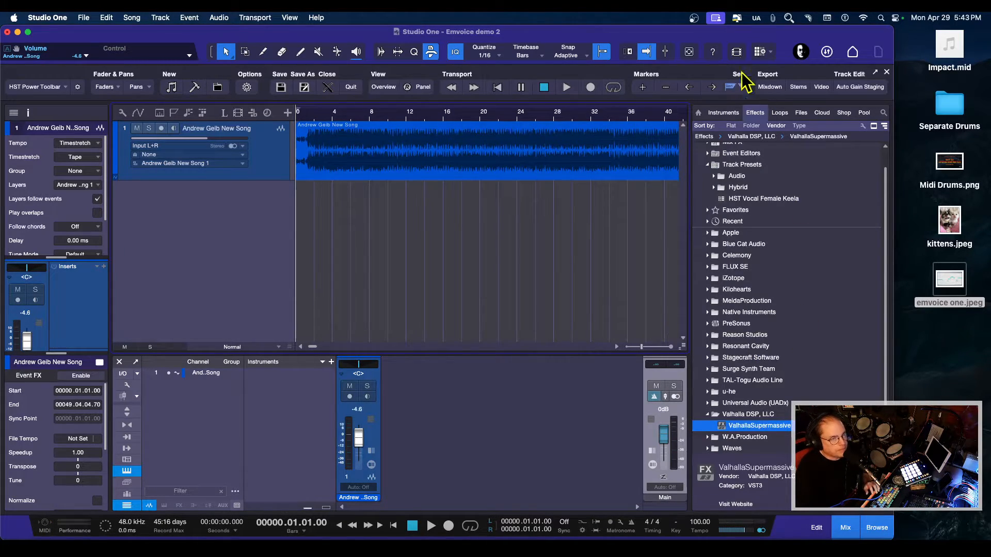
Step: Add a Presence instrument track with the EP Classic FM preset, test a note on it and close the instrument window
left_click(723, 113)
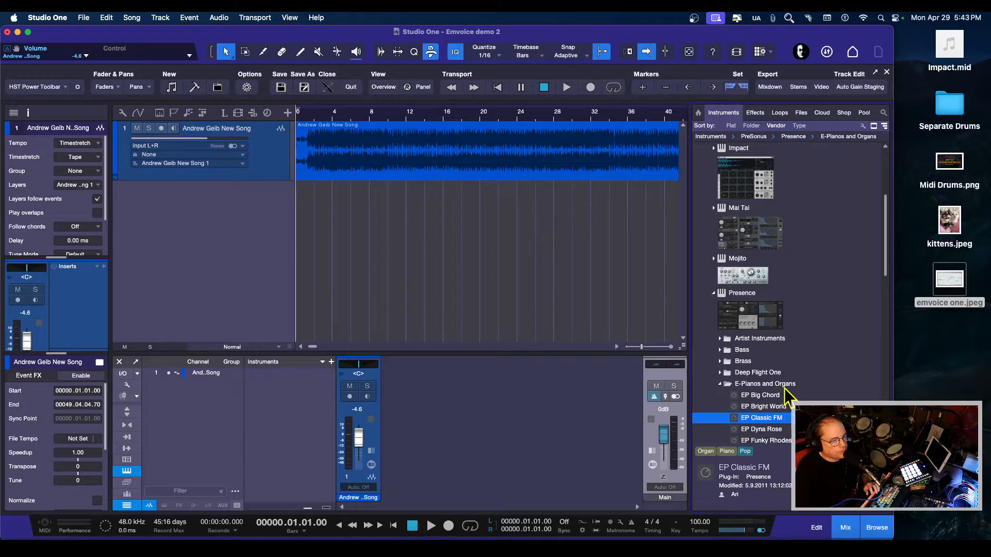
scroll(785, 395, "down", 5)
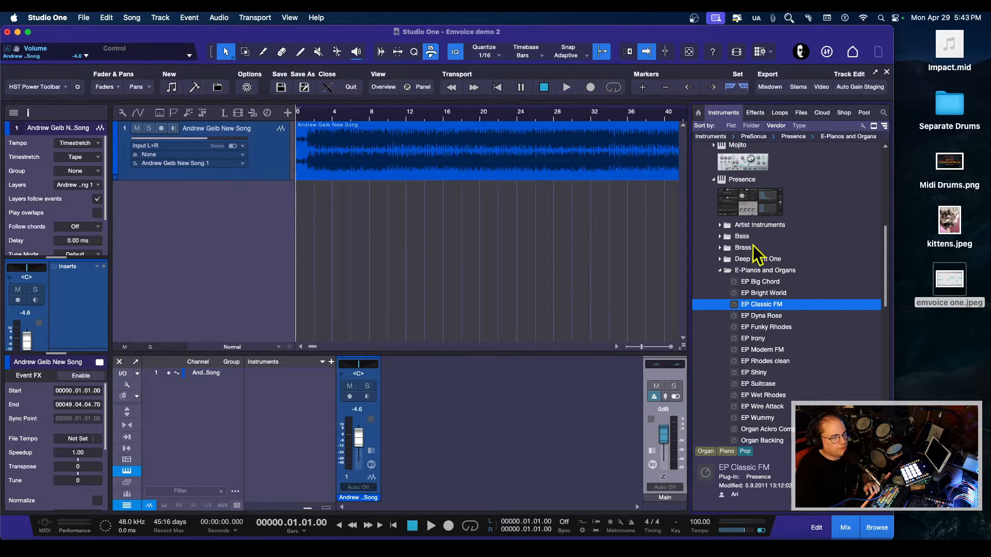
left_click_drag(751, 306, 414, 267)
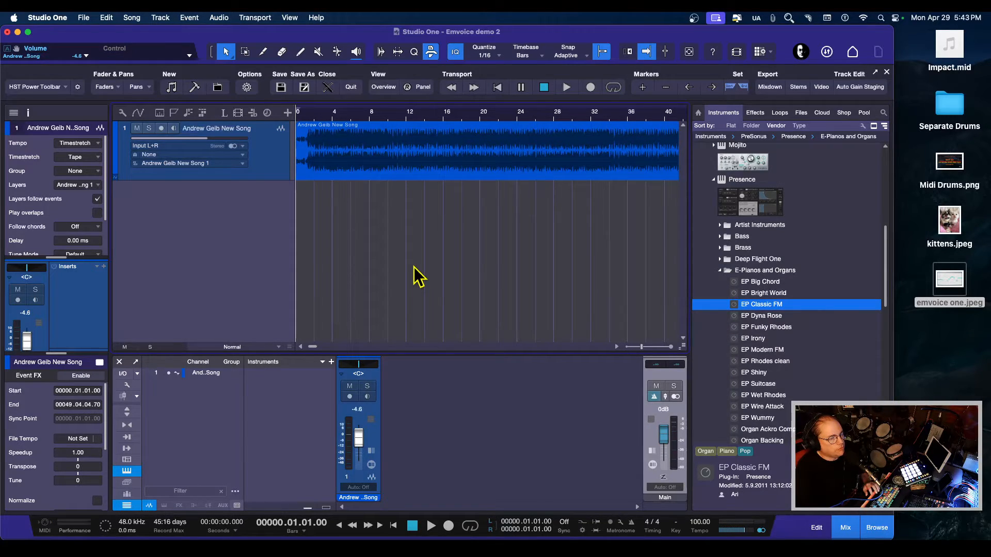
double_click(802, 308)
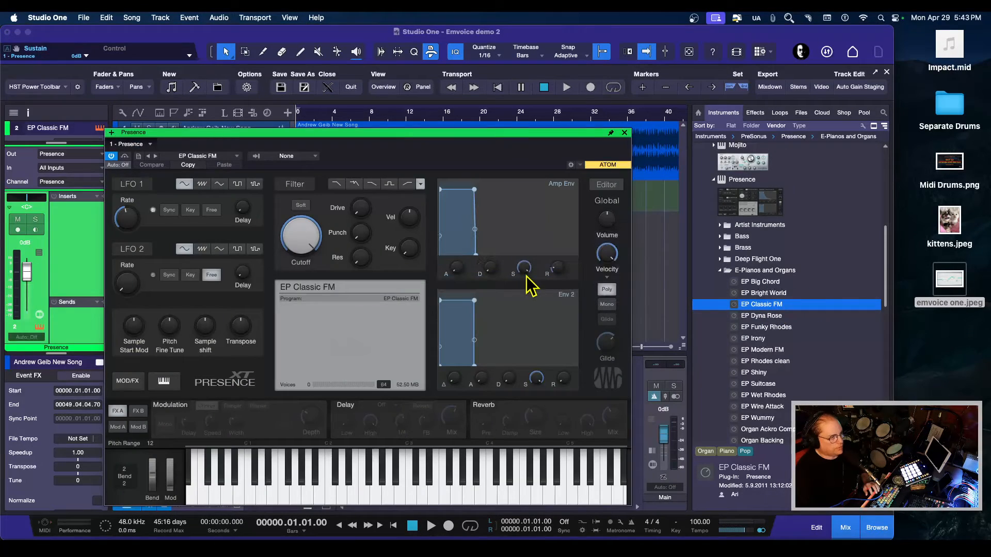
left_click(356, 493)
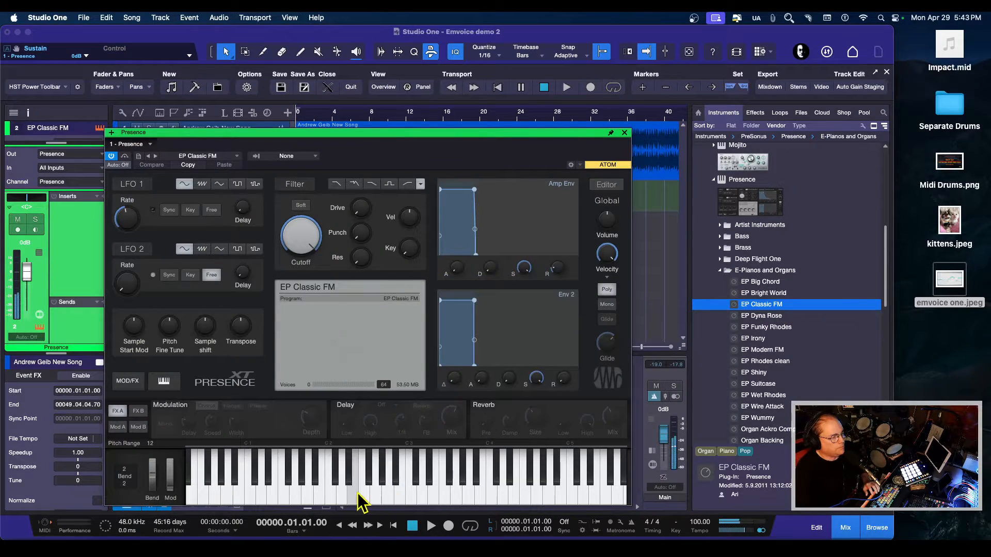
left_click(625, 133)
Step: Arm the EP Classic FM track for recording, increase its height and rehearse the melody over the song from bar 9
left_click(161, 187)
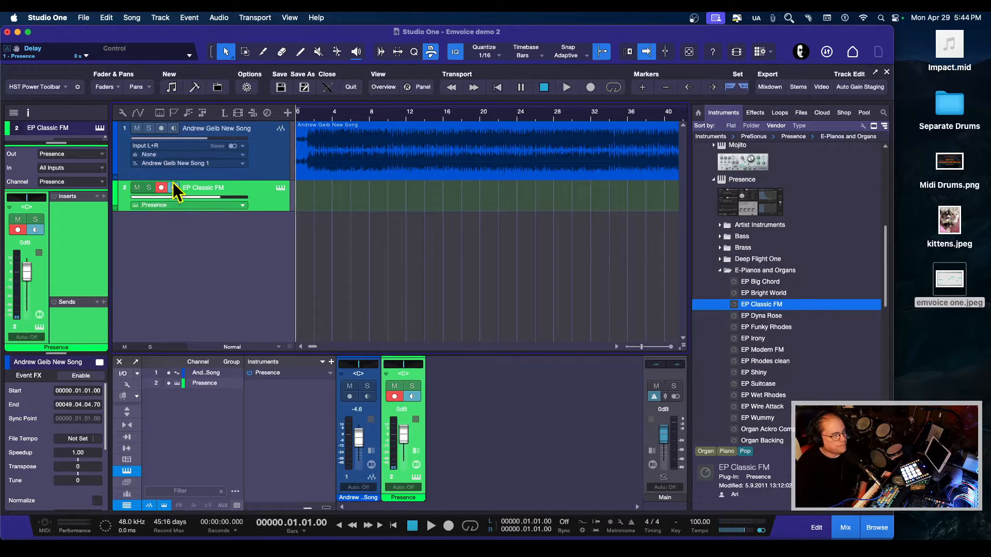
left_click_drag(265, 210, 262, 240)
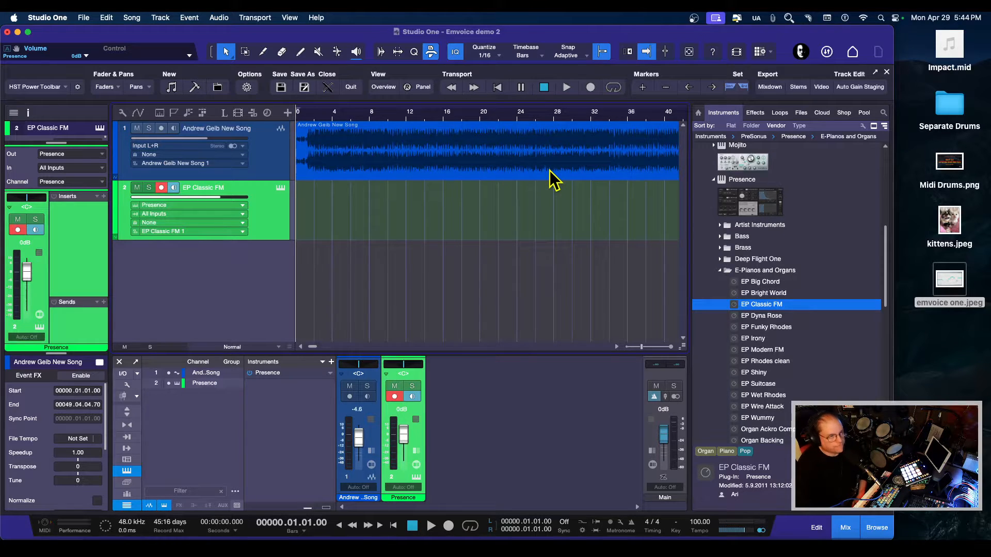
left_click(375, 116)
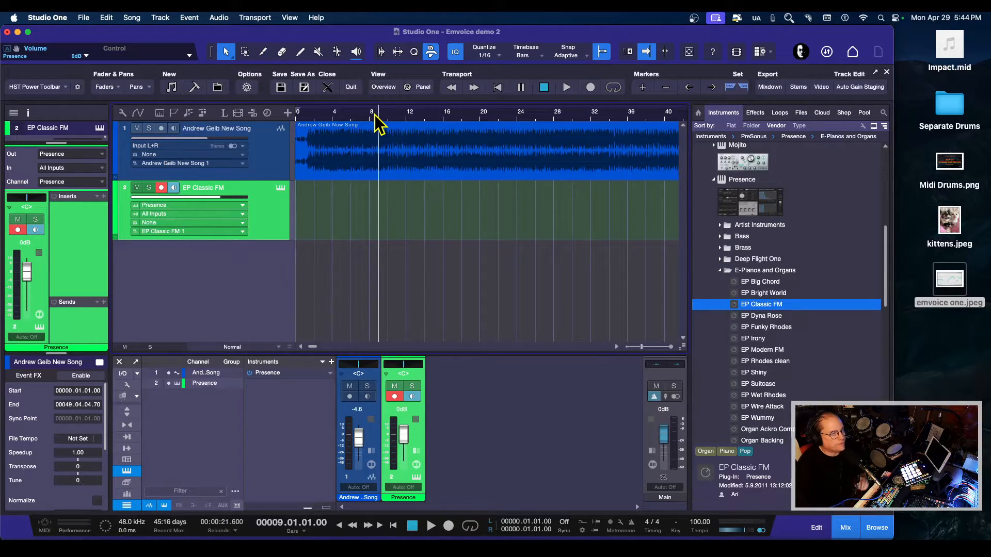
key("space")
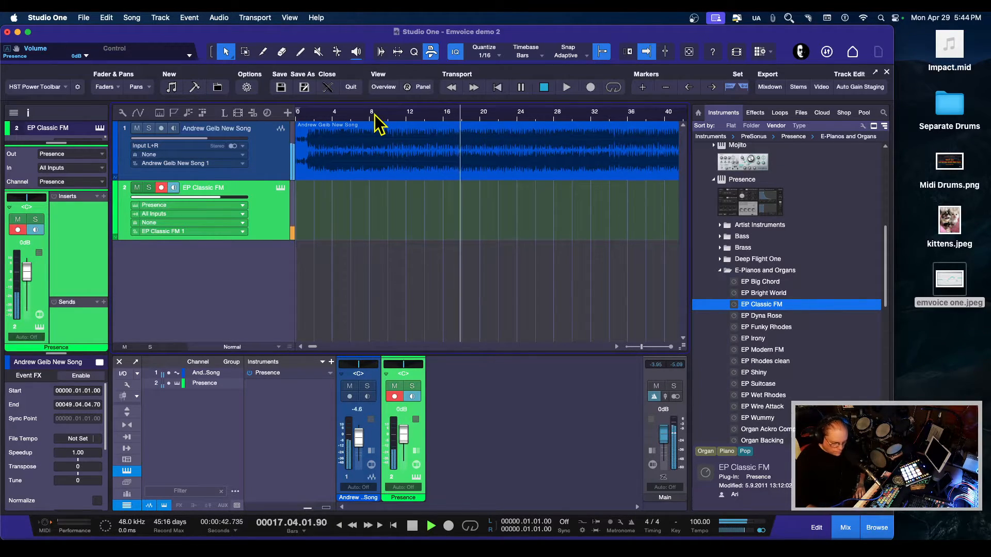
key("space")
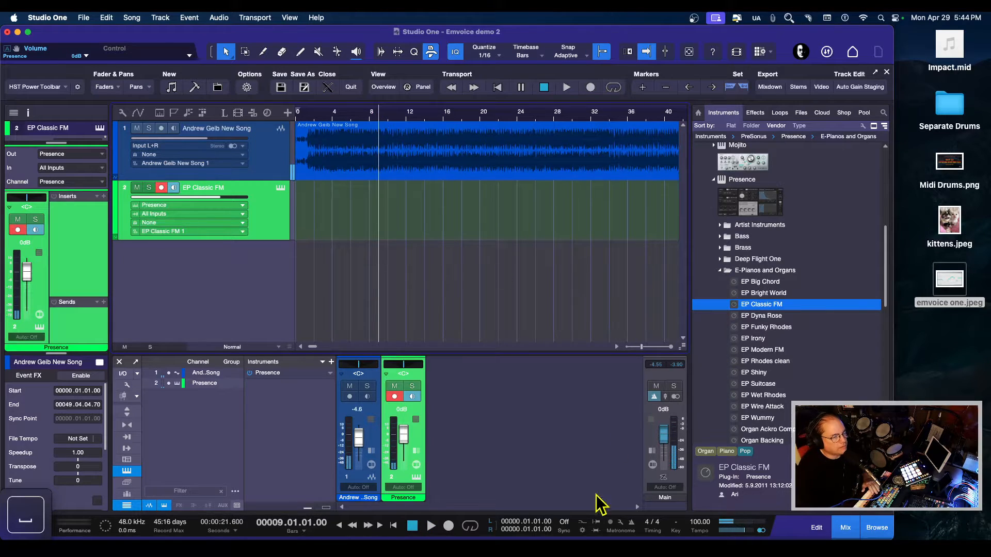
Step: Record a melody take on the EP Classic FM track from bar 9 and play it back from bar 10
left_click(448, 526)
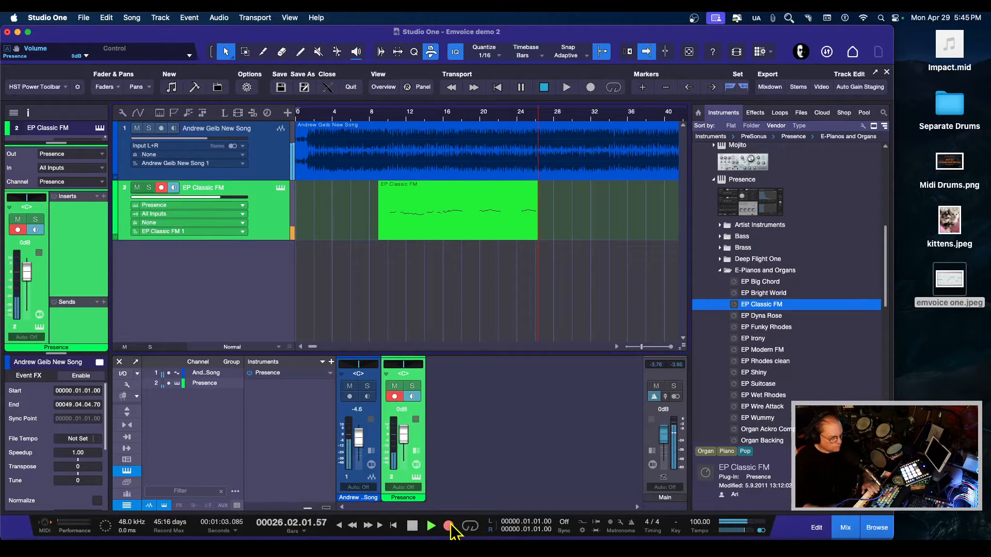
key("space")
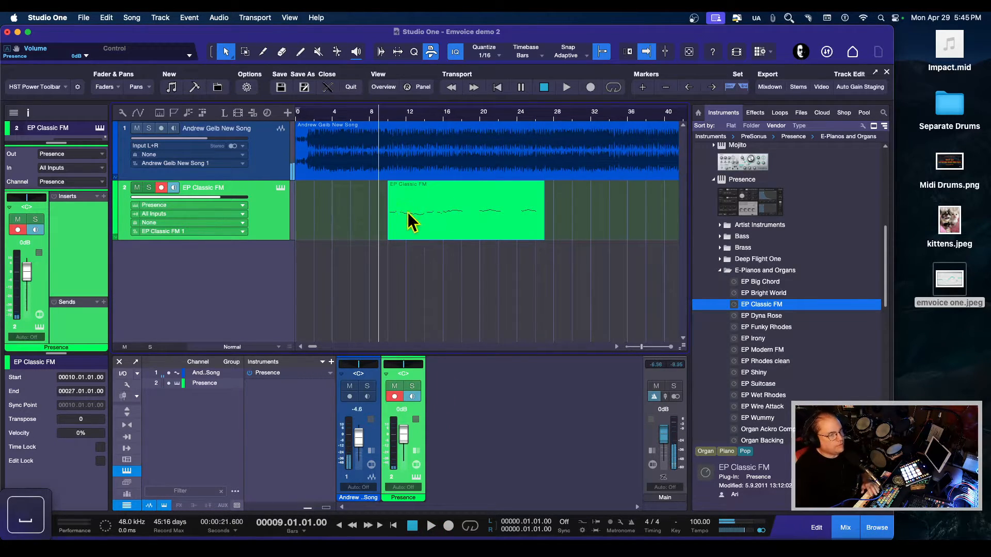
left_click(386, 114)
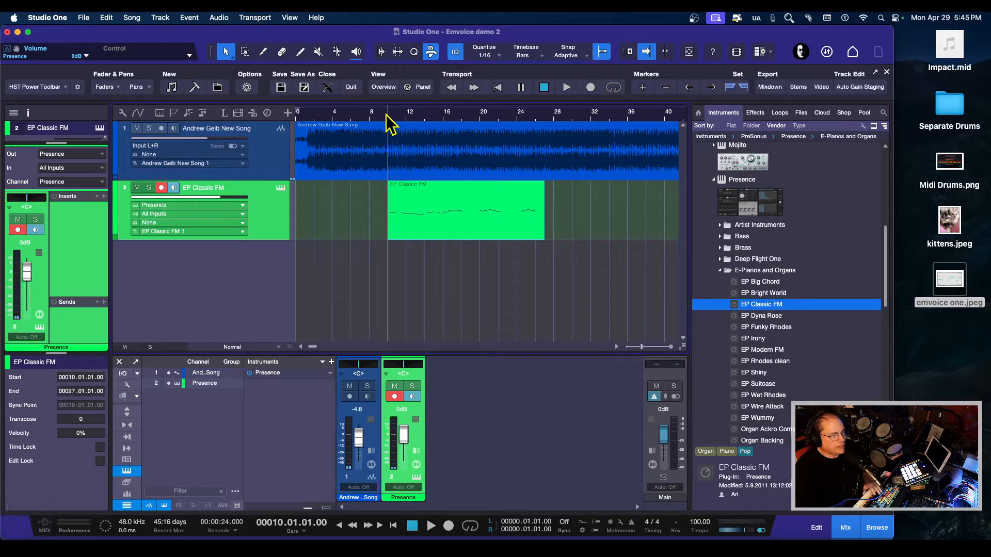
key("space")
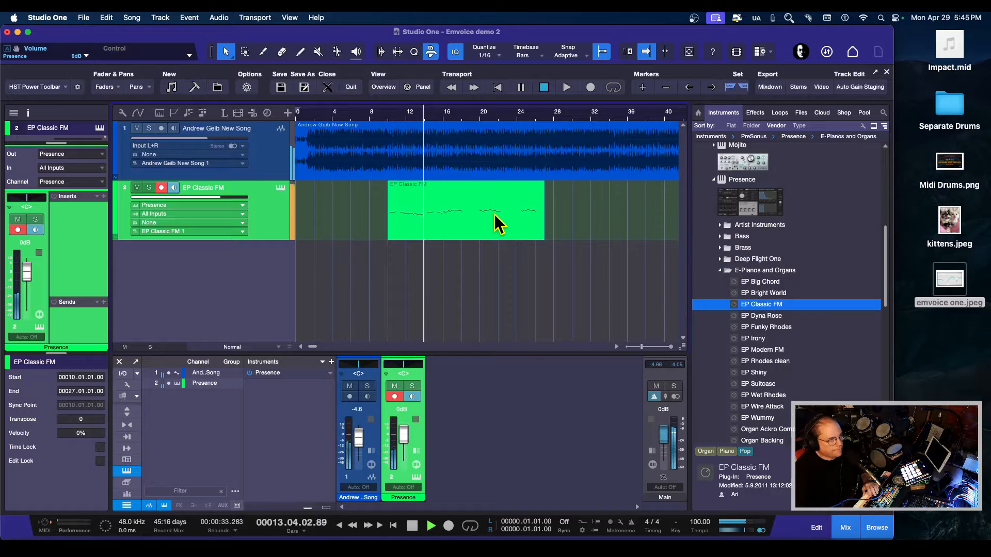
key("space")
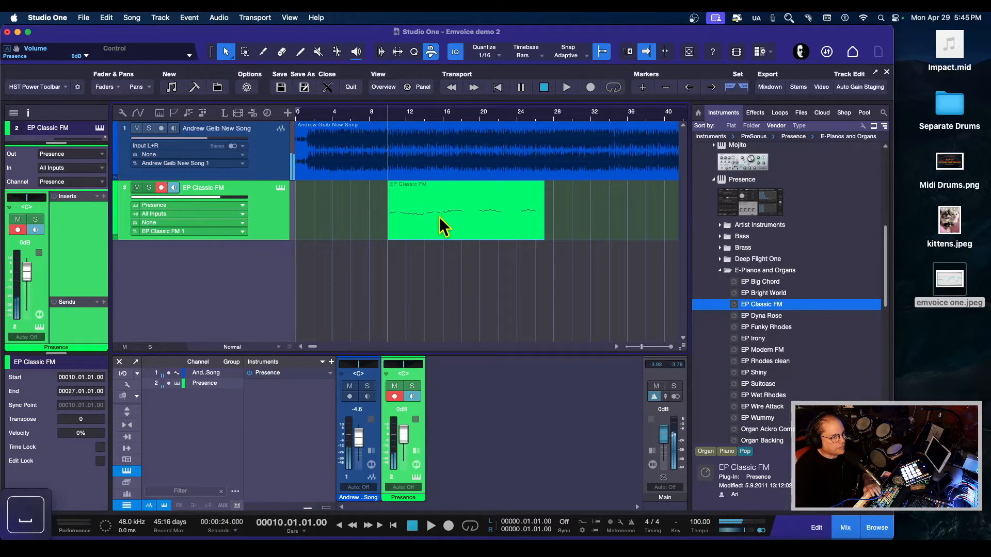
Step: Open the recorded melody in the note editor, raise the short last note of bar 13 to A2 and audition the clip
double_click(431, 222)
key("space")
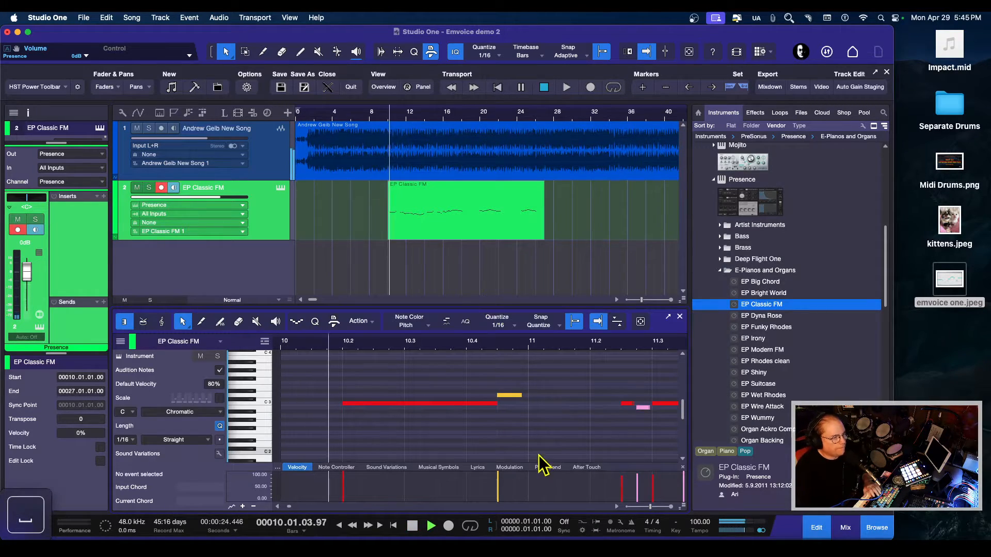
left_click_drag(539, 346, 362, 331)
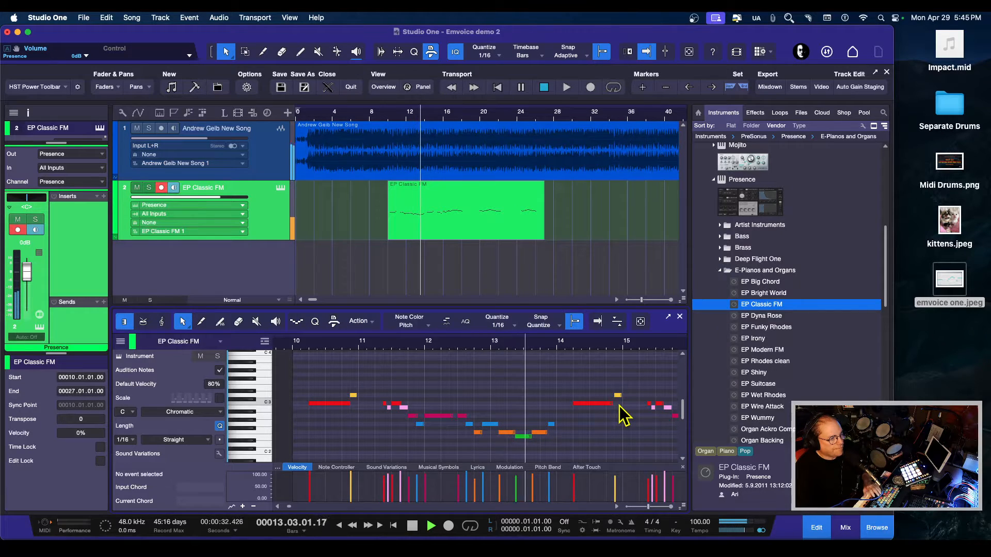
key("space")
left_click(551, 424)
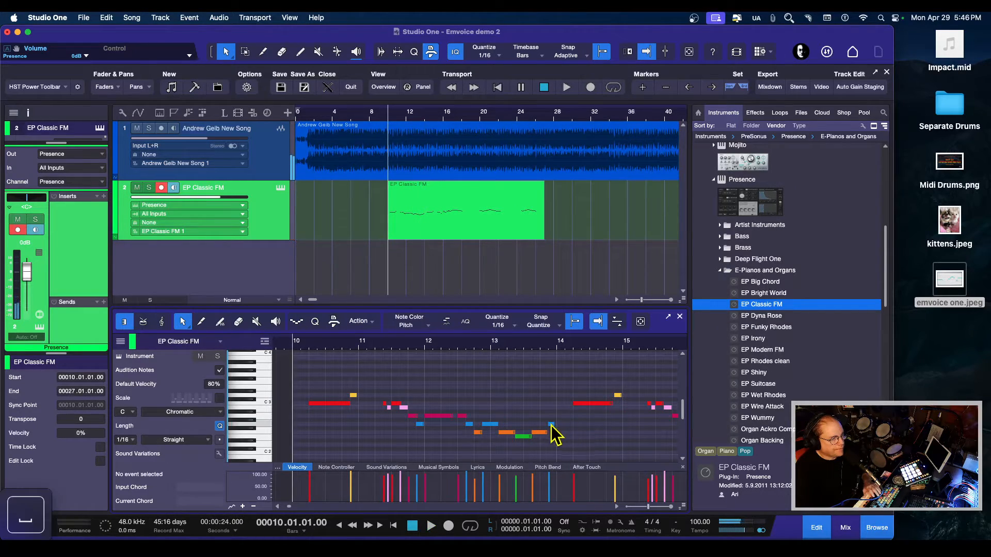
left_click_drag(551, 424, 551, 417)
key("space")
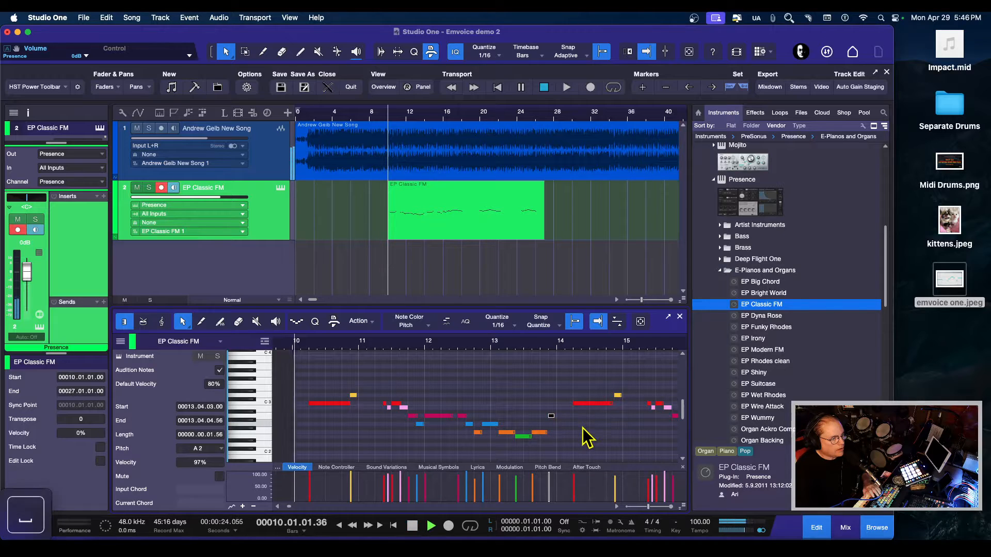
key("space")
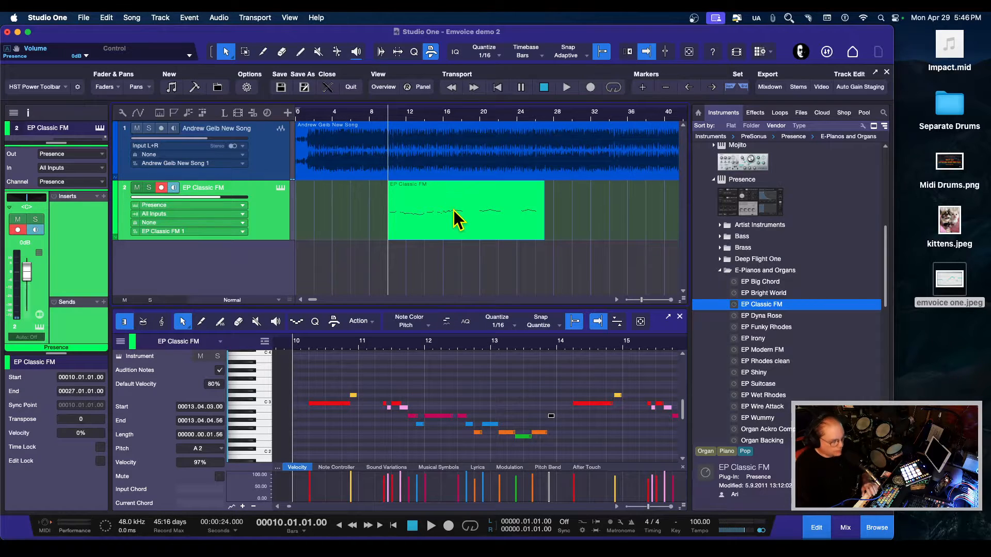
Step: Delete the recorded EP Classic FM clip and try to record a replacement take from bar 10
key("BackSpace")
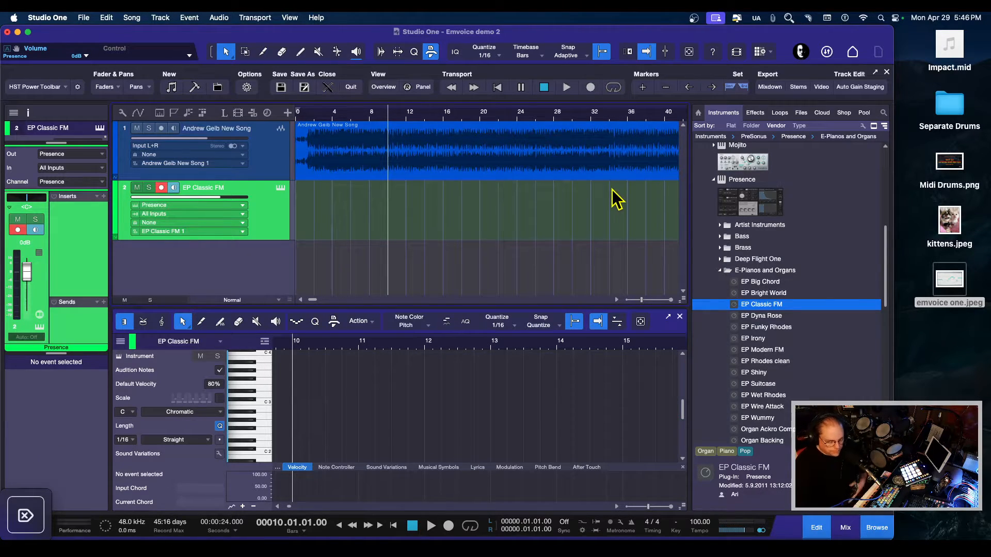
key("KP_Multiply")
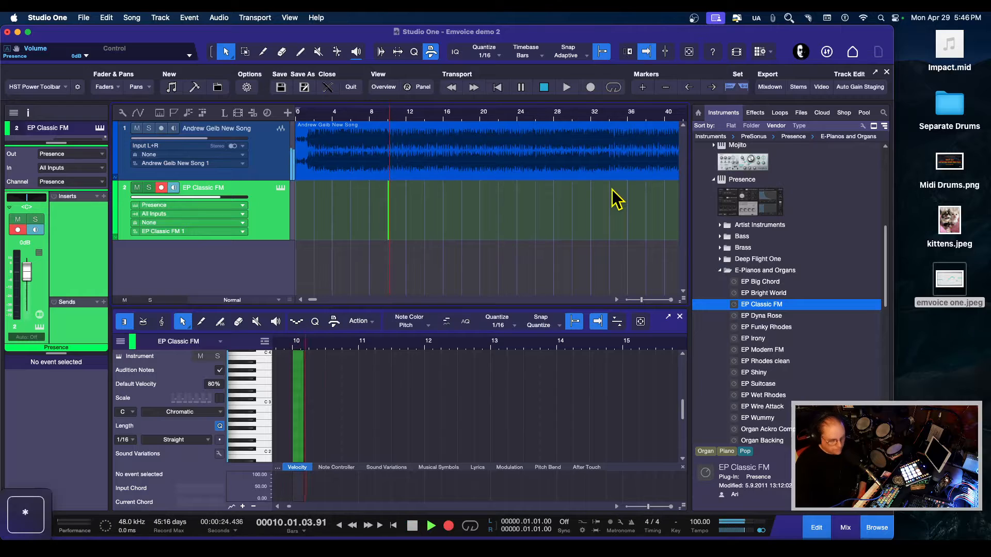
key("space")
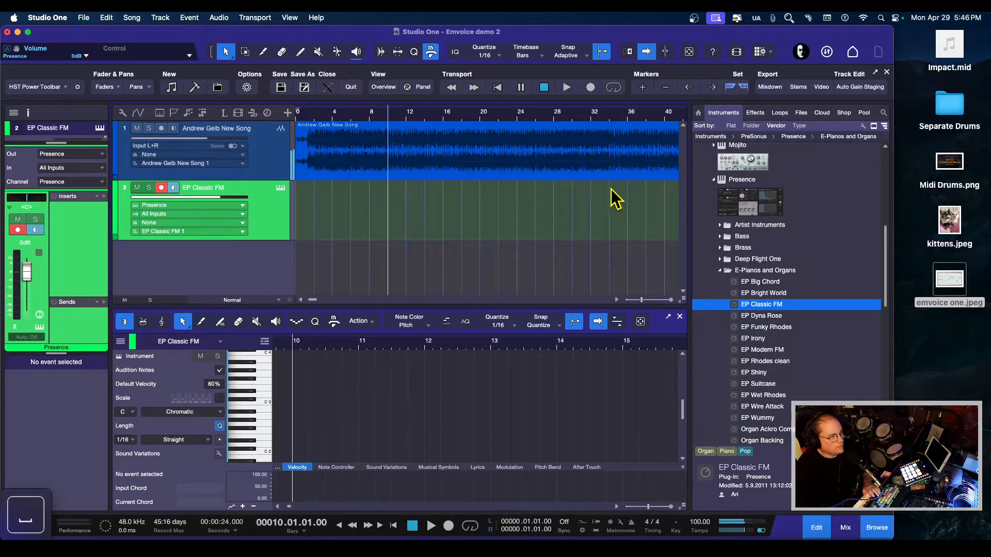
Step: Rehearse with the song, record a new melody take on the EP Classic FM track from bar 9 and save the song
key("space")
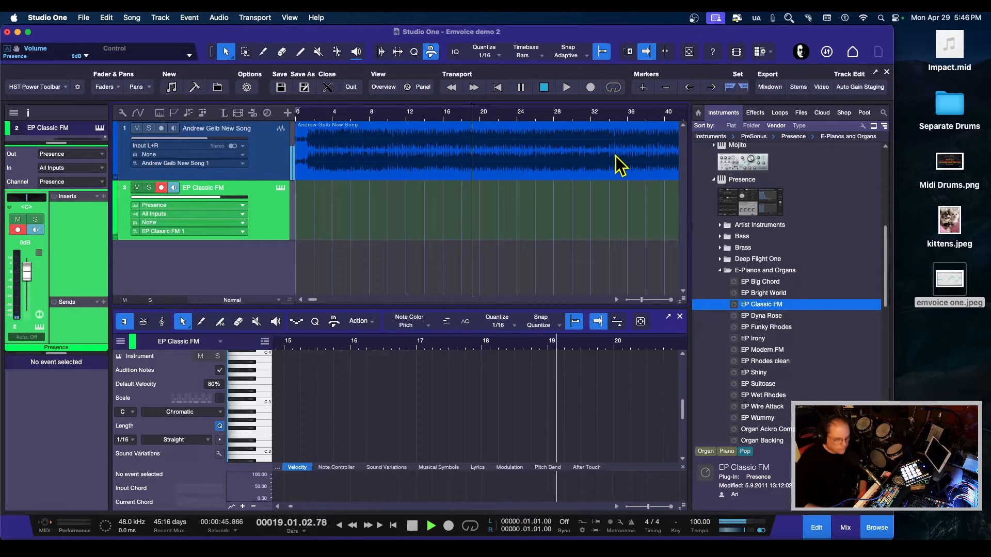
key("space")
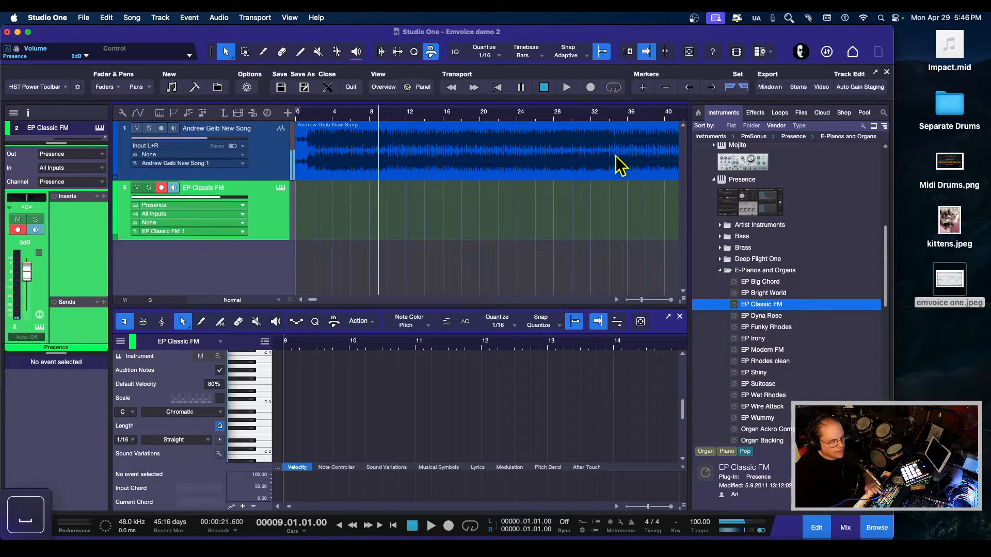
left_click(448, 526)
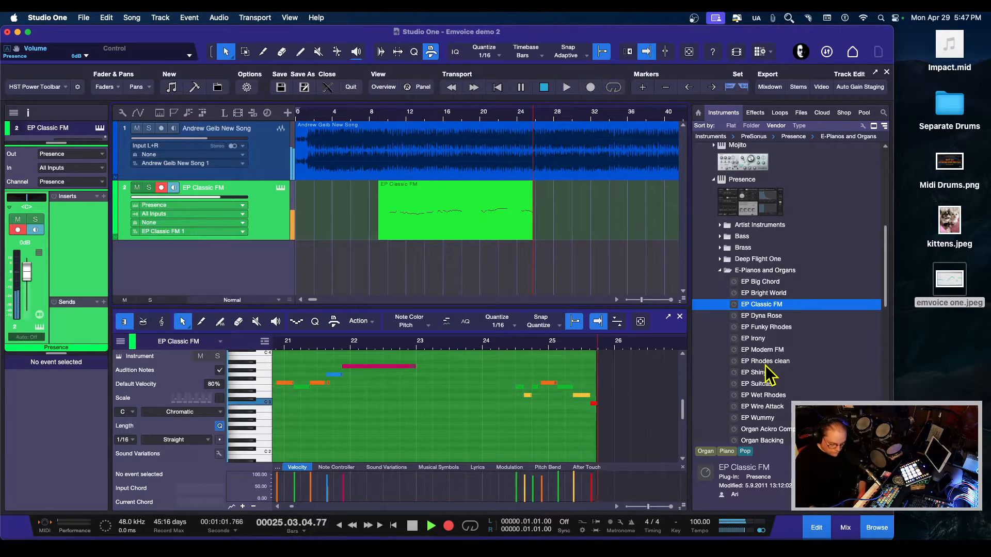
key("space")
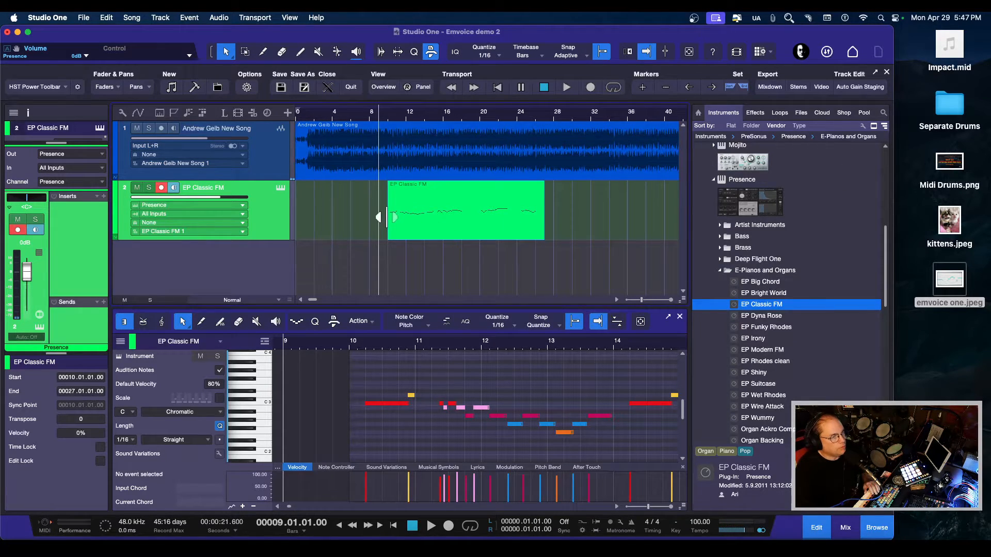
left_click(282, 87)
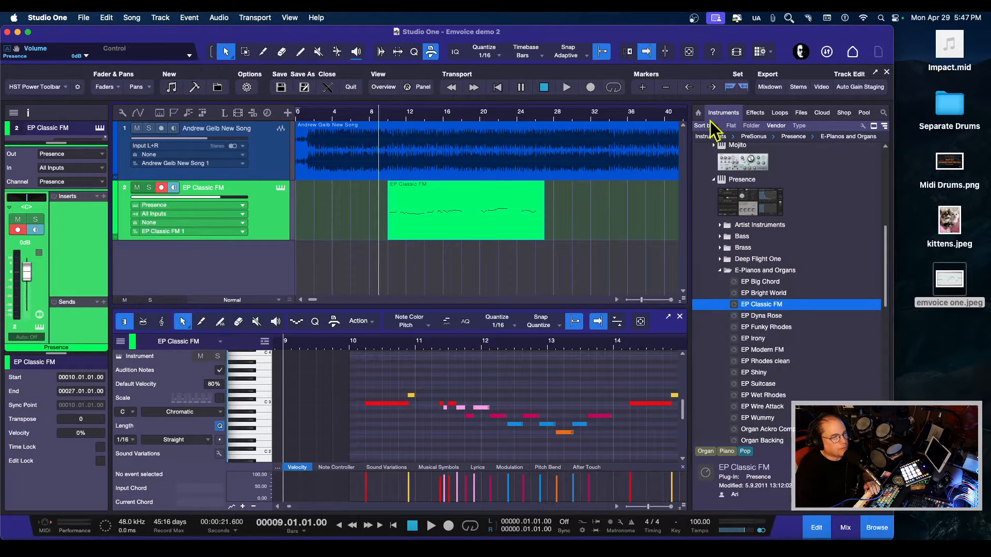
Step: Add the Emvoice One instrument from the Emvoice vendor folder to the song on a new track below EP Classic FM
left_click(720, 271)
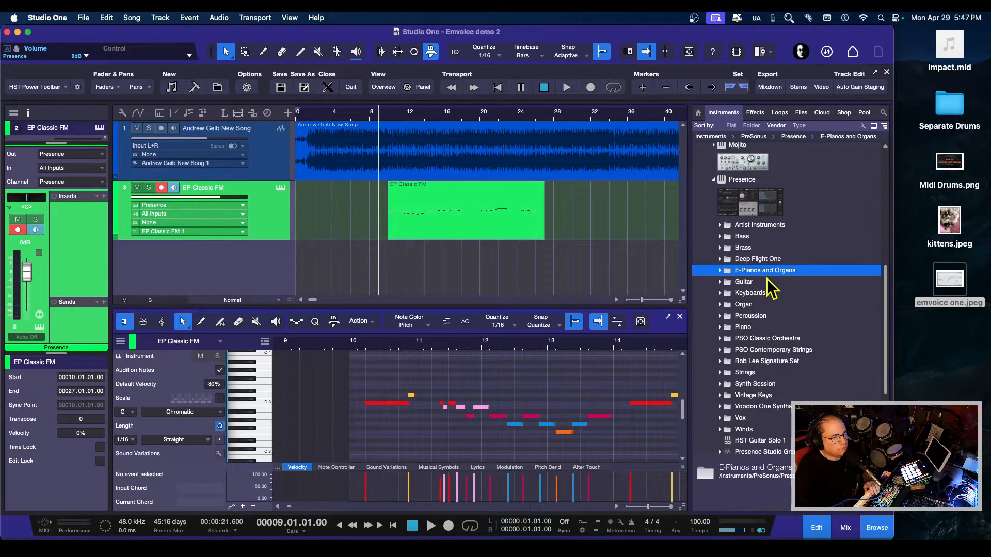
scroll(732, 289, "up", 10)
left_click(710, 296)
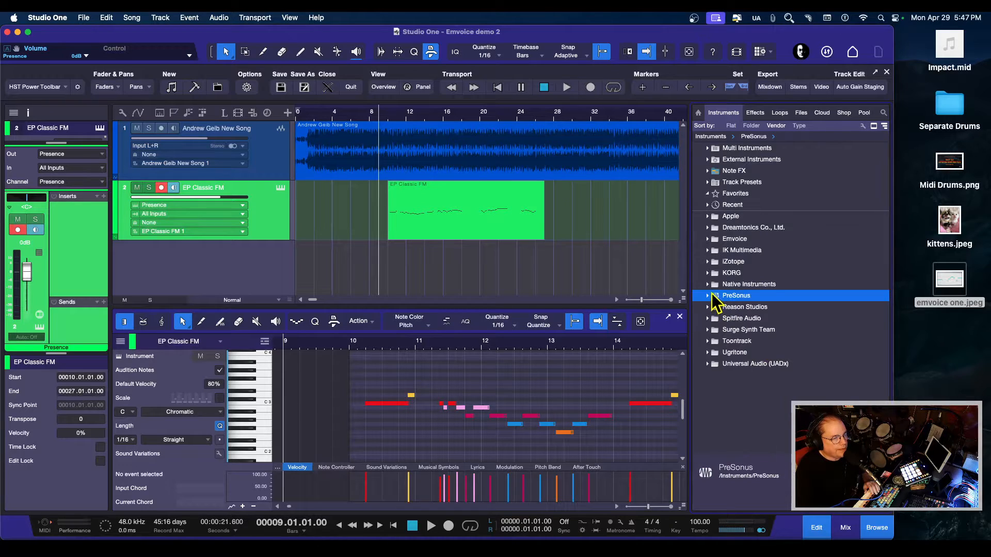
left_click(707, 239)
left_click(759, 287)
left_click_drag(765, 289, 499, 278)
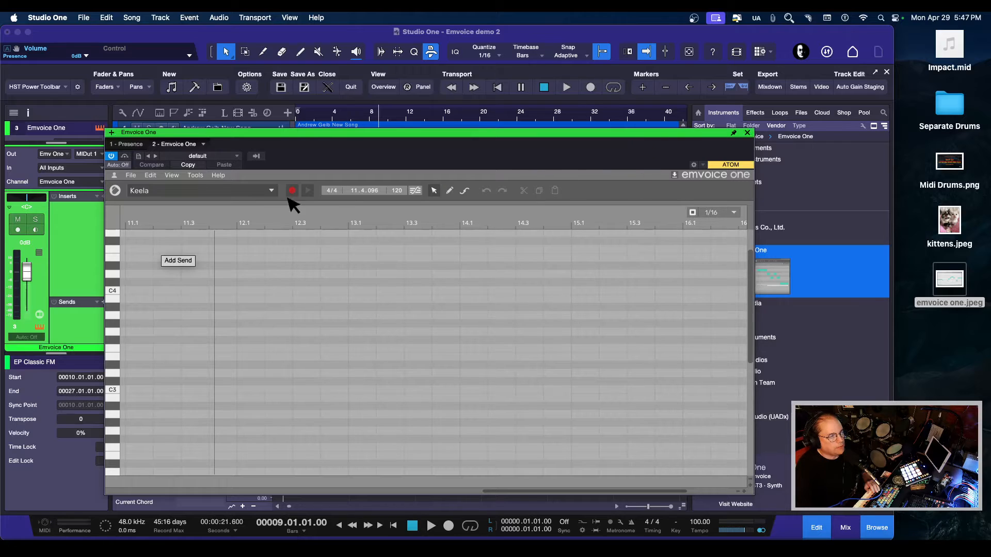
Step: Switch the Emvoice One voice to Jay and close the plug-in window
left_click(270, 191)
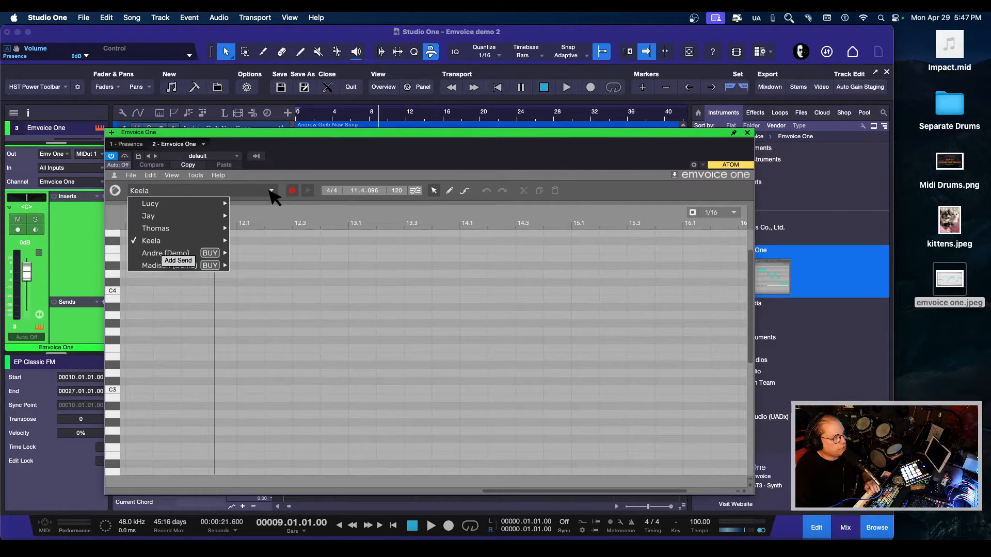
mouse_move(168, 217)
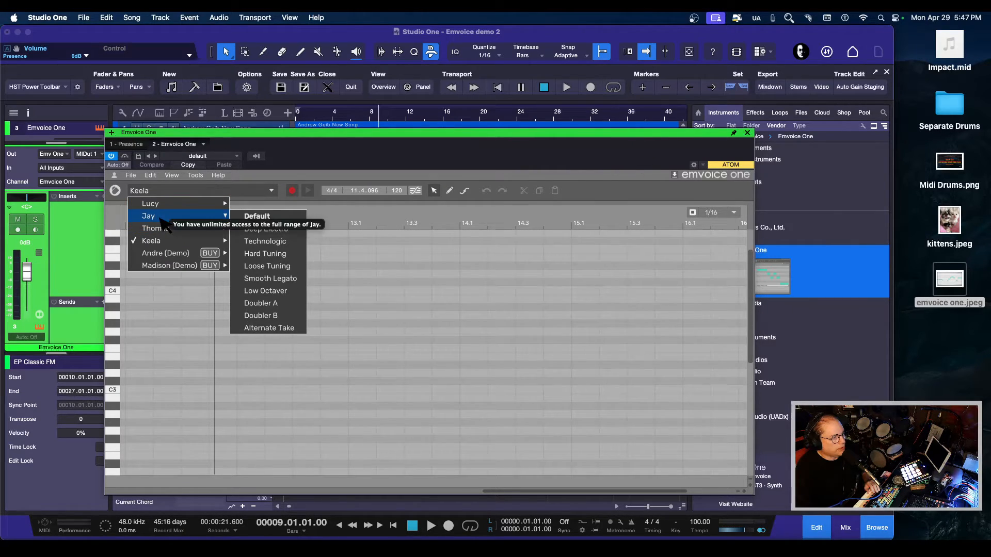
left_click(155, 216)
scroll(509, 343, "down", 3)
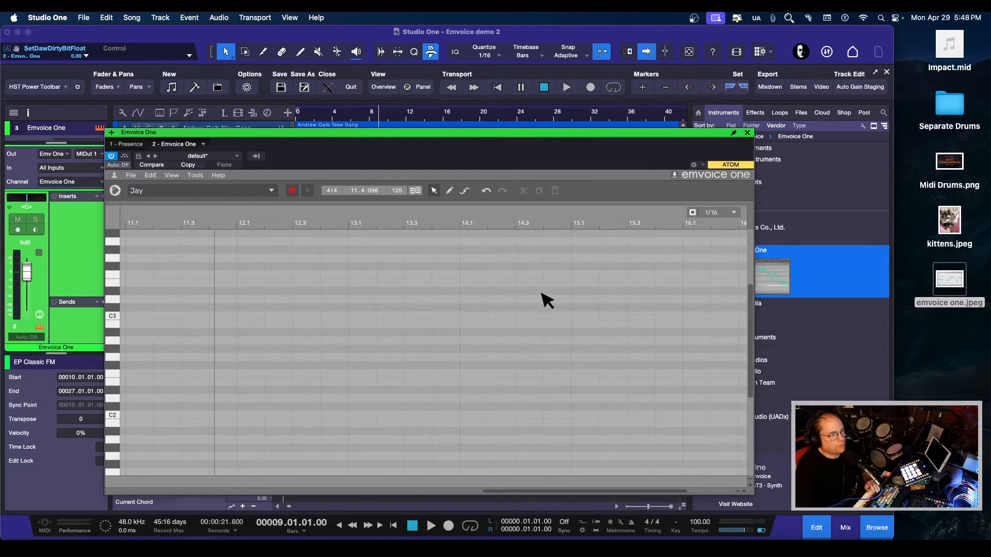
left_click(747, 133)
Step: Move the recorded melody clip from the EP Classic FM track to the Emvoice One track, and disarm and shorten the EP Classic FM track
left_click(460, 228)
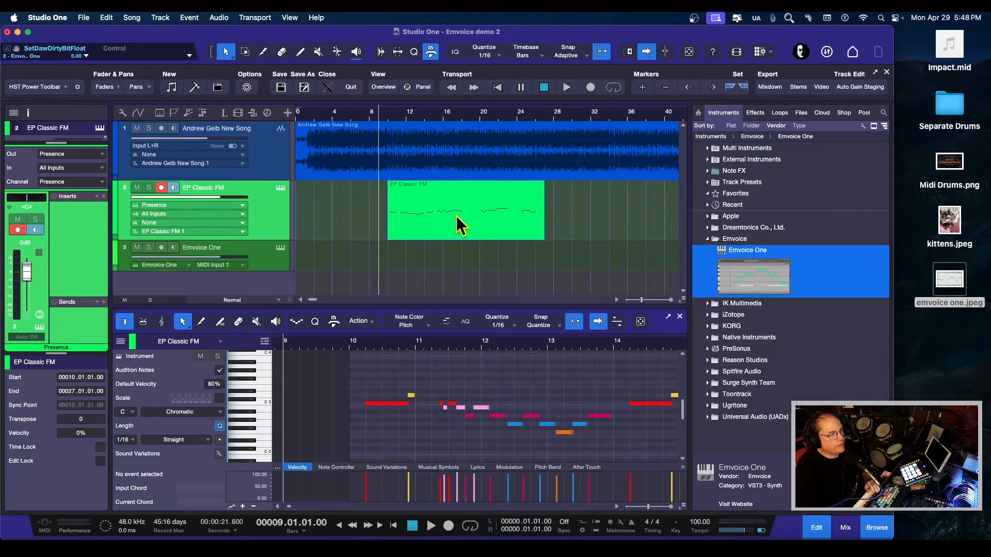
left_click_drag(458, 217, 457, 251)
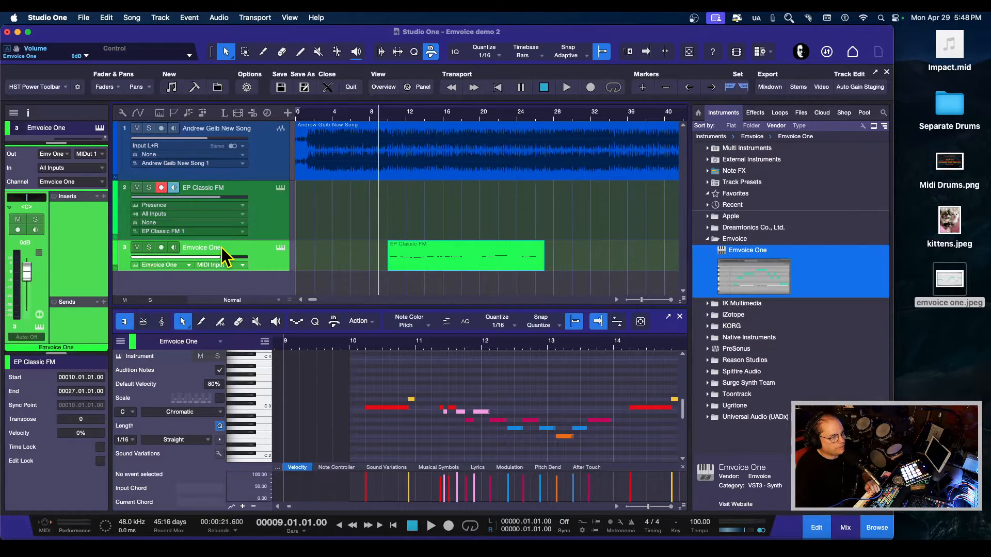
left_click_drag(262, 241, 261, 220)
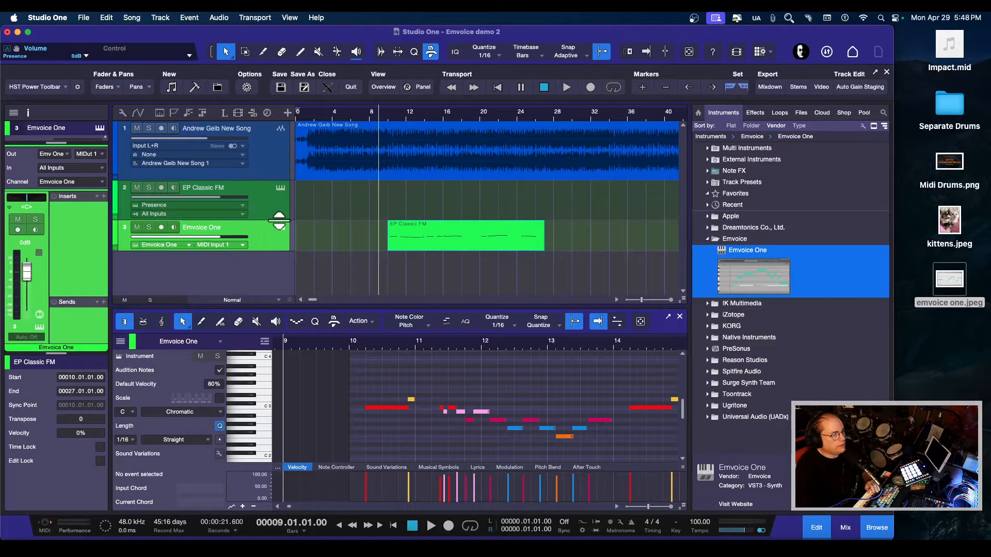
Step: Capture the melody into Emvoice One using MIDI Listen Mode while the song plays from bar 9 to the clip's end
left_click(279, 228)
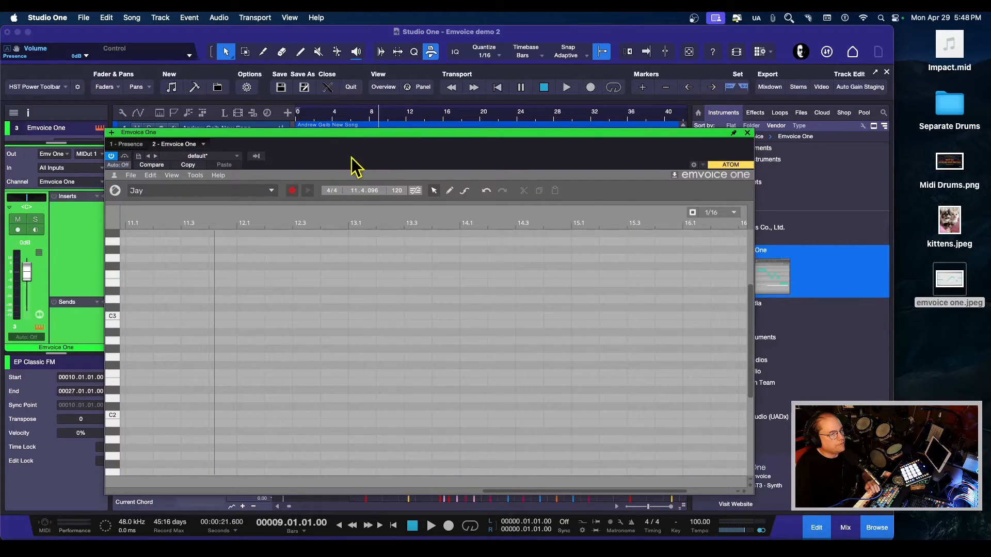
left_click_drag(331, 131, 419, 125)
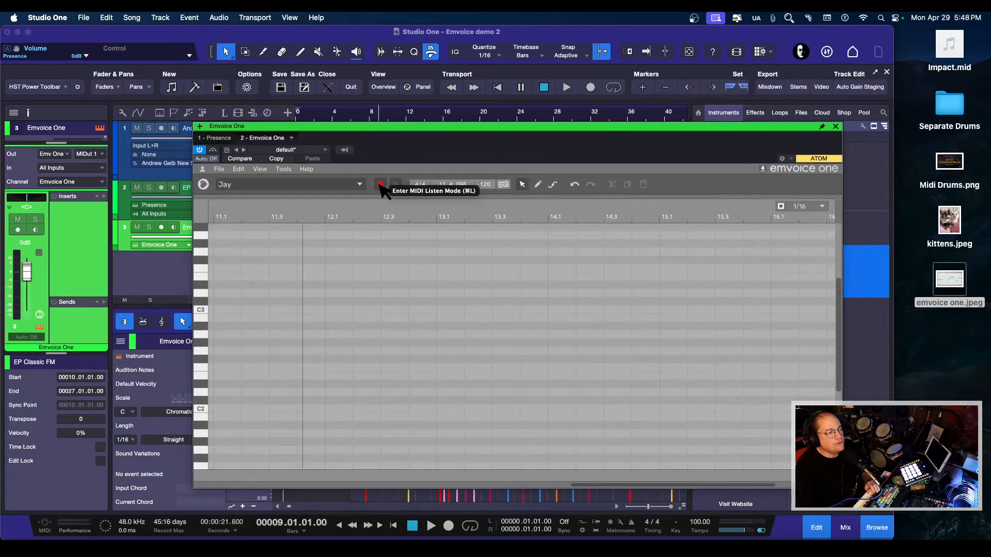
left_click(380, 184)
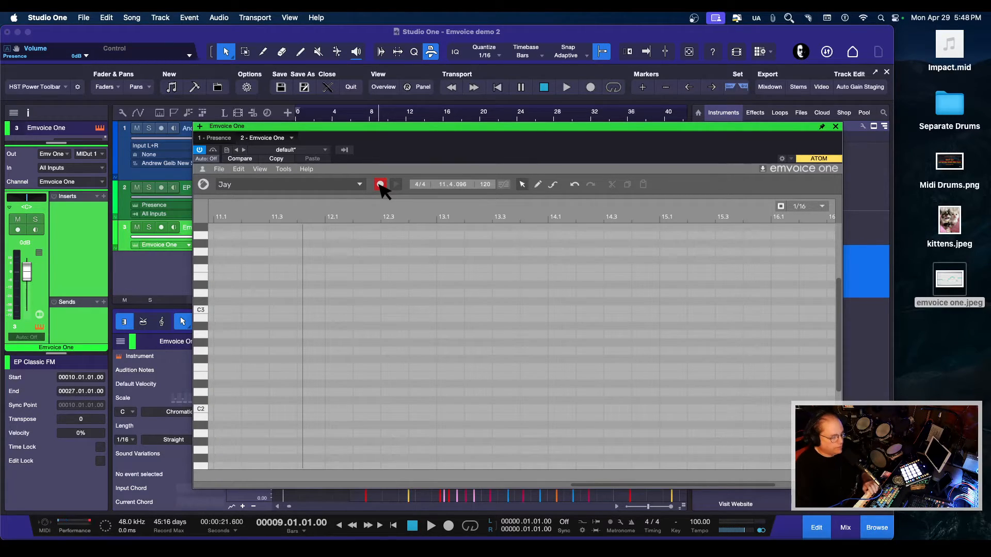
key("space")
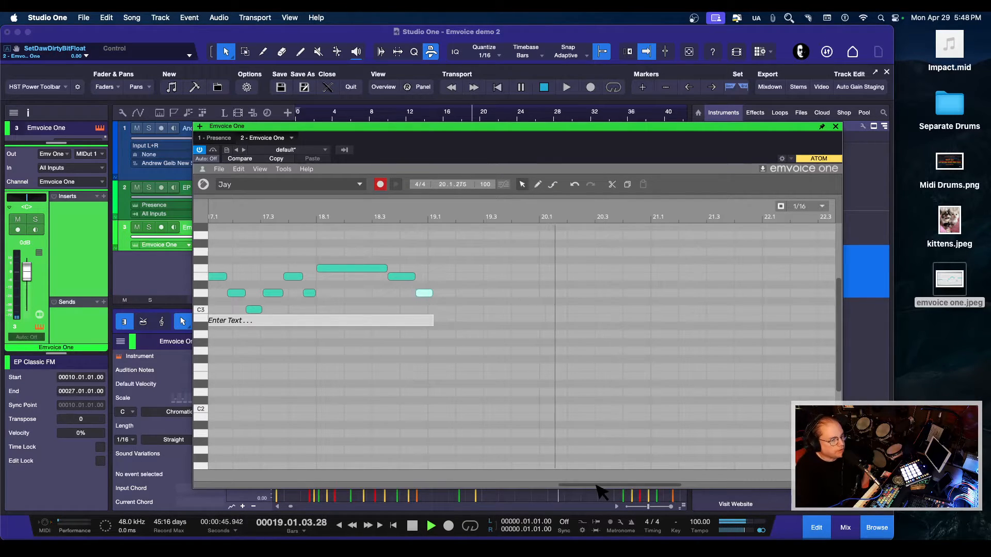
left_click_drag(608, 487, 647, 485)
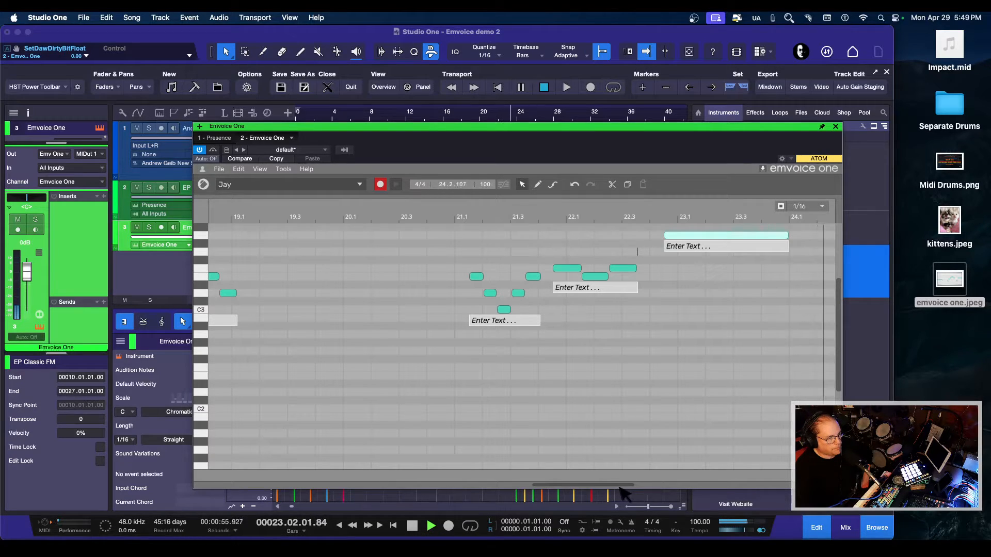
left_click_drag(621, 489, 691, 488)
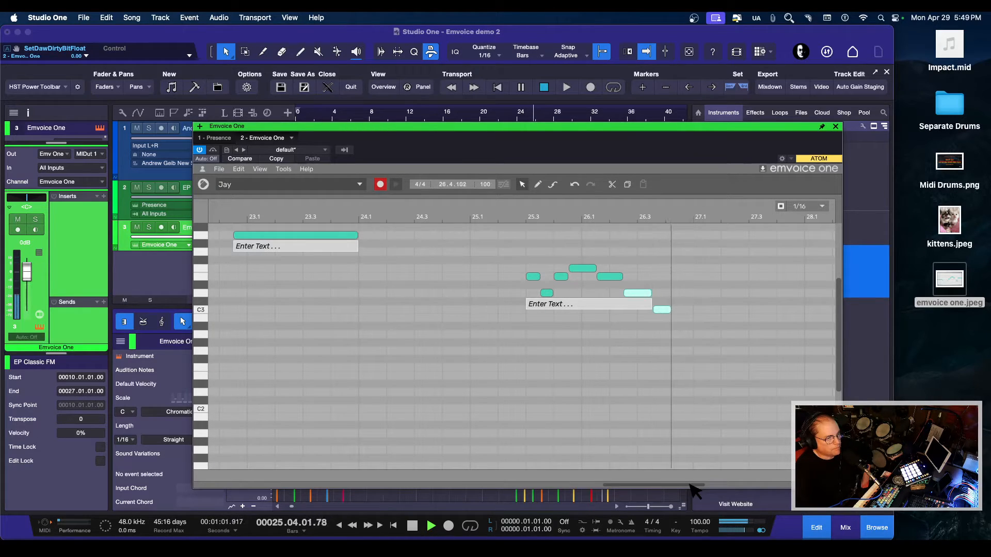
key("space")
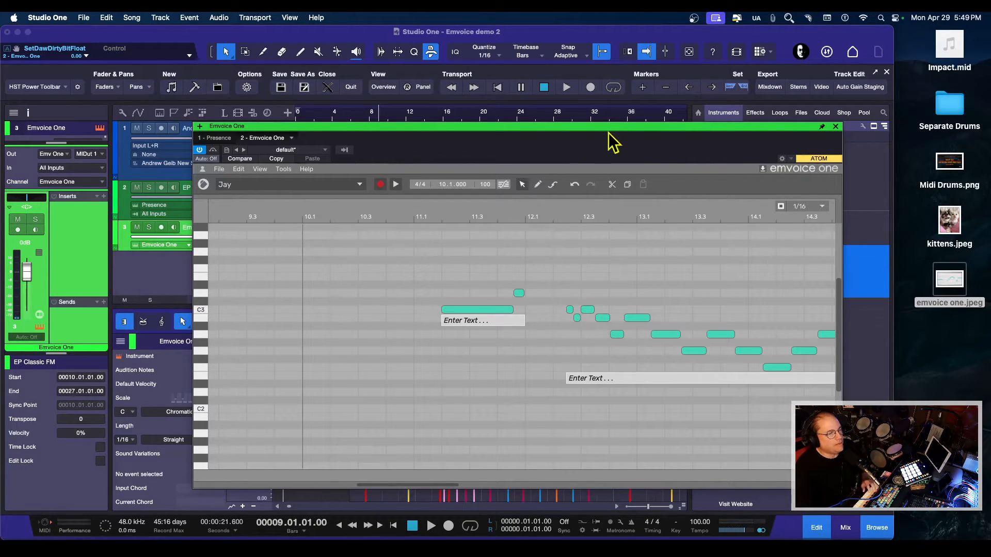
Step: Play the song from bar 9 to audition the melody captured in Emvoice One without lyrics
left_click_drag(782, 128, 786, 156)
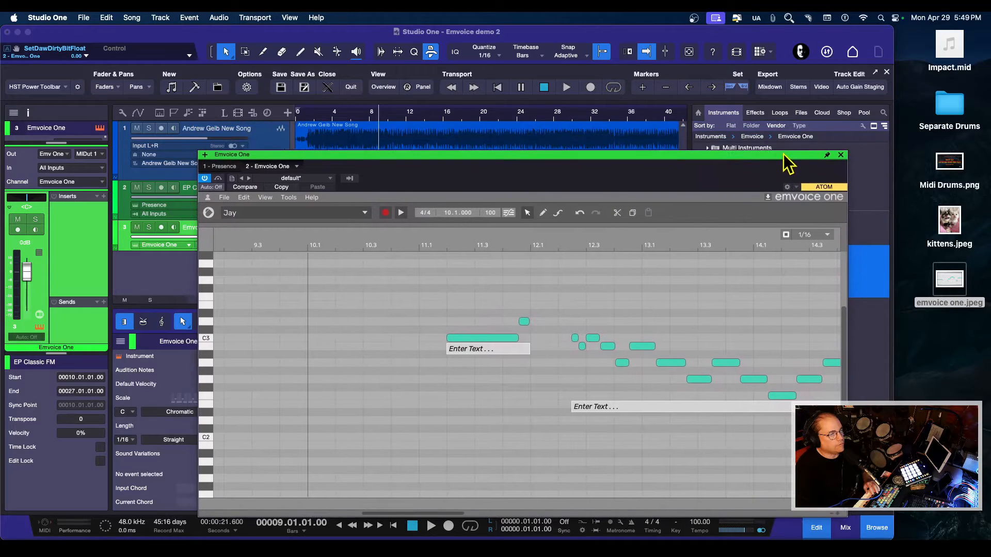
left_click_drag(209, 141, 188, 141)
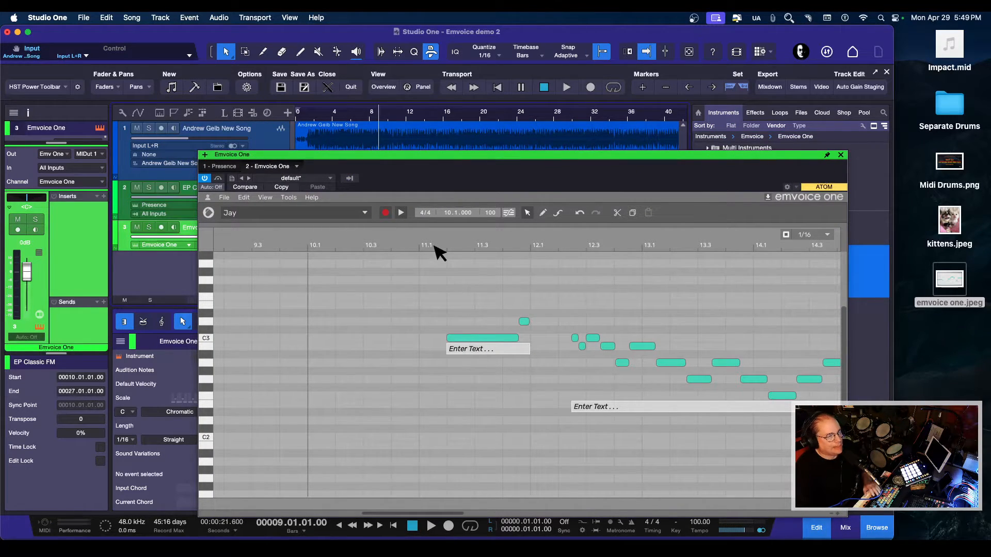
key("space")
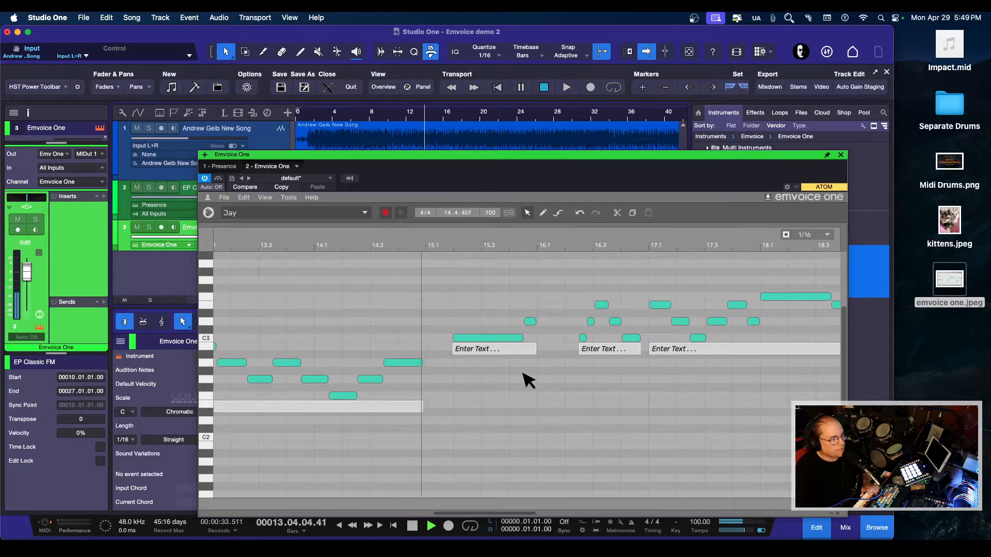
key("space")
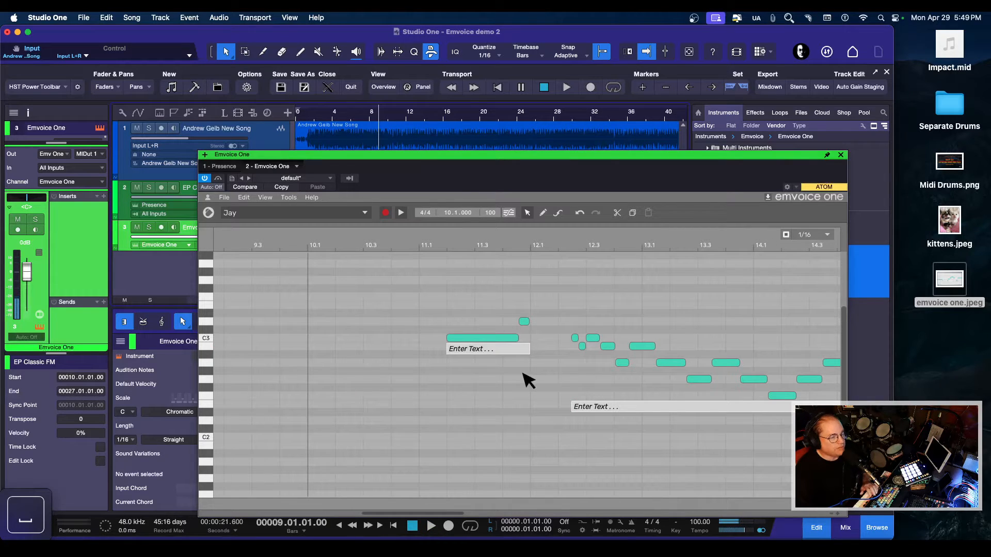
Step: Enter the lyric "take me" for the first phrase in bar 11 and audition it from bar 9
left_click(482, 350)
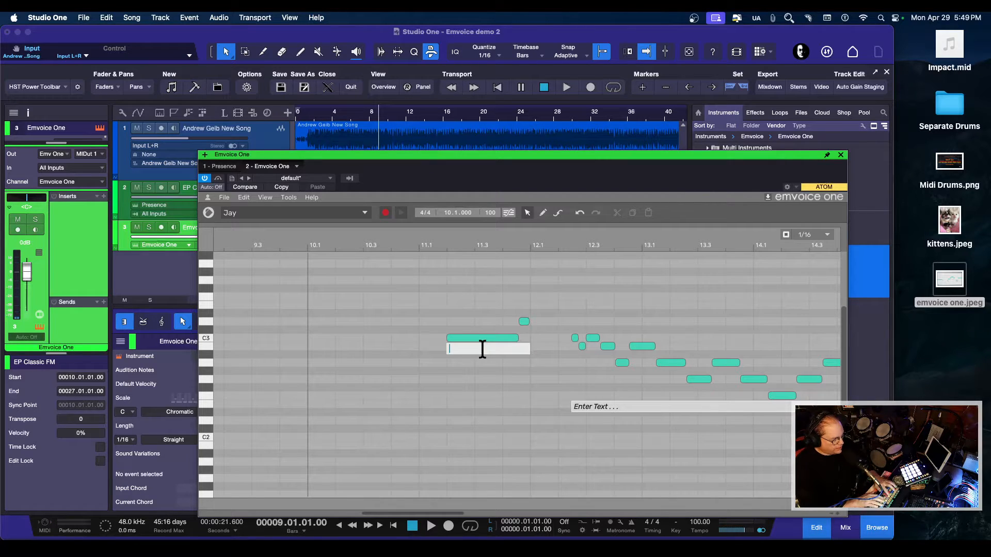
type("take me")
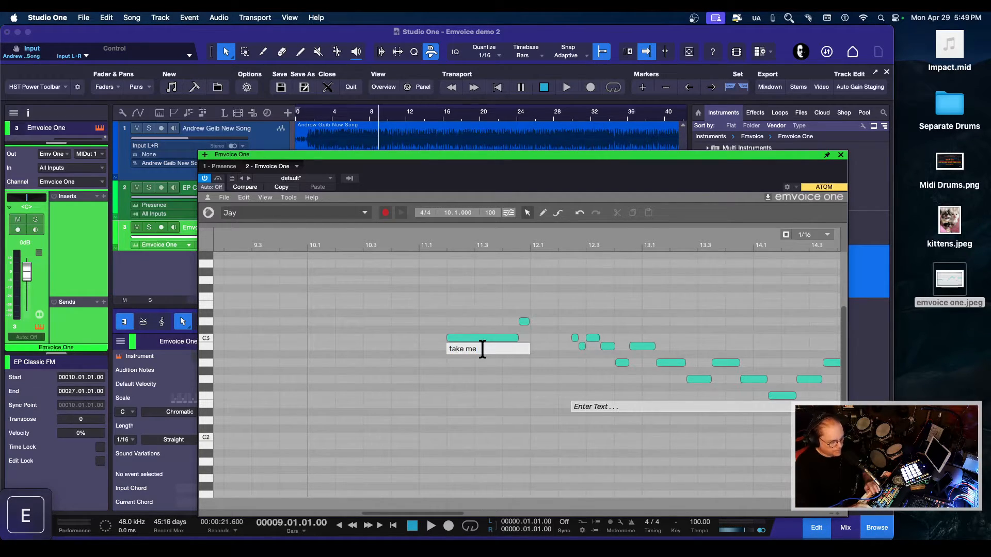
key("space")
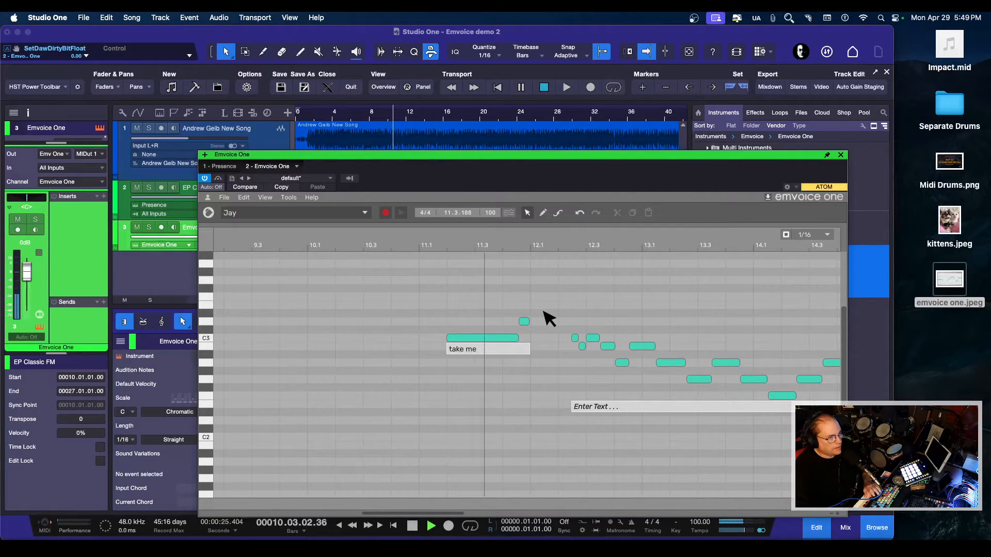
key("space")
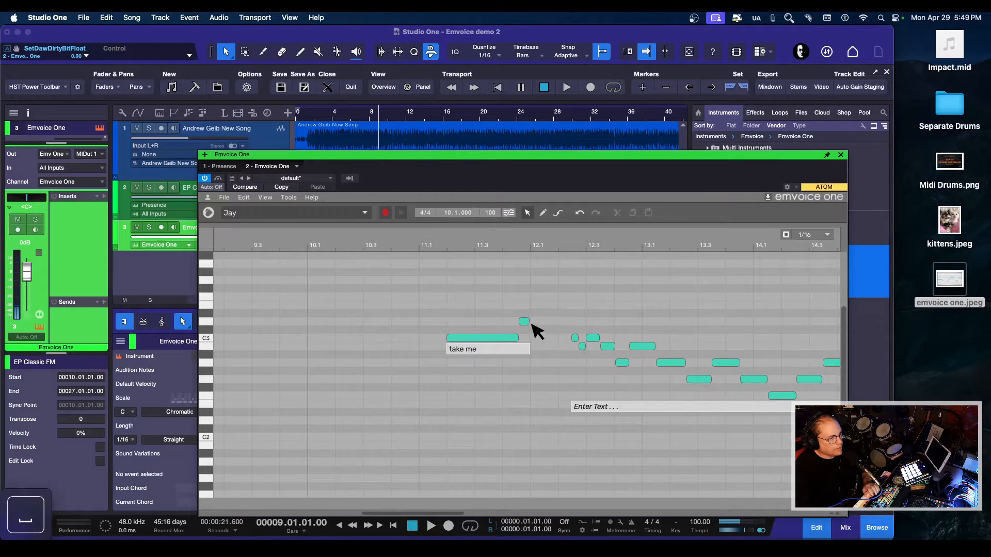
Step: Lengthen the second note of the "take me" phrase slightly and play the vocal with the song
key("space")
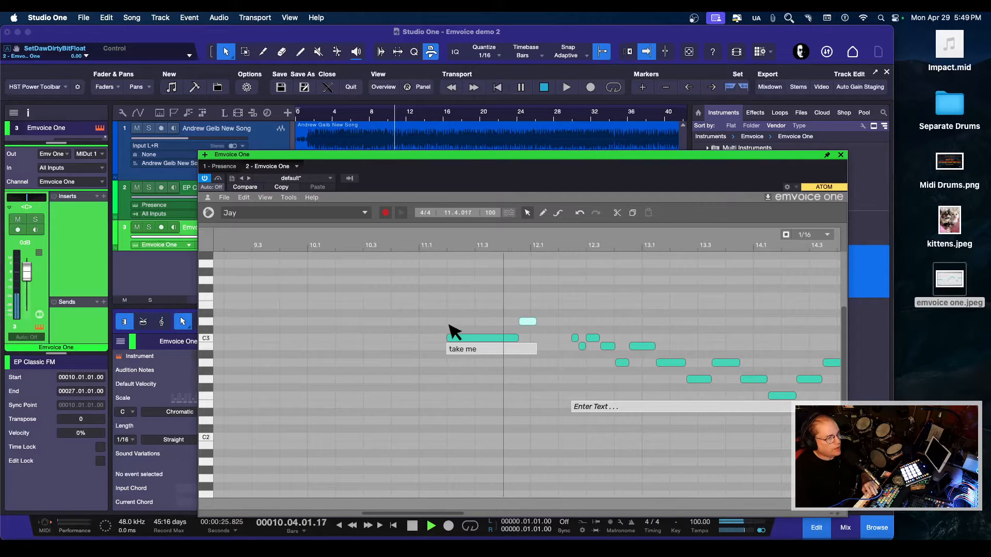
left_click_drag(614, 158, 484, 125)
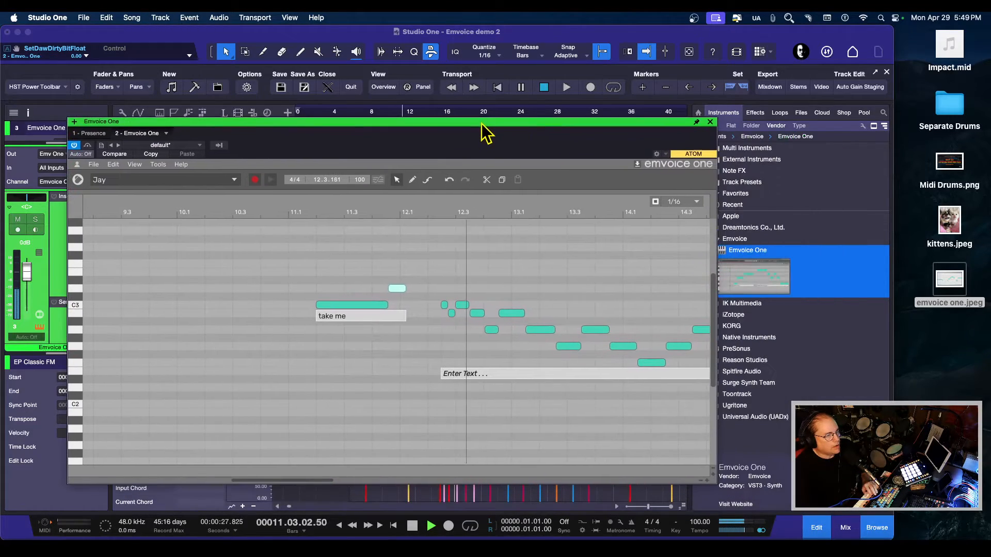
key("space")
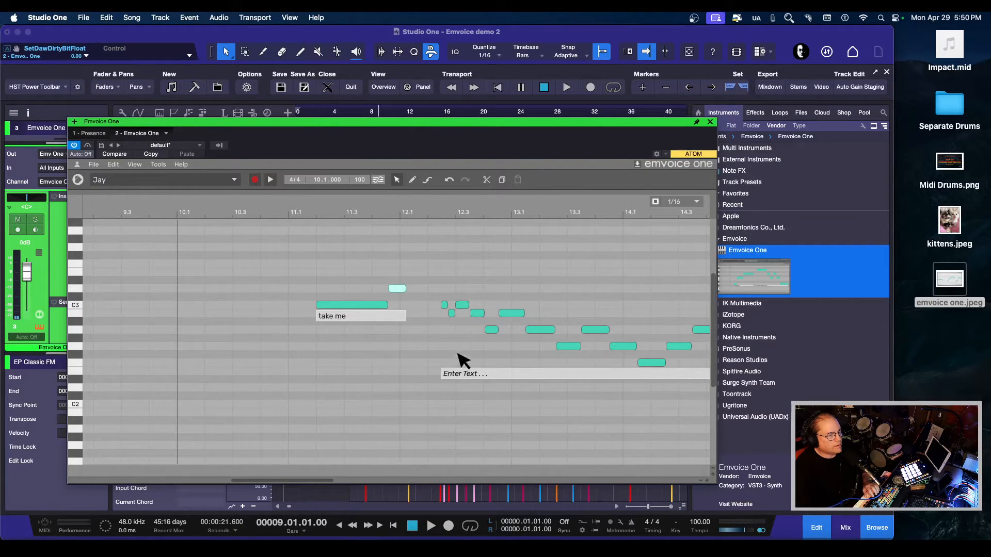
Step: Enter the lyric "to place where I never ever thought hat I would ever go" for the second phrase, starting in bar 12
left_click(497, 375)
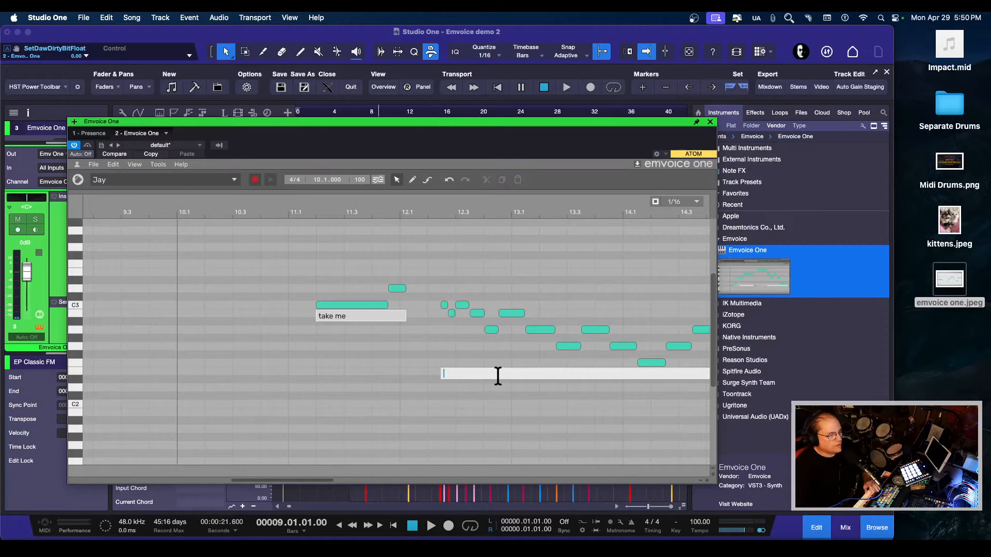
type("to plac")
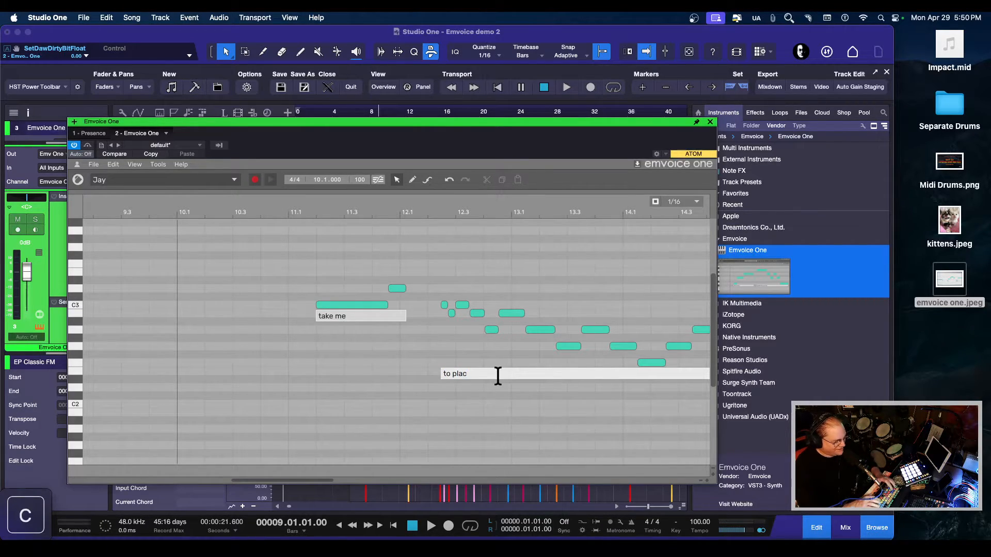
type("e")
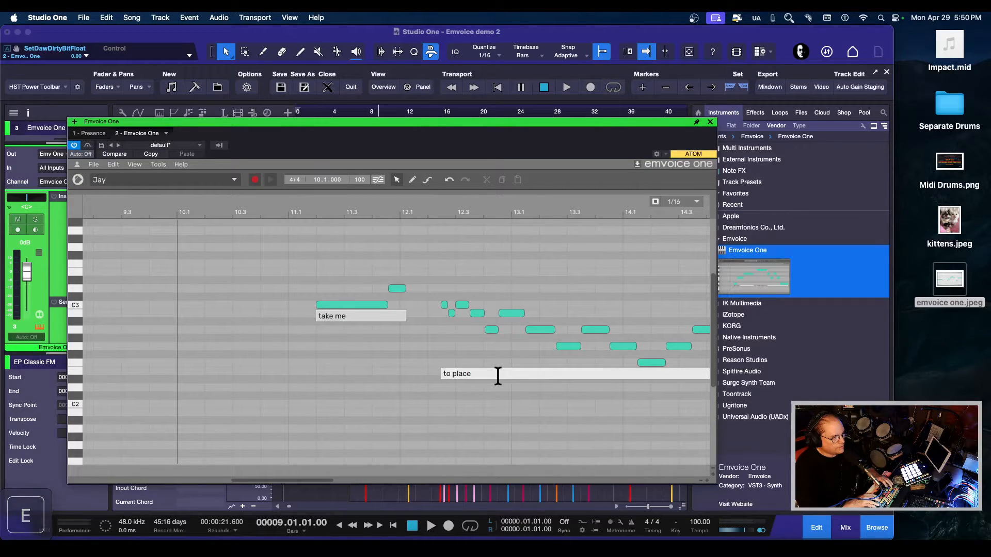
type(" where in")
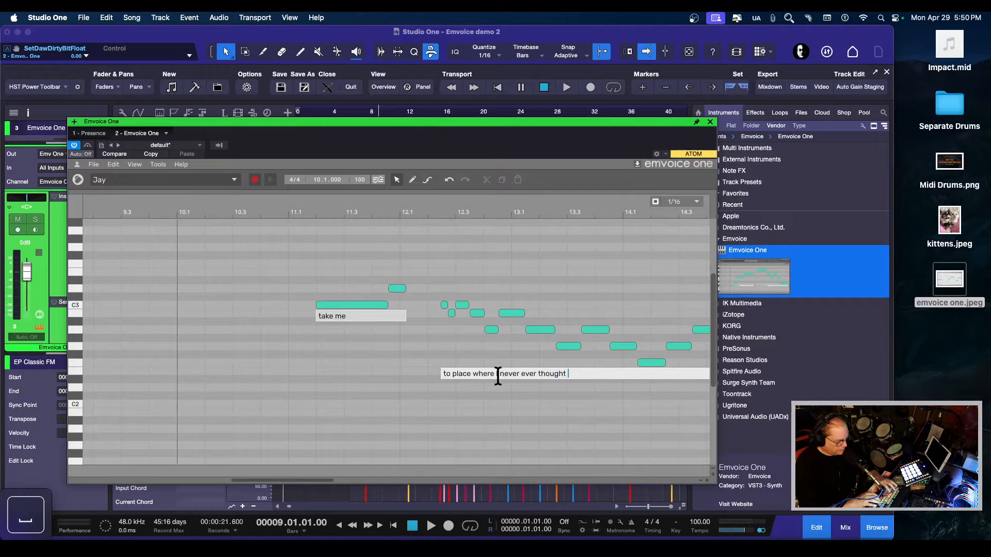
type("I would")
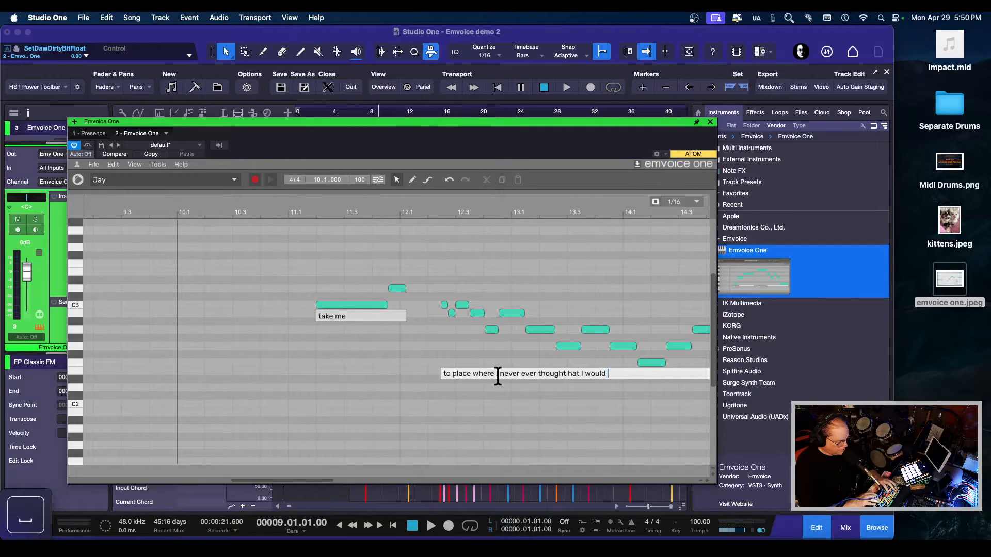
type(" ever go")
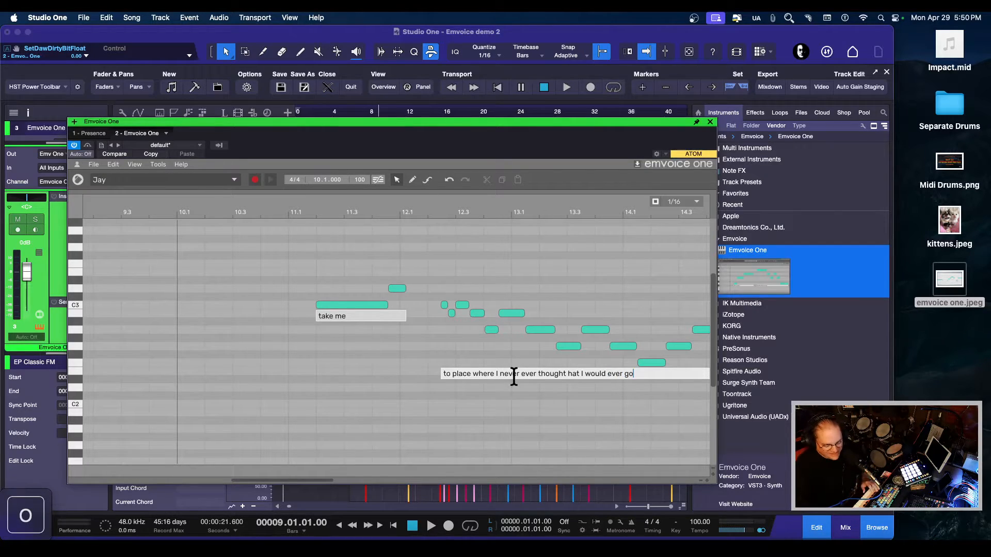
key("Return")
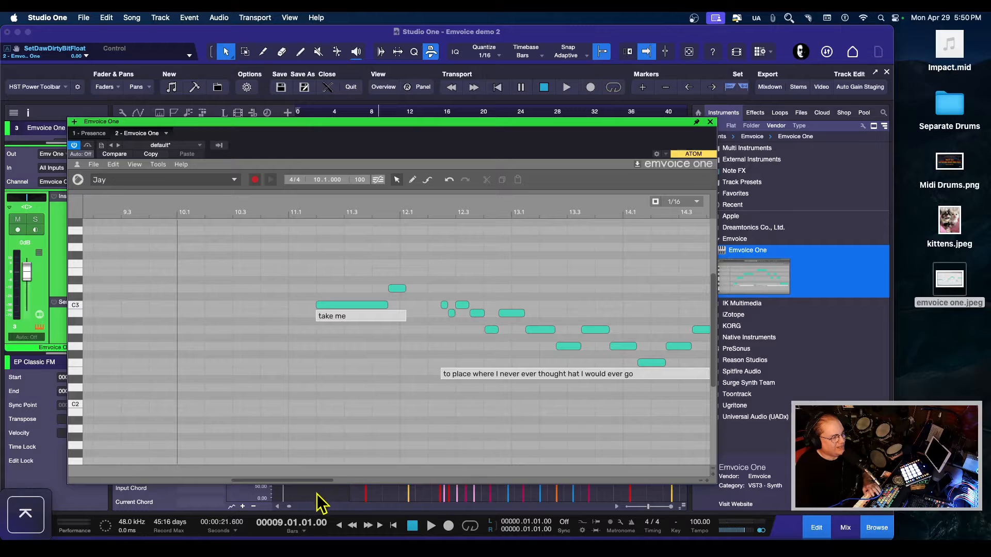
left_click_drag(318, 482, 350, 481)
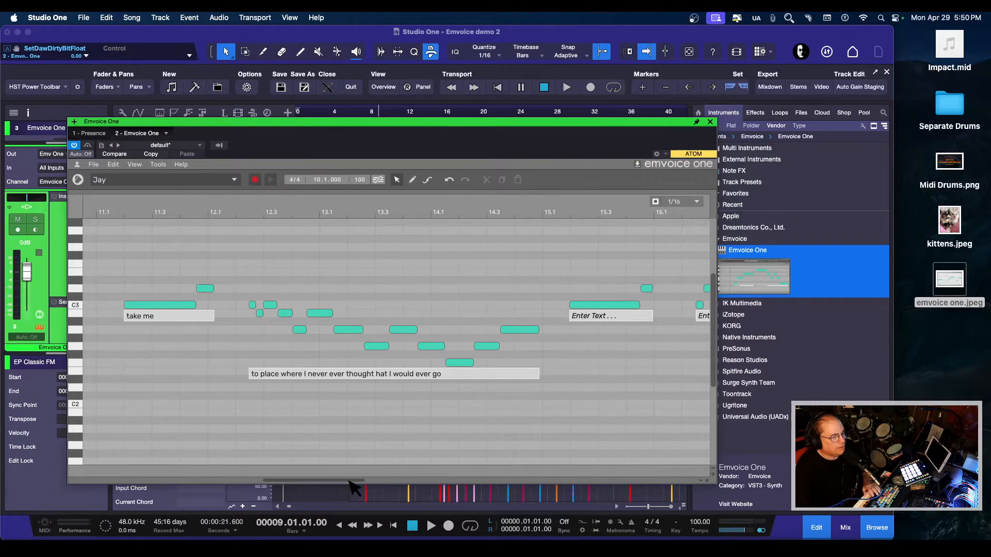
Step: Play the song from bar 9 to audition the first two lyric phrases, shifting the plugin window partly off the arrangement
key("space")
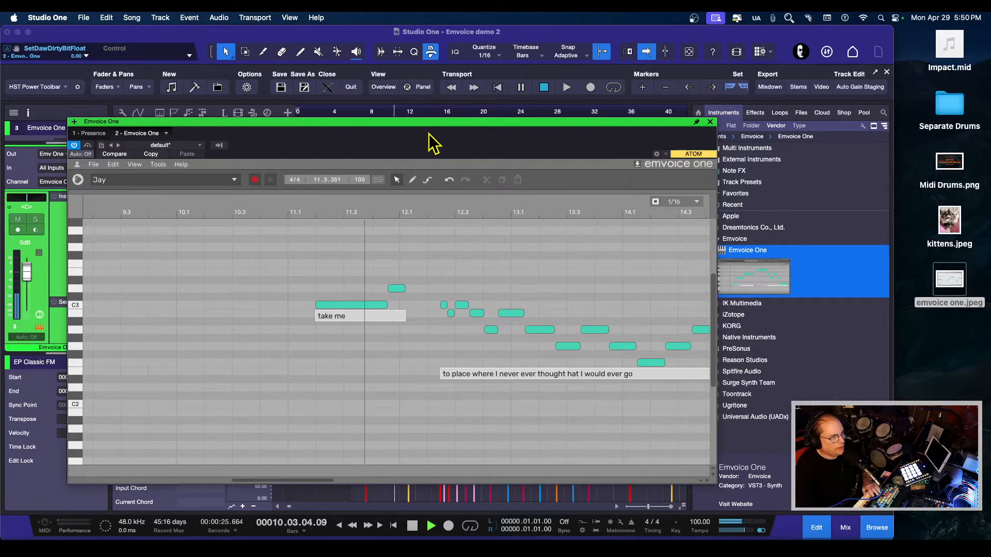
left_click_drag(430, 125, 360, 138)
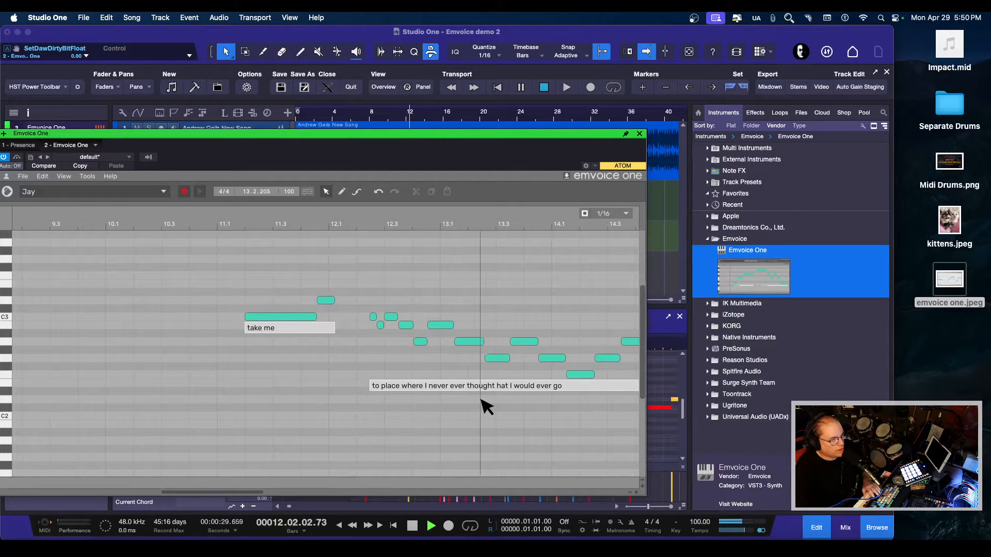
key("space")
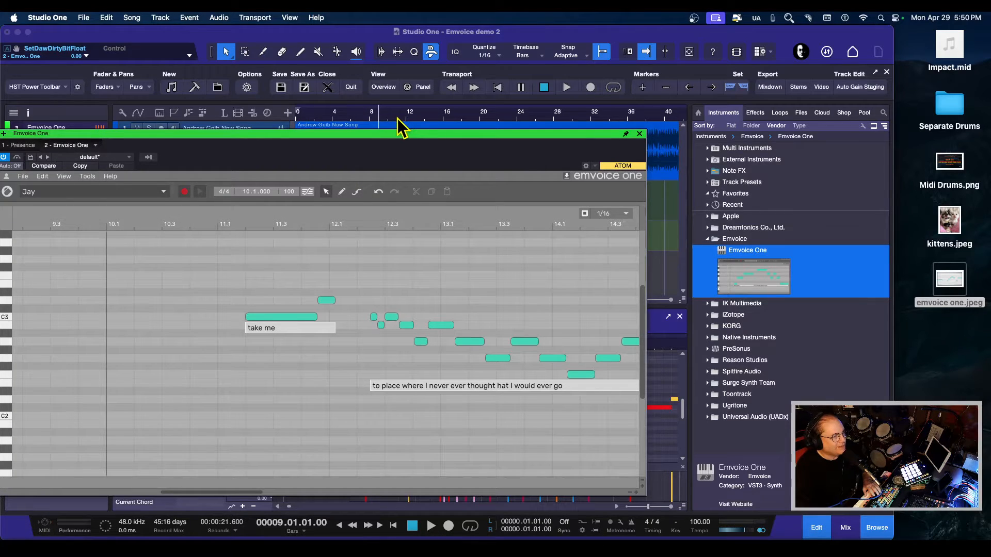
Step: Set the playback position to bar 11 and briefly play the vocal leading into the second phrase
left_click(421, 117)
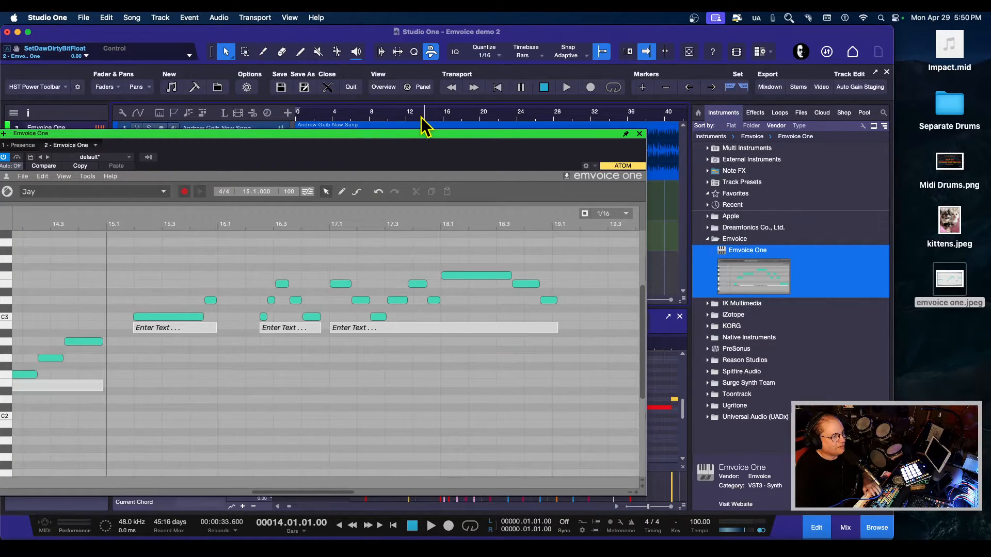
key("space")
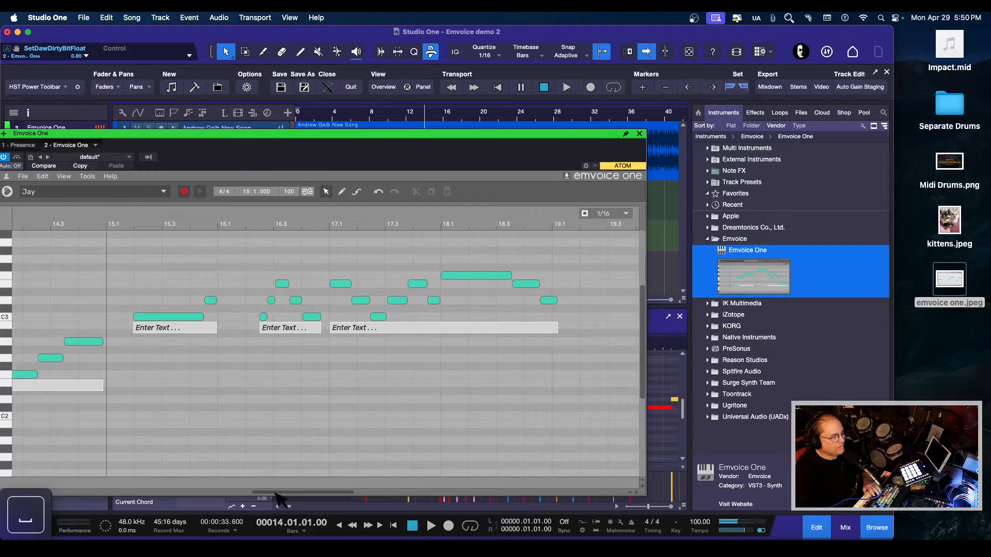
left_click_drag(277, 495, 218, 494)
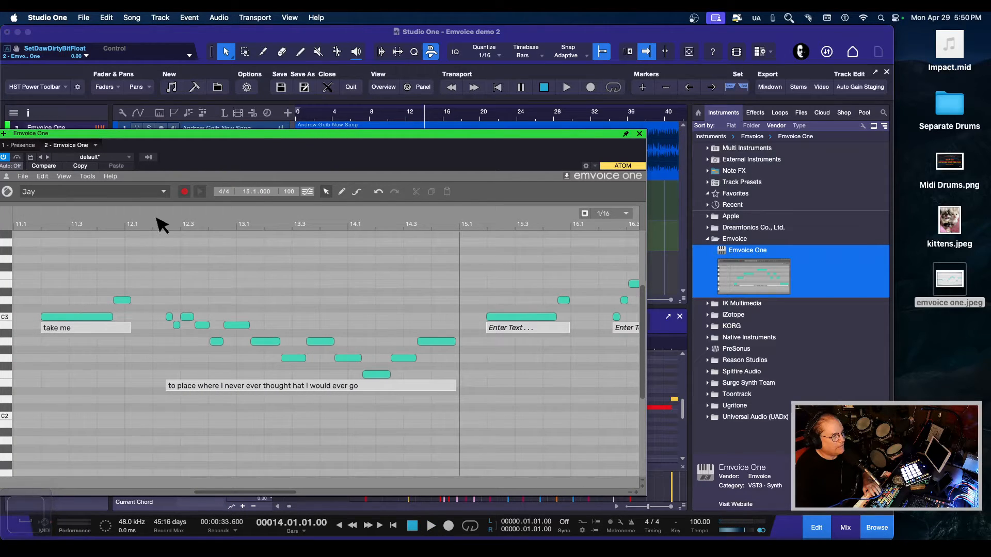
left_click(405, 117)
left_click(396, 116)
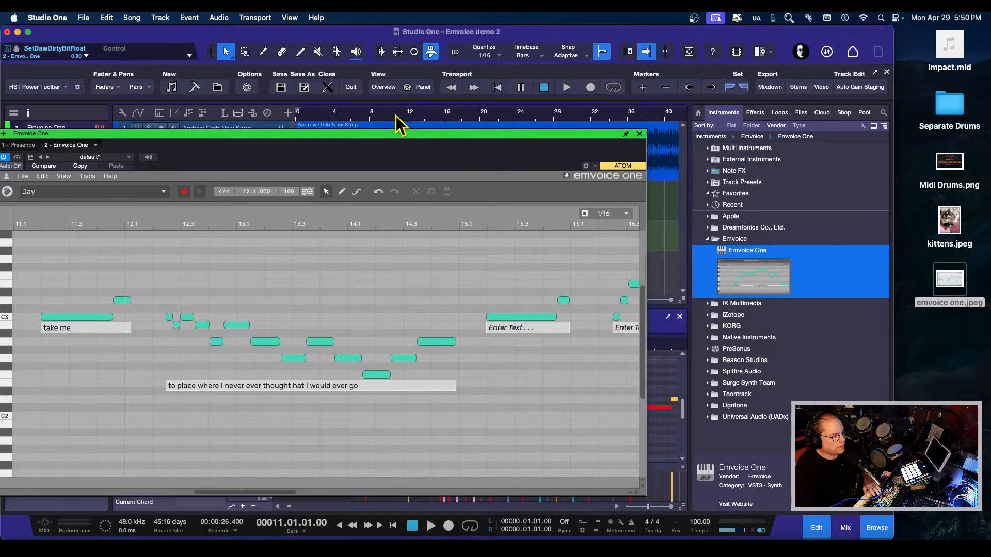
key("space")
key("space")
Step: Insert the word "a" before "place" in the second phrase's lyric and audition it from bar 11
left_click(174, 387)
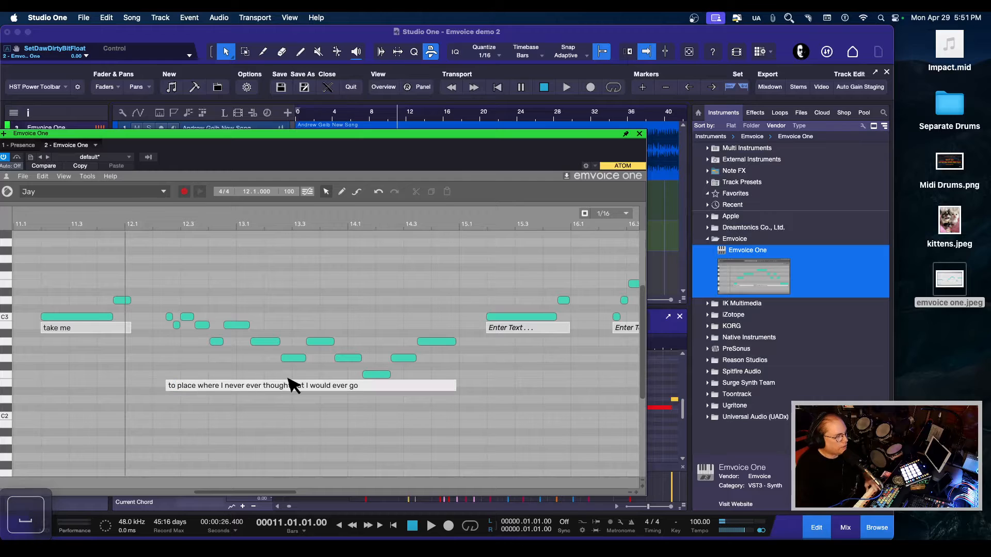
type("a")
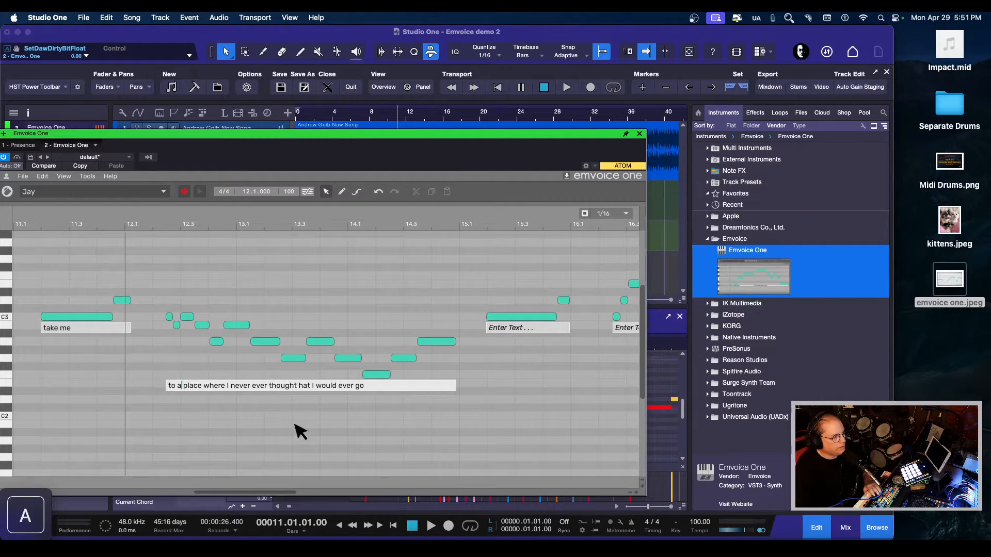
left_click(305, 450)
key("space")
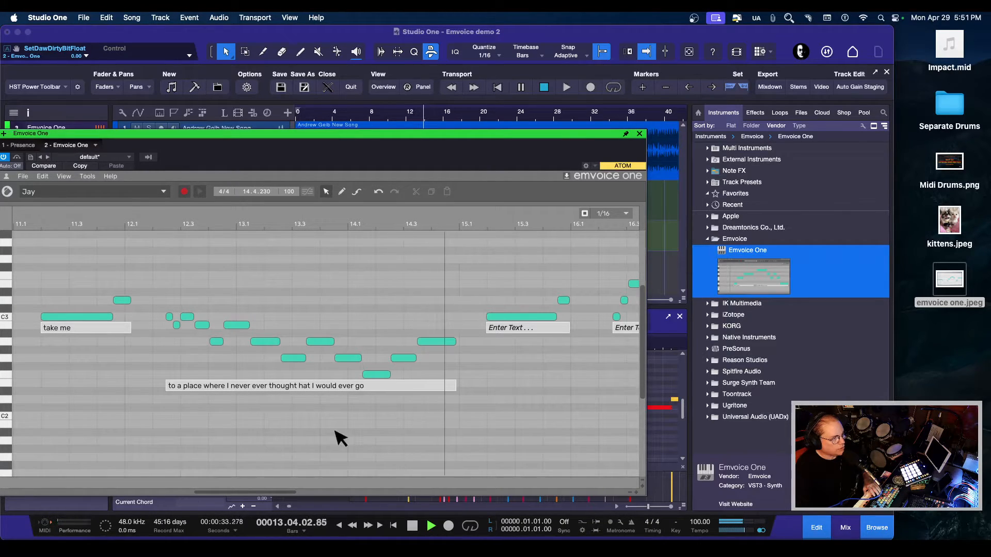
key("space")
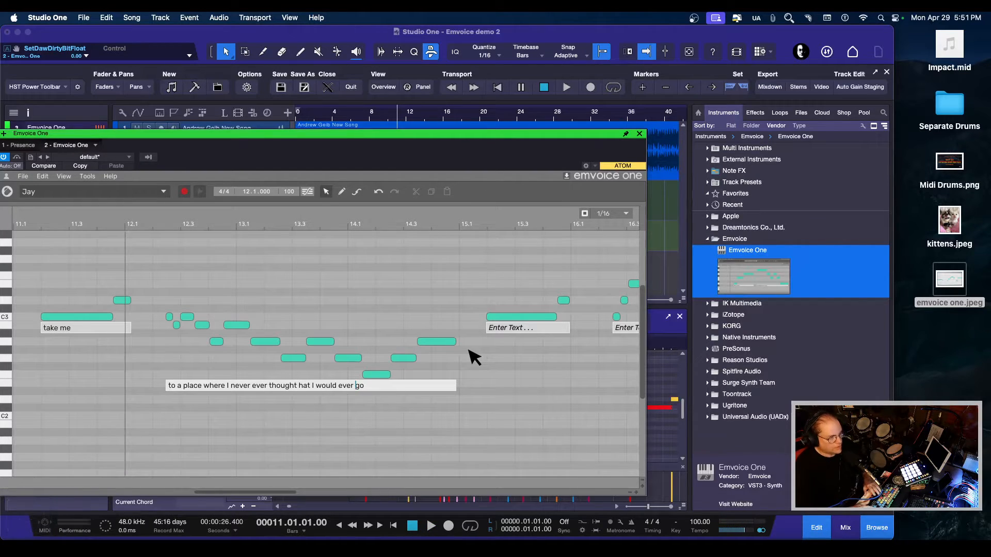
Step: Delete the word "ever" before "go" in the second phrase's lyric and audition the phrase from bar 11
key("BackSpace")
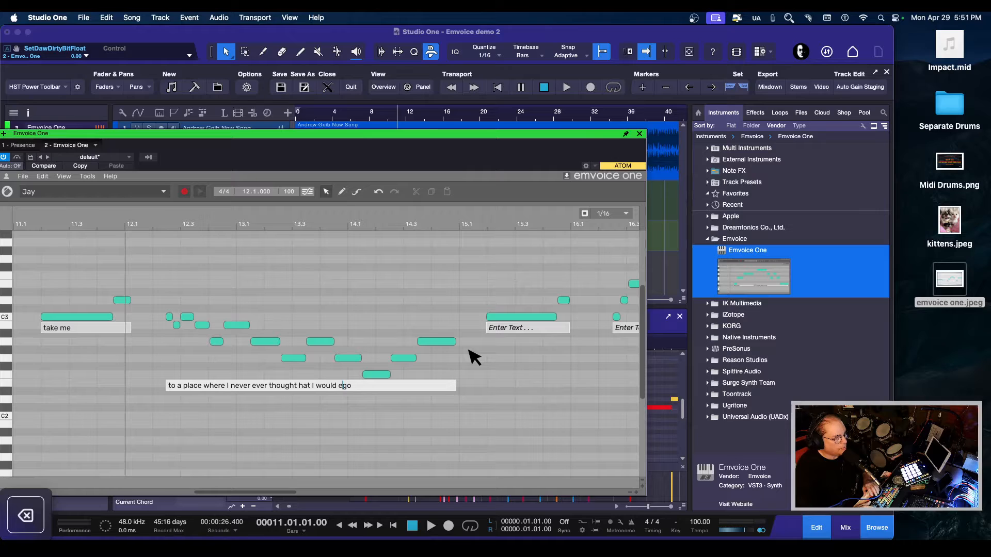
left_click(161, 266)
key("space")
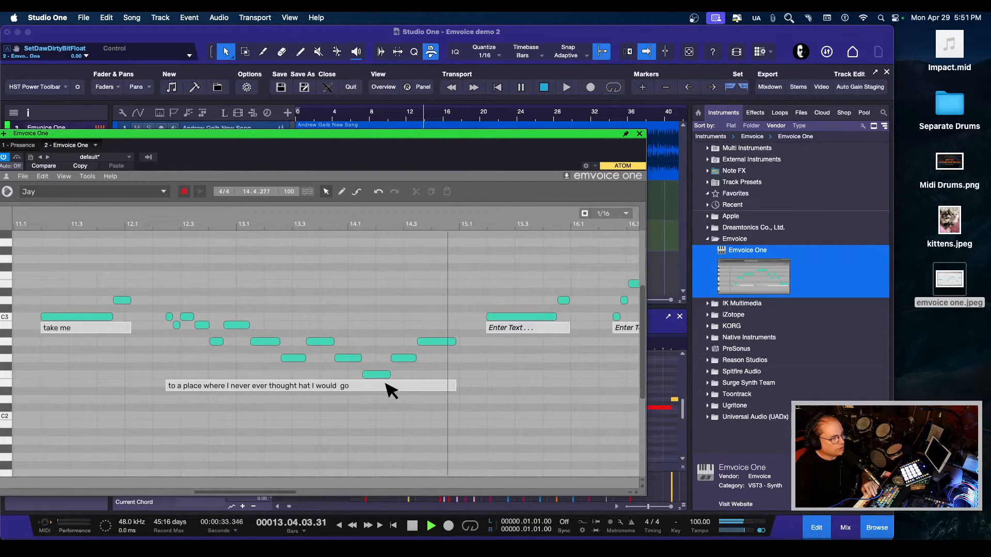
key("space")
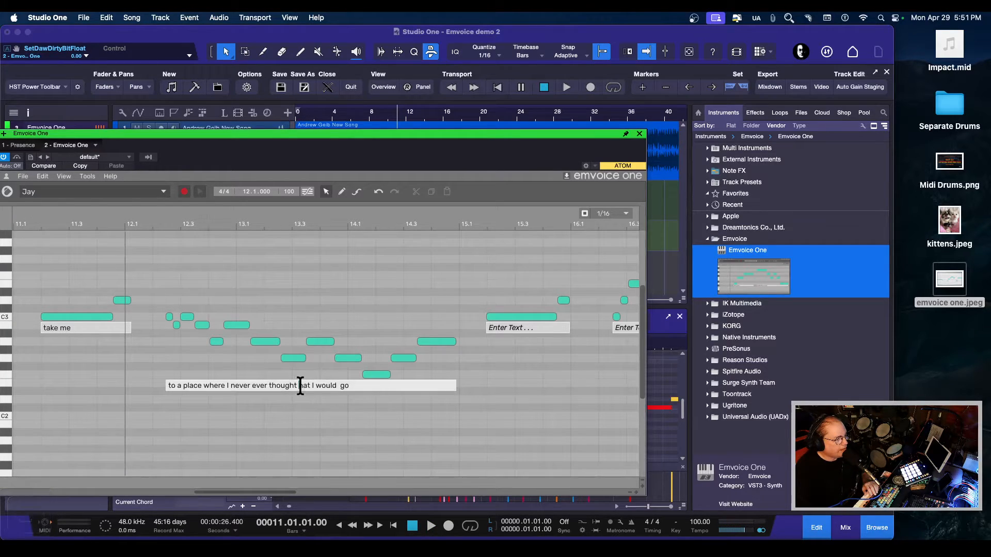
Step: Correct "hat" to "that" in the second phrase's lyric, shorten its last note slightly and audition the phrase
type("t")
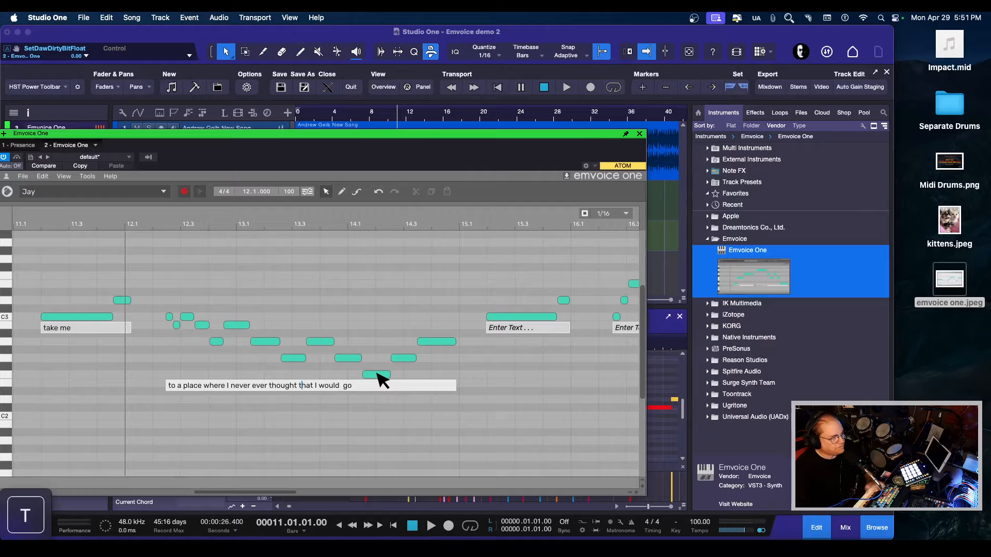
left_click(453, 343)
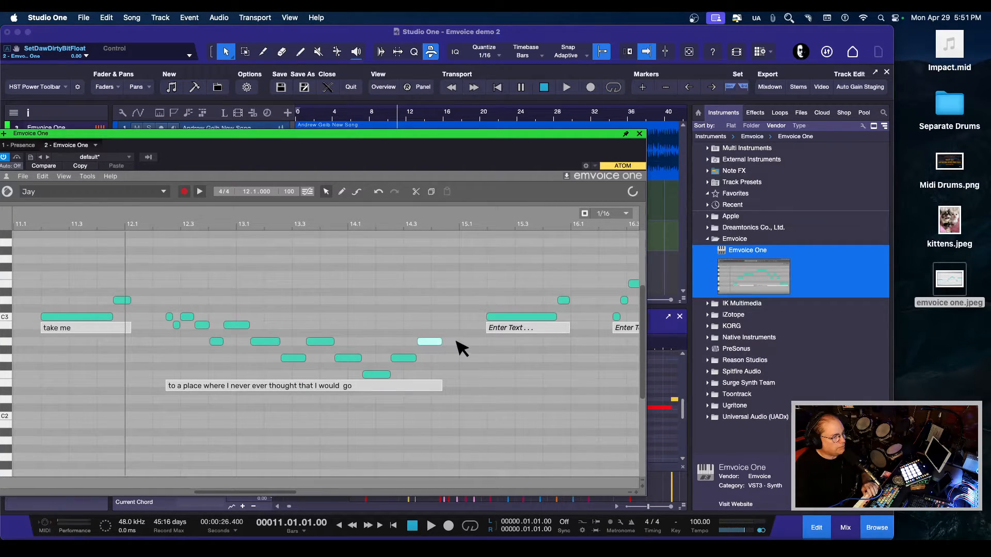
key("space")
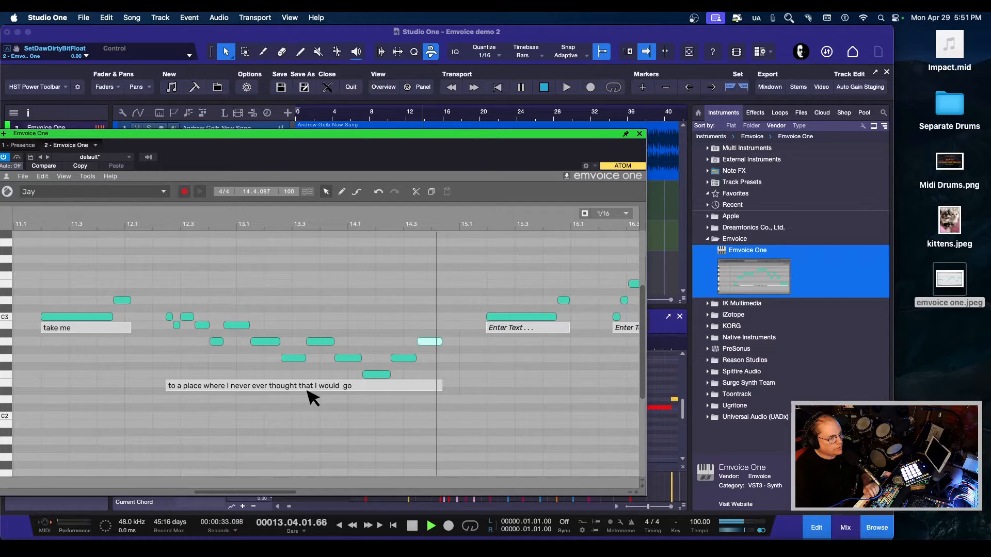
key("space")
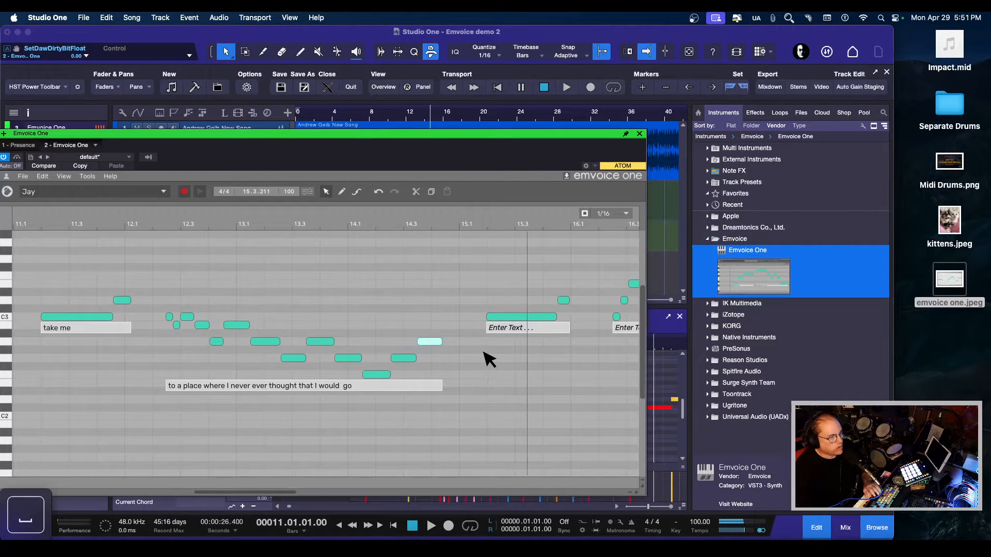
Step: Try to enter the lyric "now I" for the third phrase, in bar 15
left_click_drag(273, 493, 316, 451)
left_click(282, 327)
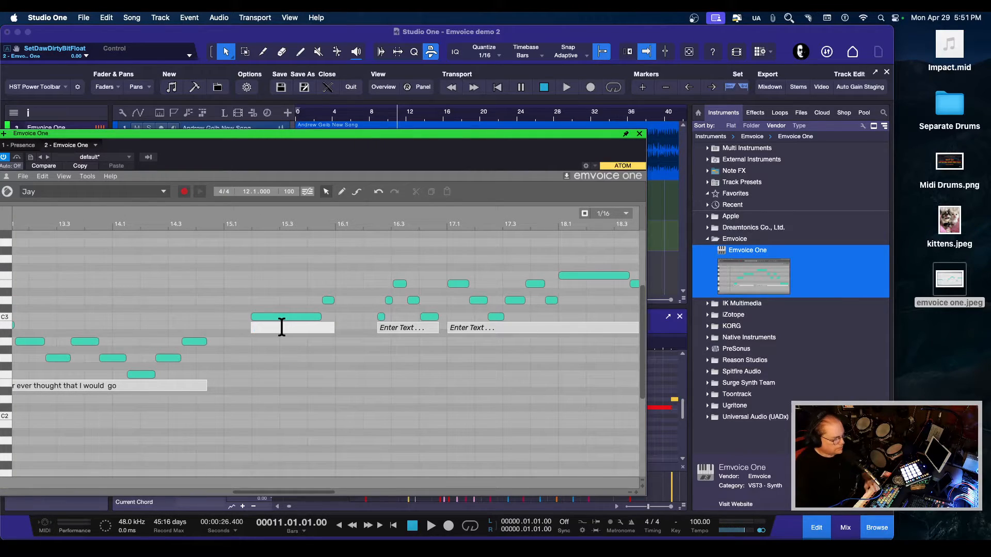
type("now I")
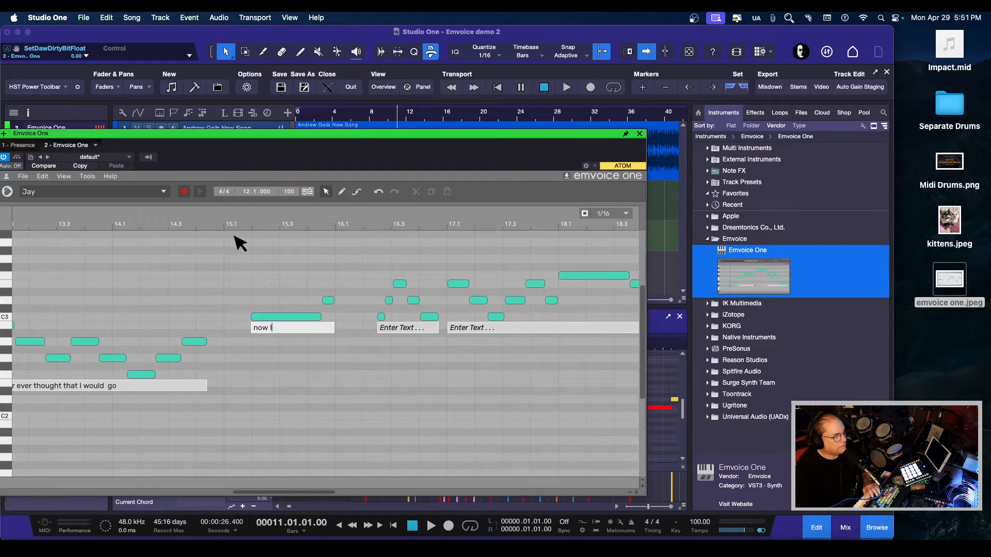
Step: Set the playback position to bar 14, enter the lyric "now I" for the third phrase and audition it
left_click(434, 116)
key("space")
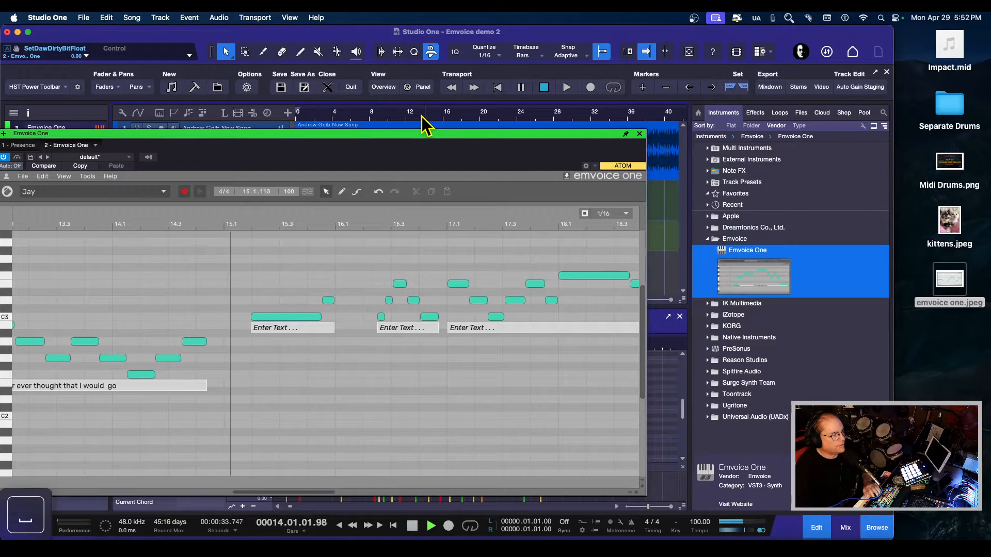
key("space")
left_click(295, 329)
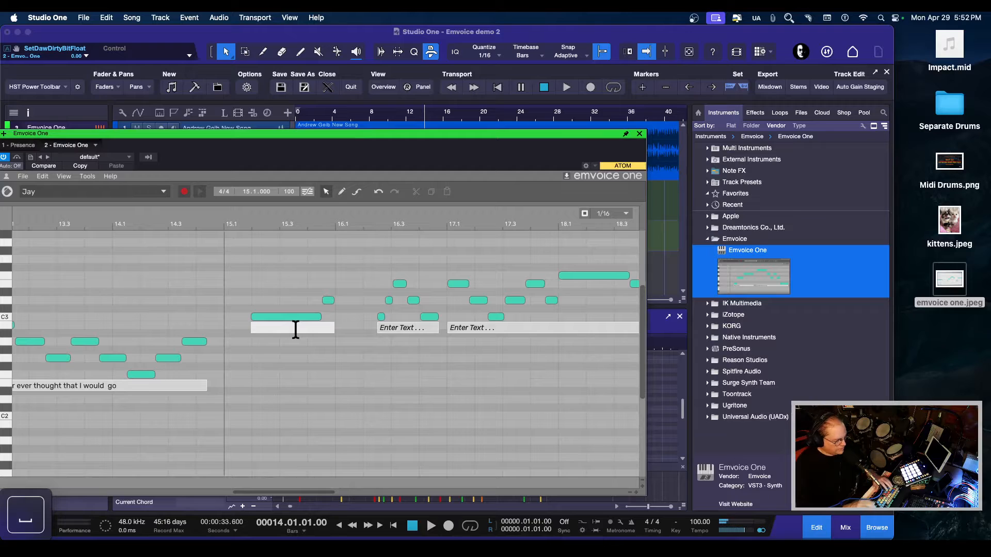
type("now I")
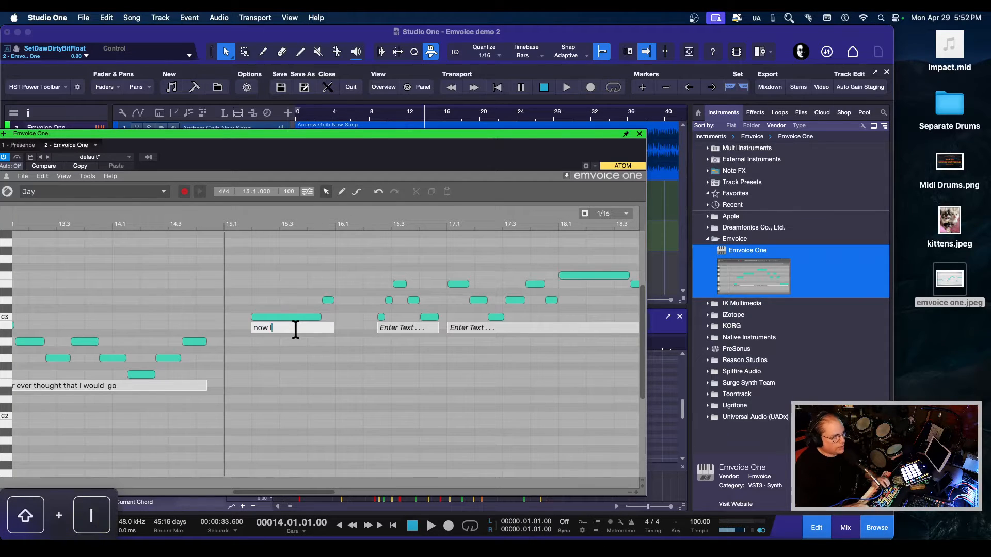
key("space")
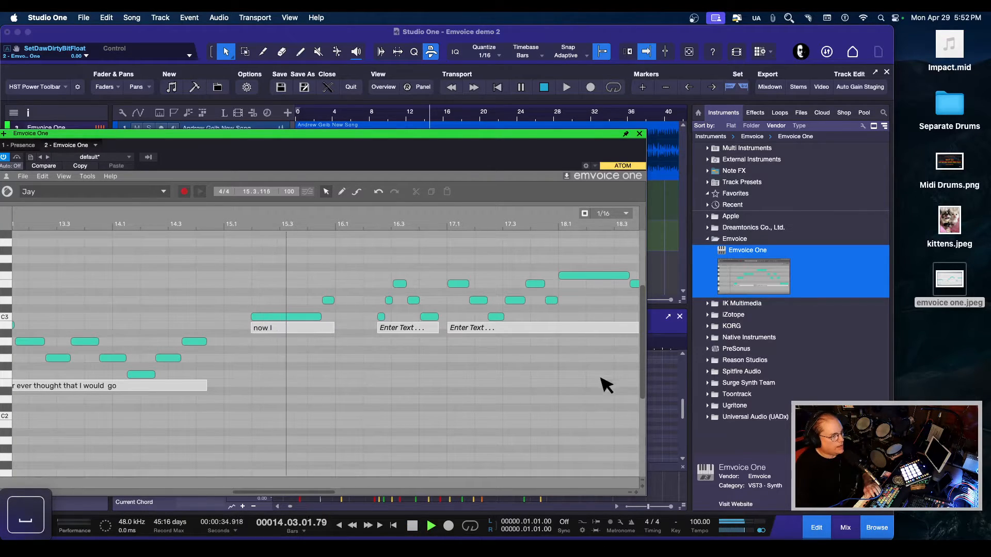
key("space")
Step: Audition the "now I" phrase with its second note starting earlier and undo that note change
key("space")
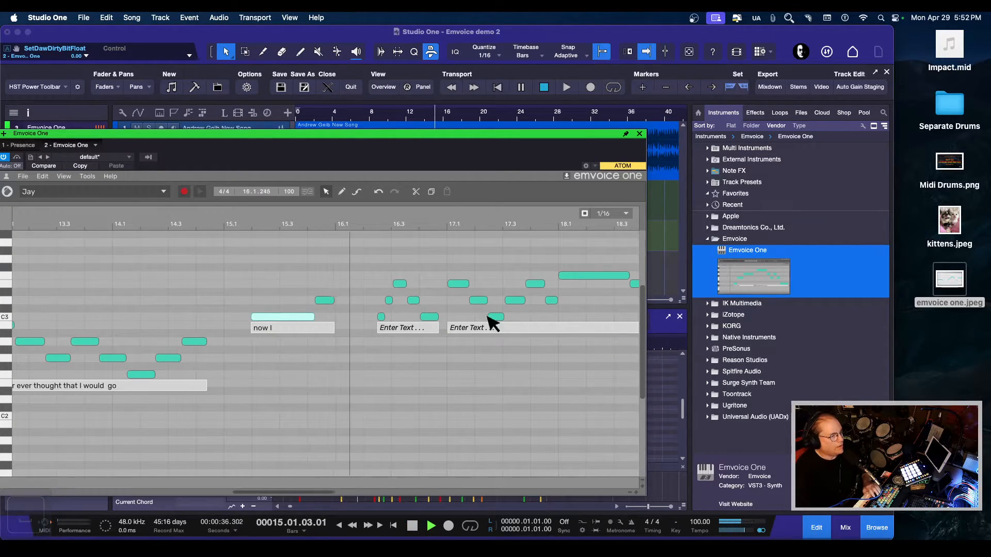
key("space")
left_click(378, 193)
Step: Extend the end of the "now I" phrase's second note slightly and audition the phrase from bar 14
left_click(336, 301)
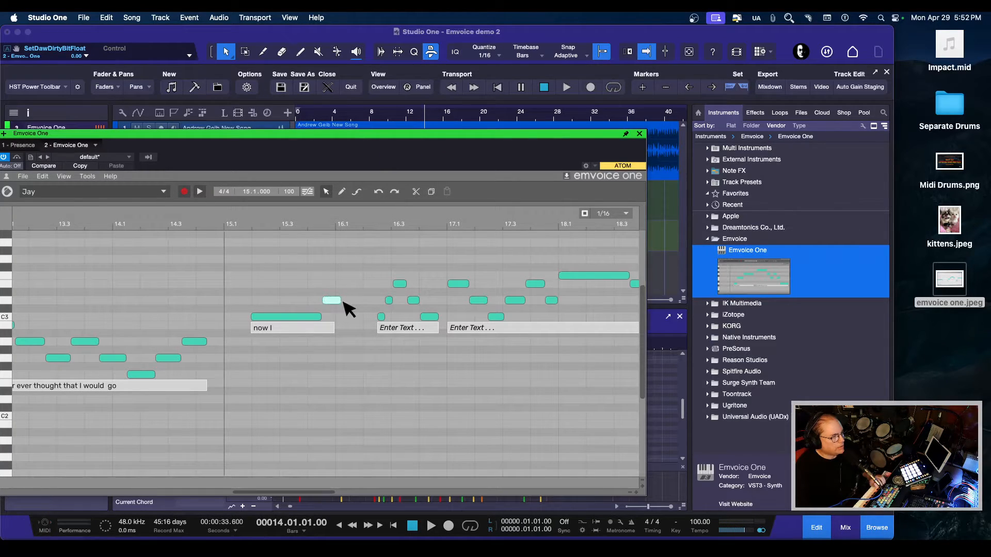
key("space")
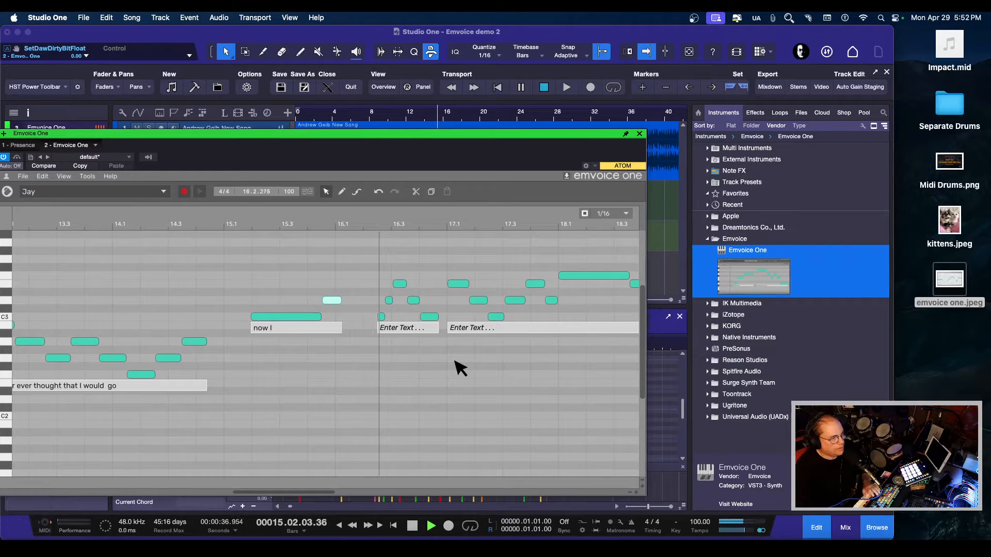
key("space")
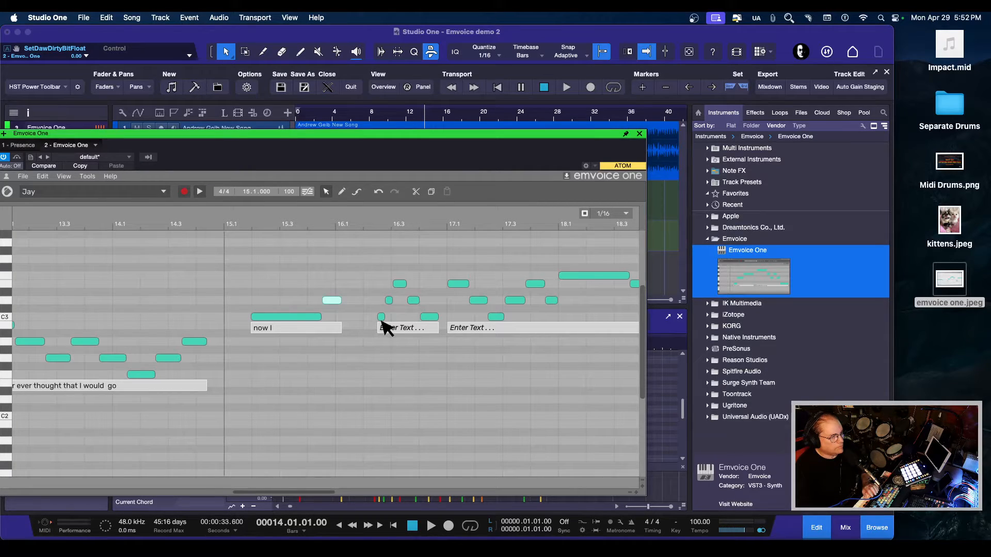
Step: Enter the lyric "wanna stay right here" for the short fourth phrase in bar 16
left_click(412, 327)
type("wann")
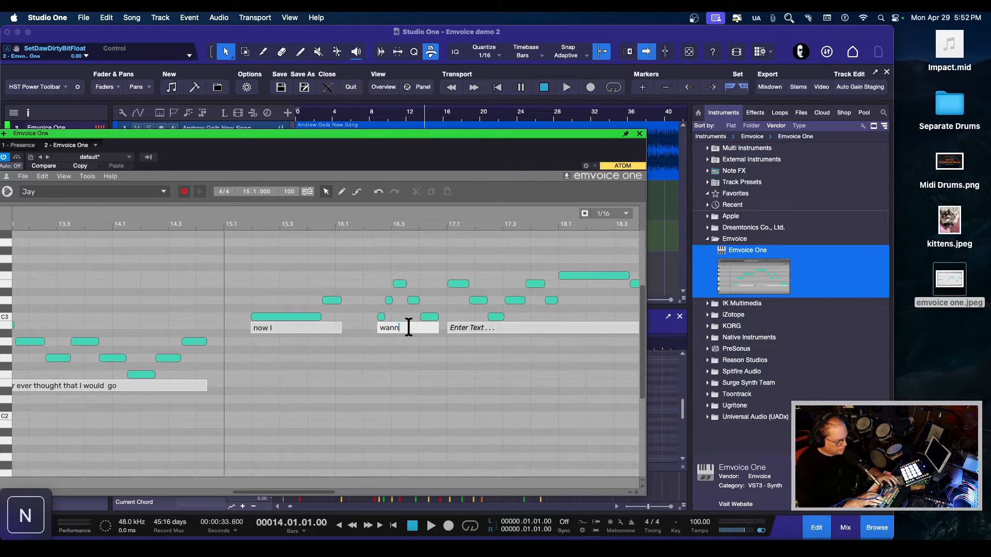
type("a stay right here")
key("Return")
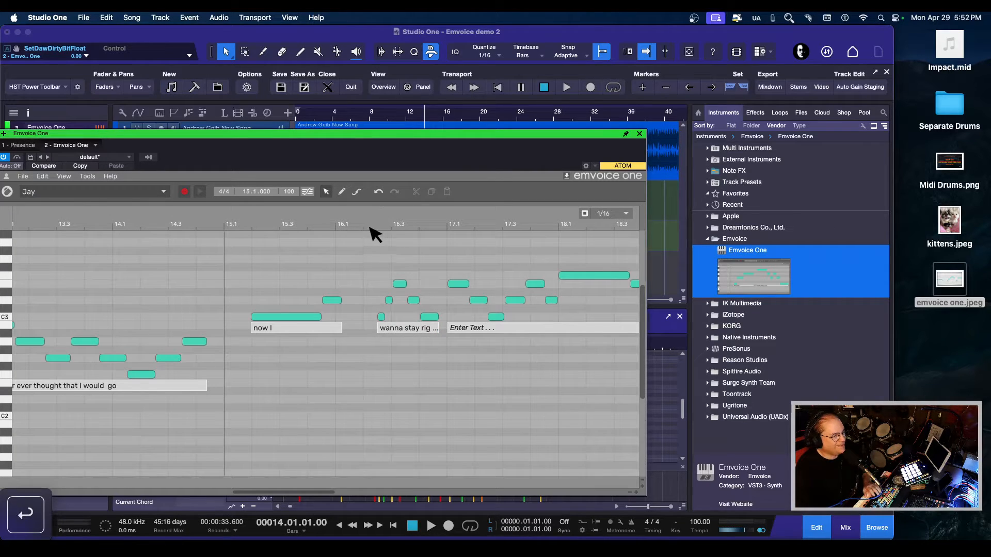
Step: Set the playback position to bar 15 and audition the "wanna stay right here" phrase and the notes after it
left_click(432, 115)
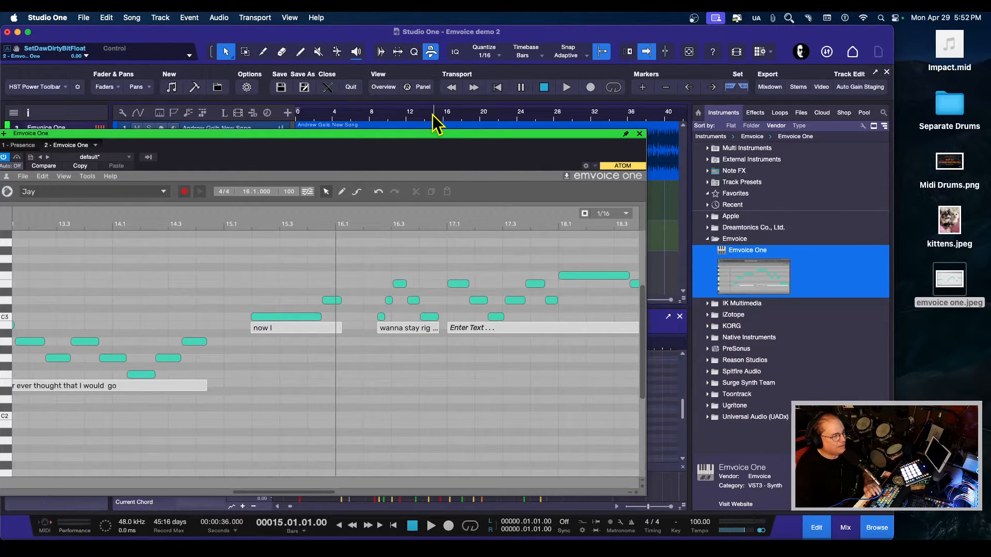
key("space")
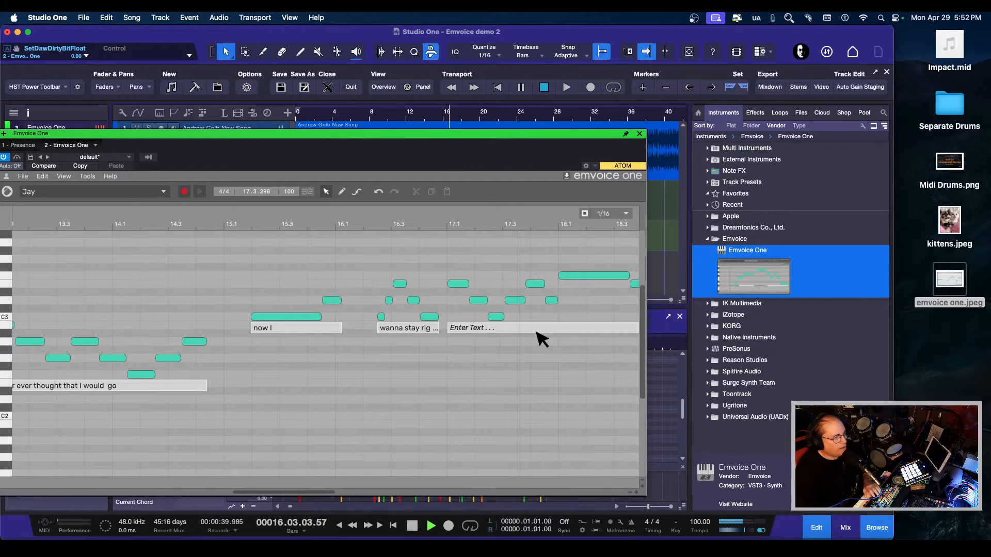
key("space")
key("space")
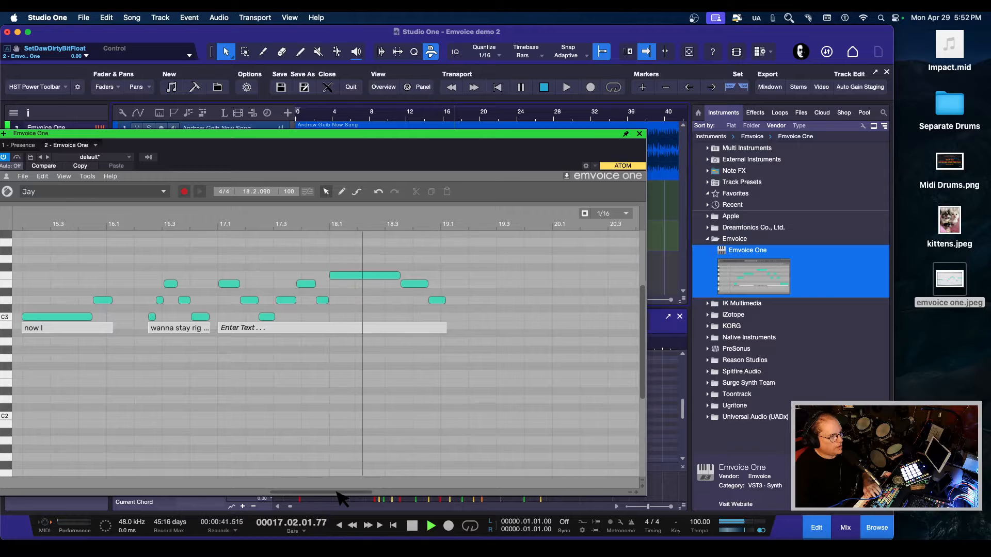
key("space")
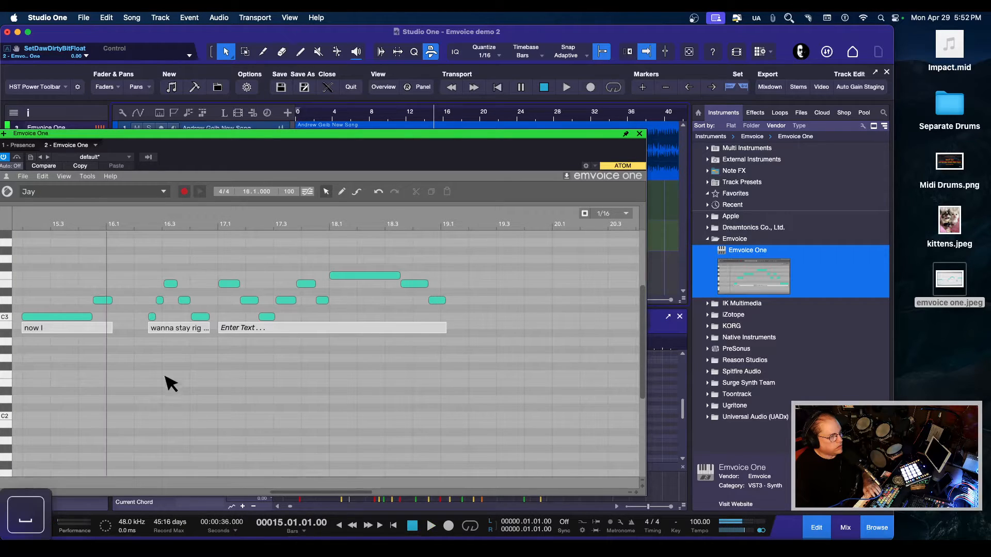
Step: Set the playback position to bar 16 and audition the melody of the phrase without lyrics in bars 17 to 19
left_click(245, 330)
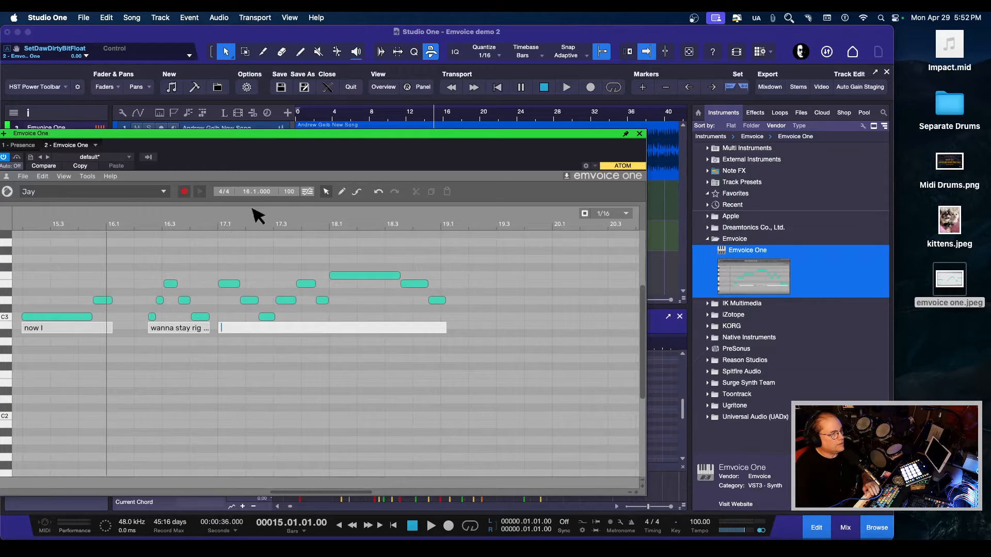
left_click(440, 113)
key("space")
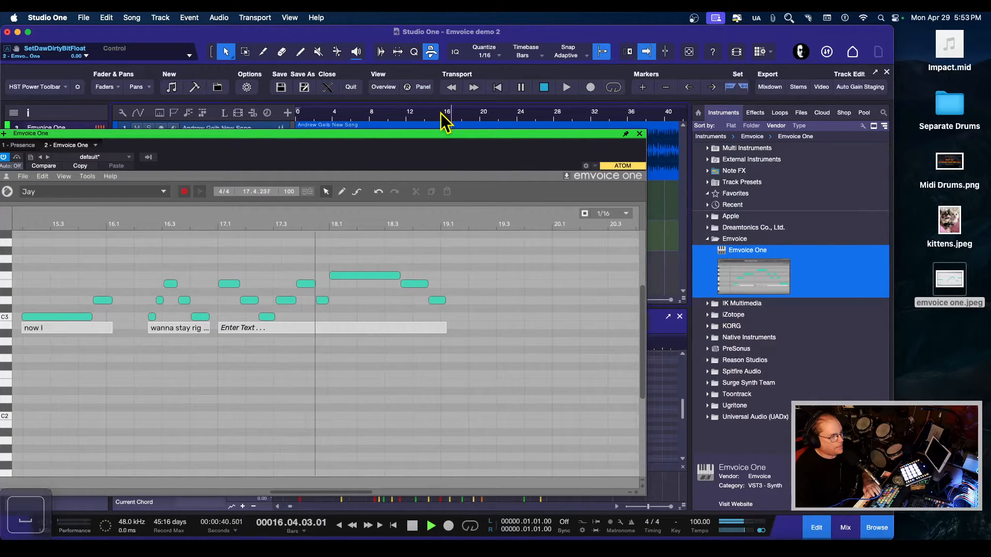
key("space")
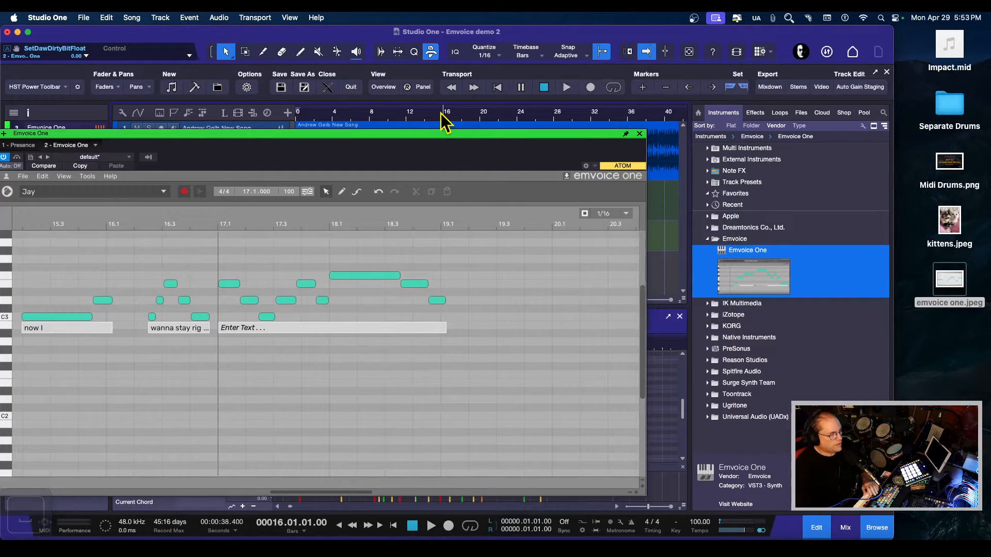
type("t")
type("where")
type(" I b")
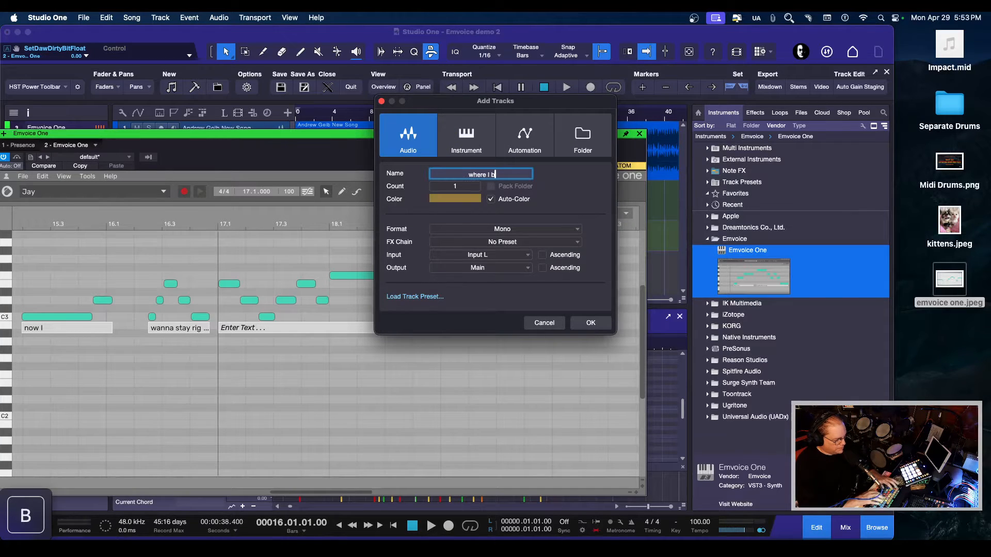
type("elong")
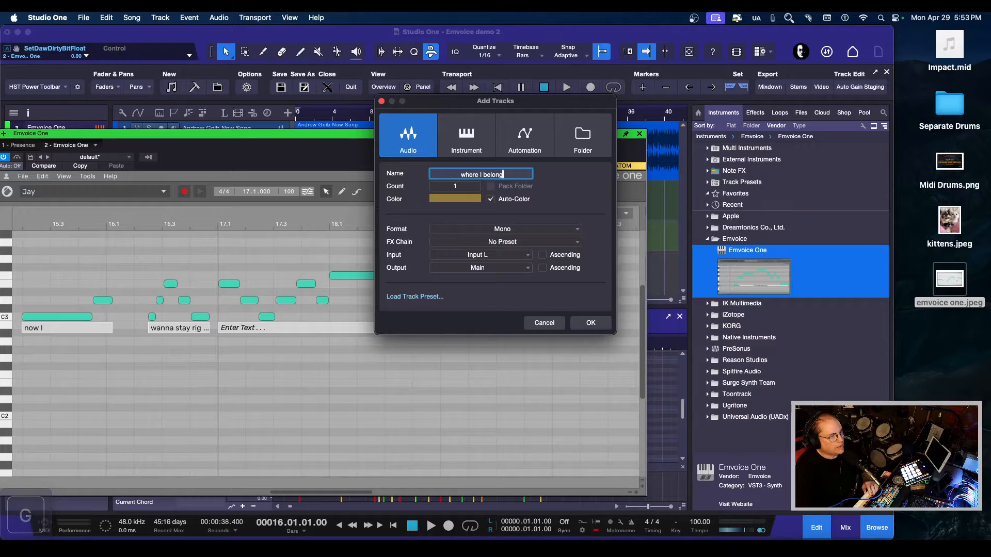
left_click(534, 324)
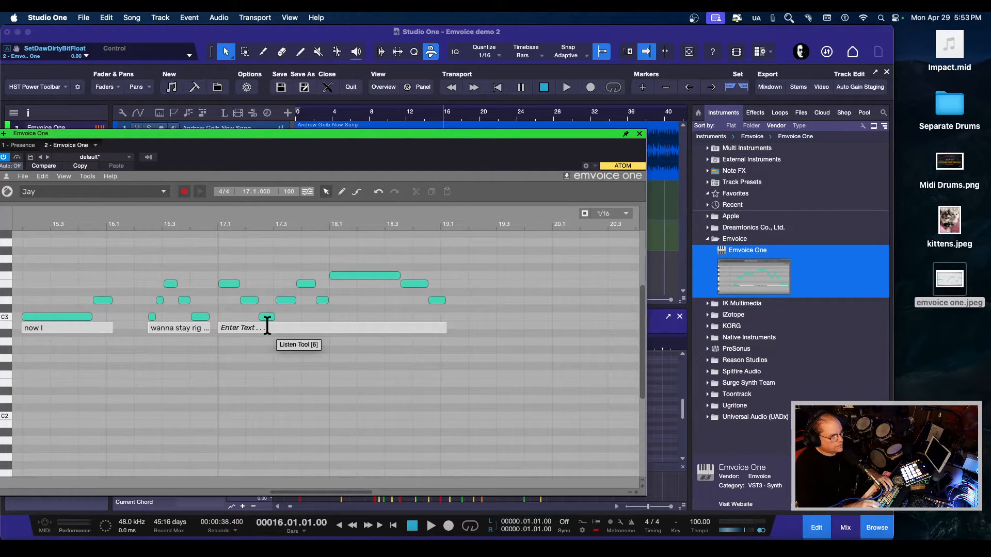
Step: Audition the phrase without lyrics in bars 17 to 19 once more from bar 16
key("space")
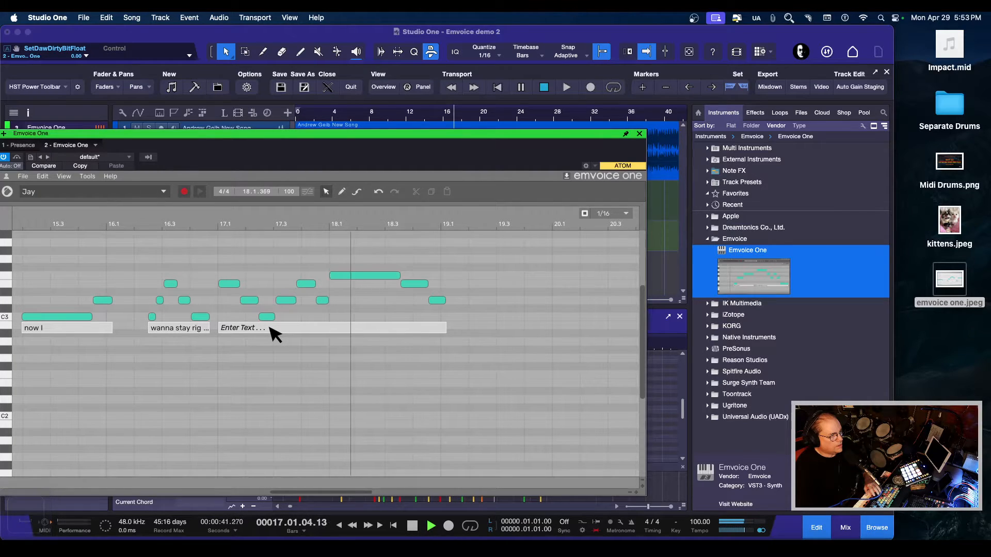
key("space")
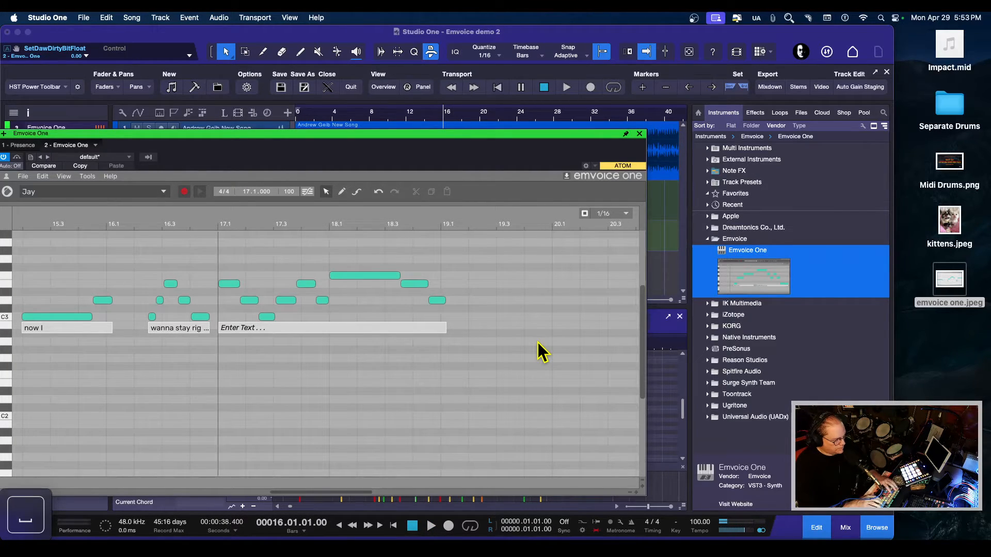
type("the")
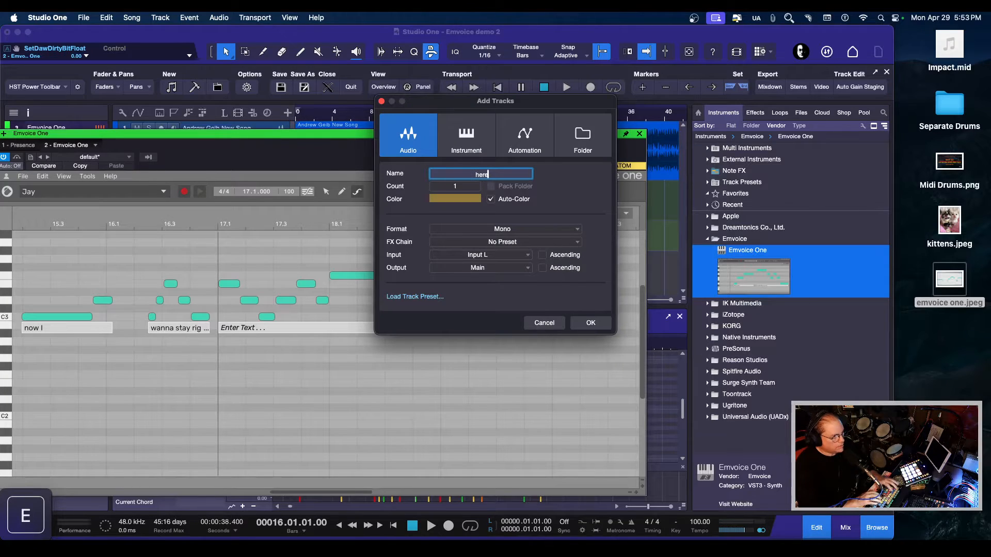
left_click(547, 324)
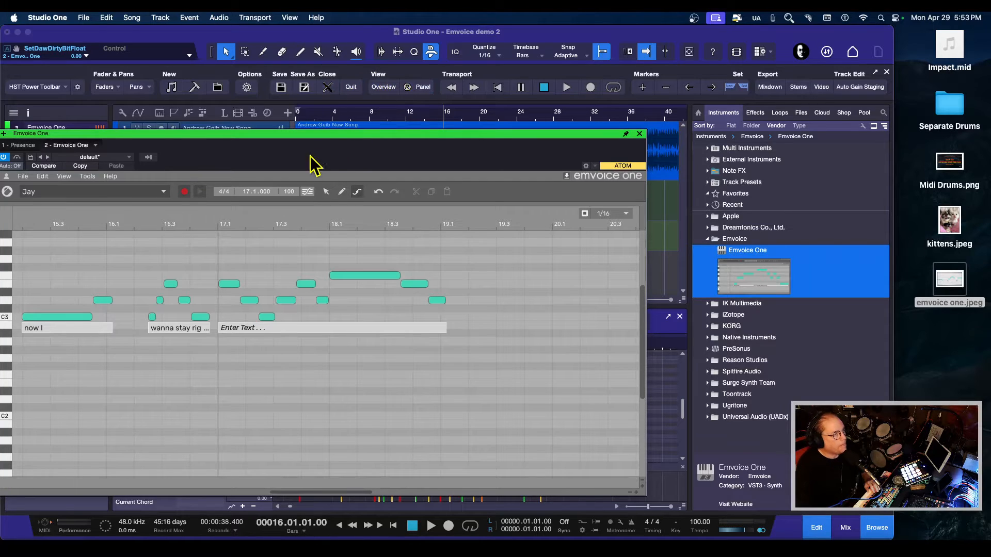
Step: Enter the lyric "right where I wanna be now let's go" for the fifth phrase, starting in bar 17
left_click(292, 328)
type("sdf")
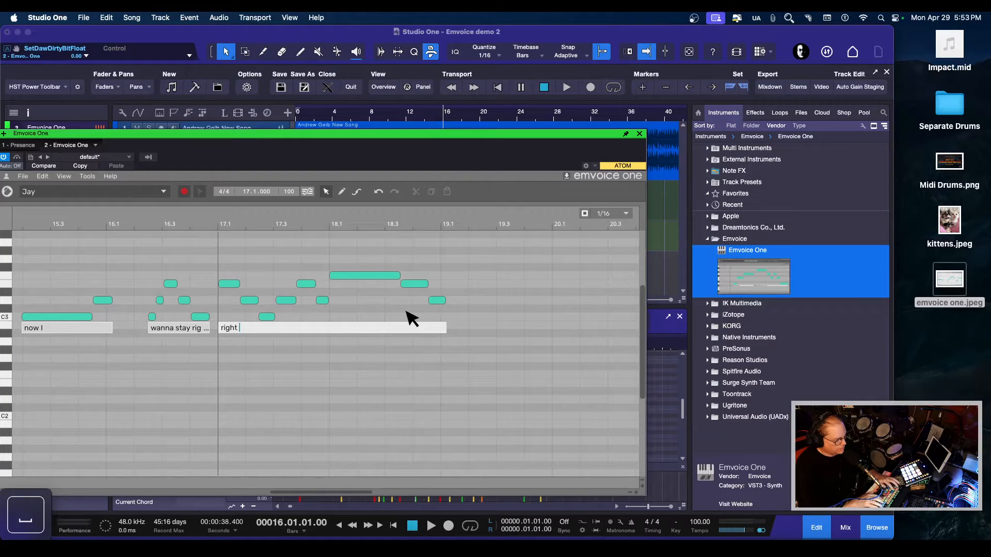
type("I wanna be")
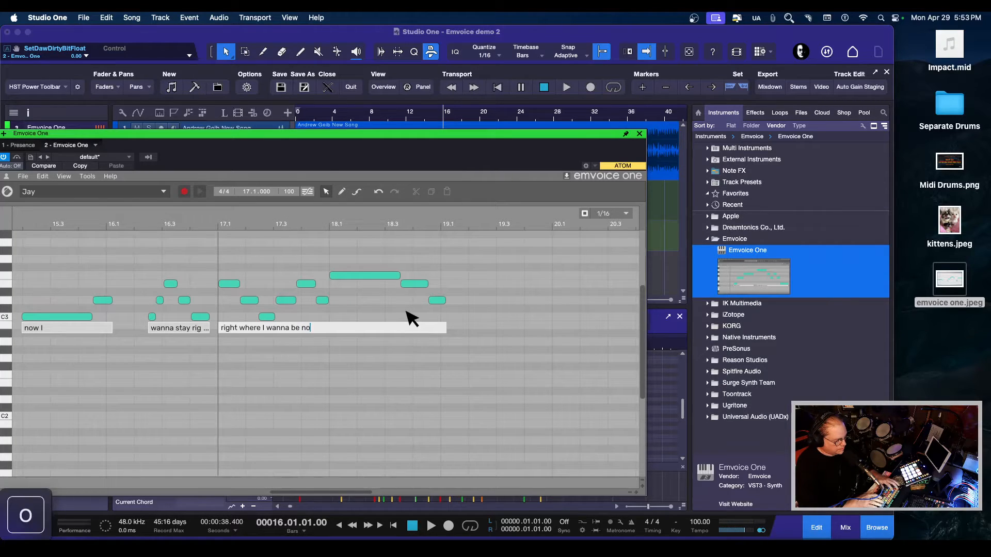
type("now")
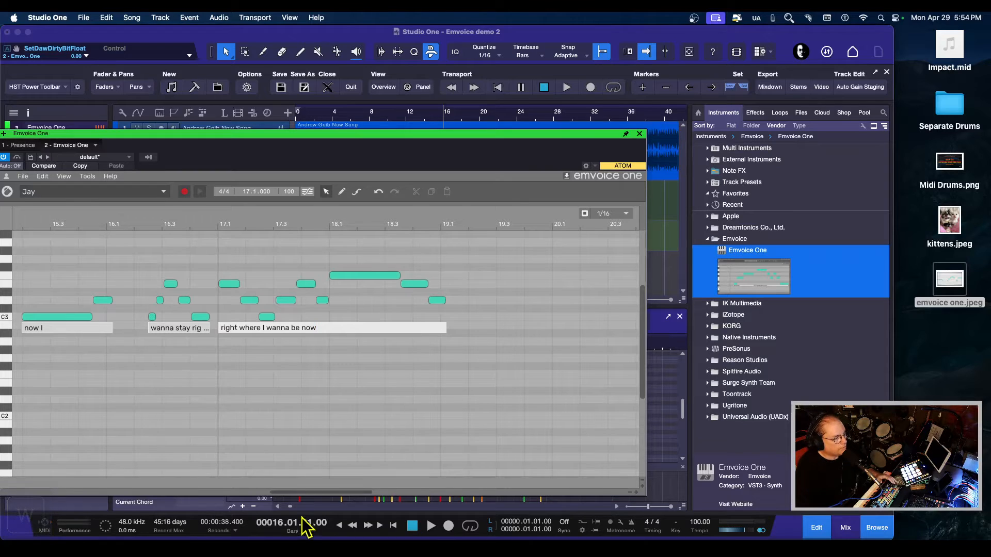
mouse_move(326, 494)
left_mouse_down()
mouse_move(287, 494)
mouse_move(328, 498)
left_mouse_up()
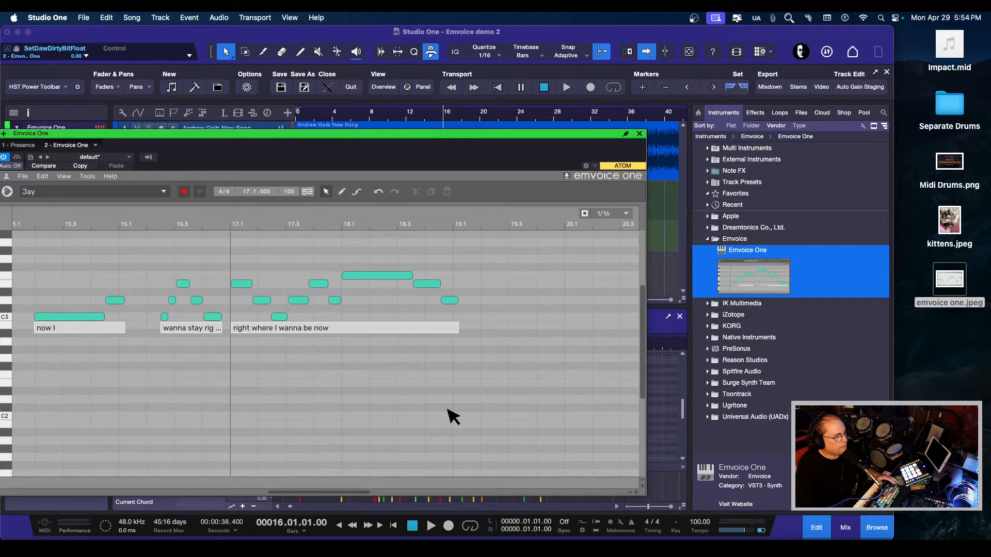
left_click(339, 329)
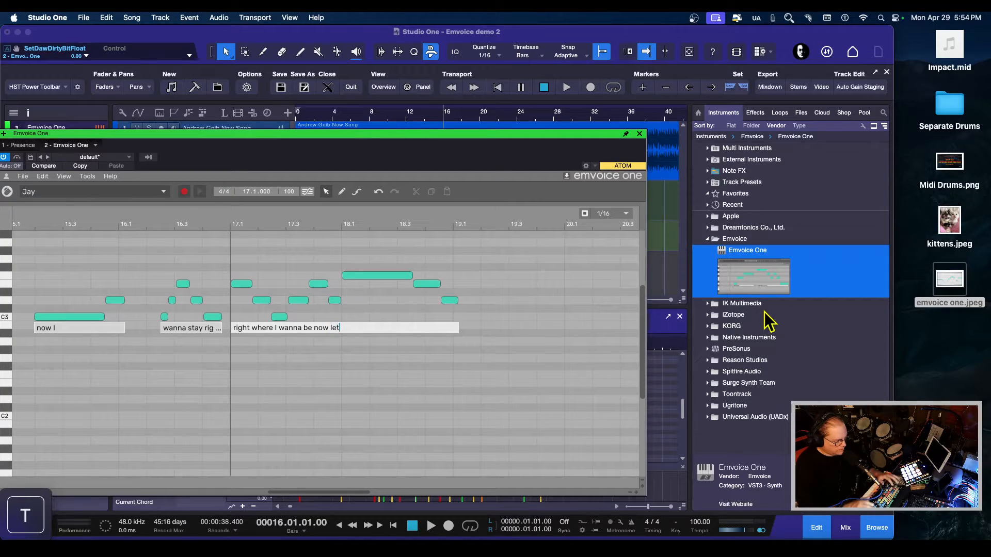
key("Return")
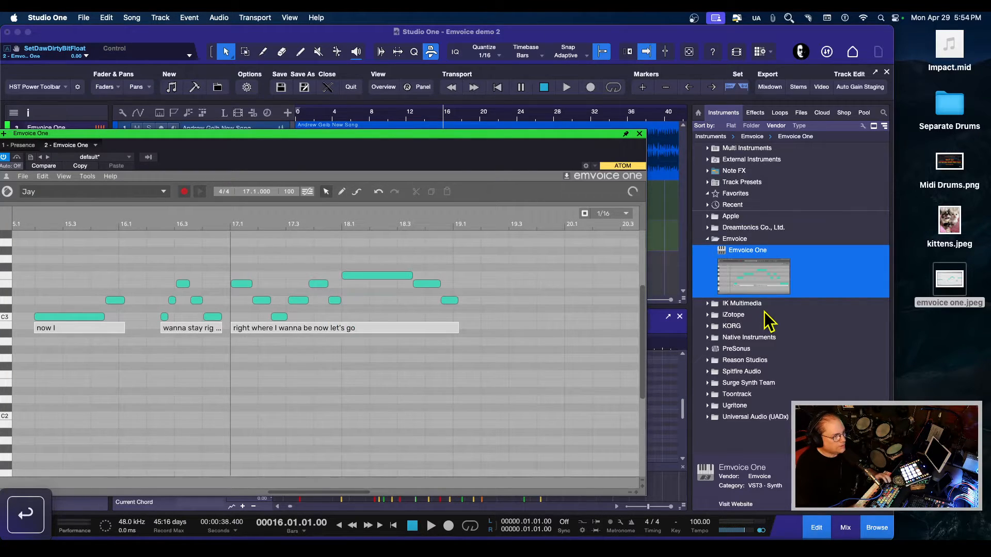
Step: Audition the song from bar 16, then set the playback position to bar 19 and listen to the phrase in bar 21
key("space")
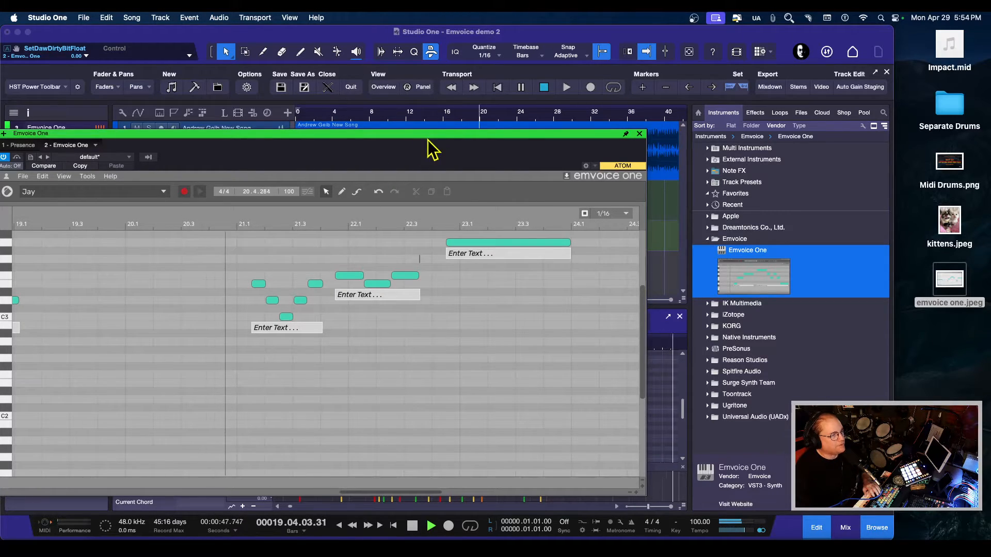
left_click(473, 116)
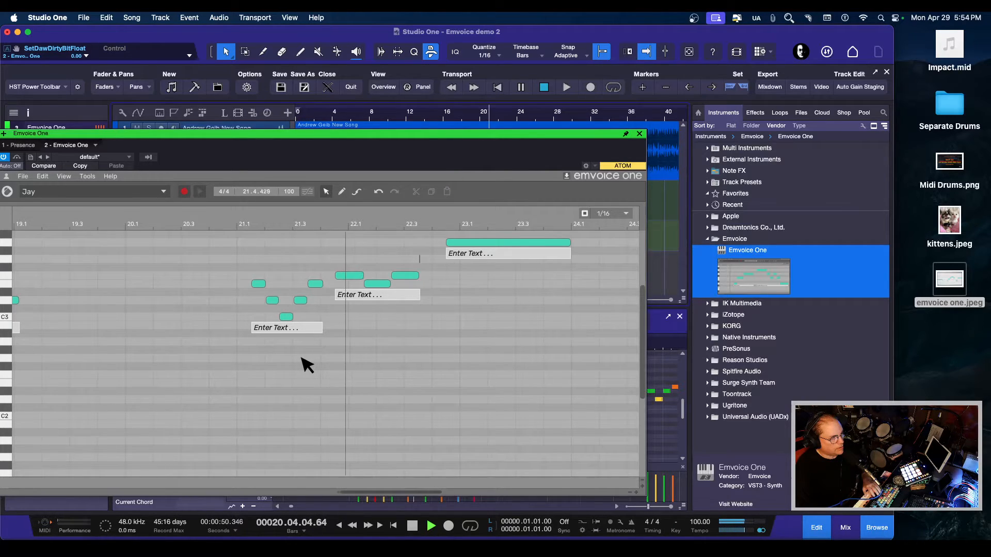
key("space")
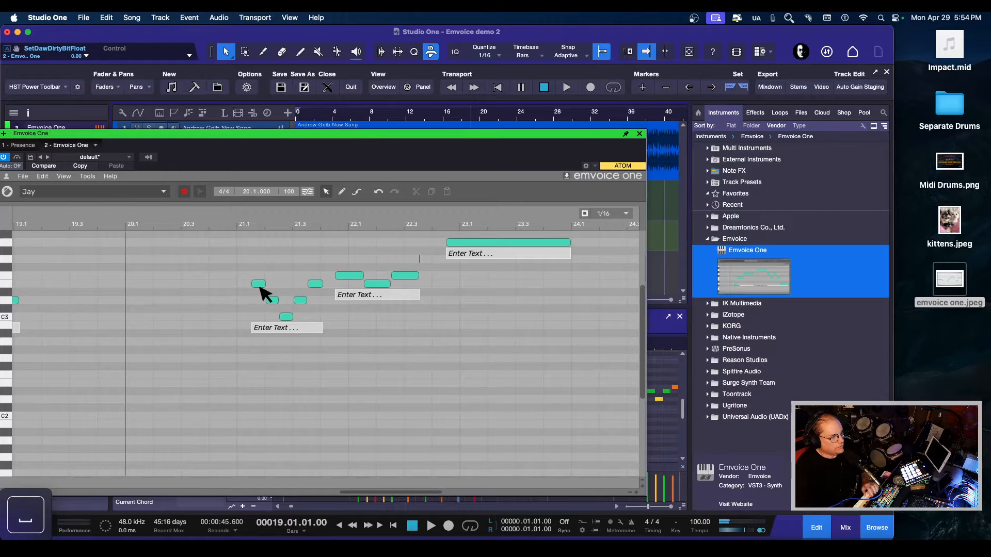
Step: Enter the lyric "I just don't want to be" for the phrase in bar 21 and audition it
left_click(274, 328)
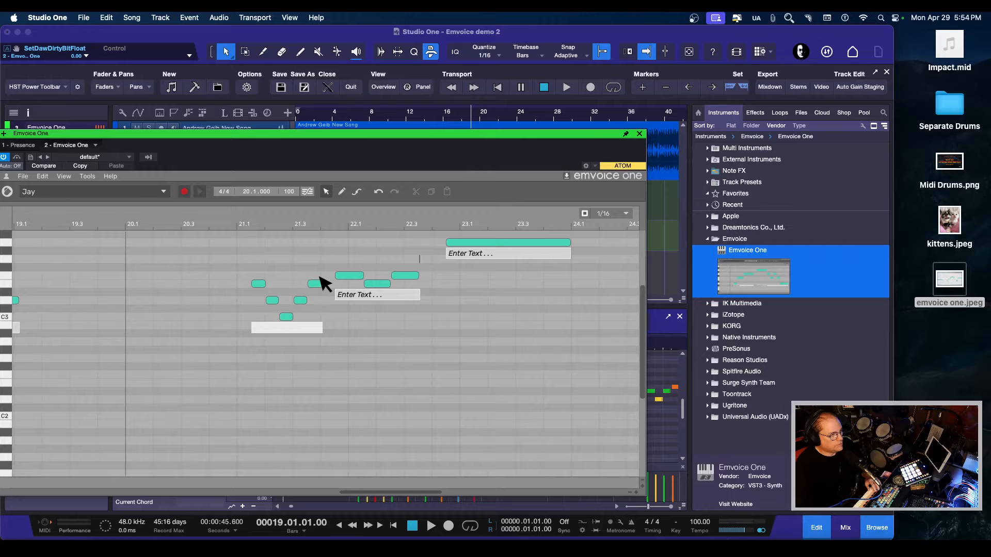
type("I")
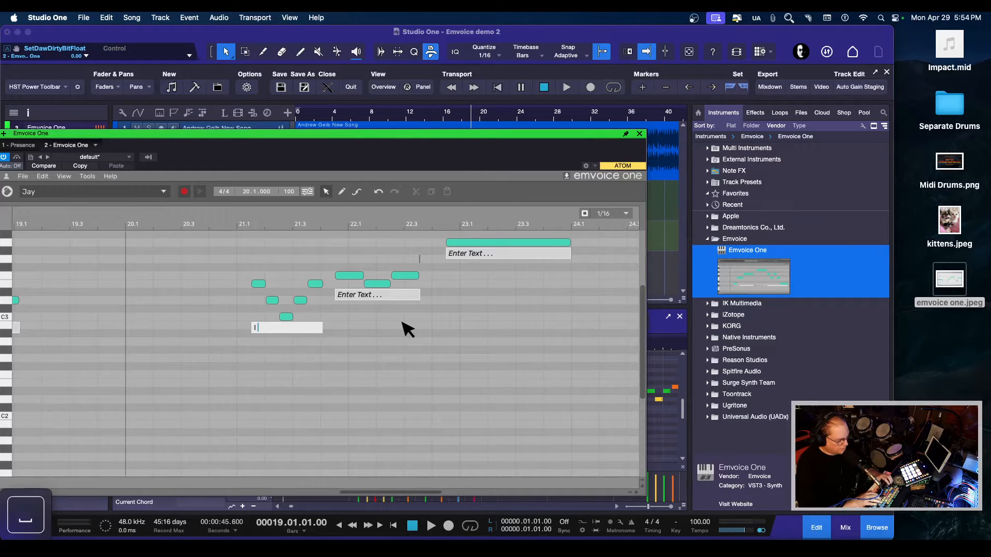
type(" just don't ")
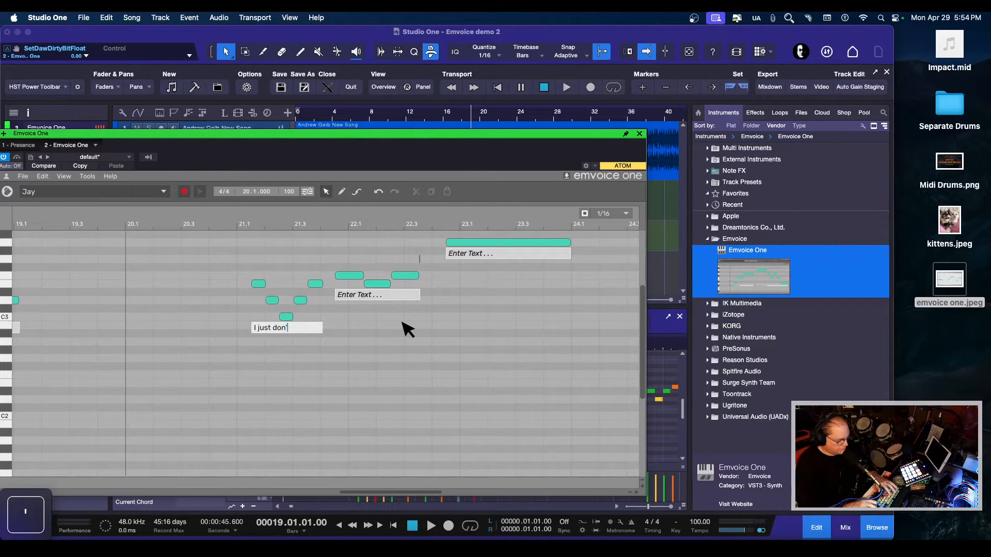
type("want to be")
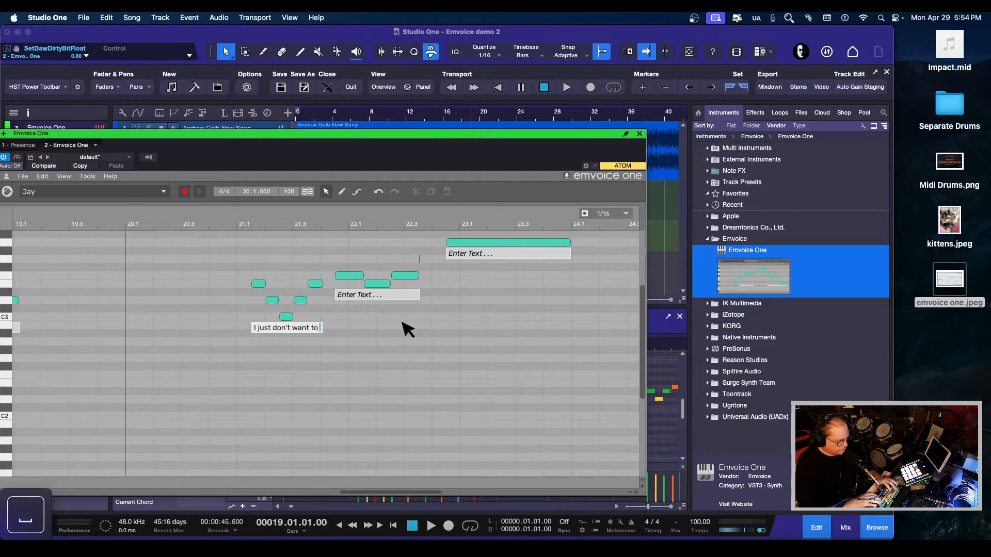
key("Return")
key("space")
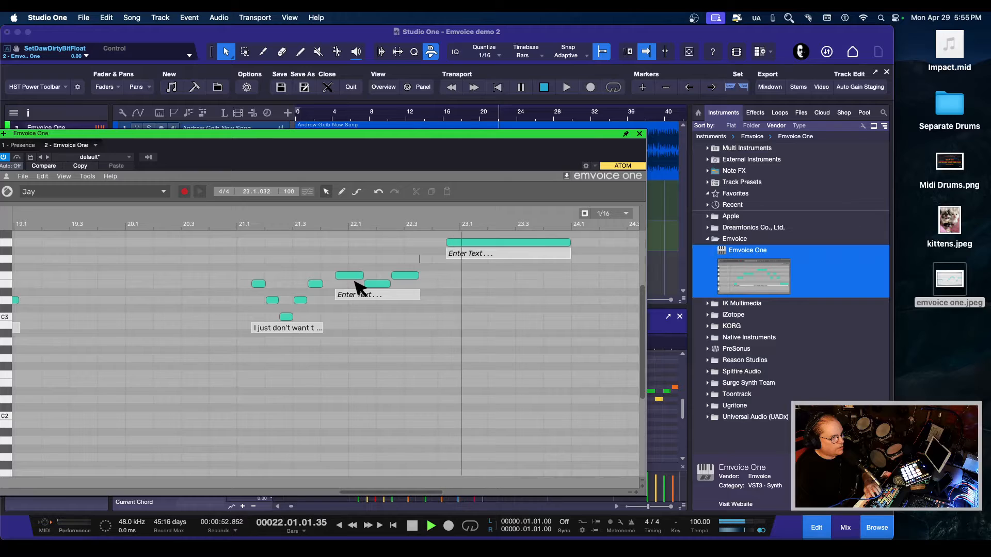
key("space")
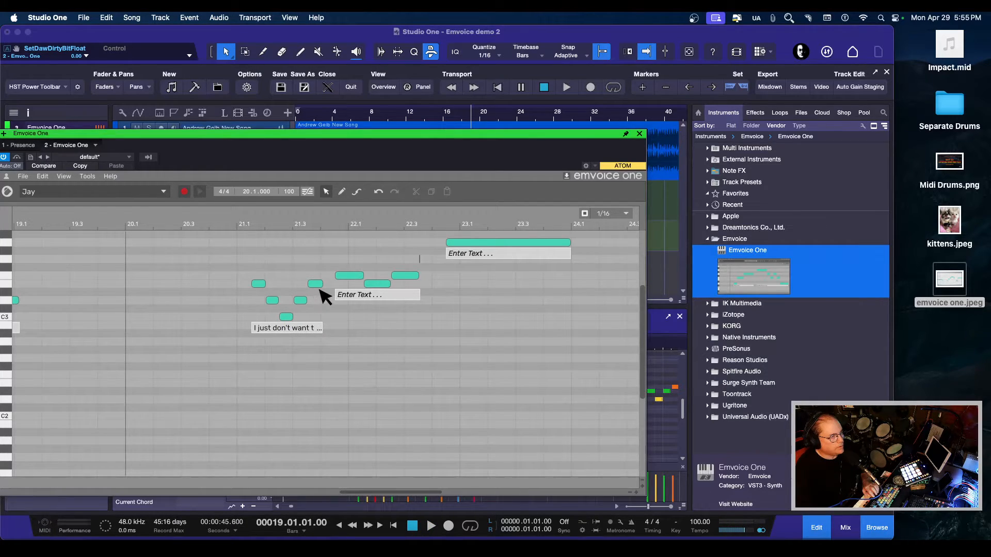
double_click(314, 328)
left_click_drag(307, 327, 352, 325)
left_click(362, 331)
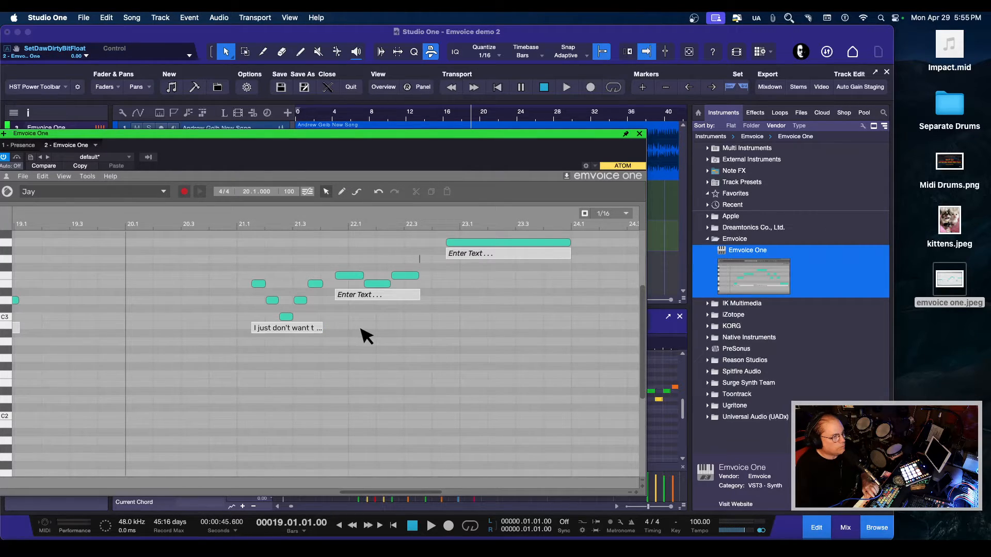
Step: Enter the lyric "anywhere" for the three-note phrase in bar 22
double_click(350, 295)
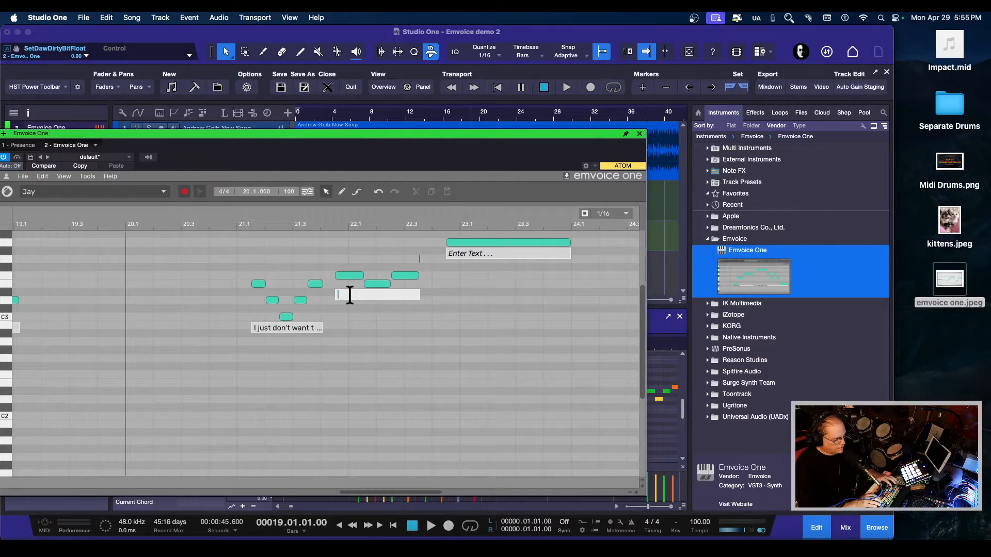
type("an")
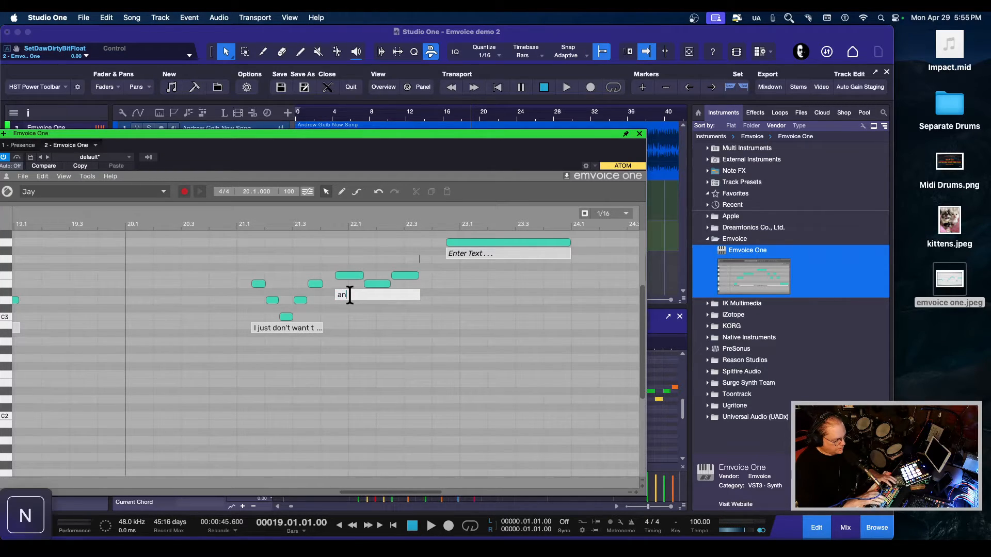
type("ywhere")
key("Return")
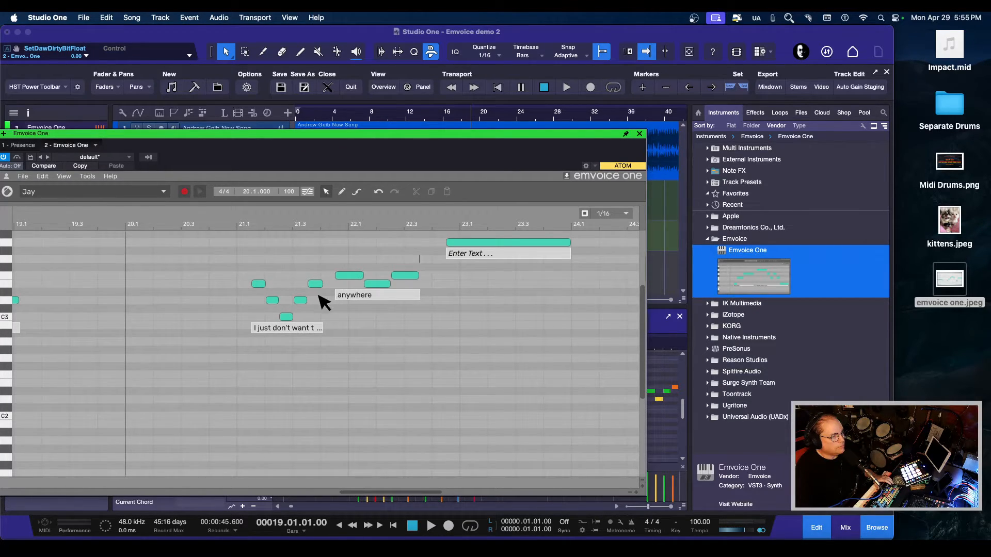
Step: Add a short note after the "anywhere" notes and shift it slightly earlier so it joins them and the long high note into one phrase
double_click(429, 276)
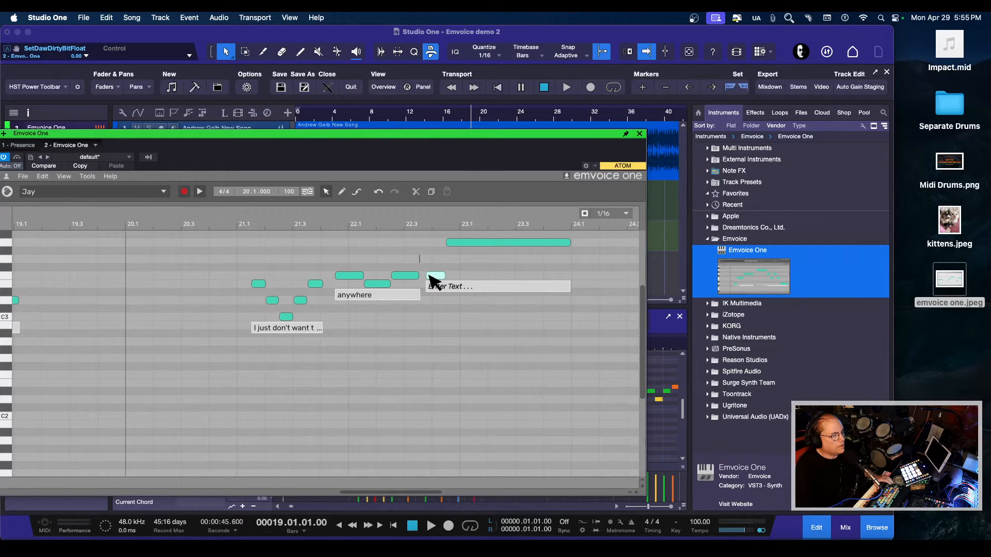
left_click_drag(427, 277, 422, 277)
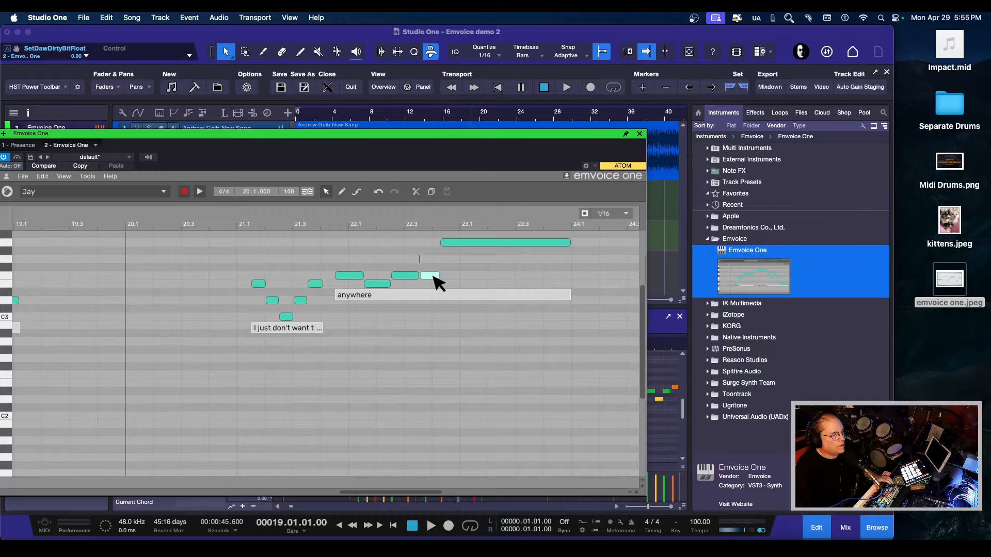
Step: Extend the lyric of the phrase in bar 22 to "anywhere but here" and audition it
left_click(386, 295)
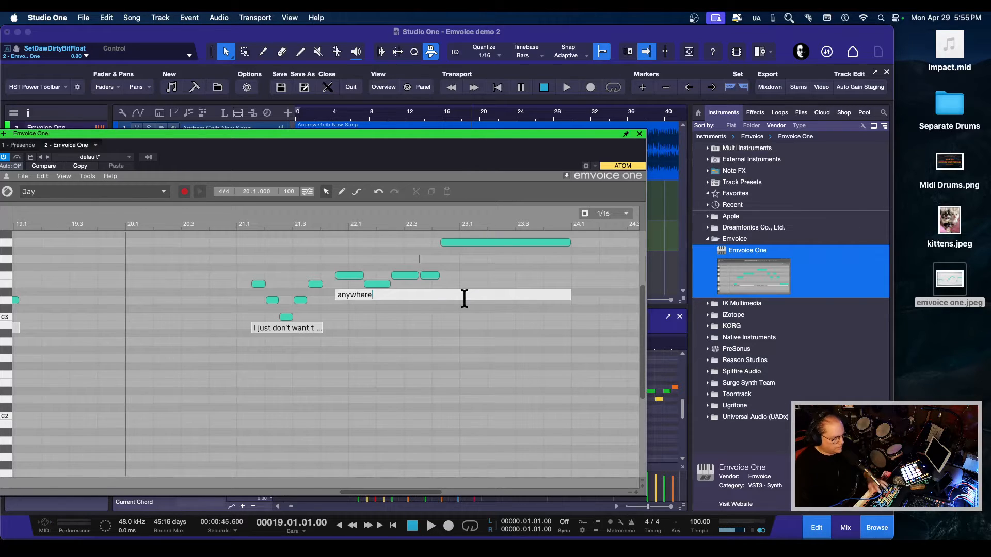
type("but")
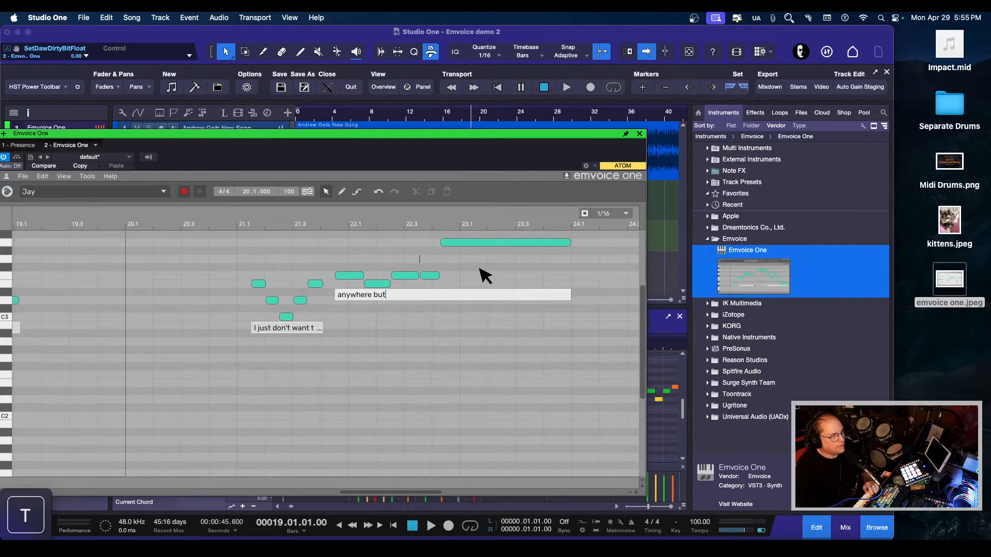
left_click(474, 245)
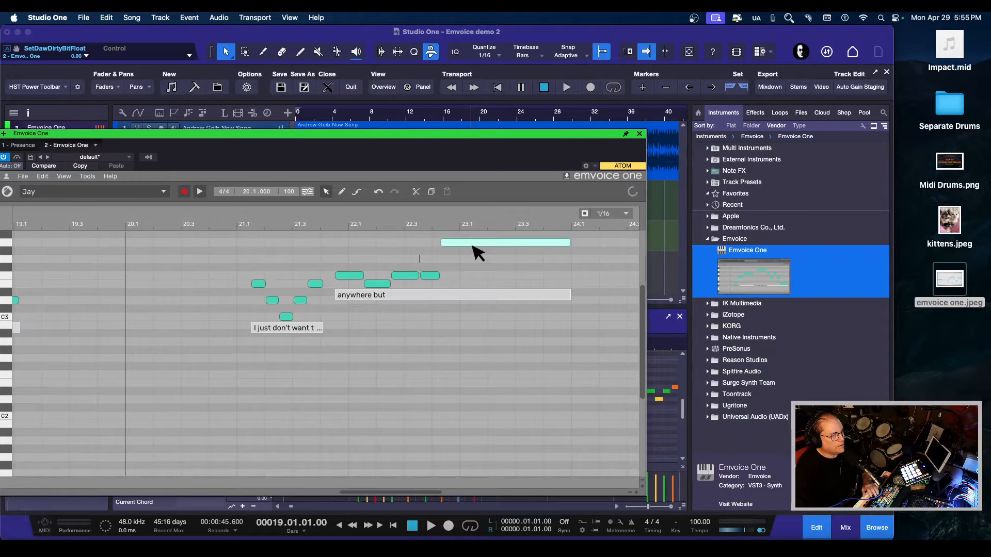
left_click(417, 297)
type("here")
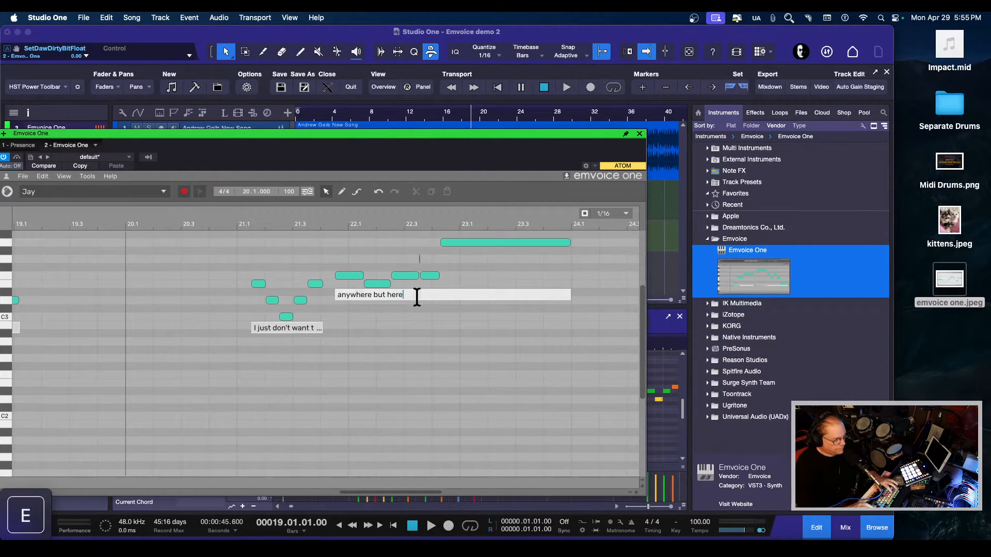
key("Return")
key("KP_Enter")
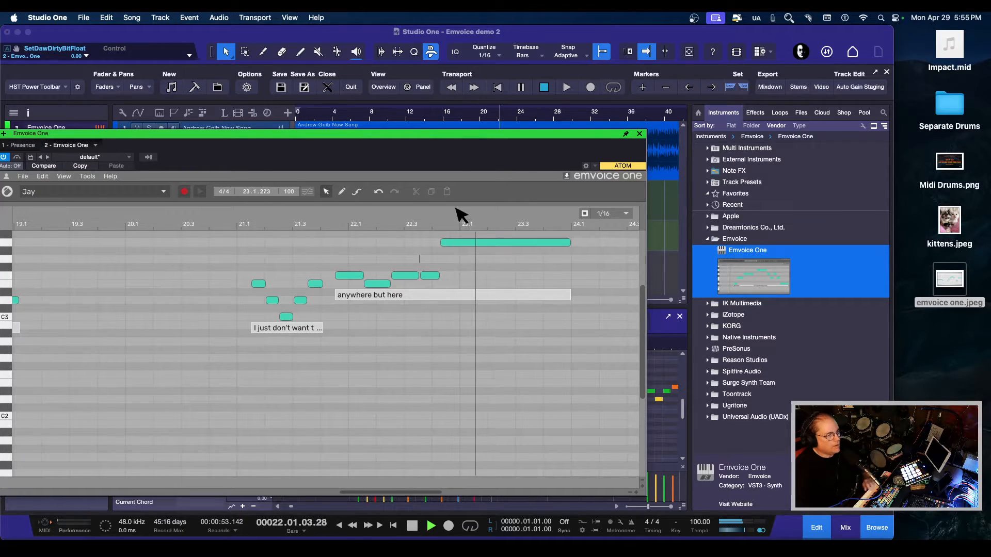
key("space")
Step: Delete the tiny stray note above the "anywhere but here" phrase and audition the vocal
left_click_drag(393, 256, 408, 251)
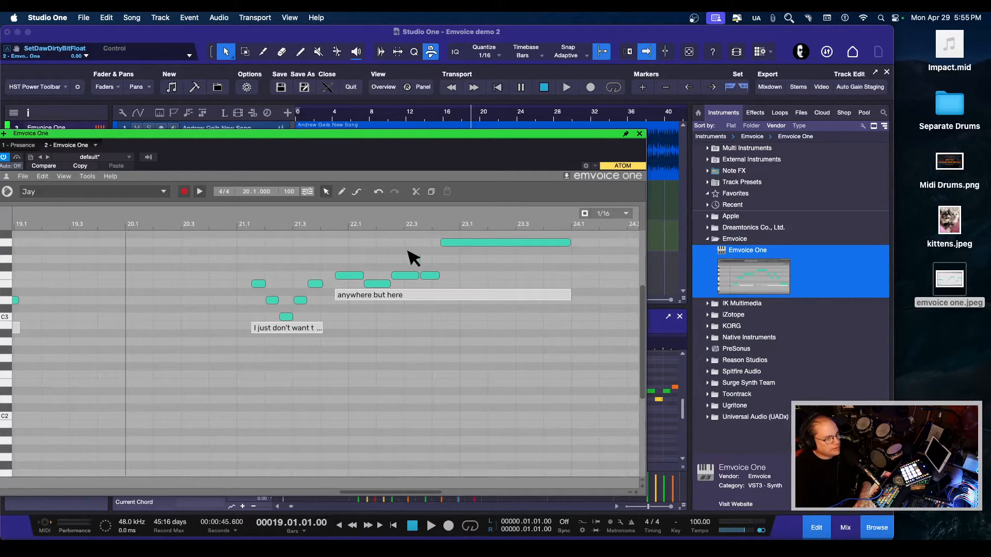
key("BackSpace")
key("space")
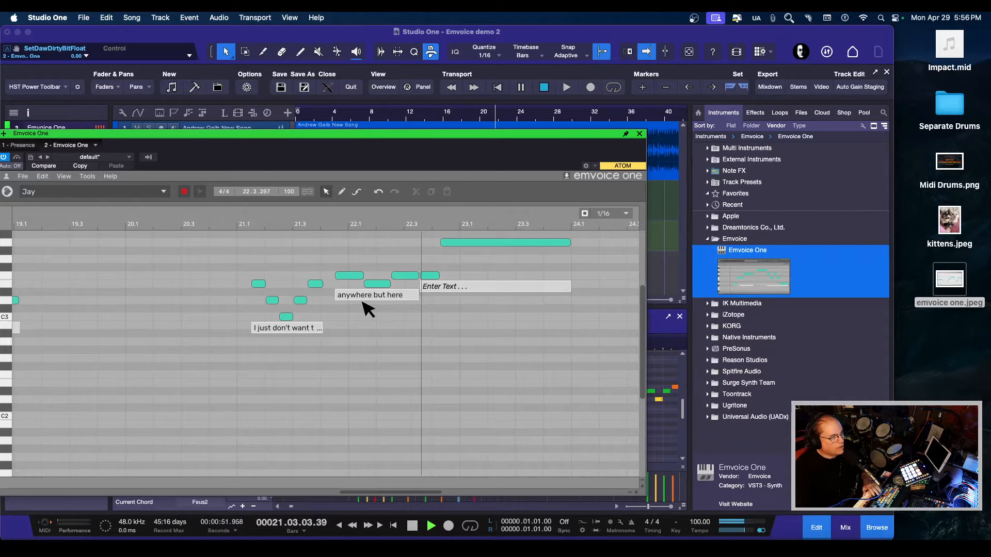
key("space")
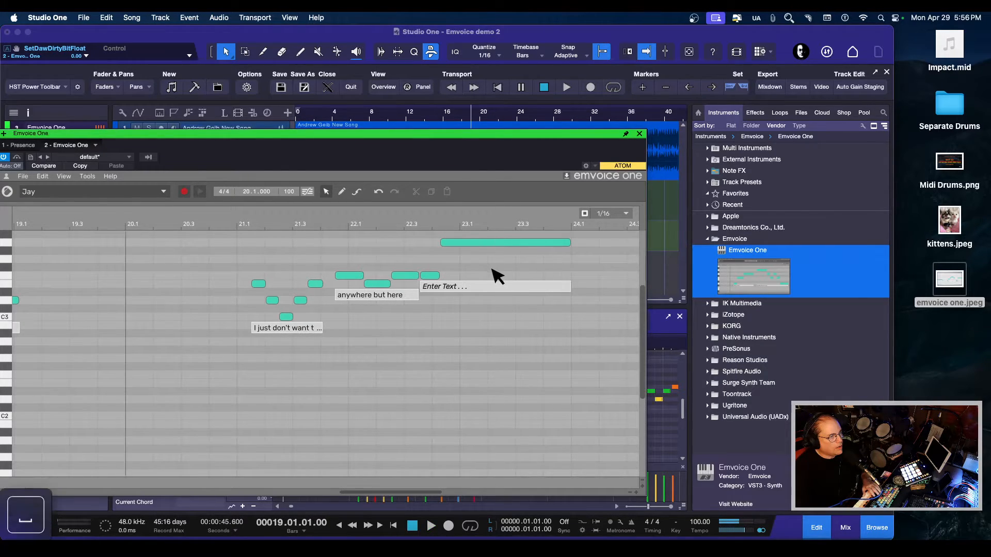
scroll(503, 310, "up", 3)
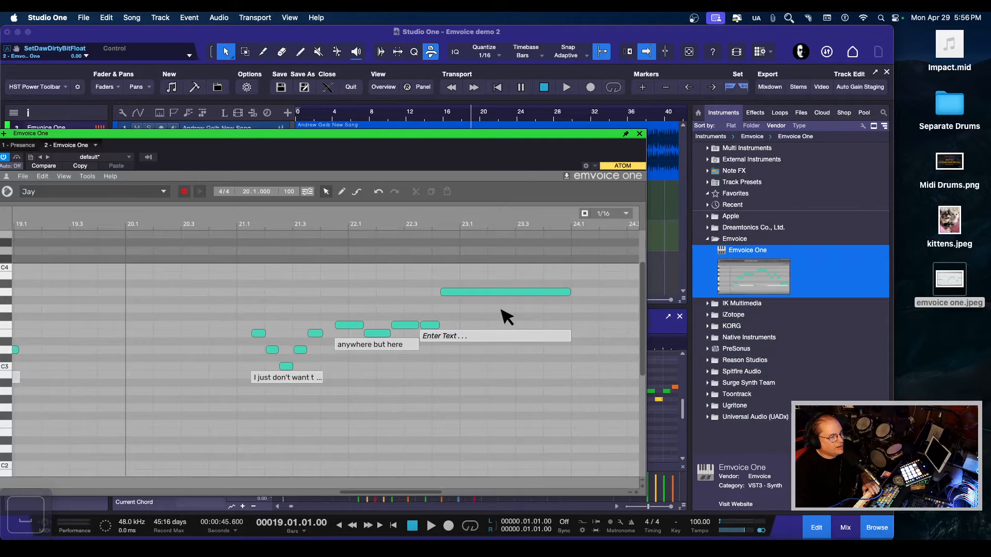
key("space")
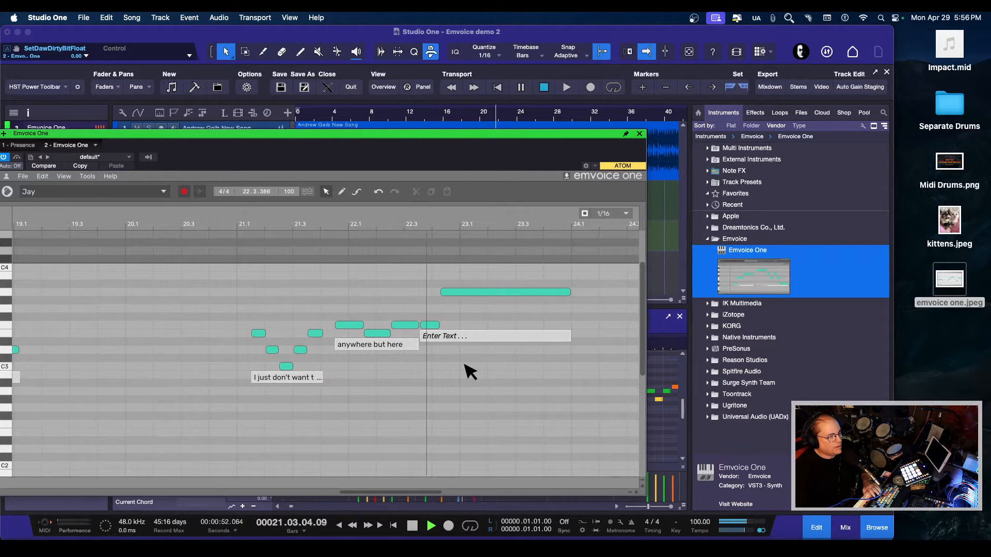
key("space")
Step: Delete all the notes of the phrase in bars 22 and 23 and audition the preceding phrase in bar 21
left_click_drag(598, 378, 341, 272)
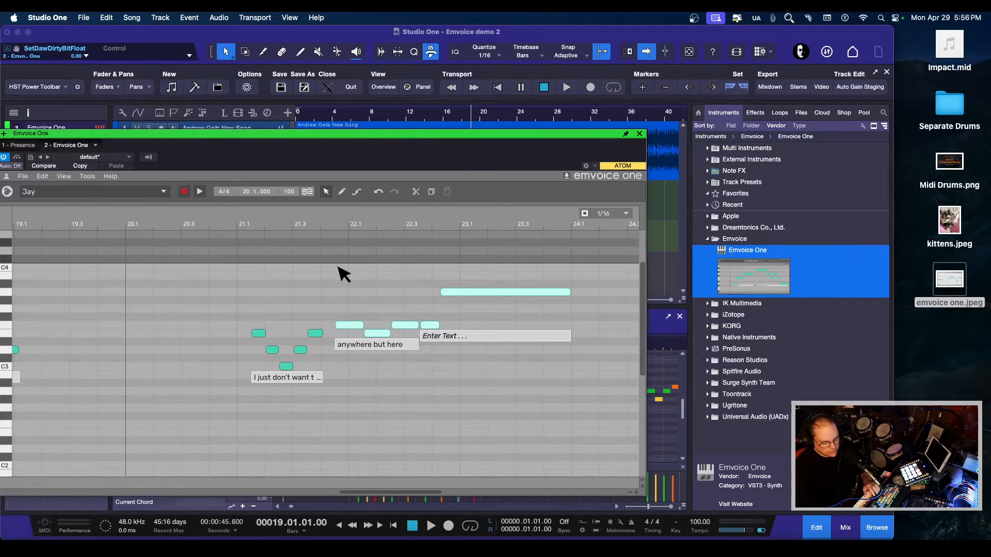
key("Delete")
key("space")
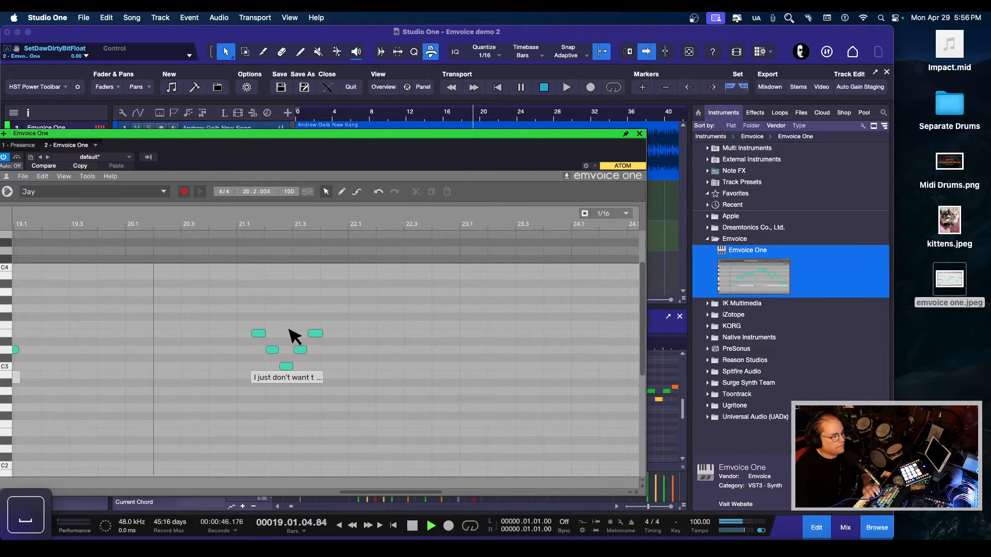
scroll(439, 371, "down", 3)
scroll(440, 372, "up", 3)
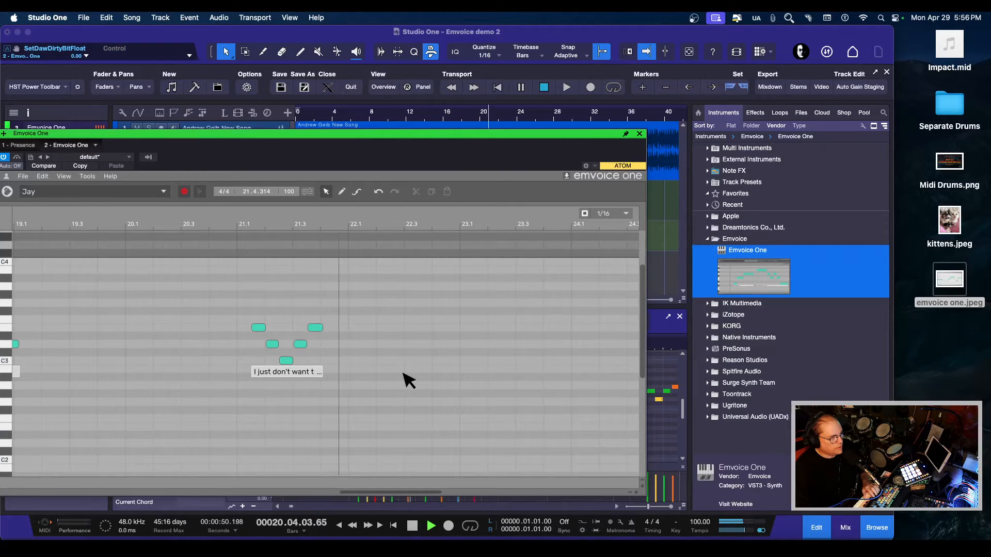
key("space")
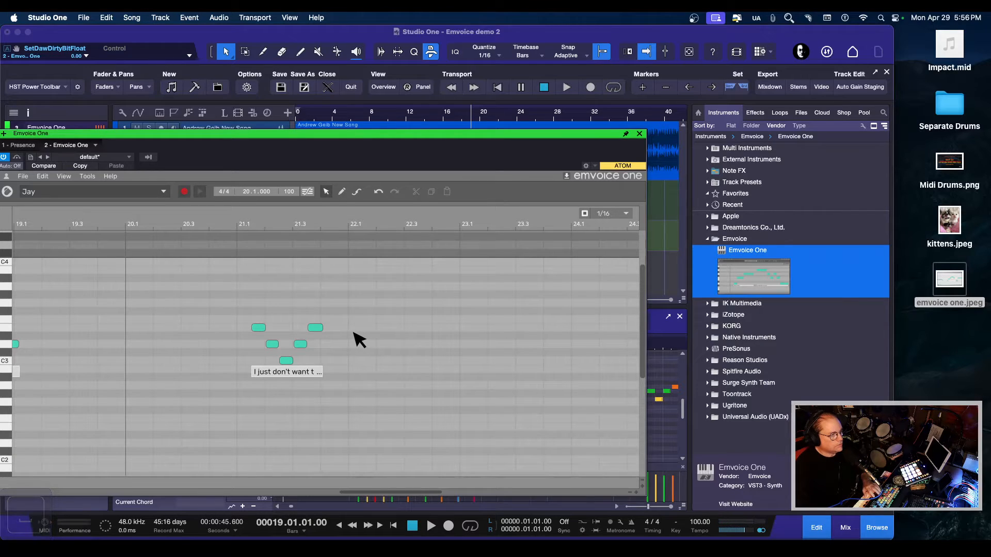
key("space")
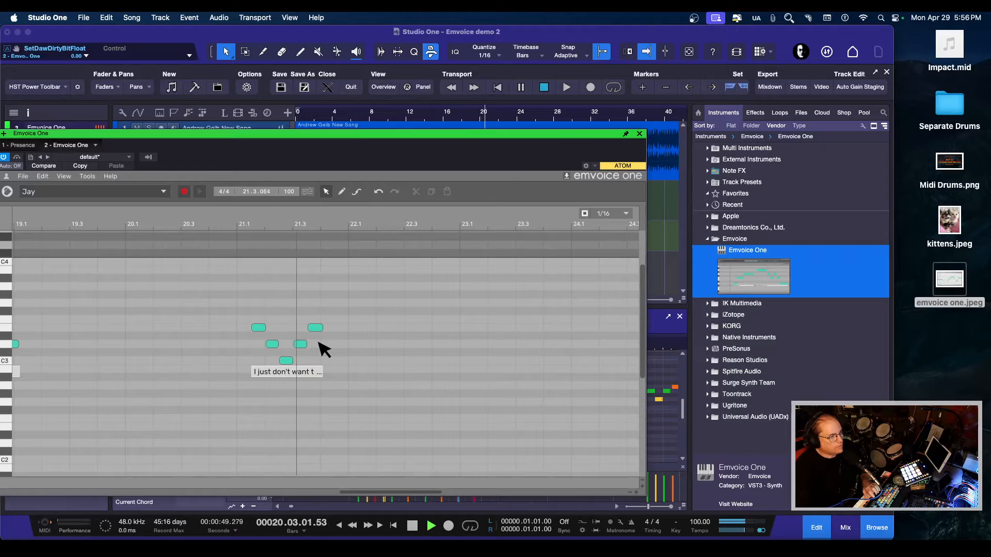
key("space")
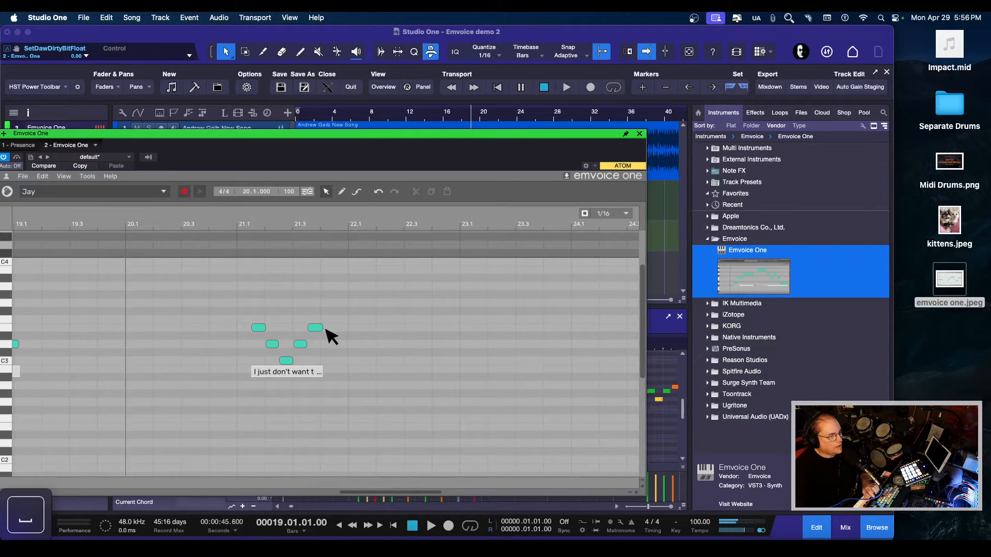
Step: Add an F3 note at the start of bar 22 and audition its timing against the song
double_click(360, 320)
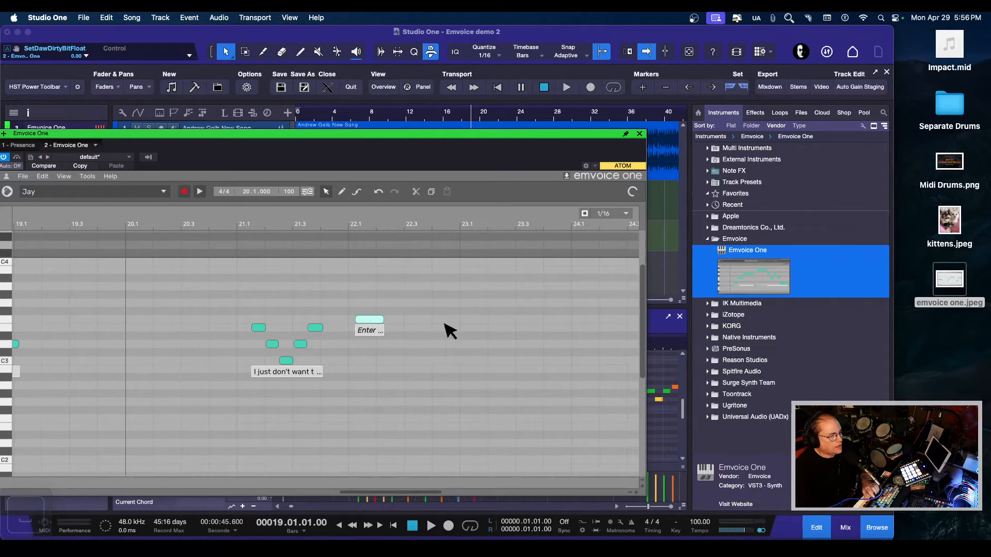
key("space")
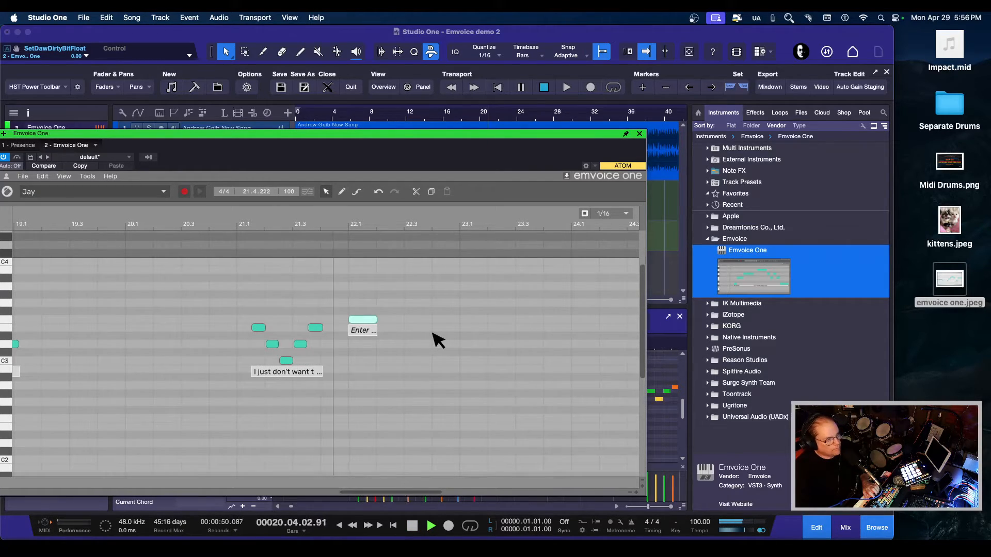
key("space")
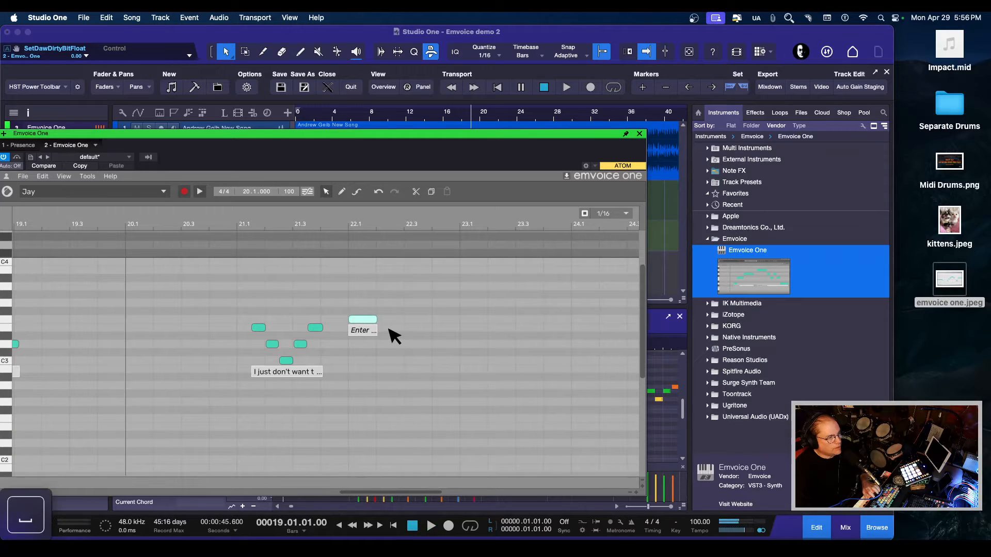
Step: Add the notes E3, F3, E3 and D3 after the bar 22 note and lengthen them until all five join into one phrase
double_click(397, 328)
double_click(421, 319)
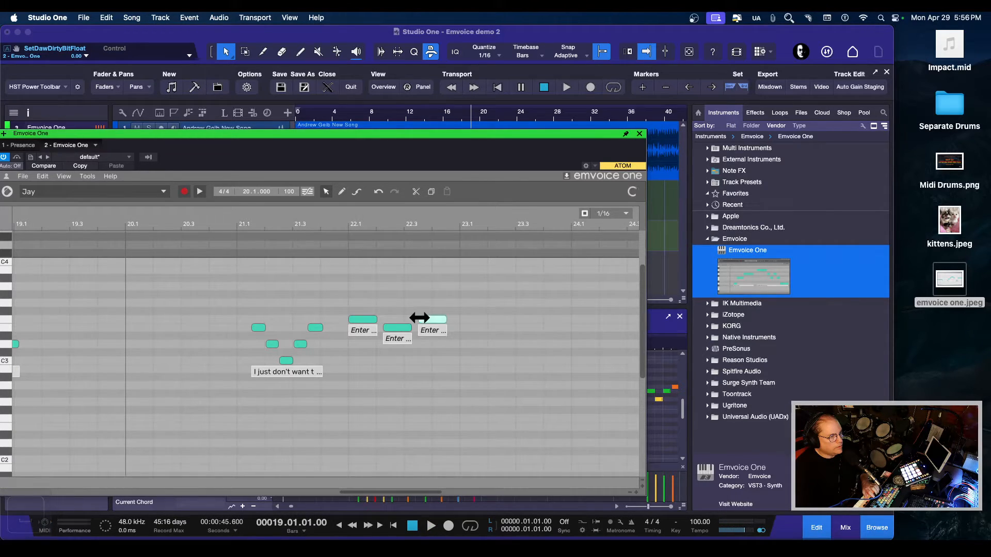
double_click(463, 328)
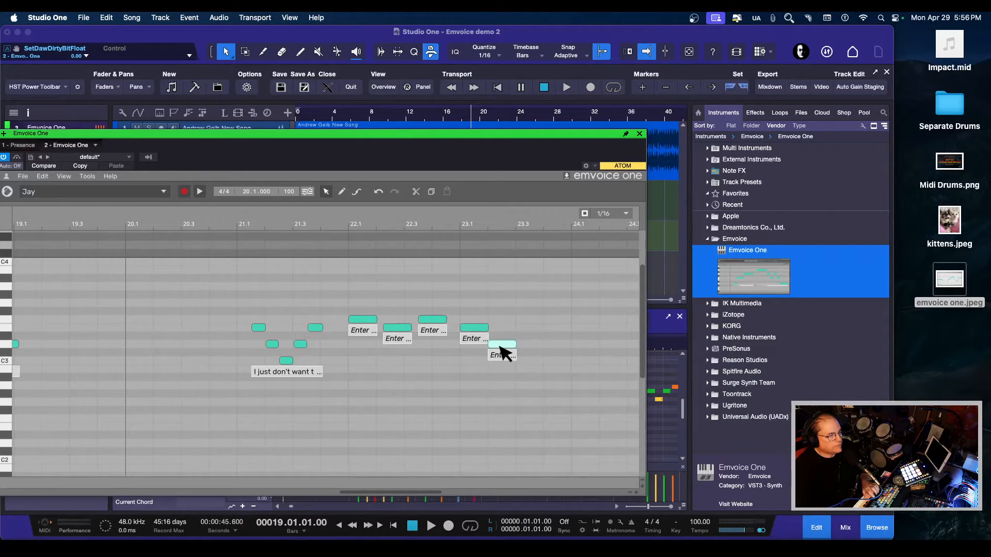
double_click(499, 347)
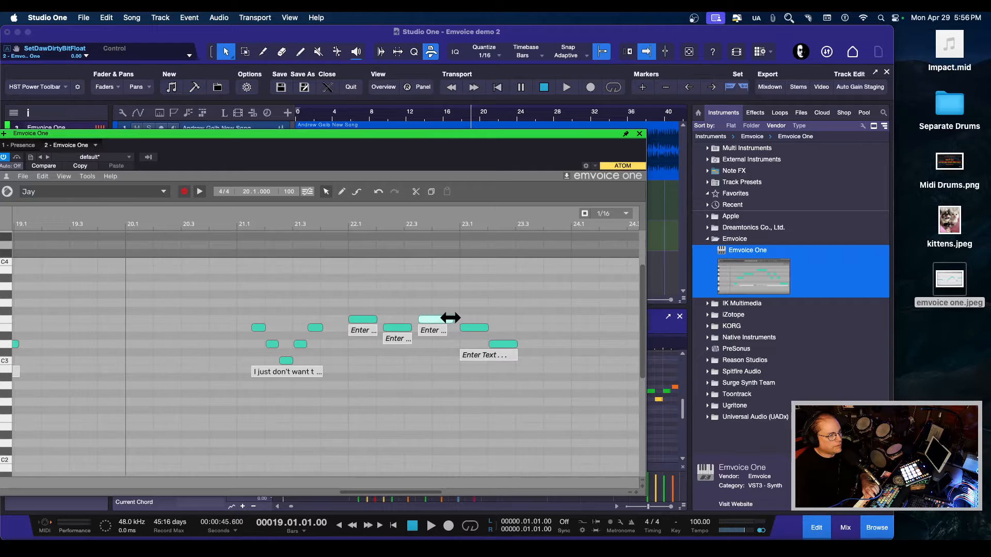
left_click_drag(455, 318, 420, 328)
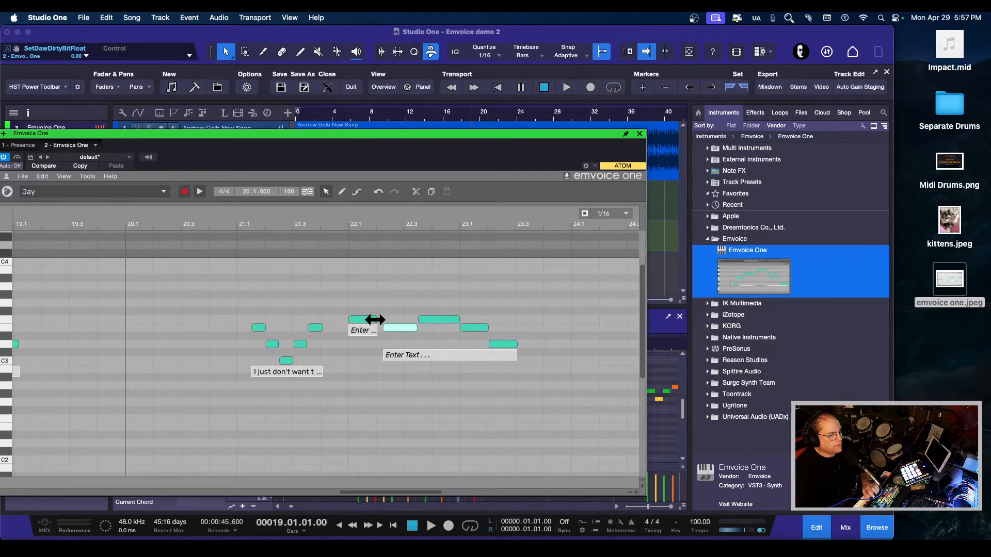
left_click_drag(377, 329, 377, 330)
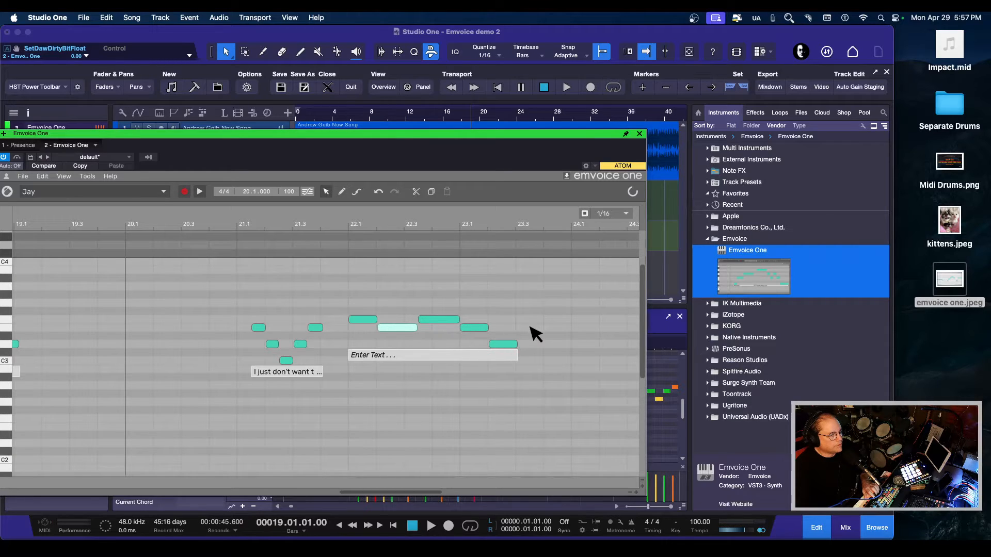
Step: Shorten the new phrase's second note so the third starts earlier, and audition it from song bar 21
key("space")
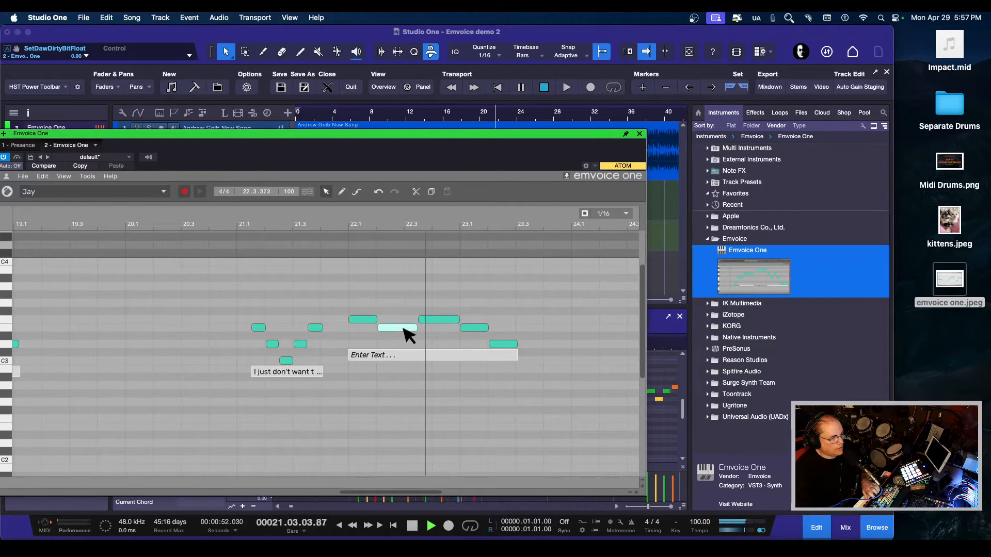
key("space")
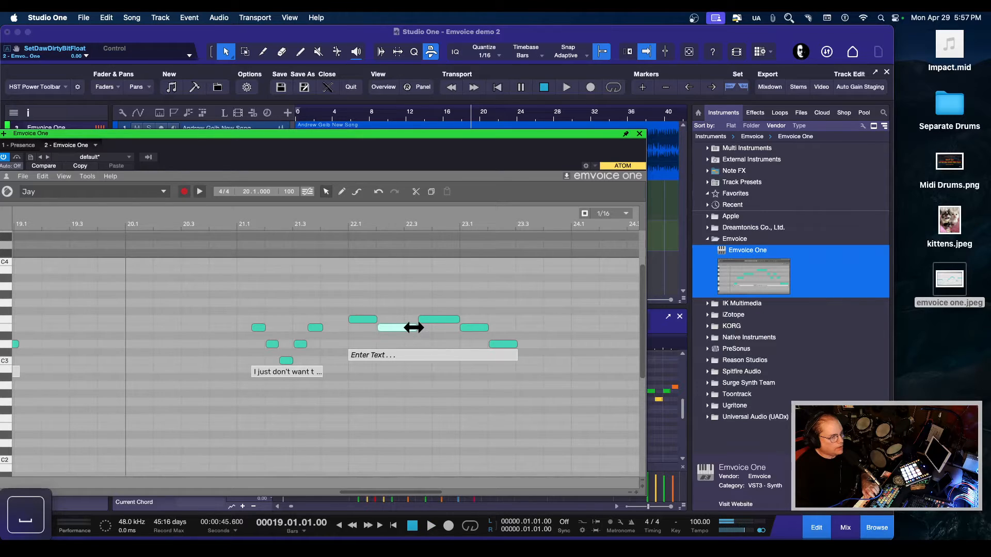
key("space")
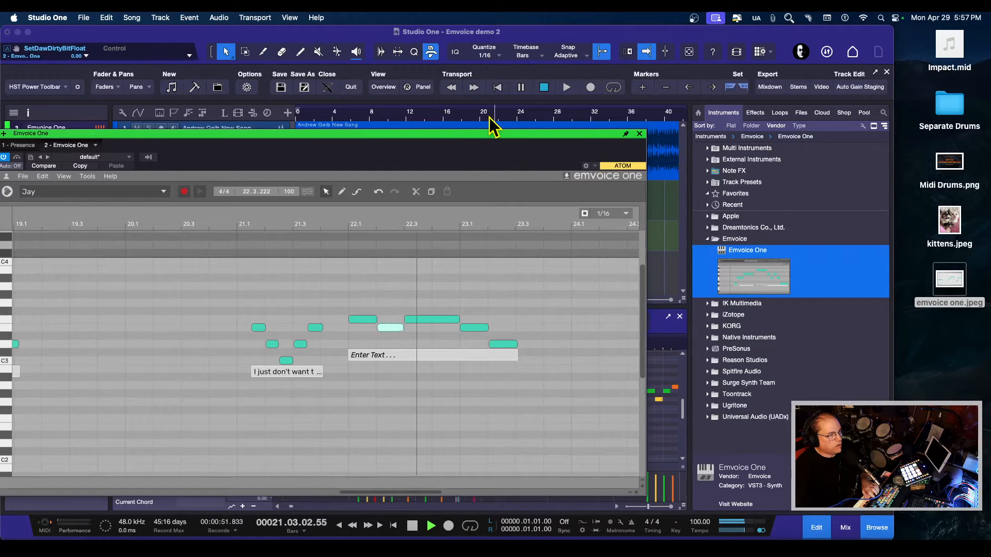
key("space")
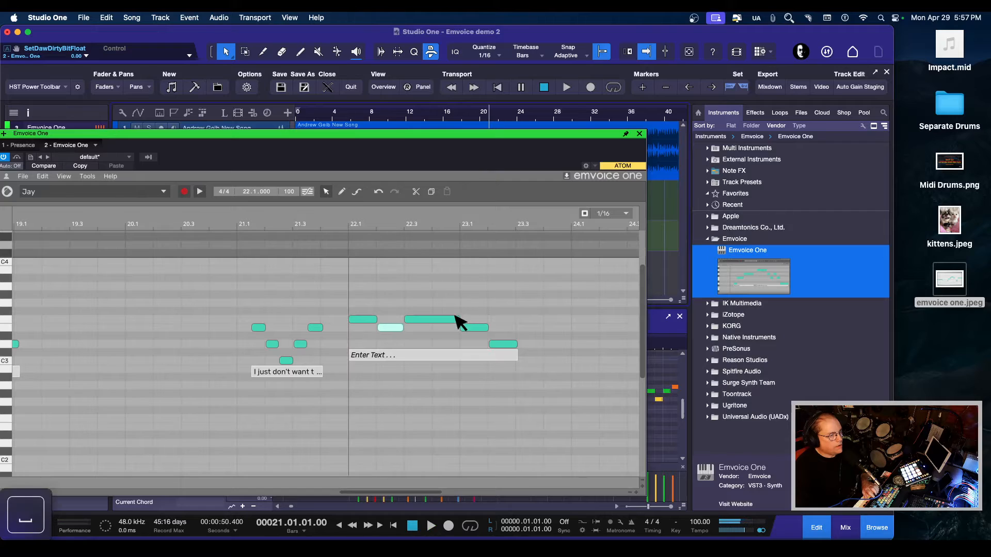
Step: Shorten the phrase's third and fourth notes so their following notes start earlier, and audition the phrase
left_click_drag(456, 319, 415, 318)
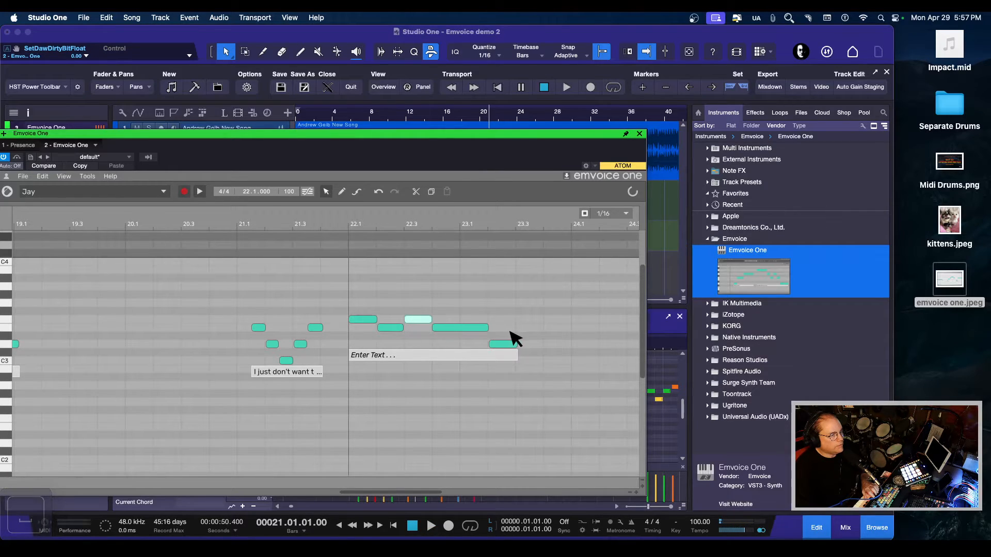
left_click_drag(485, 329, 457, 329)
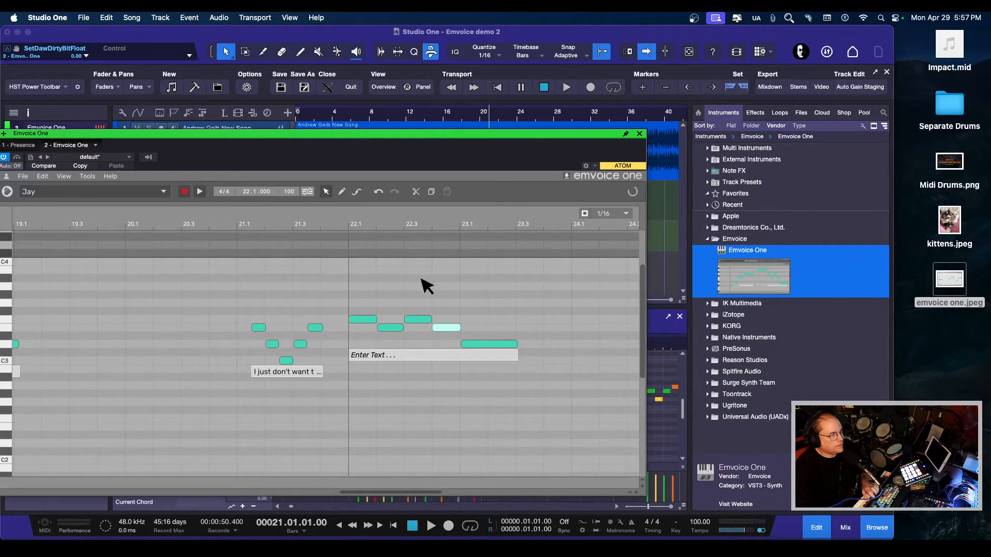
key("space")
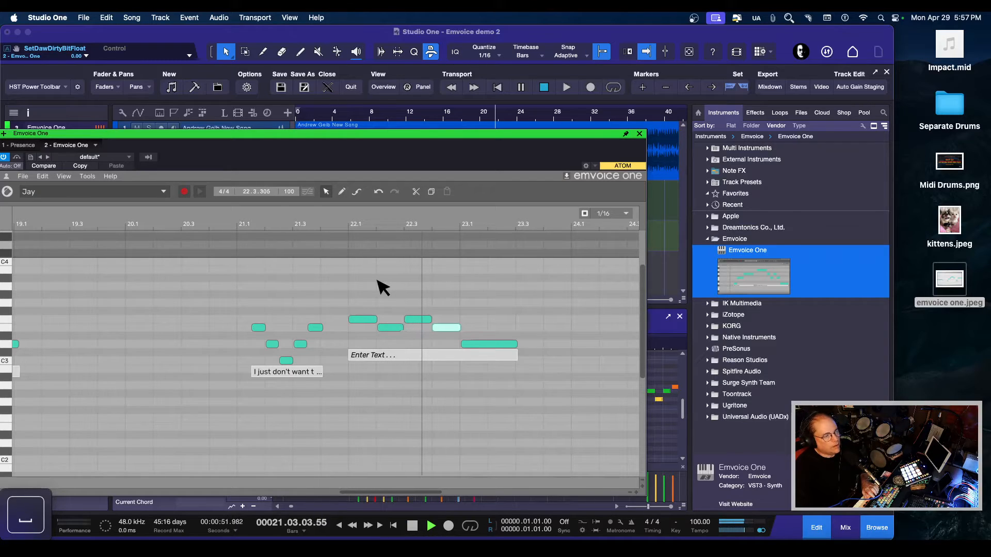
key("space")
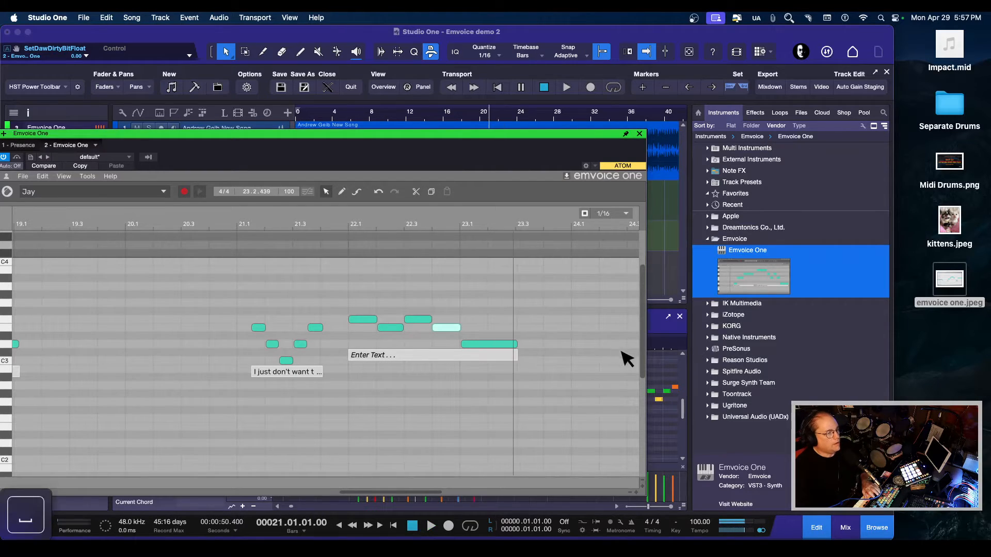
Step: Enter the lyric "anywhere but here" for the five-note phrase in bars 22 and 23 and audition it
left_click(381, 356)
type("any")
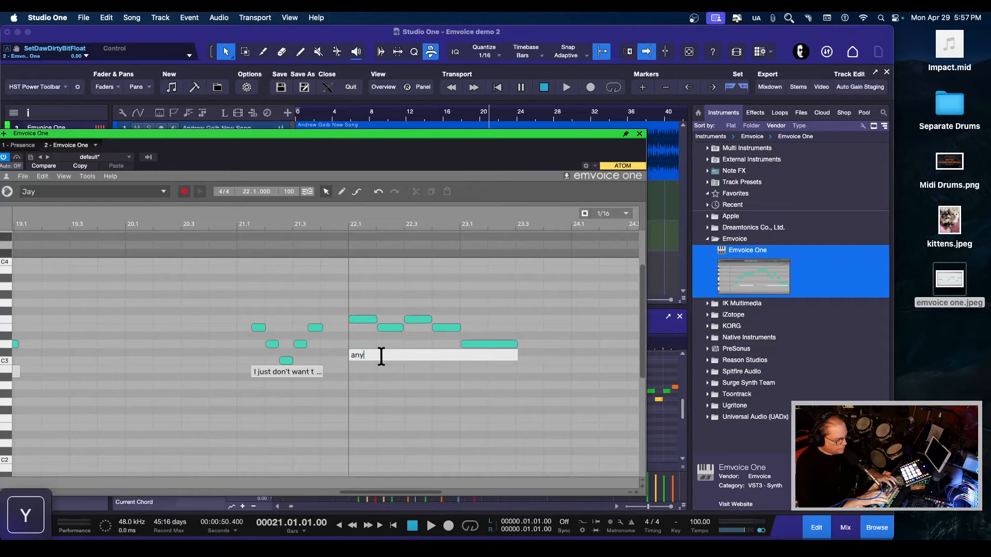
type("where but here")
key("Return")
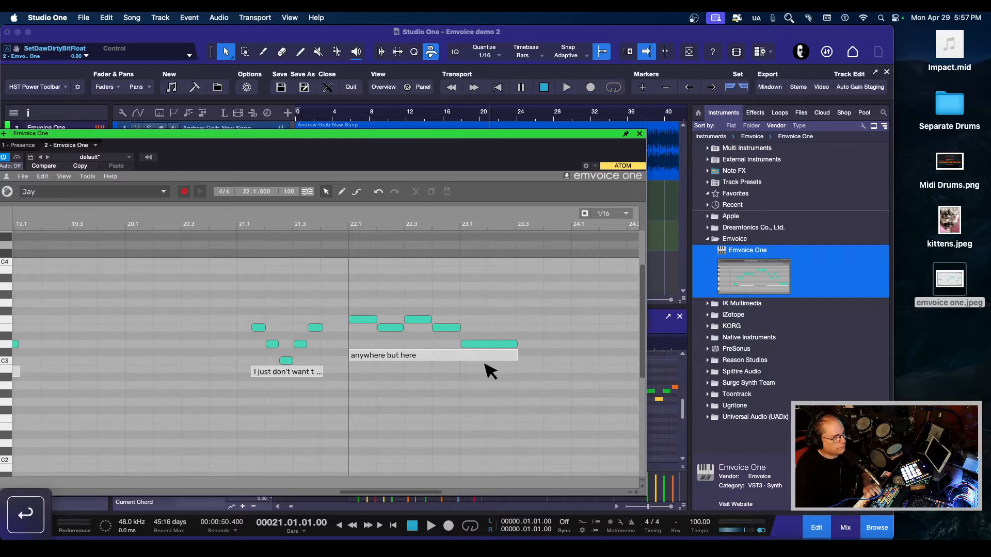
key("space")
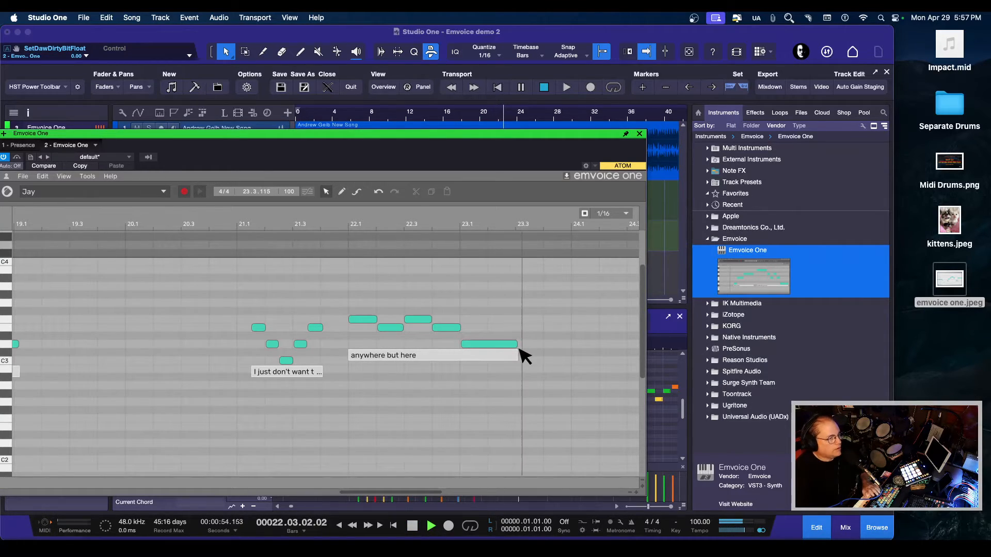
Step: Shorten the last note of the "anywhere but here" phrase and audition the song onward from bar 23
key("space")
key("space")
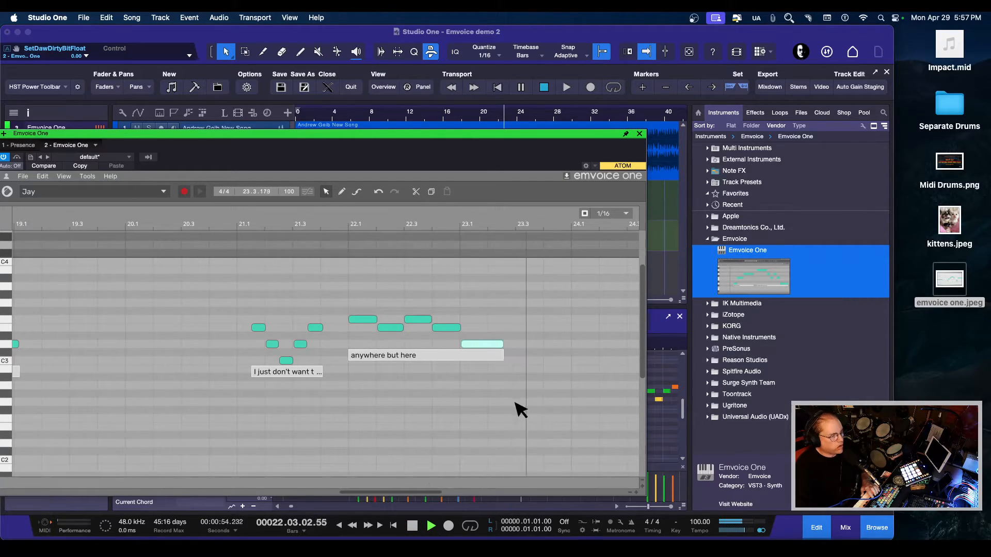
left_click_drag(394, 492, 455, 493)
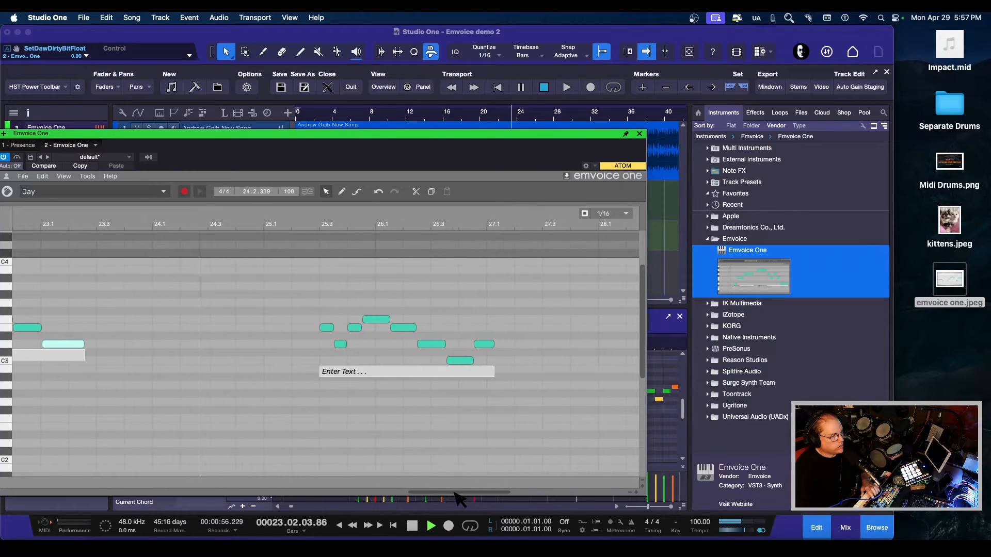
left_click(505, 118)
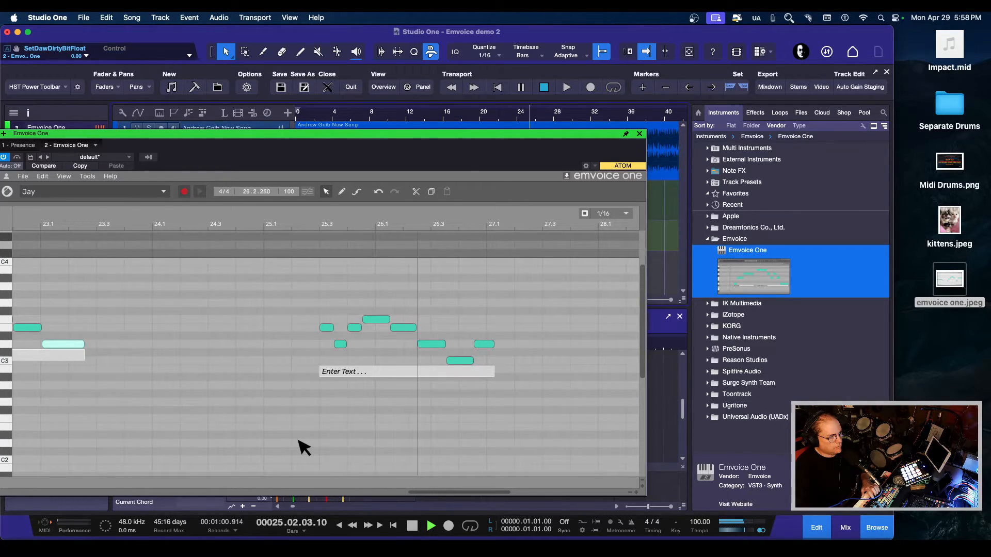
key("space")
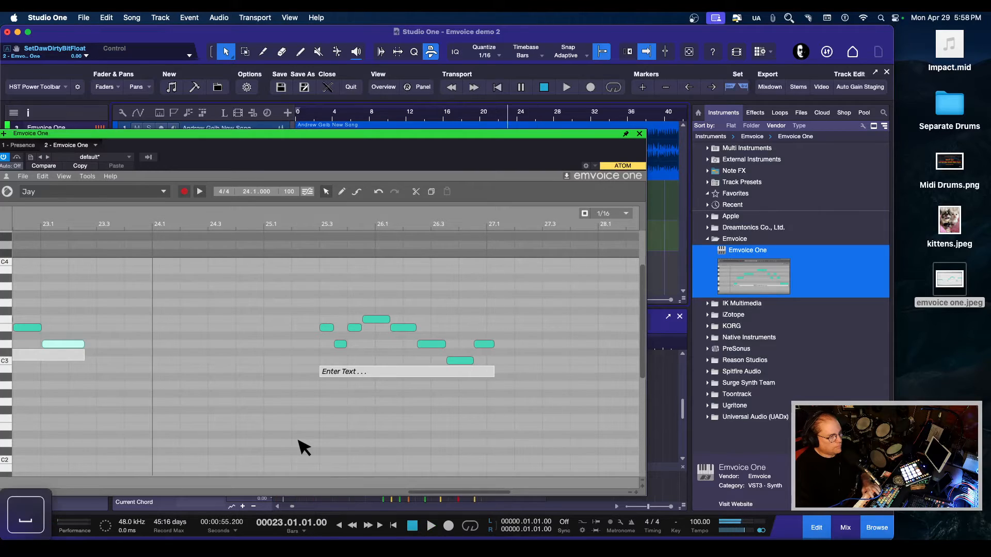
Step: Enter the lyric "now I am right where I belong" for the phrase in bars 25 to 27 and audition it
left_click(341, 371)
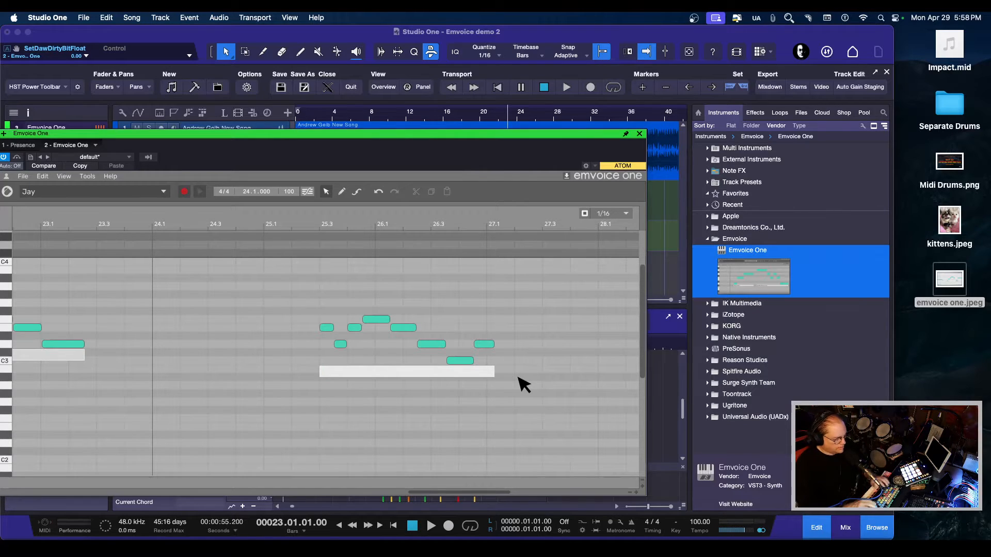
key("shift")
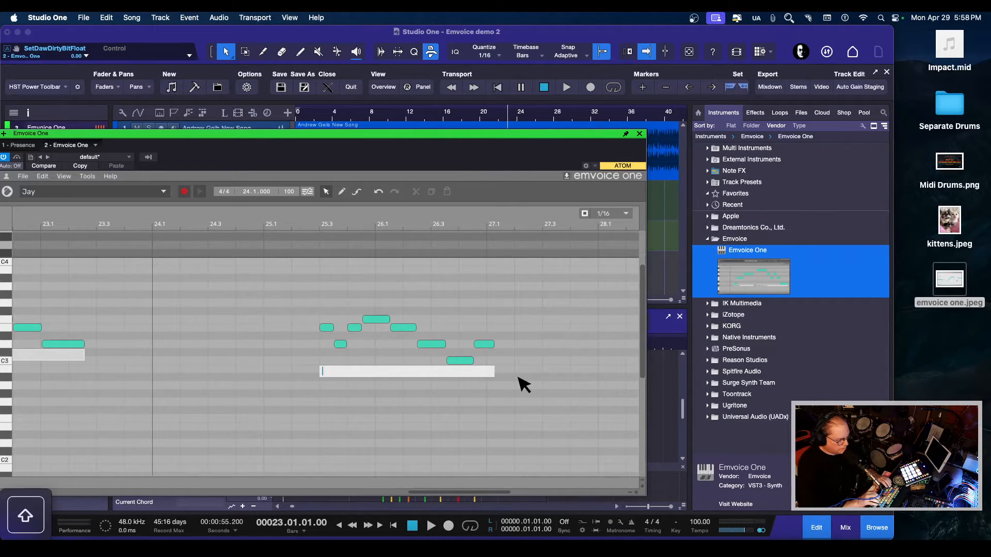
type("now I am right")
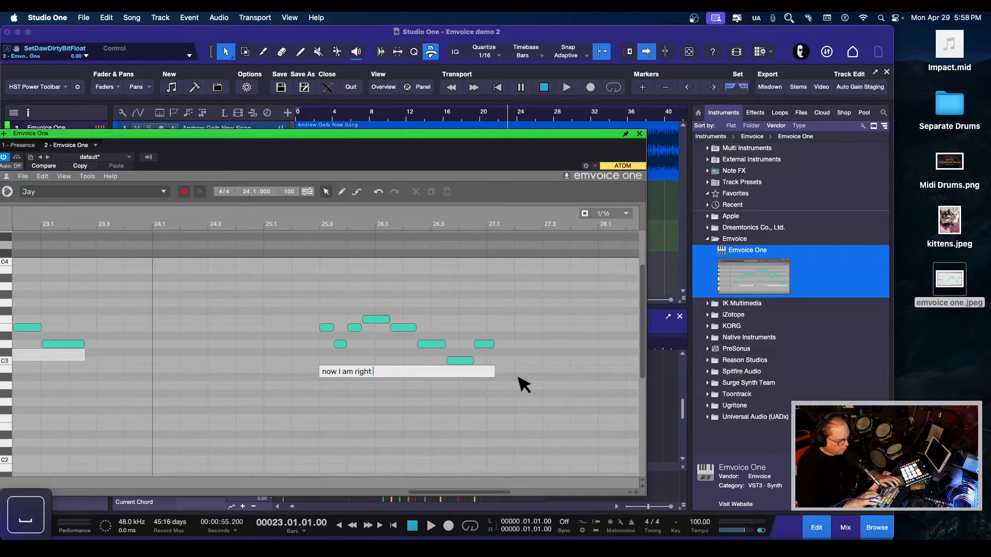
type(" where I belong")
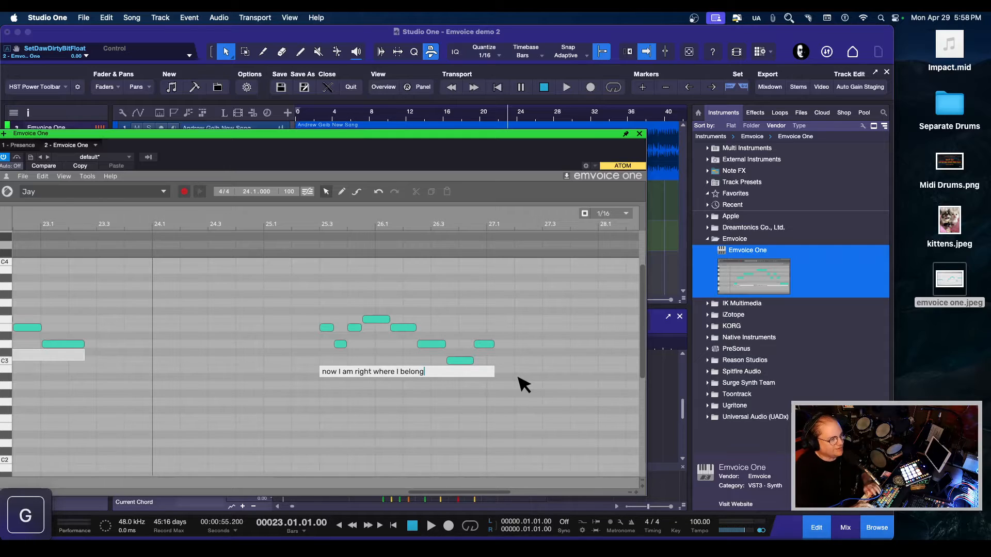
key("Return")
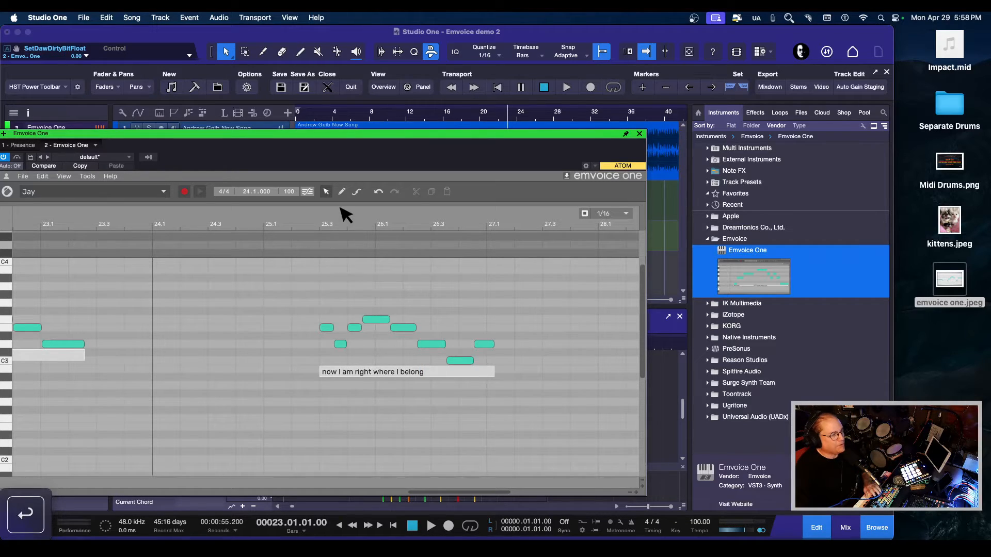
key("space")
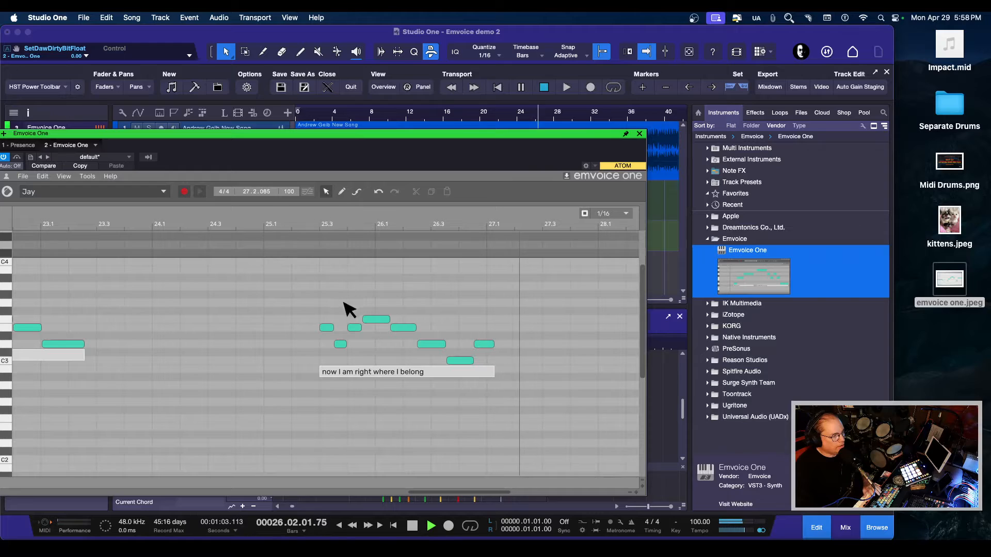
key("space")
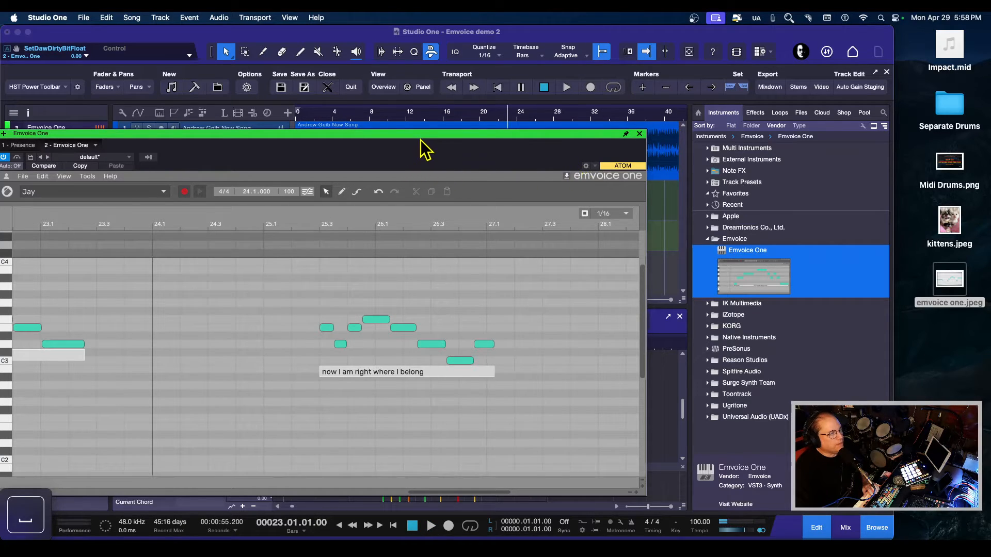
Step: Close the Emvoice One editor and play the whole vocal with the song from bar 9
left_click_drag(574, 134, 699, 127)
left_click(767, 127)
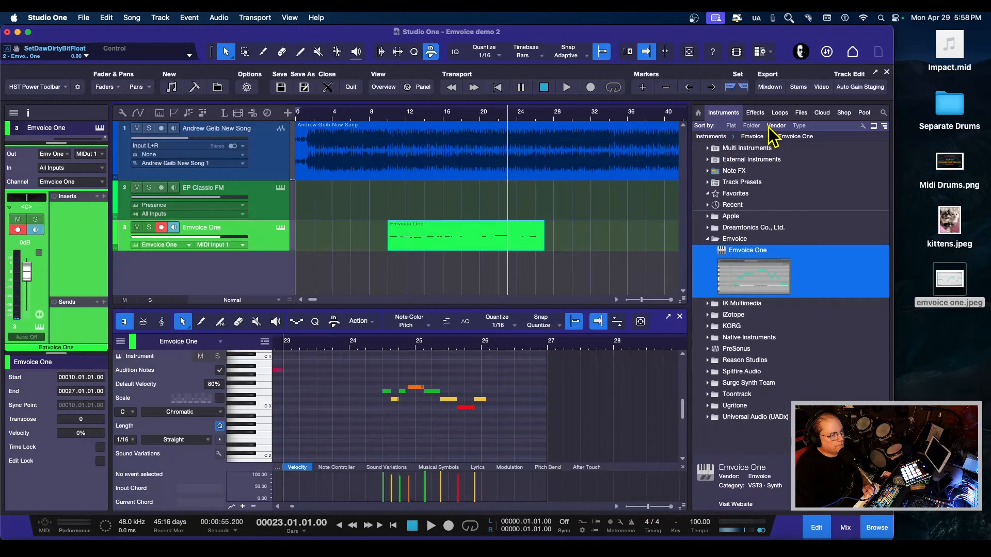
left_click(381, 126)
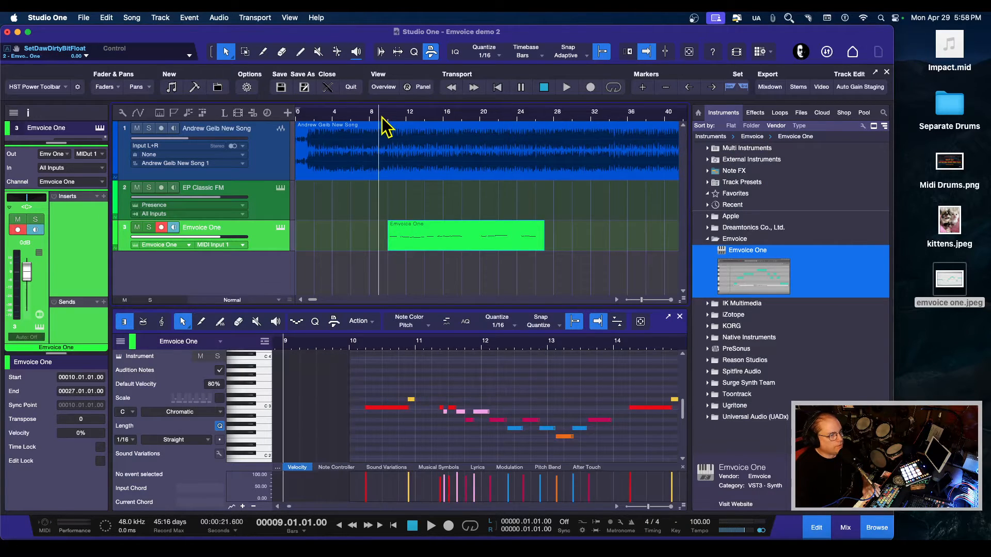
key("space")
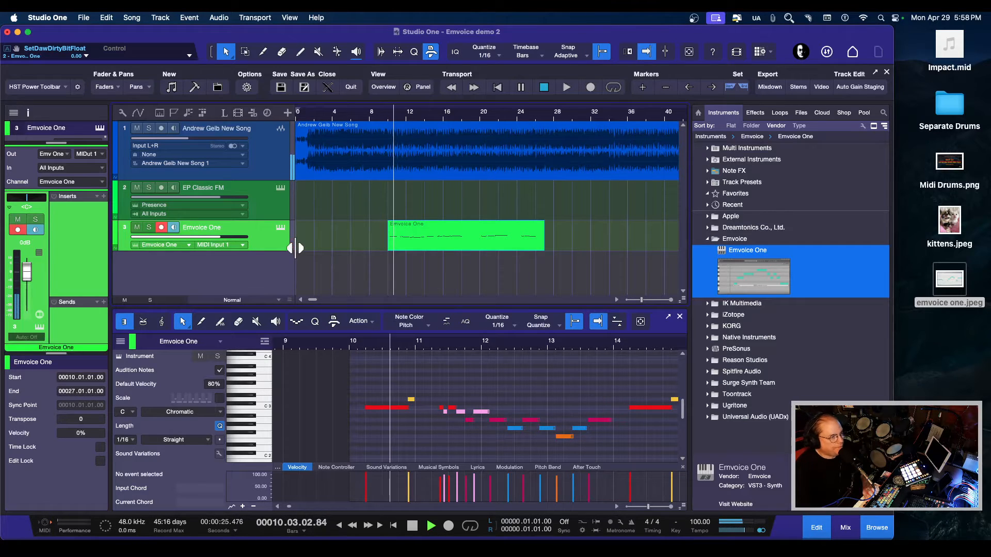
Step: Show the mixer and add a Fat Channel insert to the Emvoice One channel
left_click(845, 527)
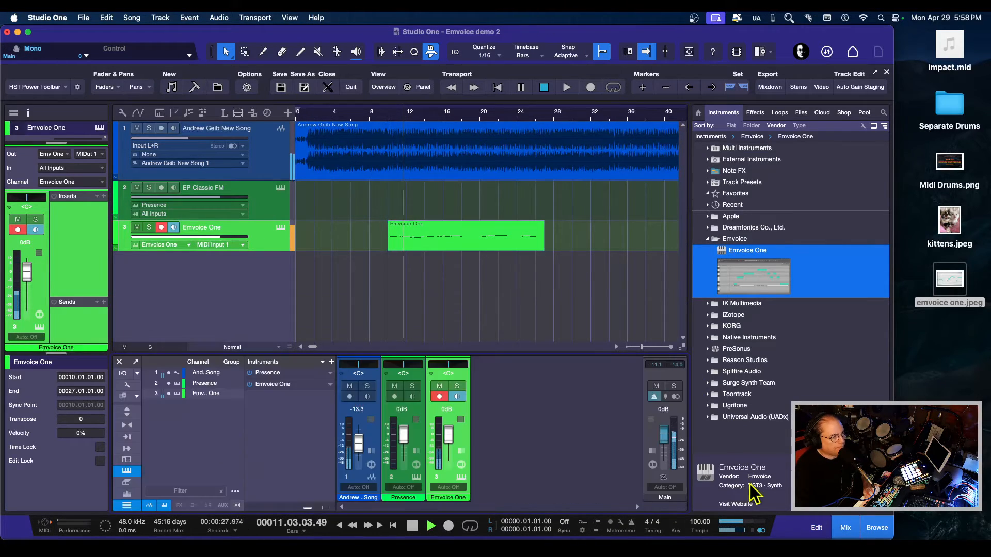
left_click(460, 451)
left_click(520, 366)
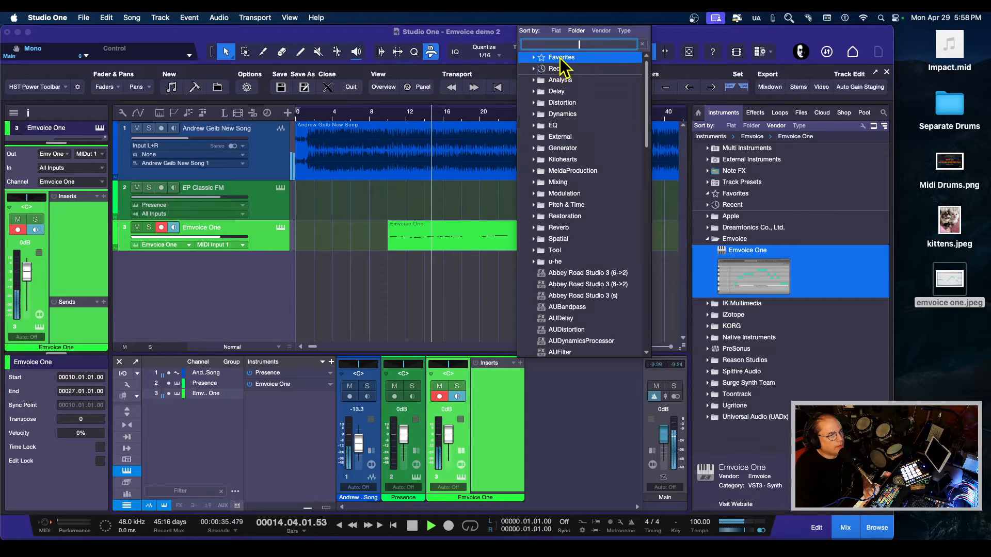
type("fat")
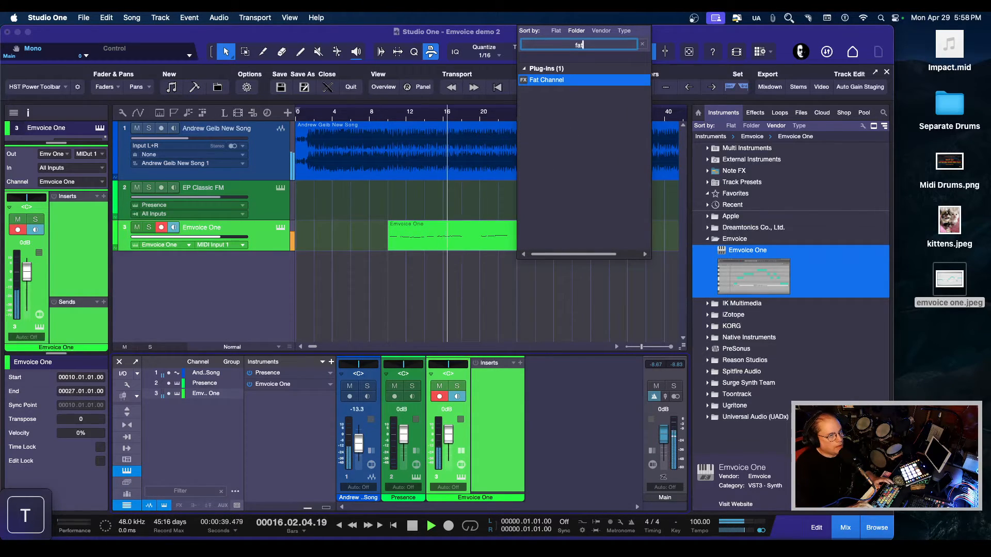
key("Return")
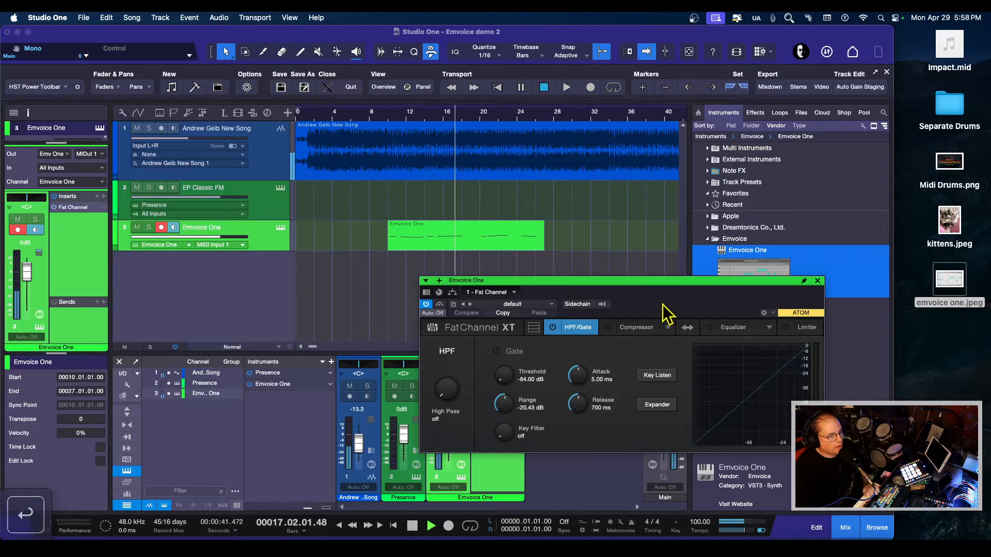
key("space")
left_click_drag(609, 277, 635, 247)
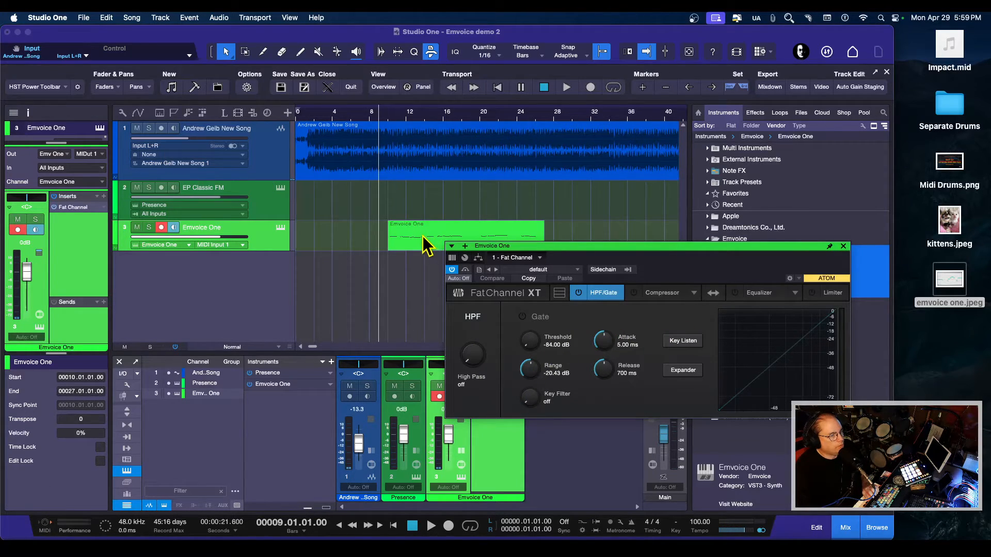
Step: Save the song, switch the Emvoice One voice to Keela and audition the vocal from bar 9
left_click(280, 228)
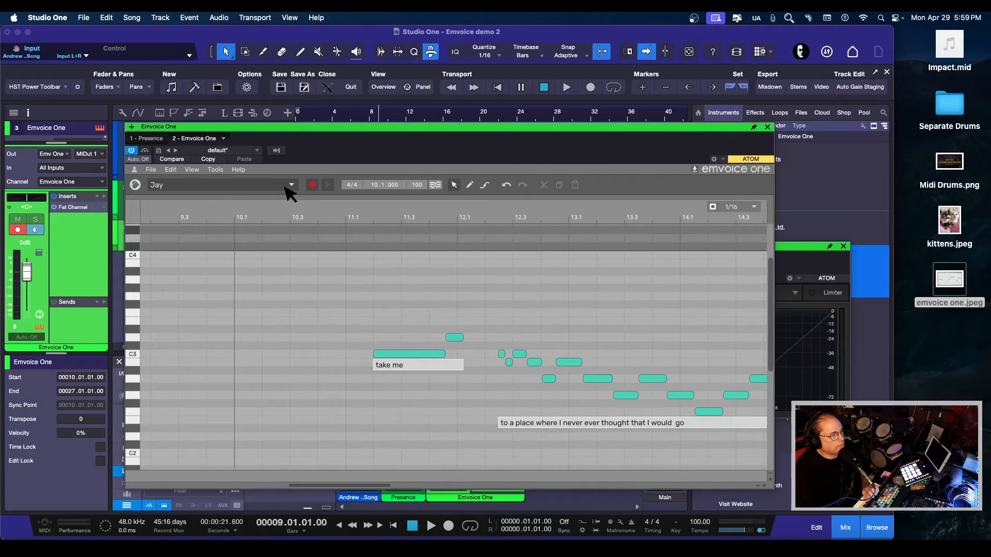
left_click(281, 87)
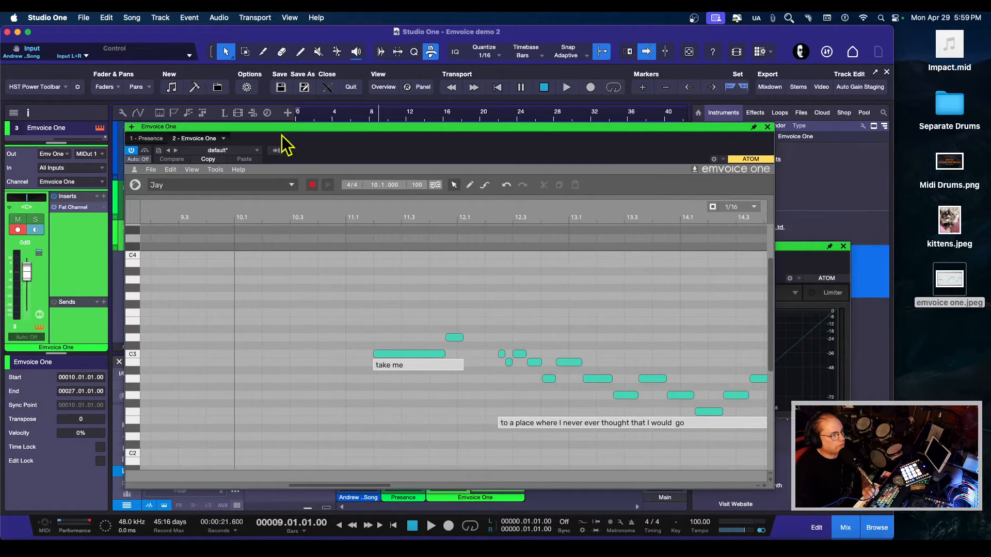
left_click(253, 186)
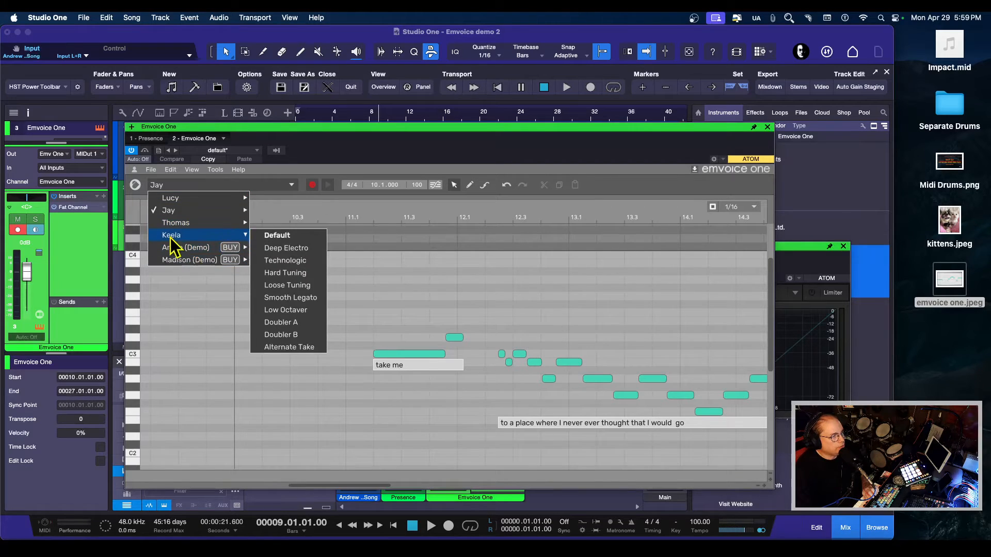
left_click(178, 245)
key("space")
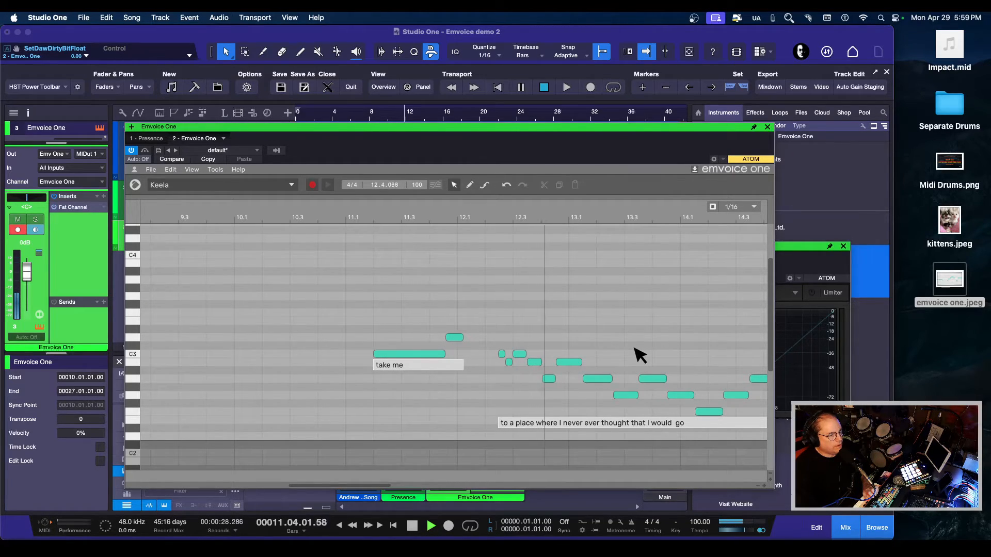
key("space")
left_click(768, 127)
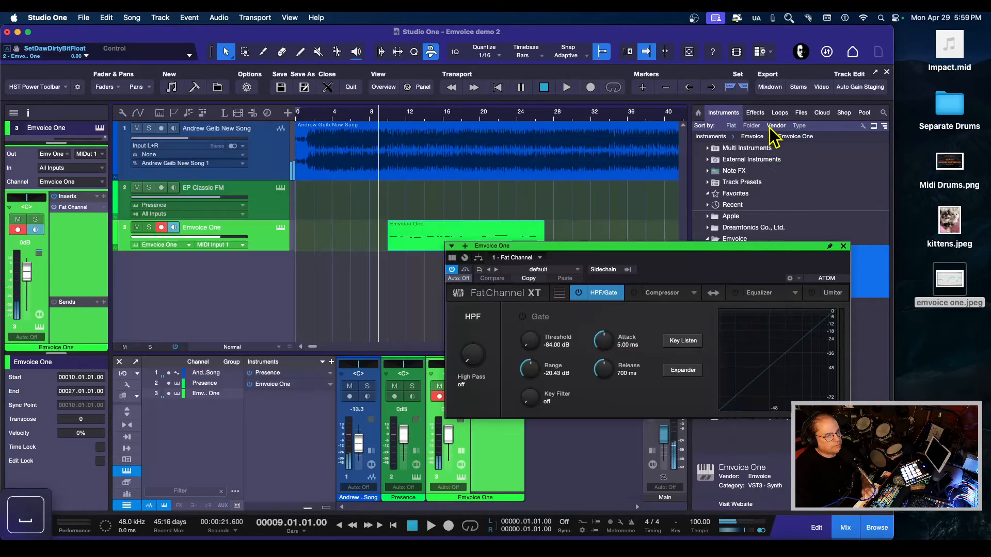
Step: Show all Fat Channel sections at once and arrange its window beside the vocal track, widening the Studio One window
left_click(559, 292)
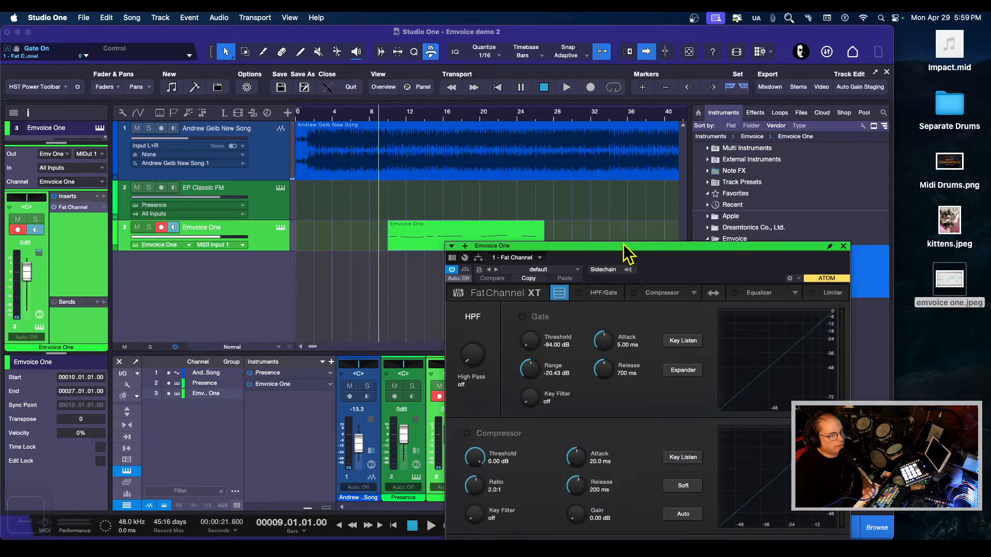
left_click_drag(628, 246, 654, 85)
left_click_drag(893, 171, 986, 171)
left_click_drag(714, 88, 821, 77)
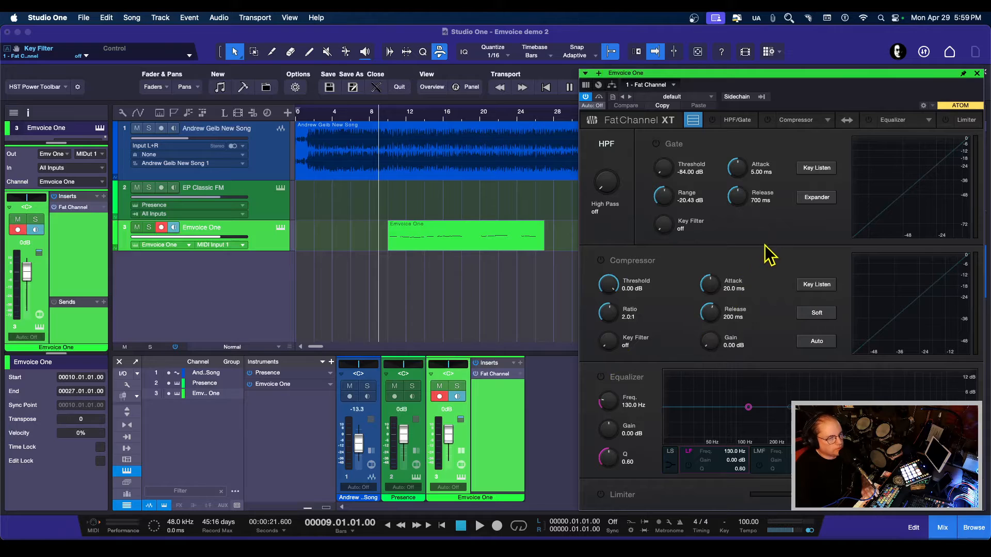
Step: Turn on the Fat Channel equalizer and play the vocal track soloed from bar 9
left_click(624, 378)
key("space")
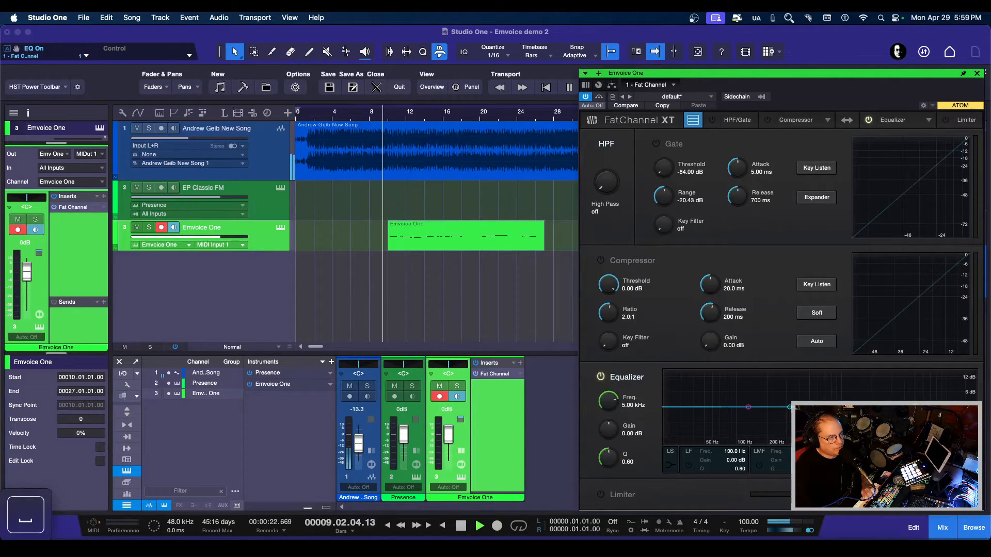
key("s")
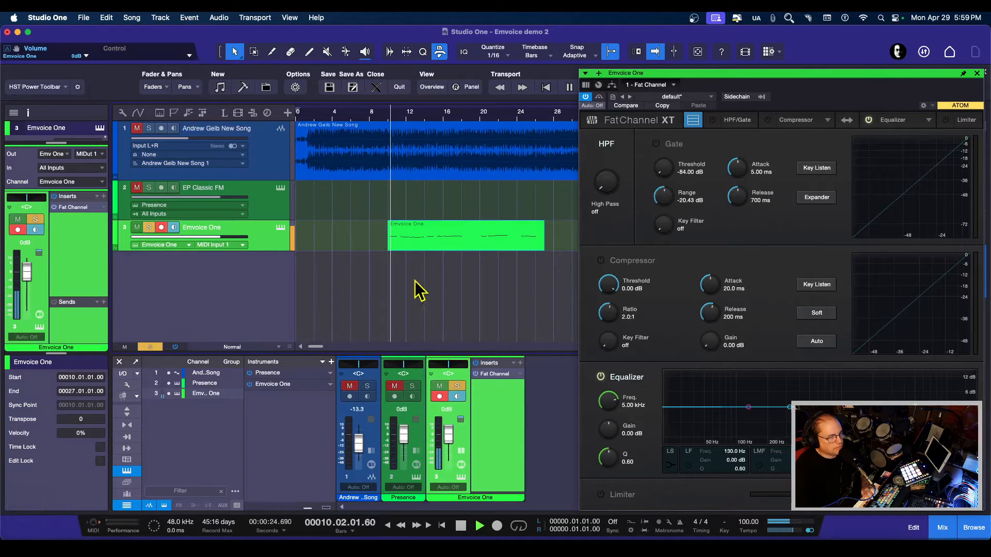
Step: Boost the equalizer by 3.82 dB at 54 Hz, 1.86 dB in the hi-mid band and 8.73 dB at 8.97 kHz
left_click_drag(914, 407, 943, 387)
left_click(748, 407)
left_click_drag(749, 407, 708, 397)
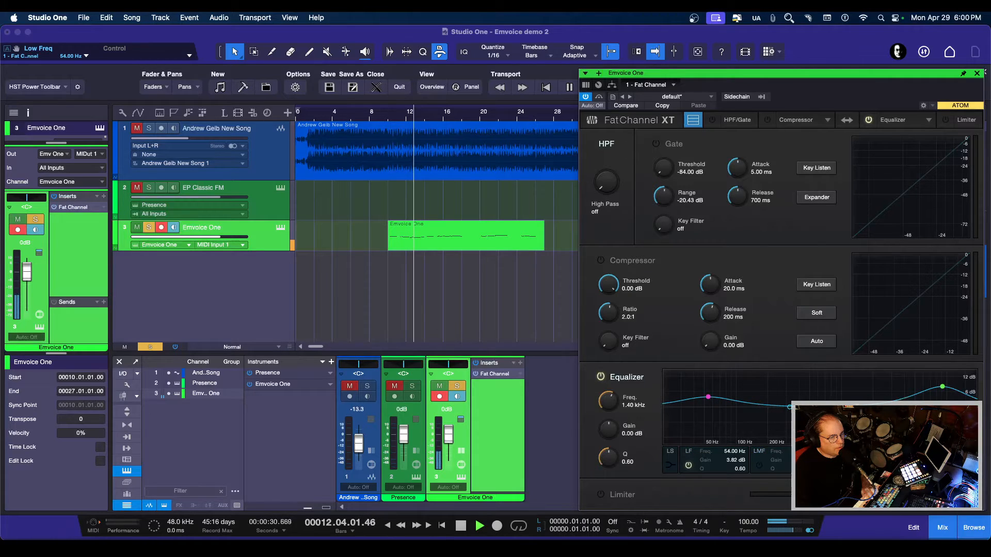
left_click(942, 388)
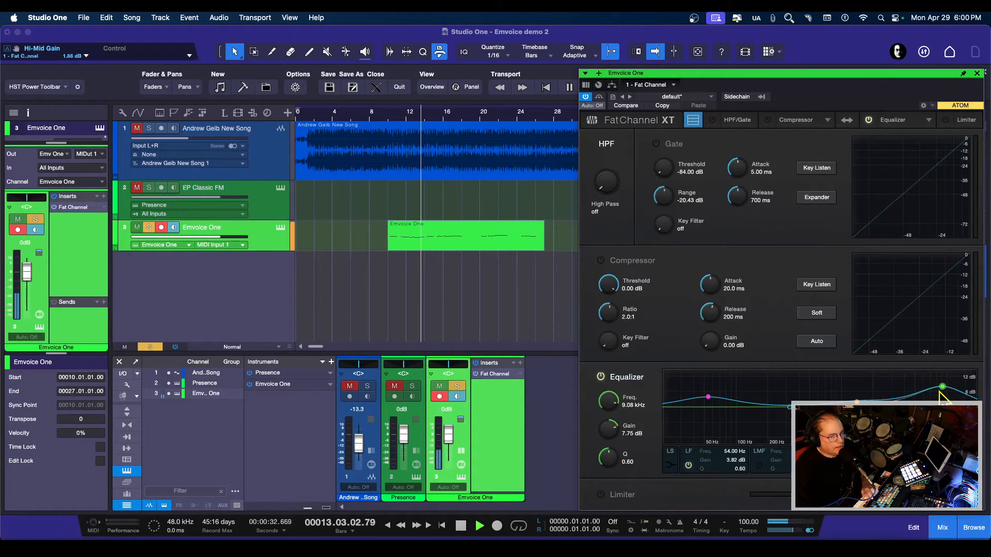
left_click_drag(941, 387, 942, 385)
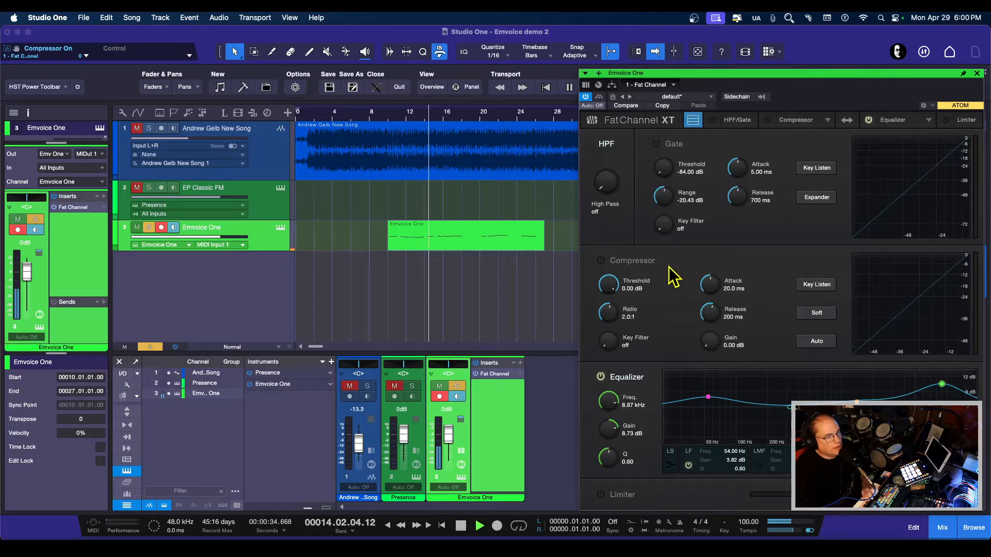
Step: Turn on the compressor with threshold -25.20 dB, attack 150 ms and ratio 12.9:1, and audition the vocal
left_click(601, 260)
left_click_drag(608, 292, 603, 341)
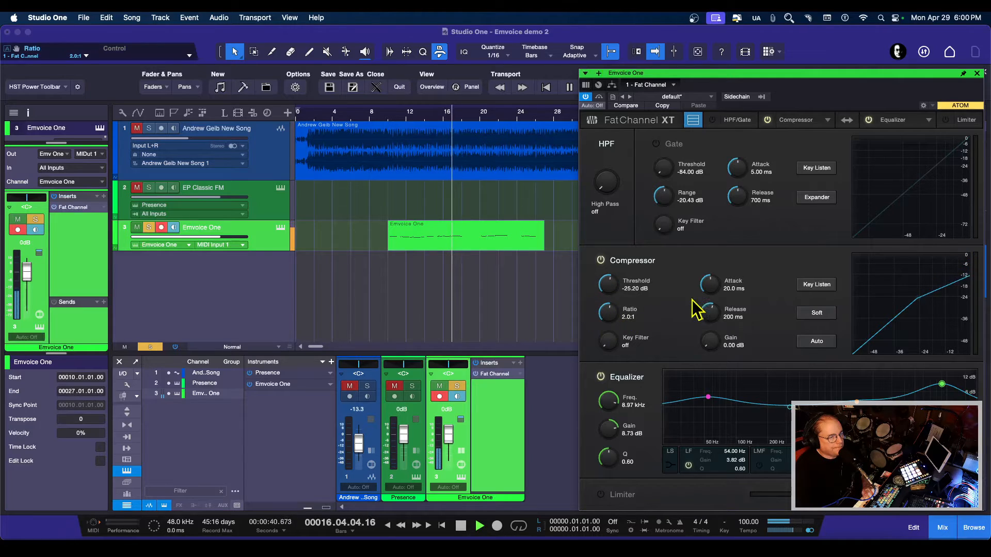
left_click_drag(709, 286, 714, 248)
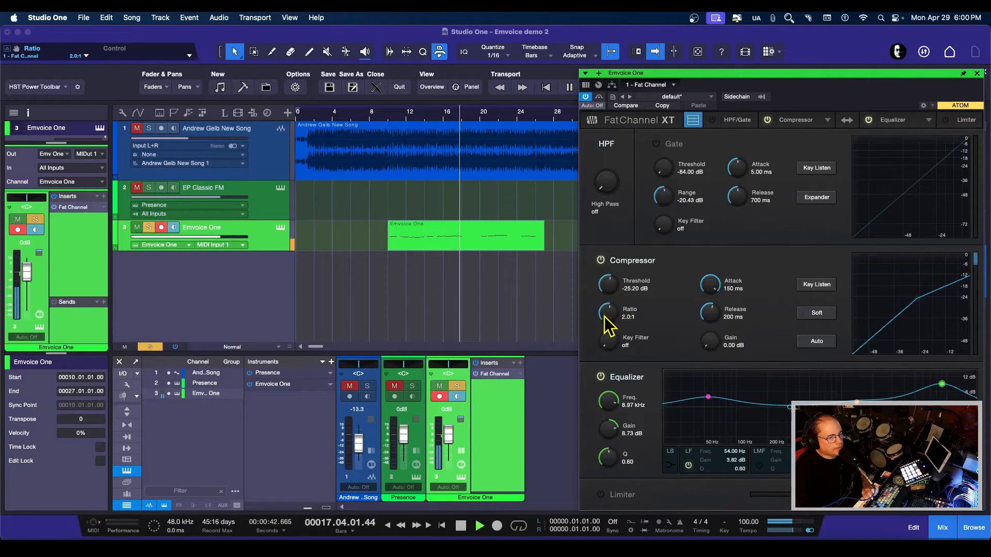
key("space")
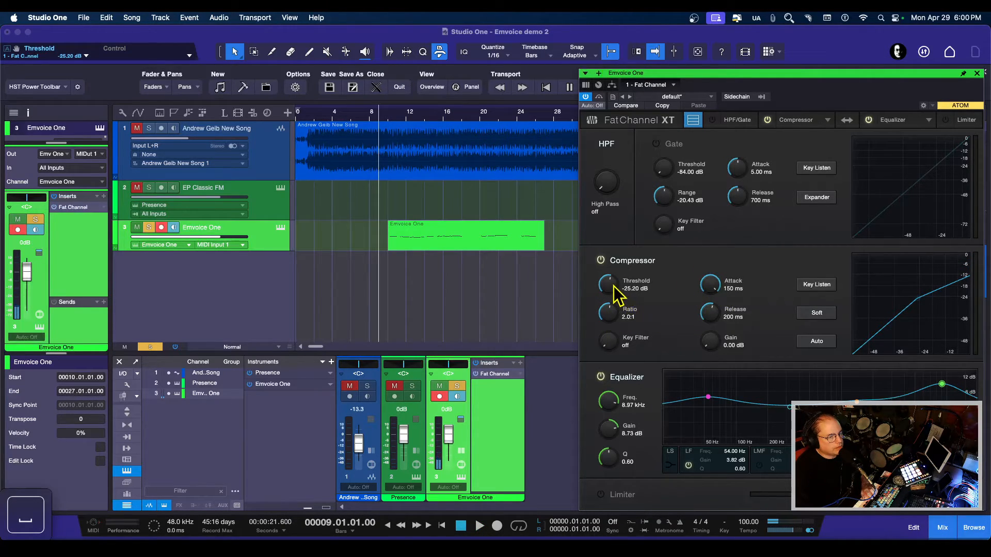
left_click_drag(608, 320, 614, 281)
key("space")
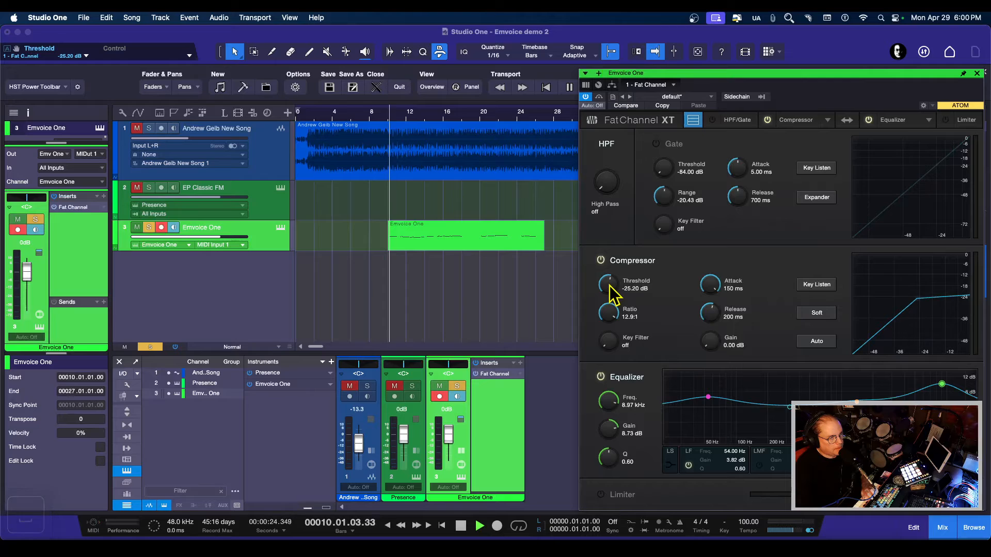
Step: Lower the compressor threshold to -26.60 dB and enable its soft knee
mouse_move(610, 287)
left_mouse_down()
mouse_move(609, 305)
mouse_move(613, 292)
left_mouse_up()
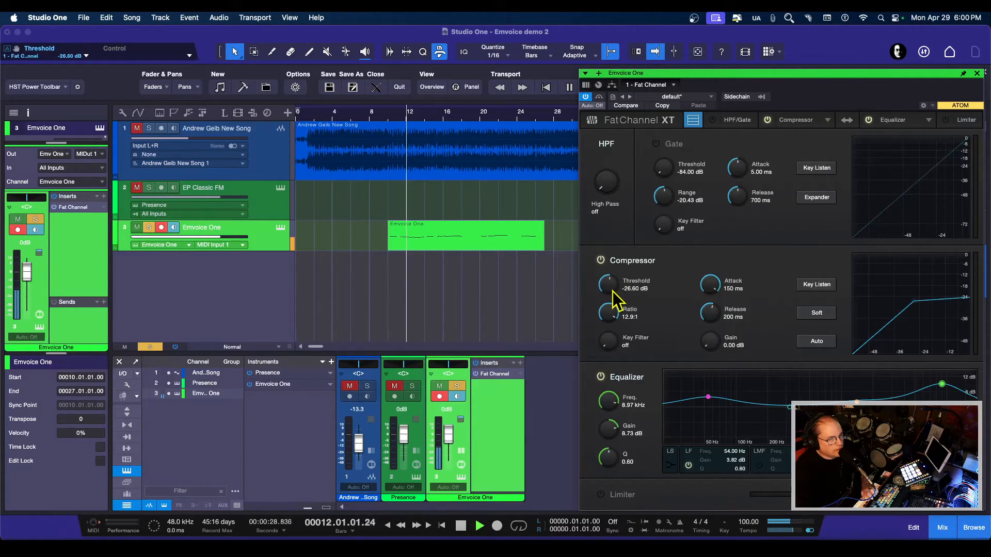
left_click(821, 316)
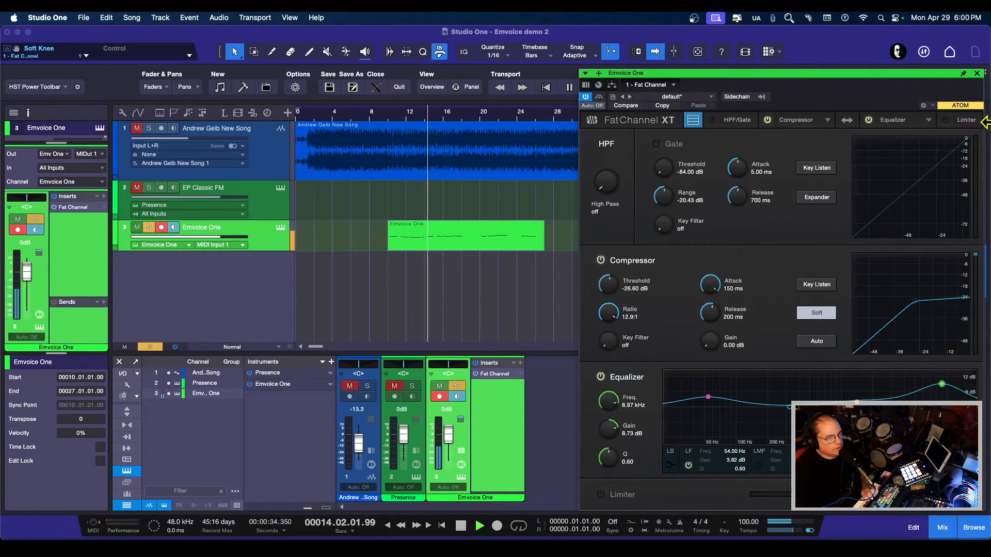
Step: Set the equalizer's high band to 9.90 dB at 7.32 kHz and its low-mid band to 0.10 dB at 347.7 Hz, and close Fat Channel
left_click_drag(918, 73, 868, 76)
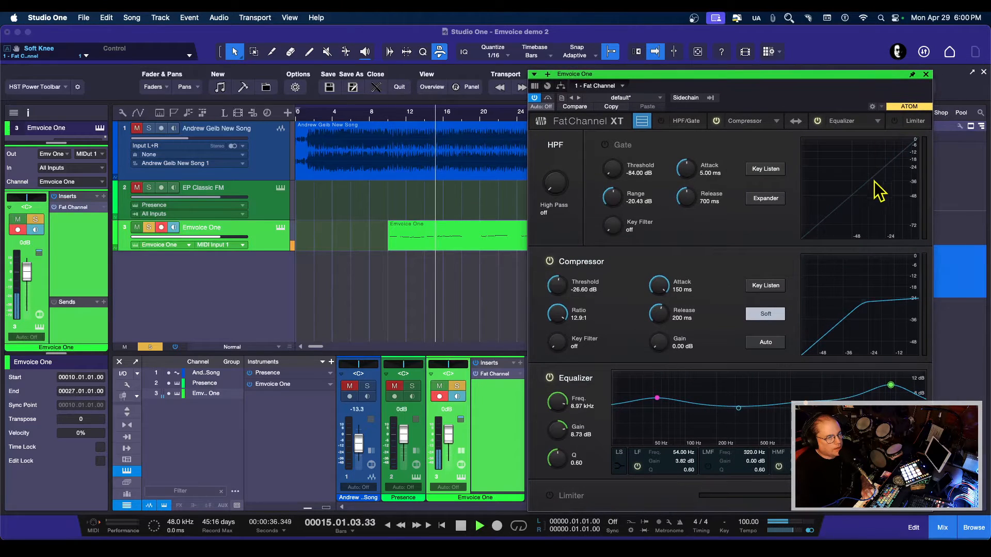
left_click_drag(891, 385, 881, 382)
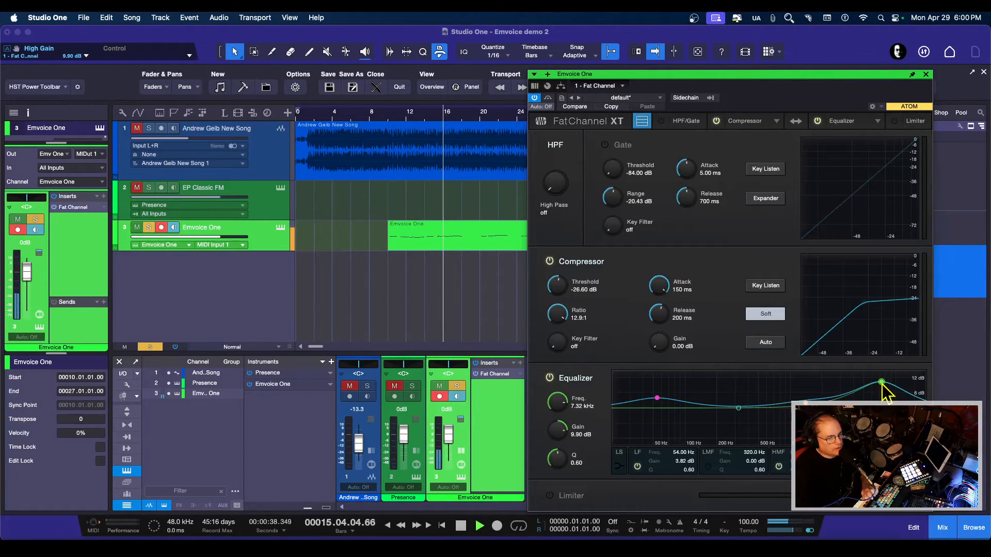
mouse_move(739, 408)
left_mouse_down()
mouse_move(741, 399)
mouse_move(744, 409)
left_mouse_up()
key("space")
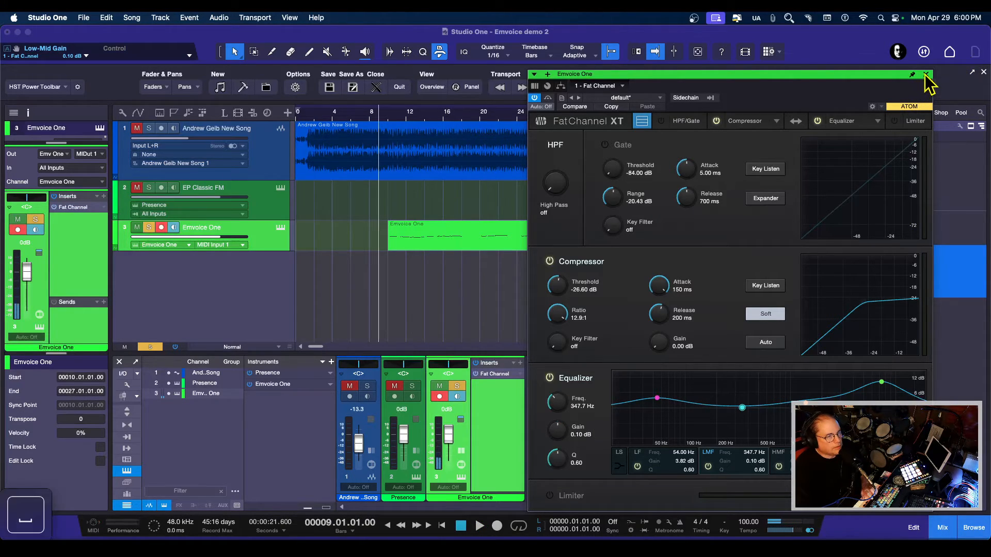
left_click(926, 75)
Step: Add a Mixverb insert after Fat Channel on the Emvoice One channel and close its window
left_click(521, 363)
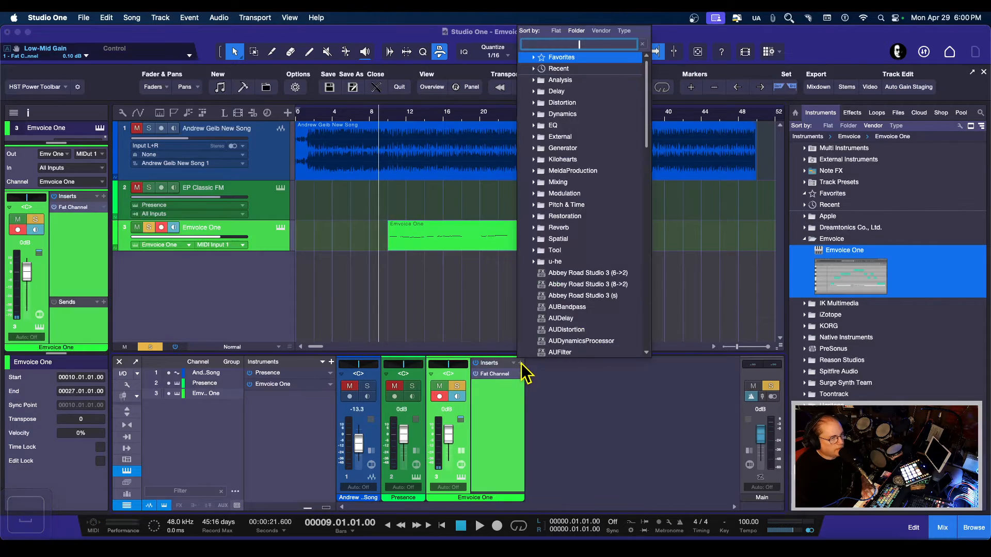
type("mix")
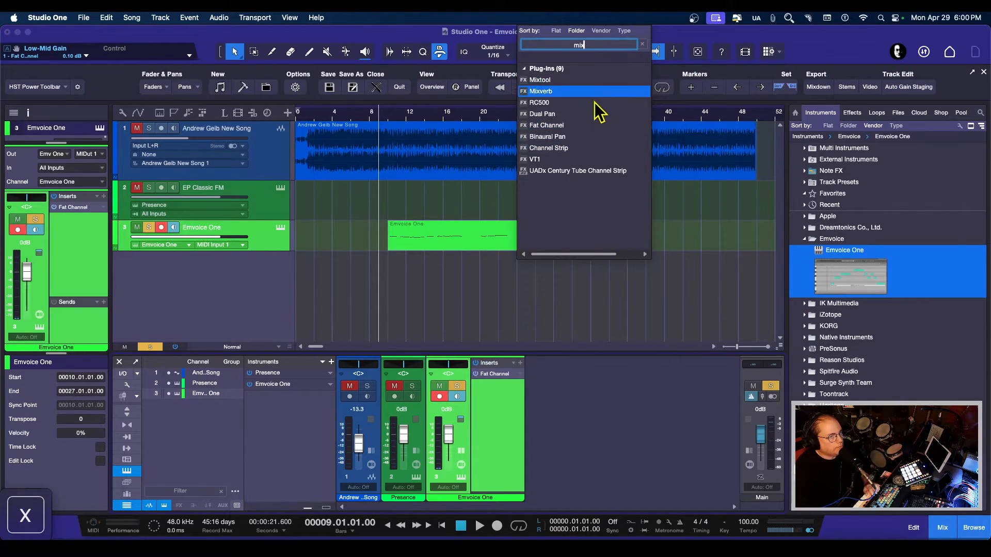
left_click(542, 92)
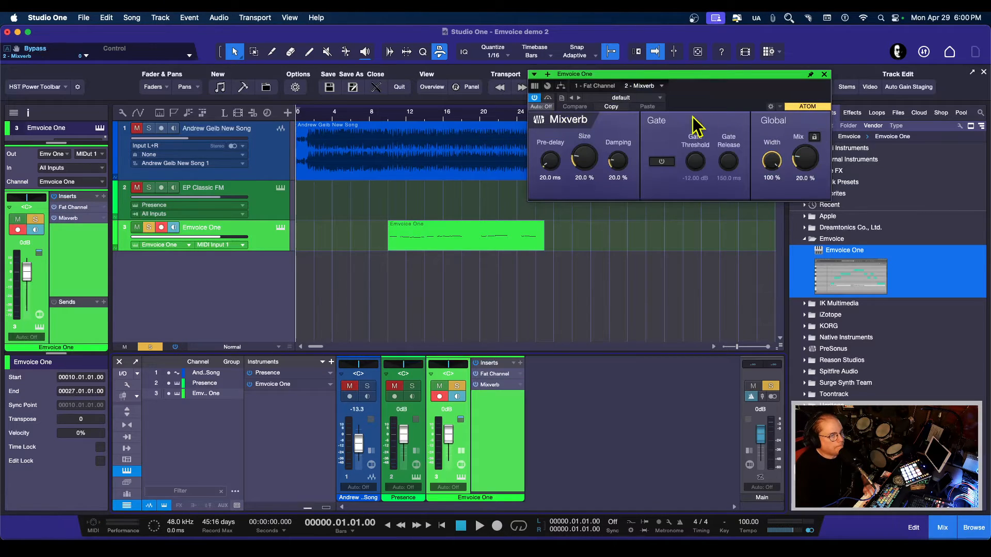
left_click(824, 75)
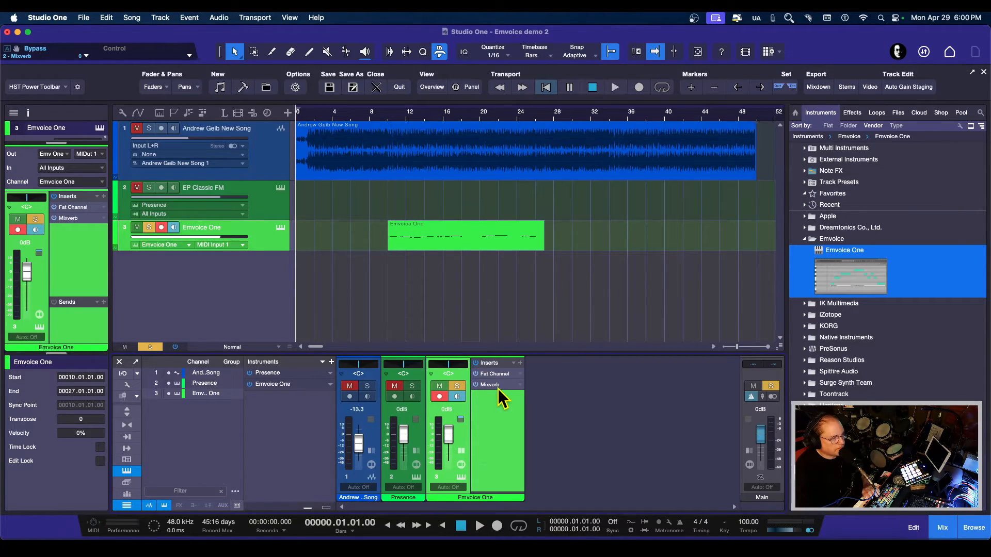
Step: Set Mixverb's pre-delay to 82.5 ms, size to 51 % and mix to 12.5 %, and play the soloed vocal from bar 10
key("space")
key("space")
left_click(388, 114)
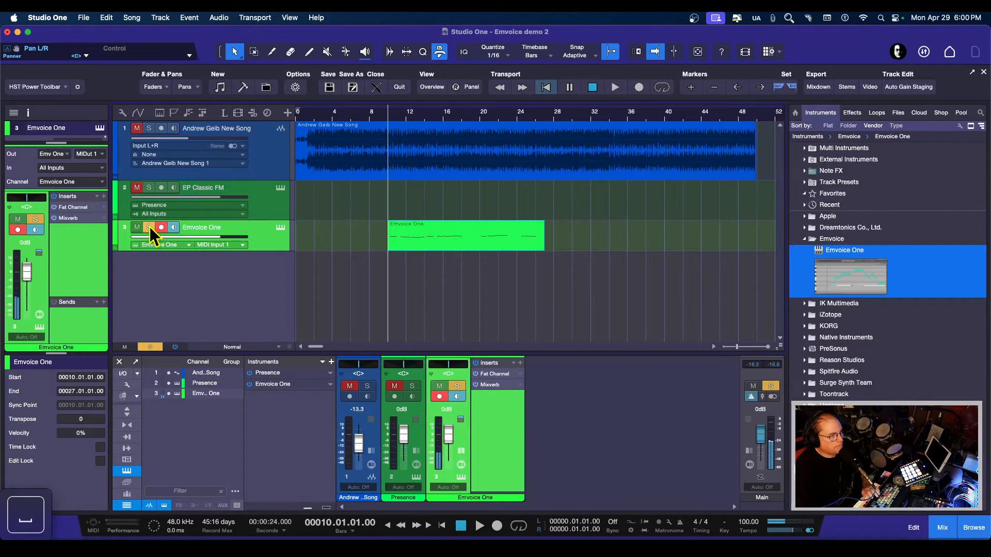
left_click(493, 385)
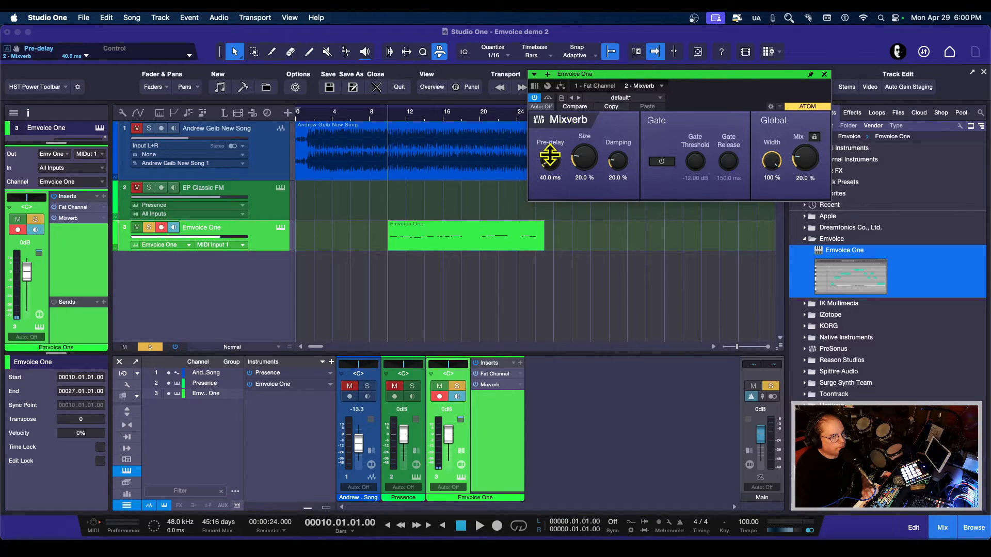
left_click_drag(584, 157, 584, 144)
key("space")
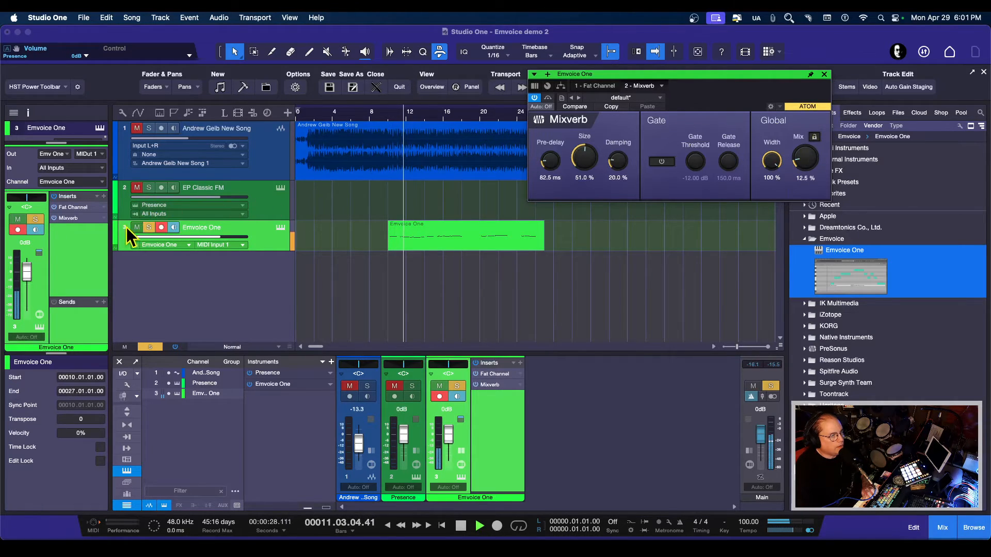
Step: Unsolo the vocal and balance it with the backing song, setting the song's level to -7.6 dB and the vocal's to +2.2 dB
left_click(149, 228)
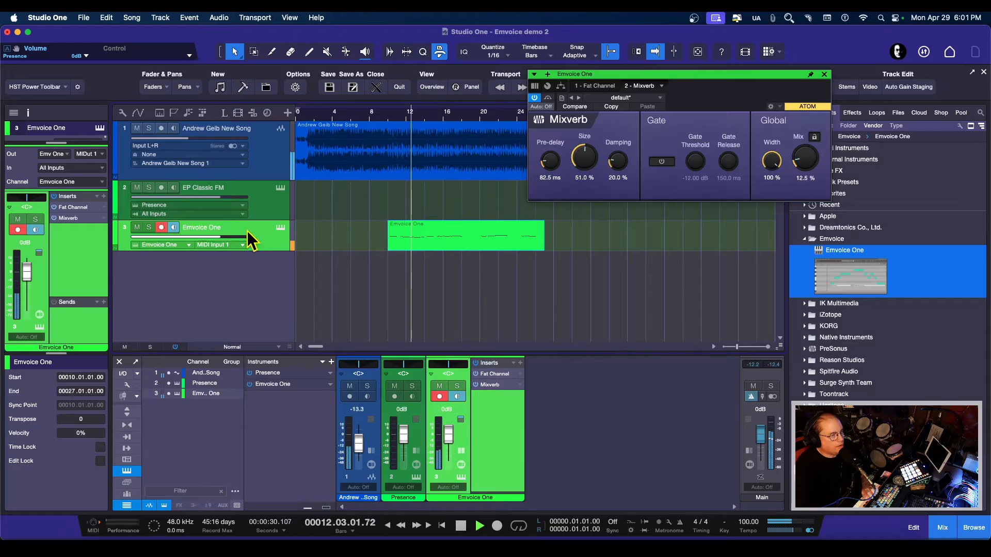
left_click_drag(358, 442, 361, 444)
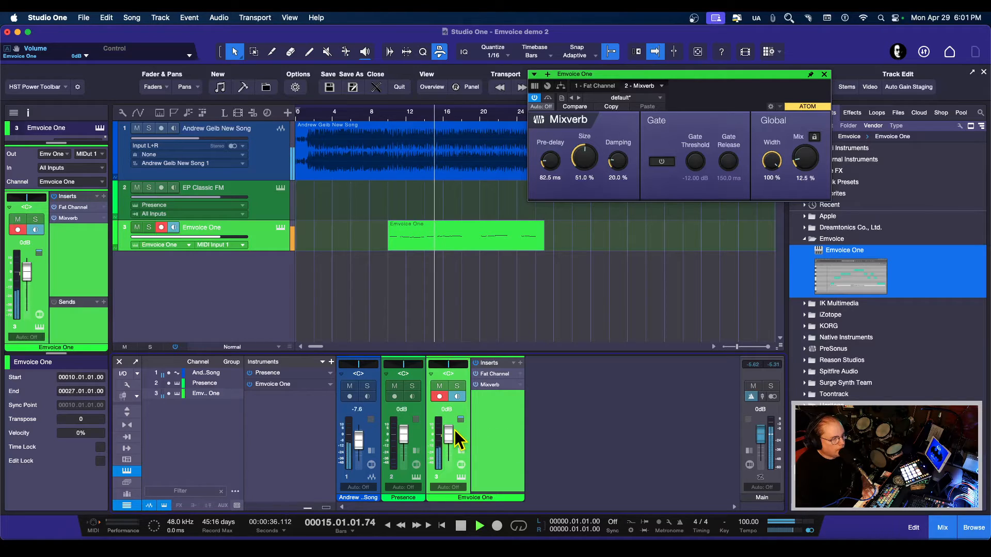
left_click_drag(448, 432, 448, 433)
left_click(824, 76)
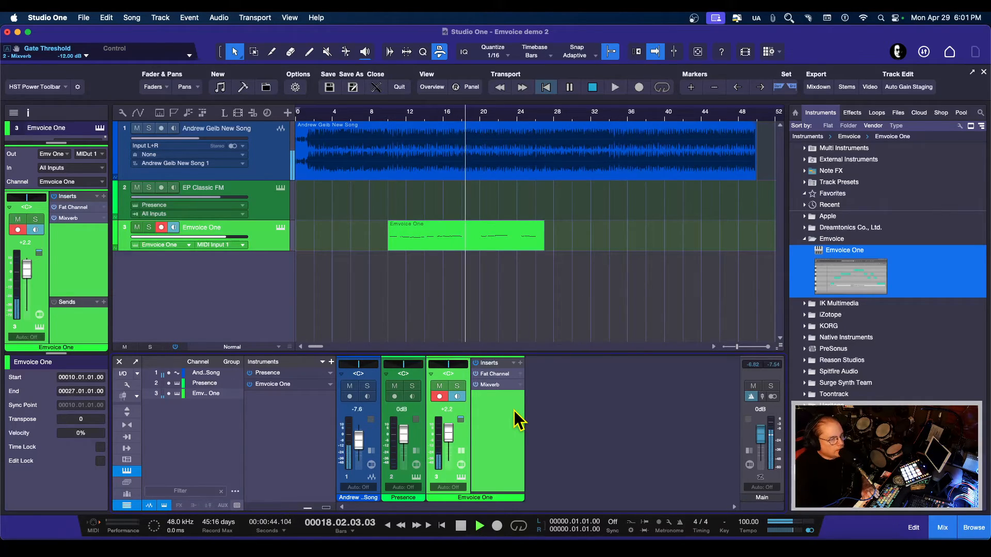
key("space")
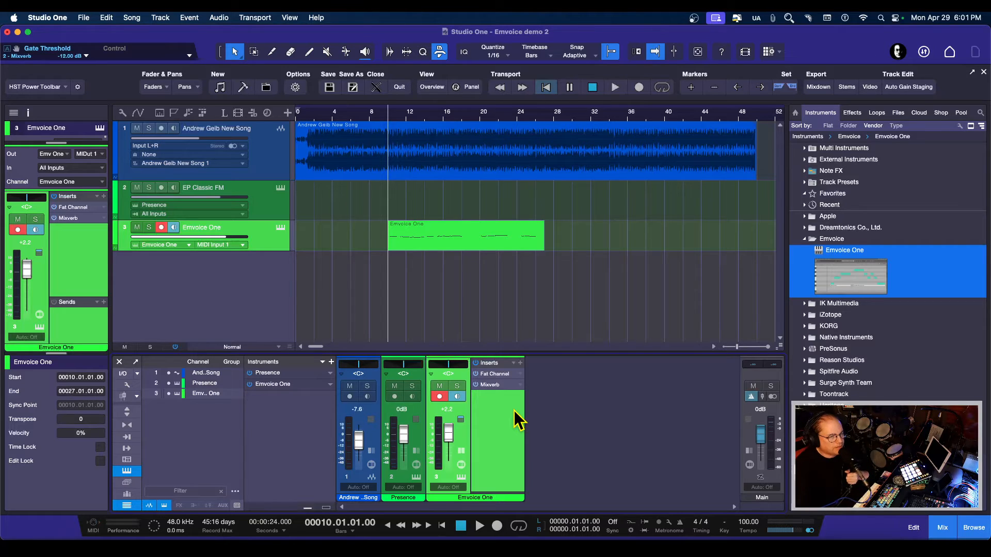
Step: Raise Mixverb's size to 74.5 % while playing the mix from bar 10, and listen through the vocal part
key("space")
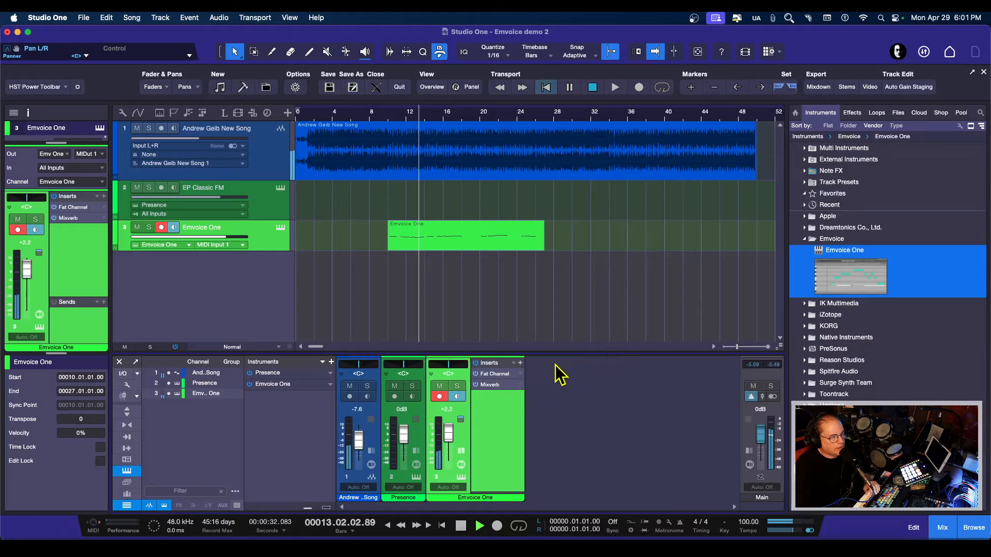
left_click(491, 385)
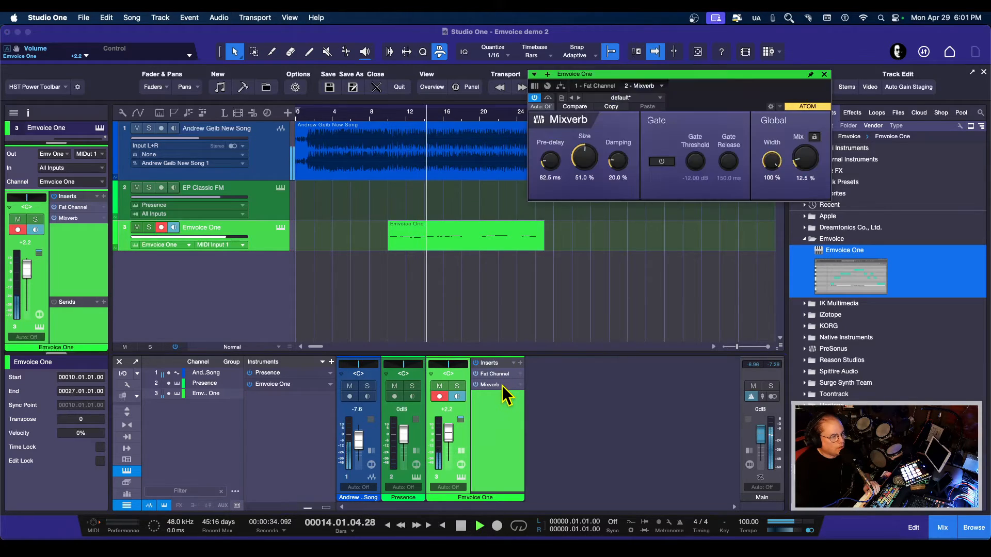
left_click_drag(586, 168, 582, 131)
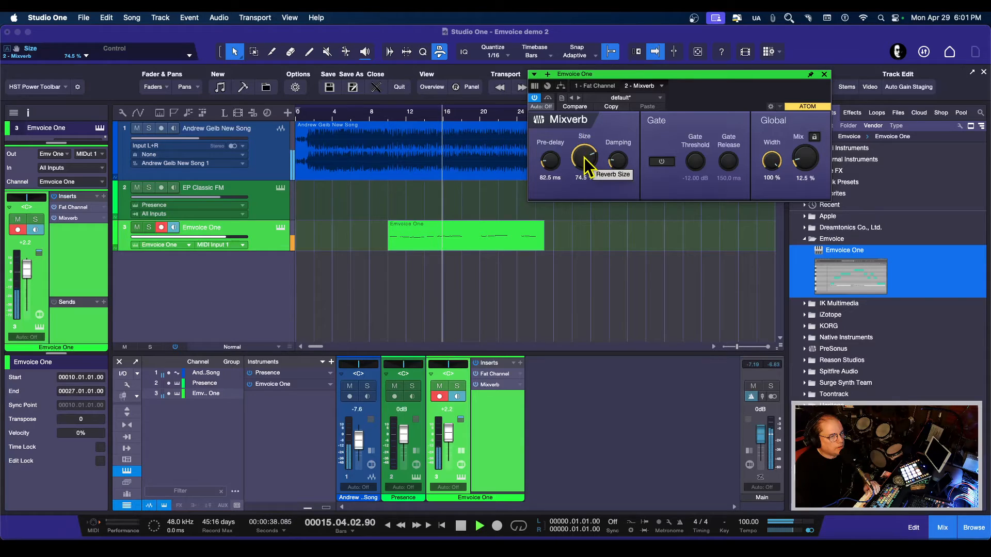
left_click(824, 74)
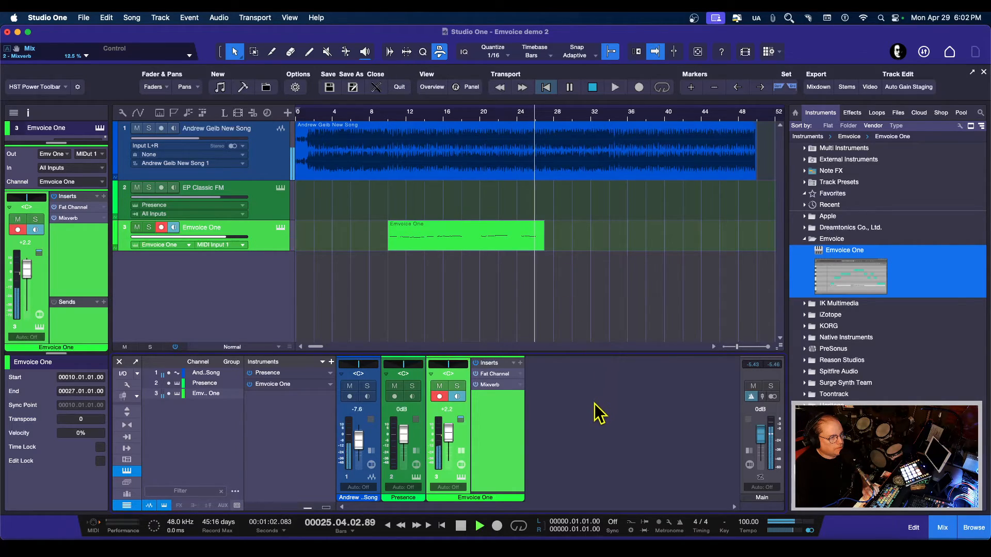
key("space")
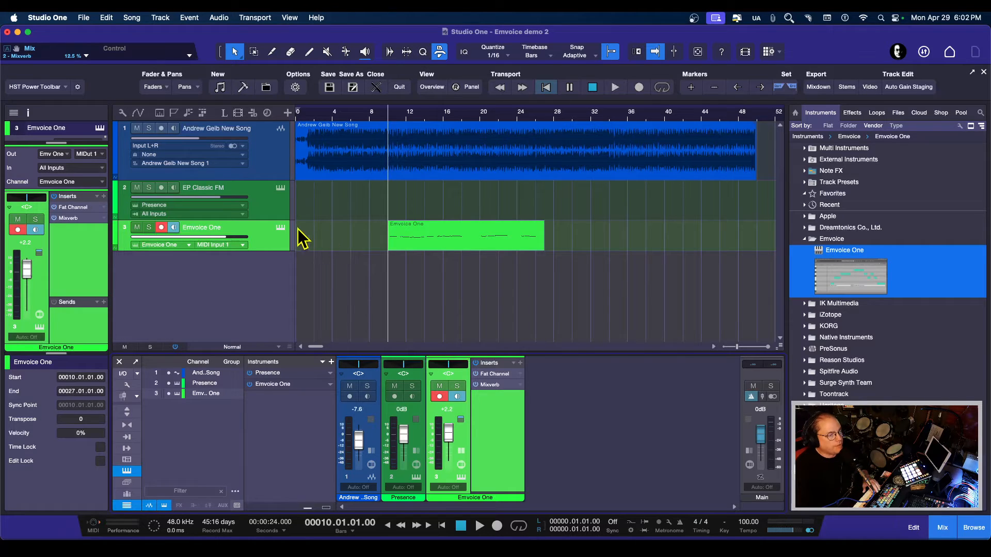
Step: Open the Emvoice One editor, move its window clear of the track area and briefly play the start of the vocal
left_click(281, 227)
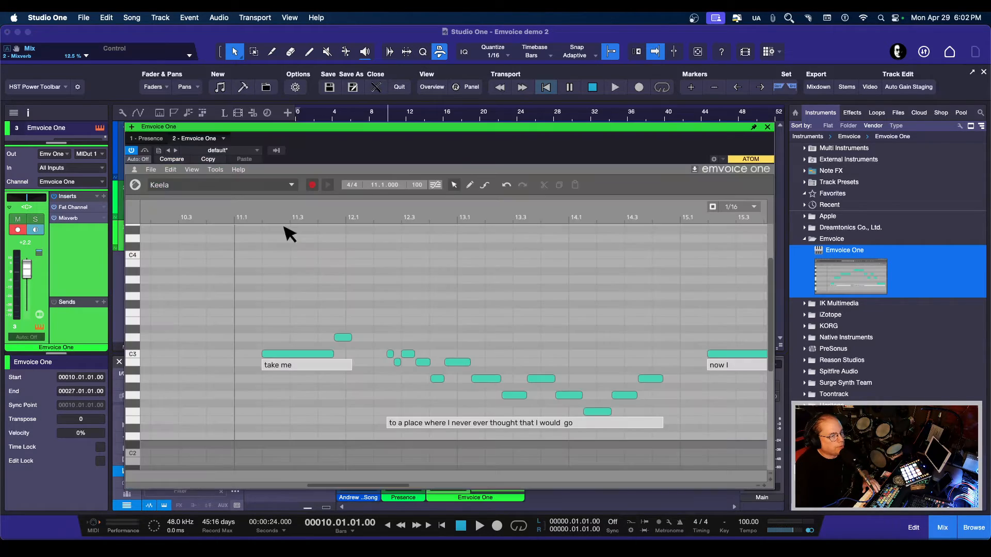
left_click_drag(506, 126, 530, 101)
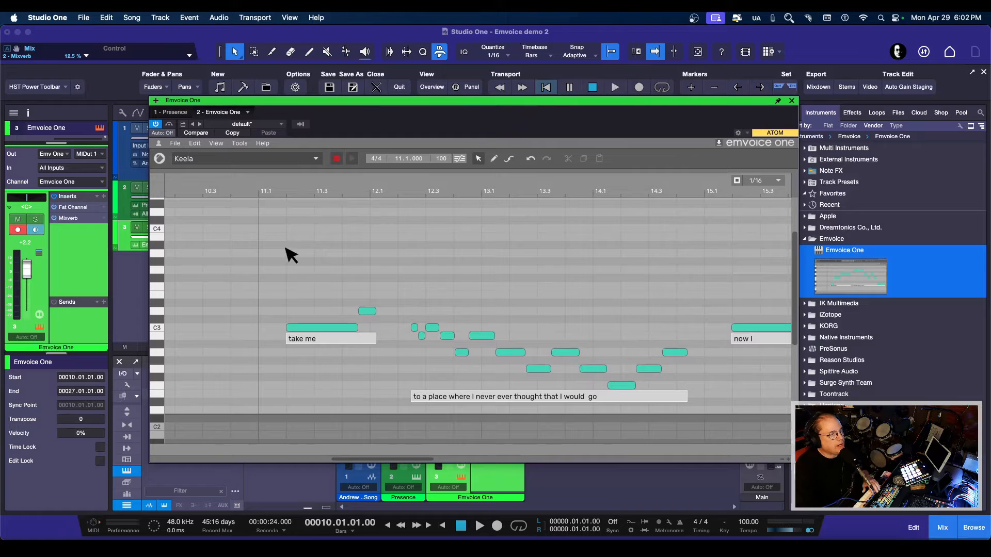
left_click_drag(342, 111, 372, 91)
key("space")
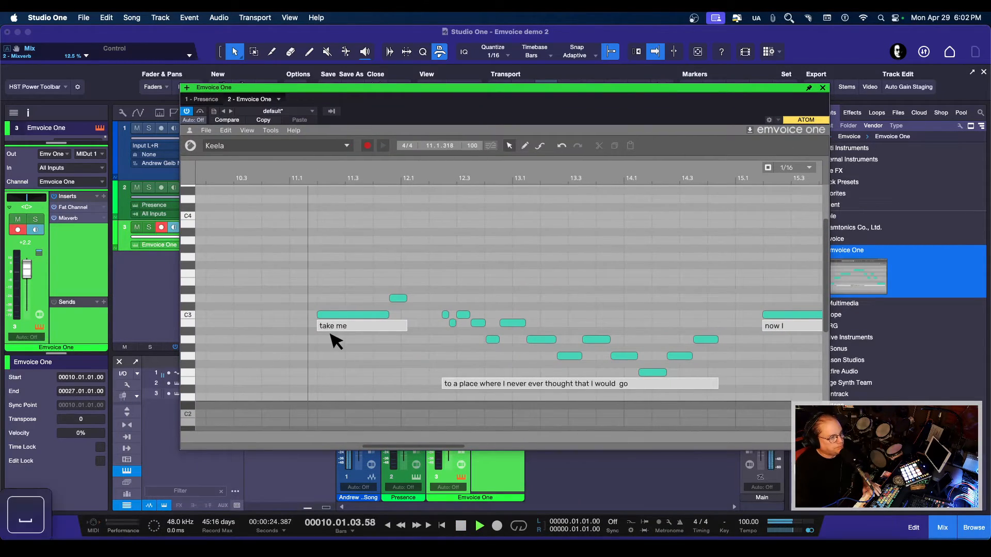
key("space")
Step: Draw a vibrato on the long C3 note of "take" and audition it from bar 10
scroll(186, 335, "up", 8)
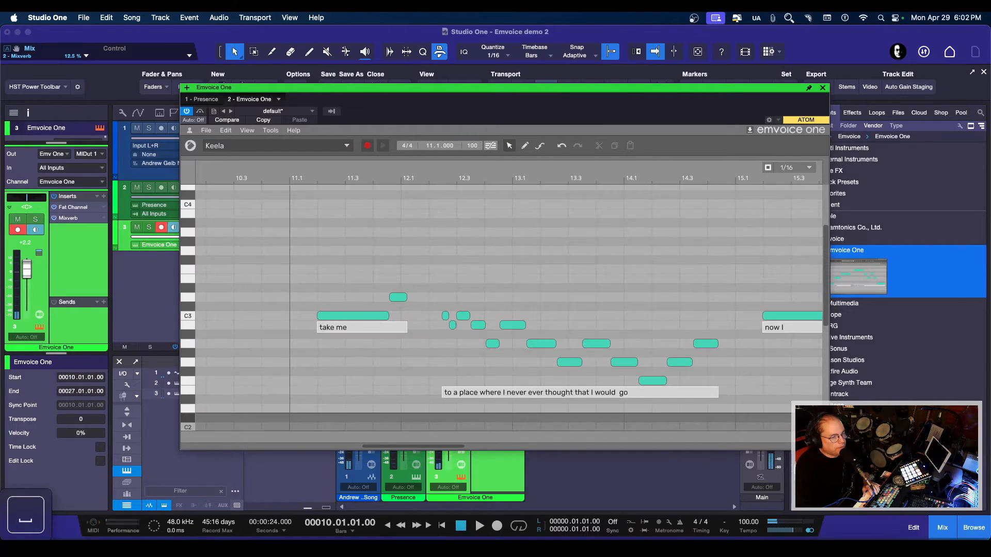
scroll(187, 336, "up", 1)
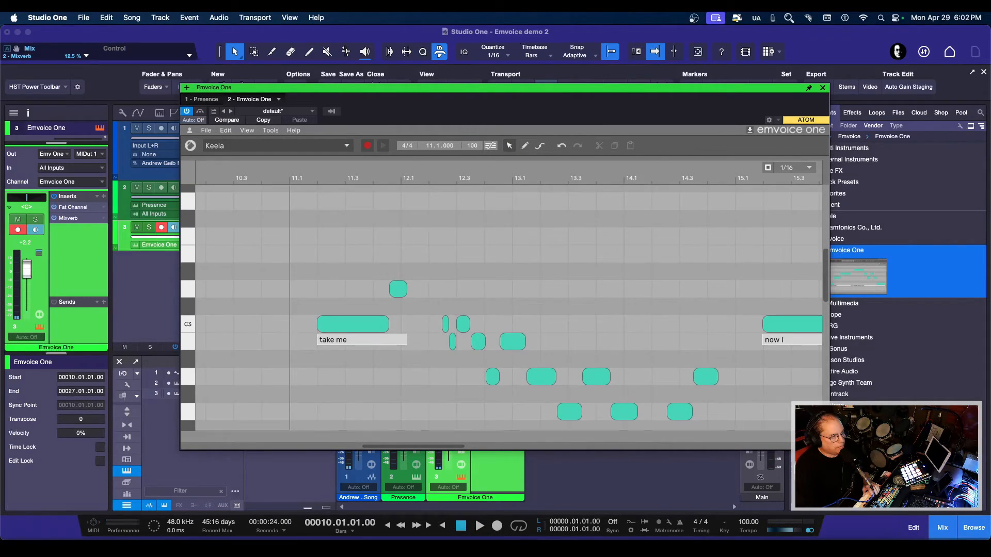
scroll(536, 336, "down", 3)
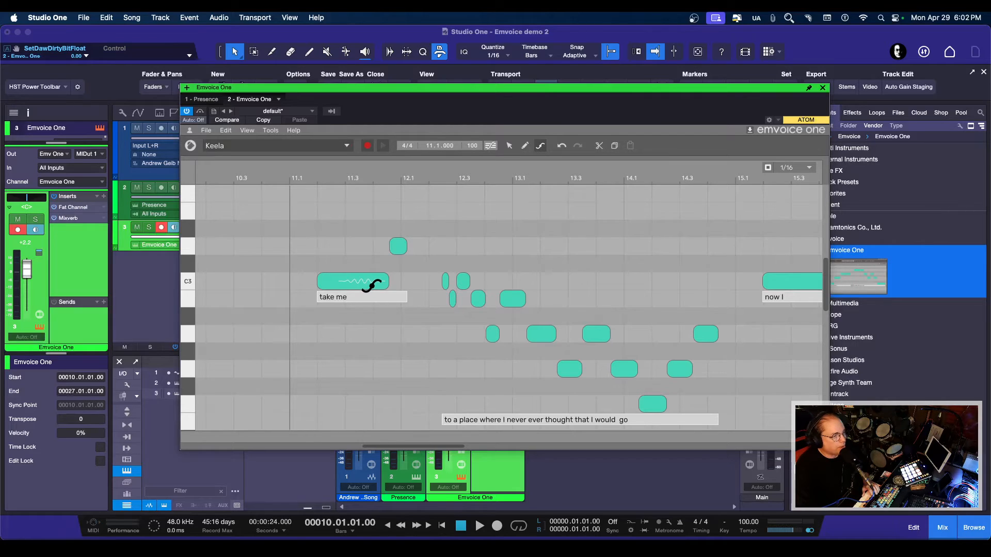
key("space")
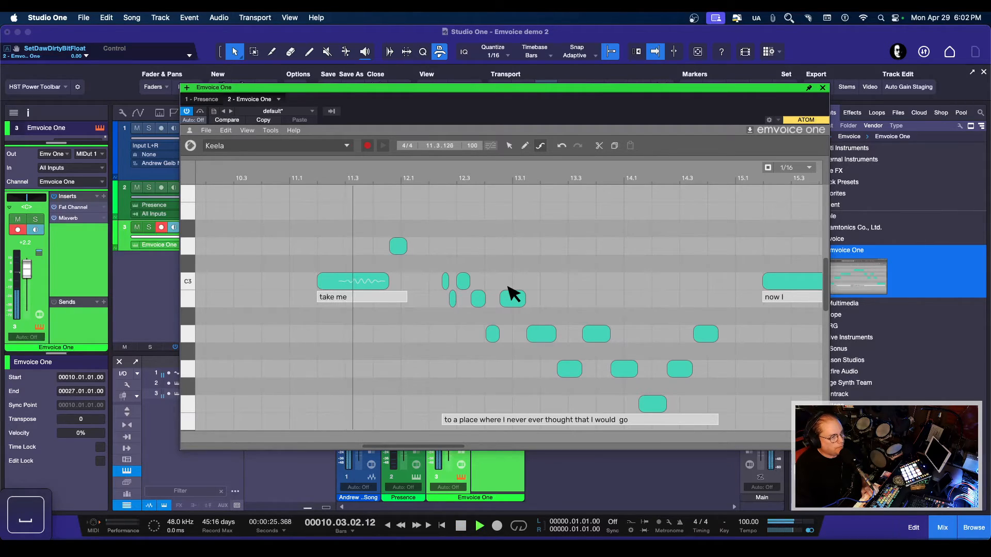
key("space")
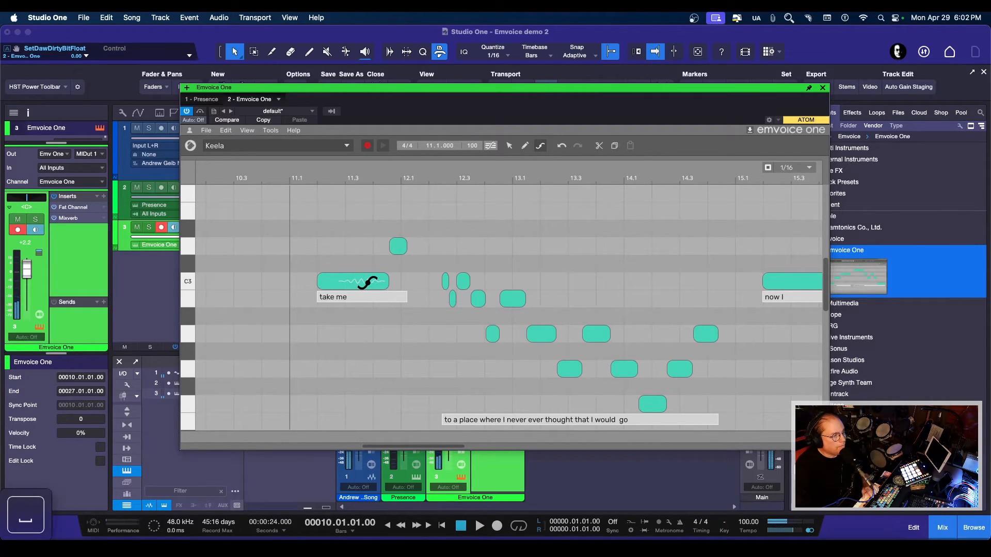
Step: Adjust the vibrato depth on the "take" note, comparing a deeper and a gentler version in playback
key("space")
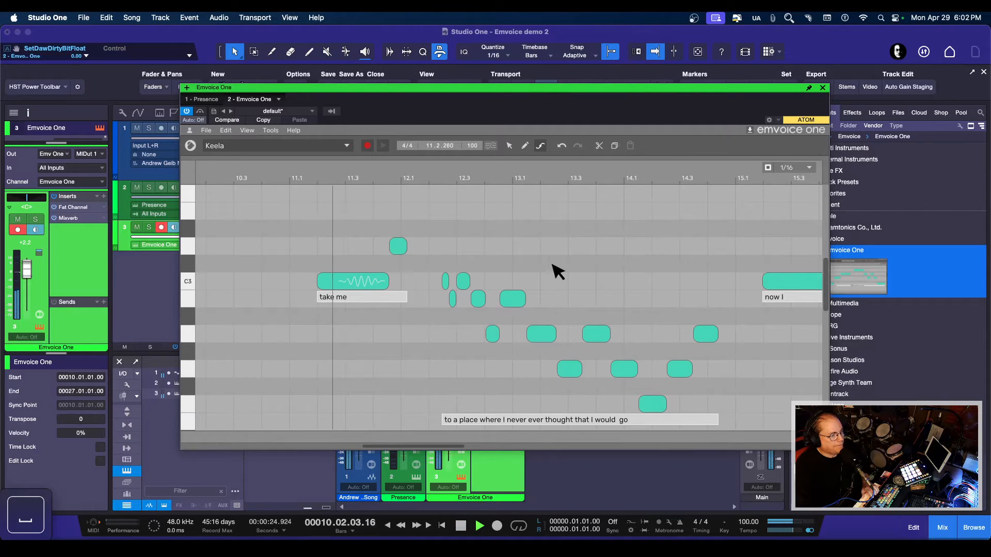
key("space")
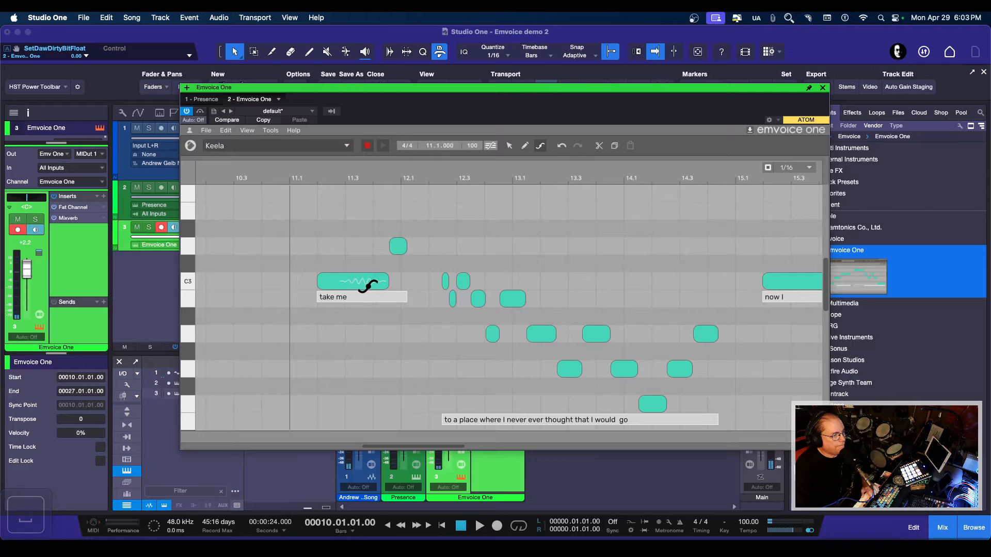
key("space")
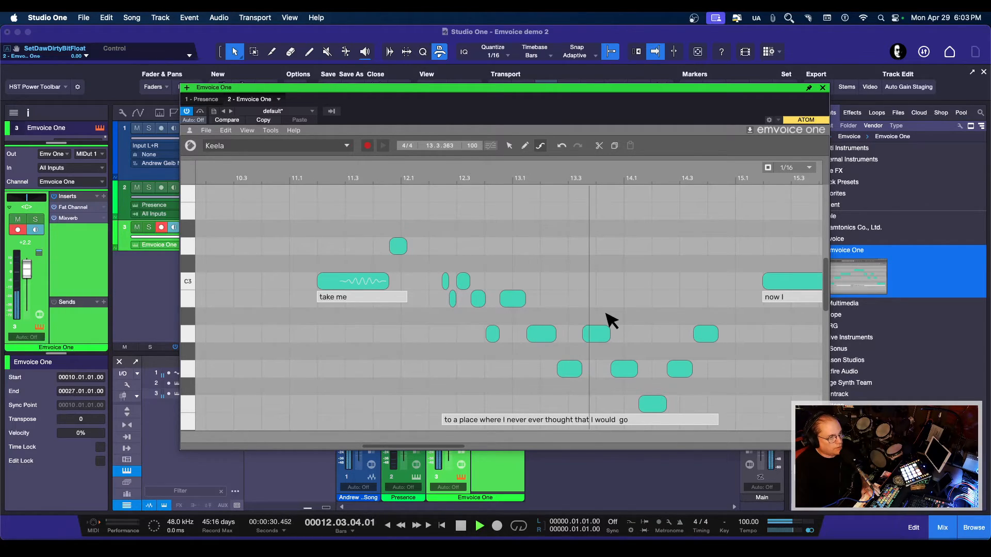
key("space")
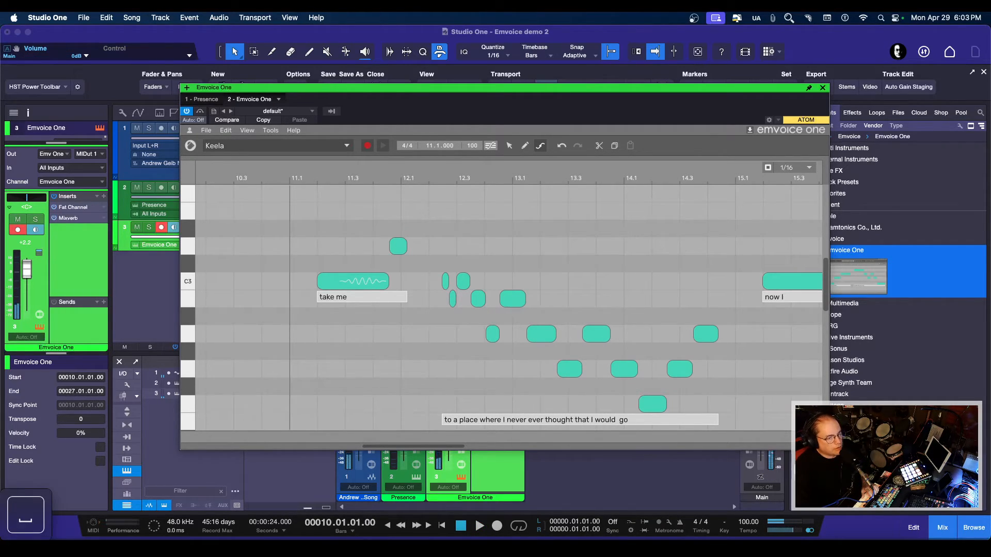
Step: Draw light vibrato on the longer notes of the "to a place where I never ever thought that I would go" phrase and play it back
left_click(815, 440)
left_click(815, 441)
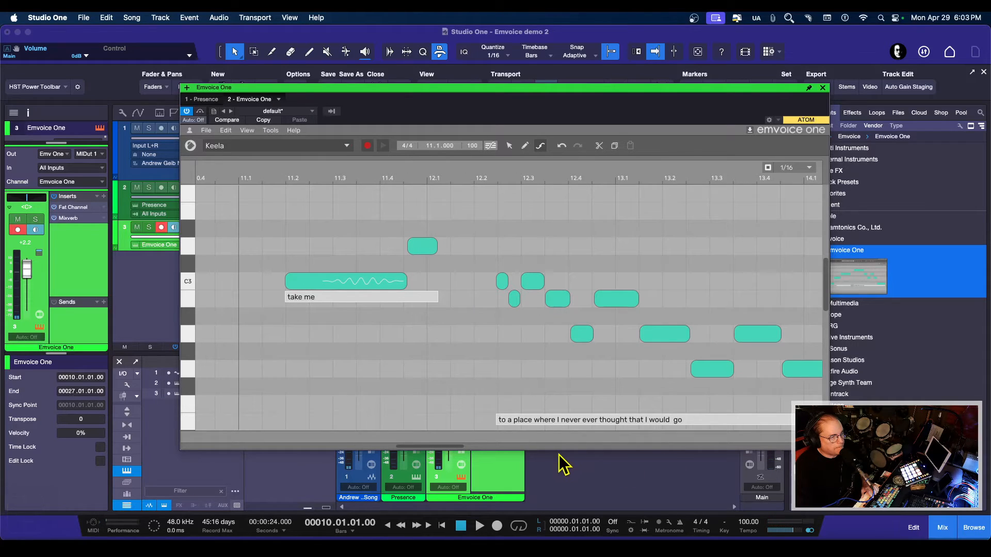
left_click_drag(445, 448, 463, 441)
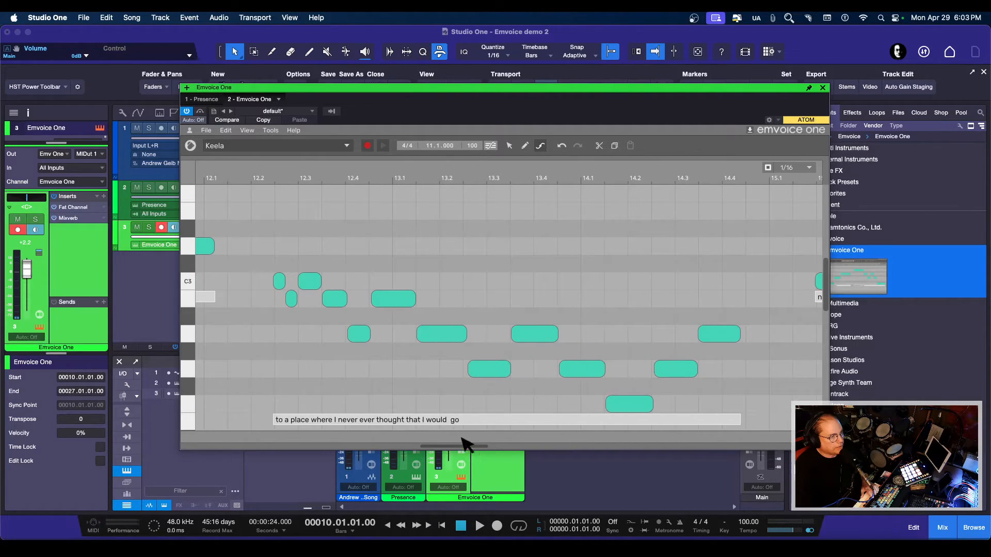
left_click(393, 301)
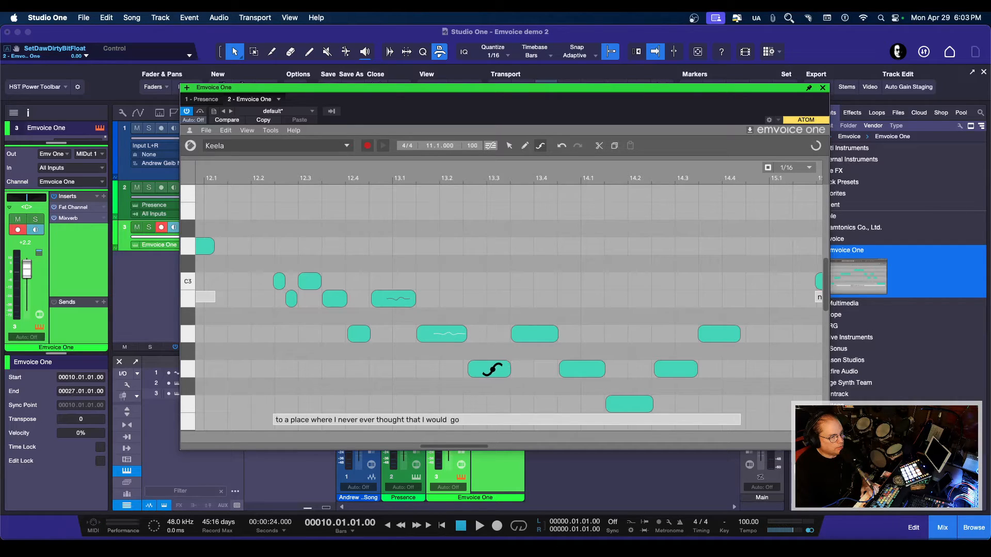
left_click(532, 333)
left_click_drag(557, 338, 547, 337)
key("space")
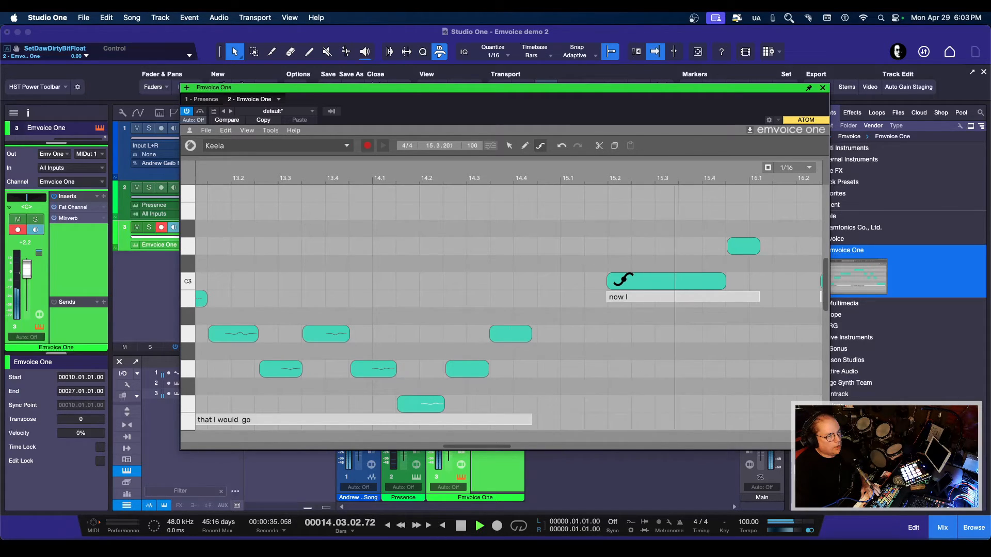
Step: Uncover the timeline, draw a vibrato on the long C3 note of "now", and audition it from bar 14
left_click_drag(496, 88, 445, 125)
left_click(423, 115)
key("space")
left_click_drag(608, 331, 697, 336)
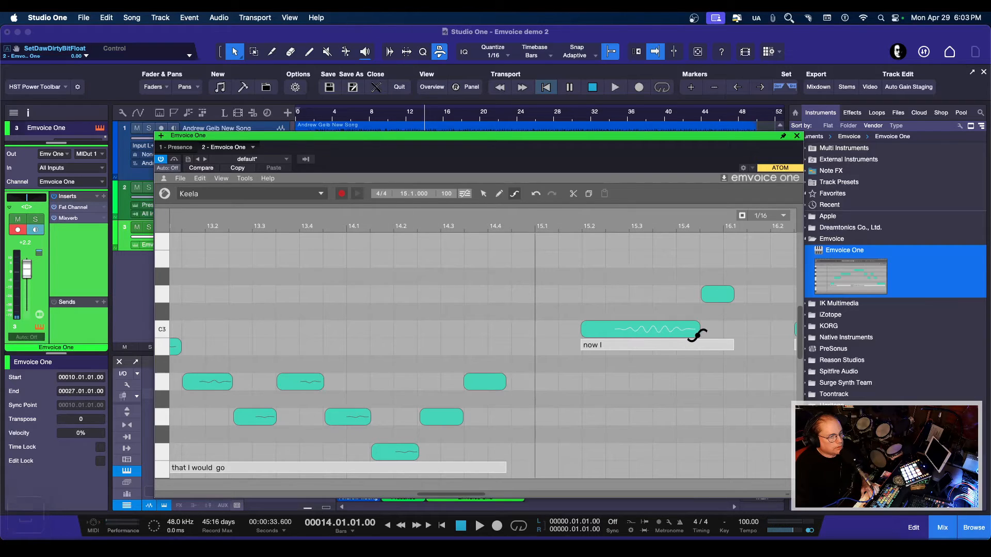
key("space")
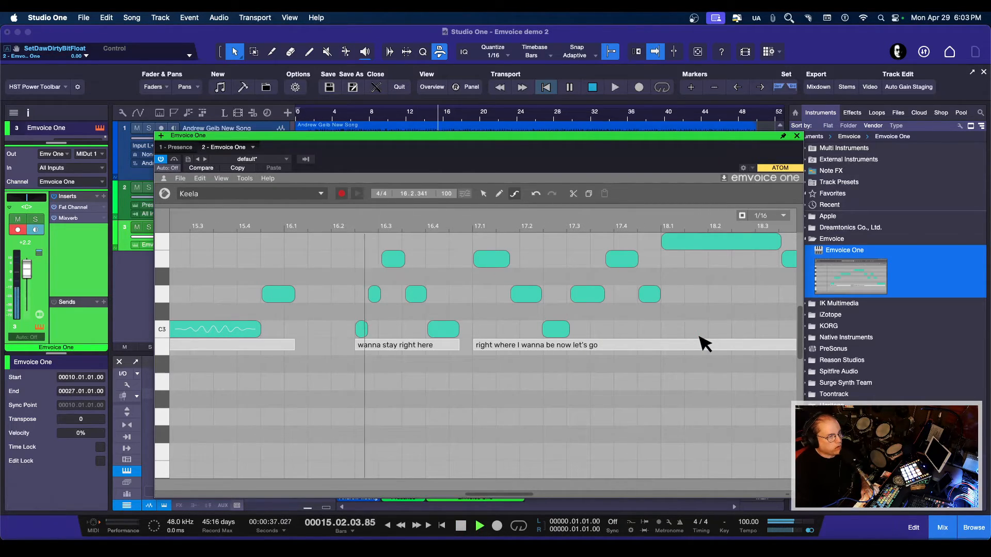
key("space")
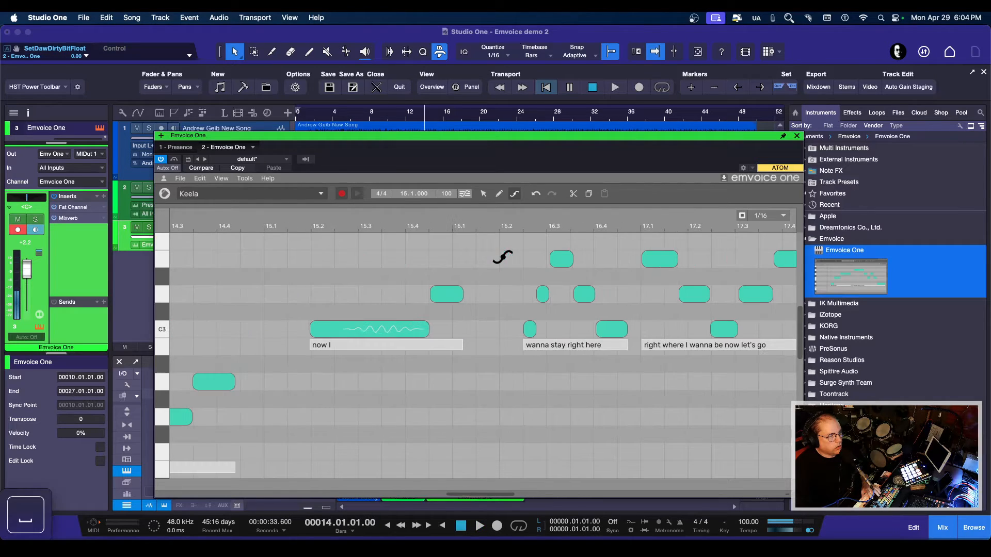
Step: Draw vibrato on the longer notes of "right where I wanna be now let's go", strongest on the long note at bar 18
left_click_drag(471, 495, 501, 494)
left_click_drag(388, 263, 427, 297)
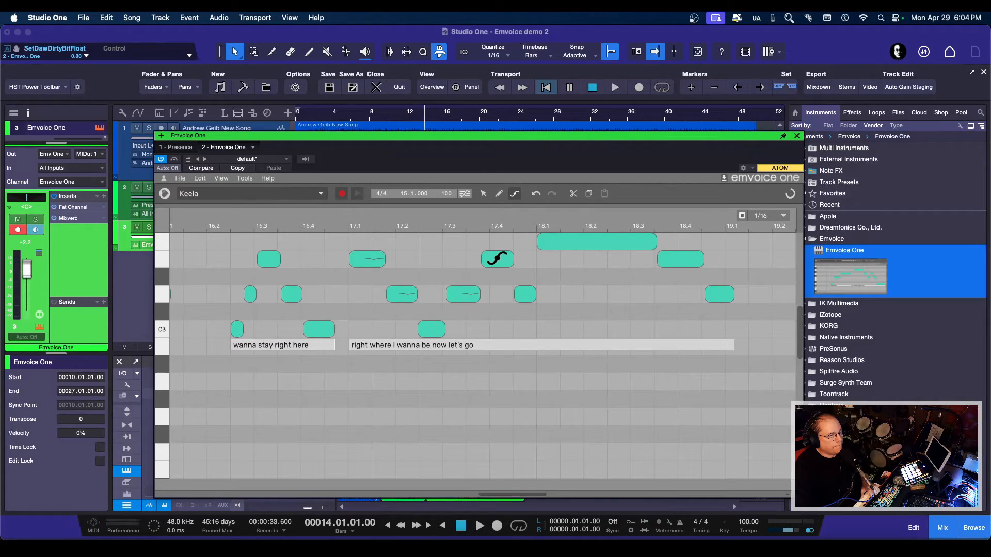
left_click_drag(569, 242, 646, 241)
left_click_drag(678, 260, 704, 263)
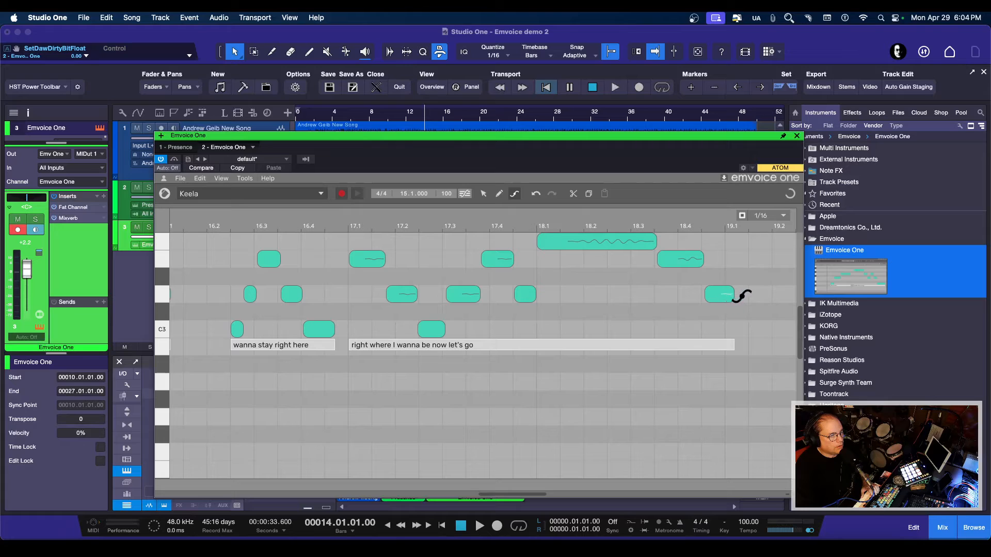
Step: Draw light vibrato on all five notes of "anywhere but here" at bar 22, then return to the selection tool
left_click_drag(505, 494, 609, 488)
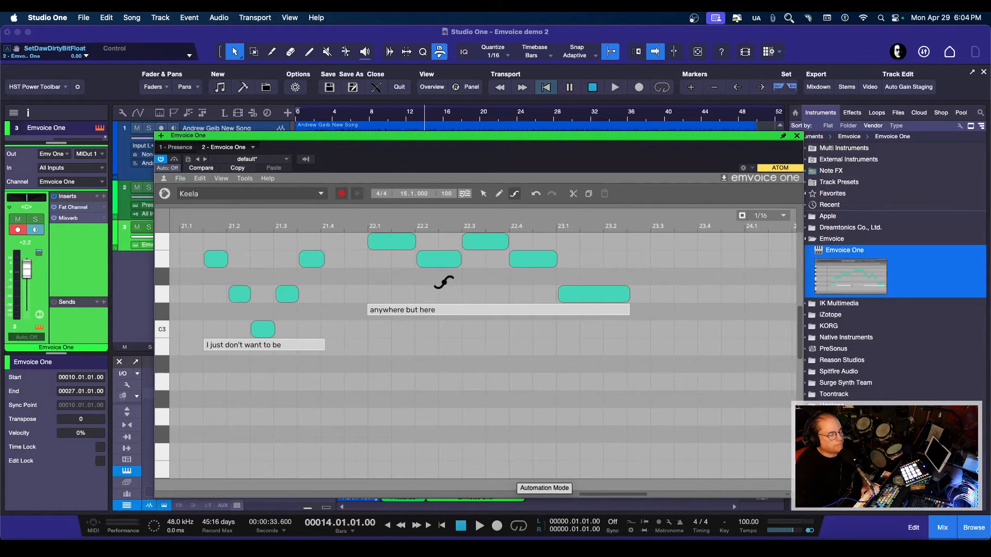
left_click_drag(413, 247, 427, 259)
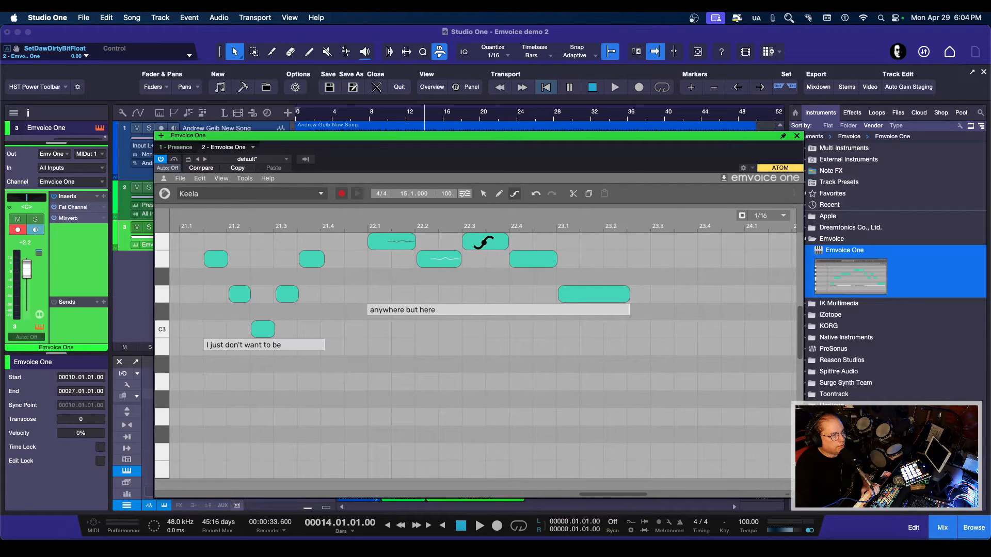
left_click_drag(507, 246, 524, 261)
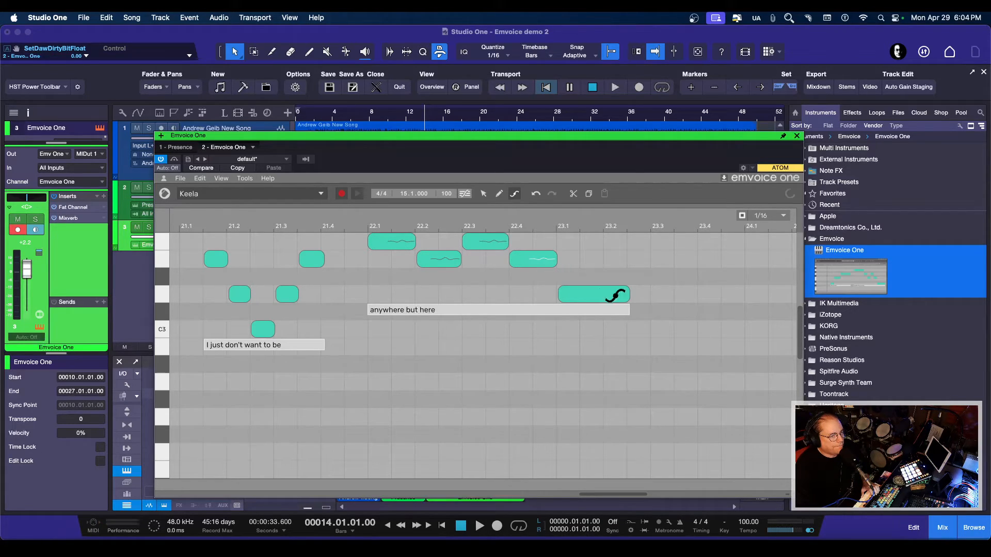
left_click_drag(582, 294, 600, 298)
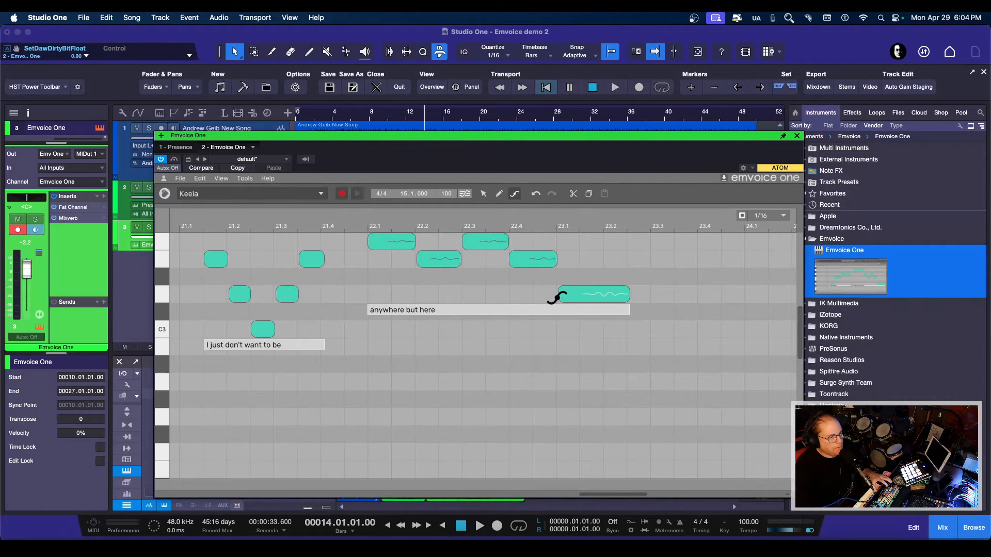
key("super")
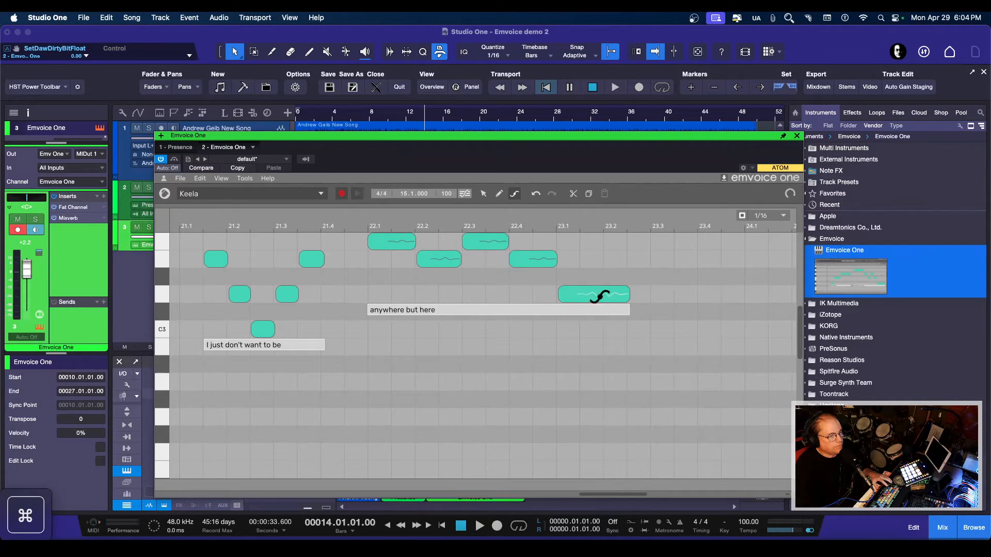
left_click(484, 194)
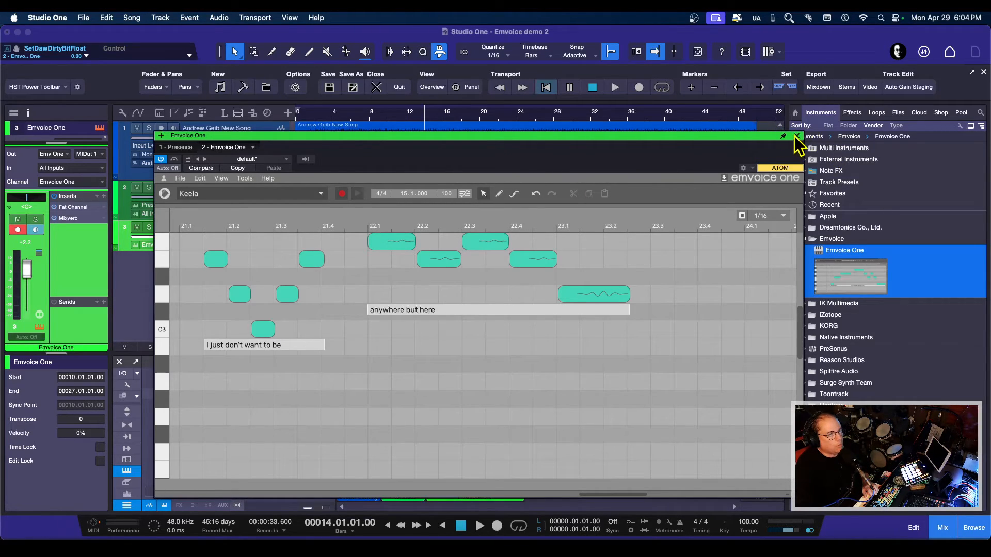
Step: Close the Emvoice One editor, listen to the full mix from bar 9, and even out the track heights in the arrangement
left_click(796, 137)
left_click(382, 109)
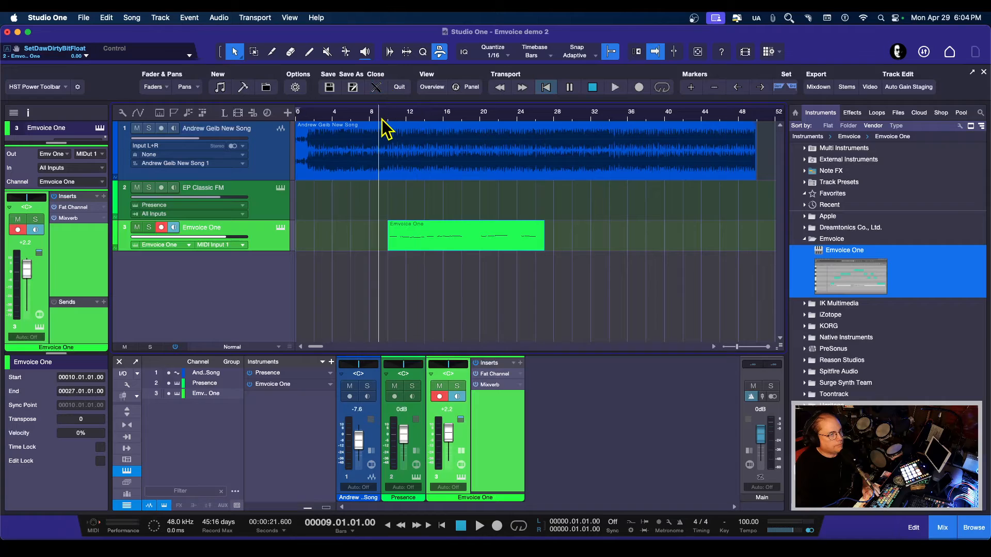
key("space")
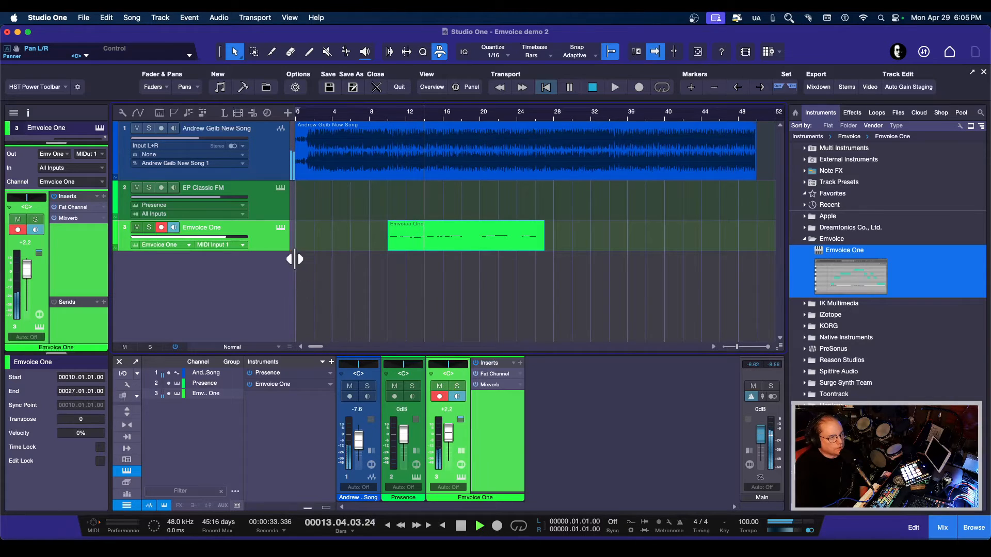
left_click_drag(288, 388, 287, 381)
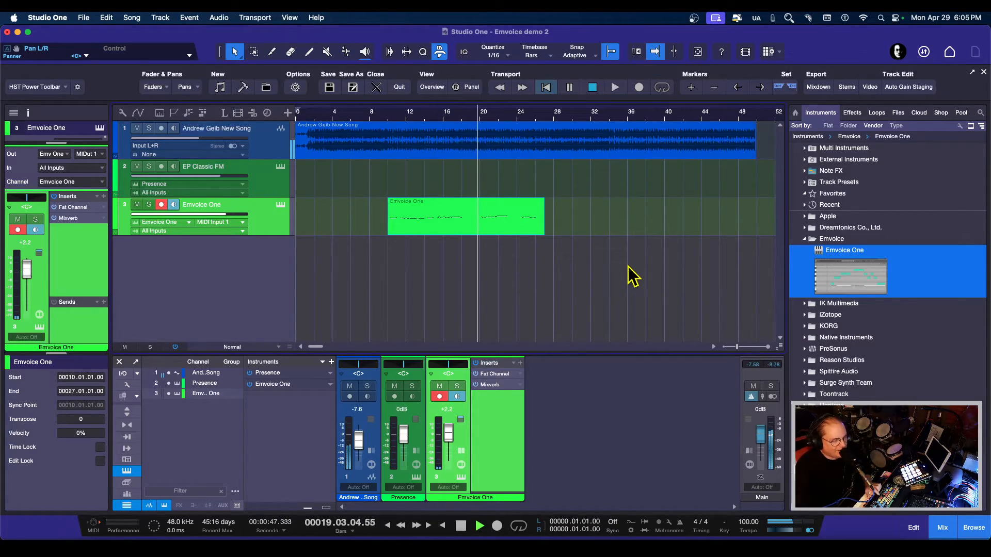
key("space")
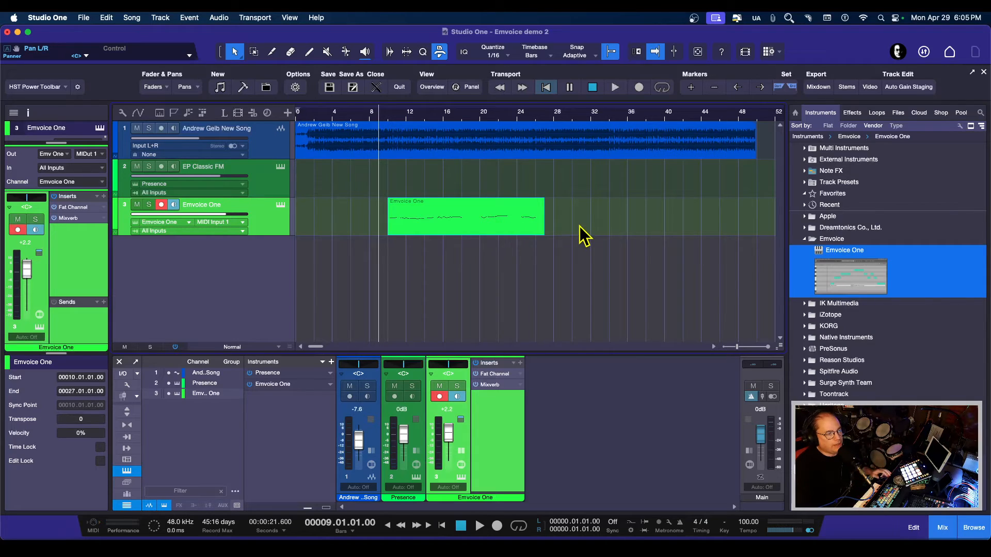
Step: Save the song and bounce the Emvoice One instrument part to a new audio track
left_click(329, 87)
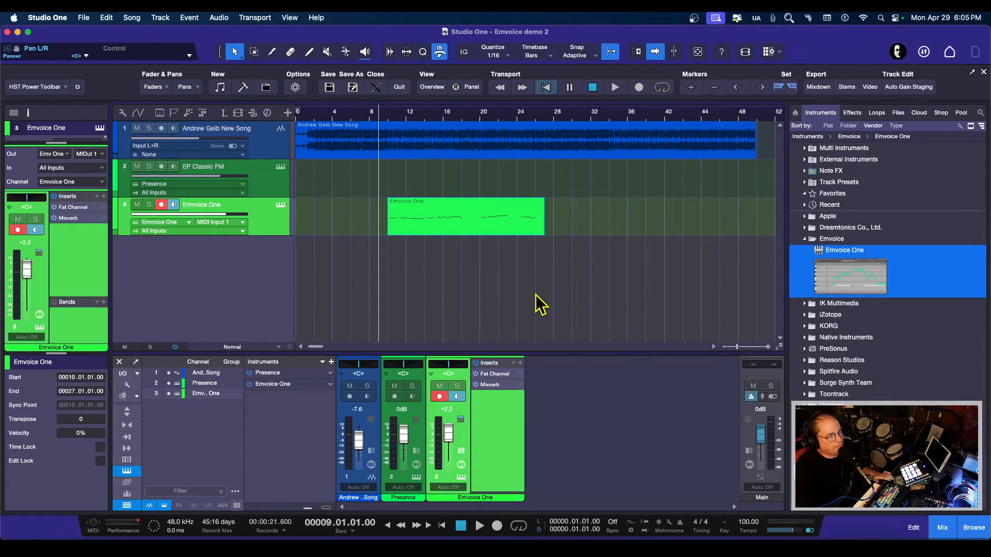
right_click(466, 232)
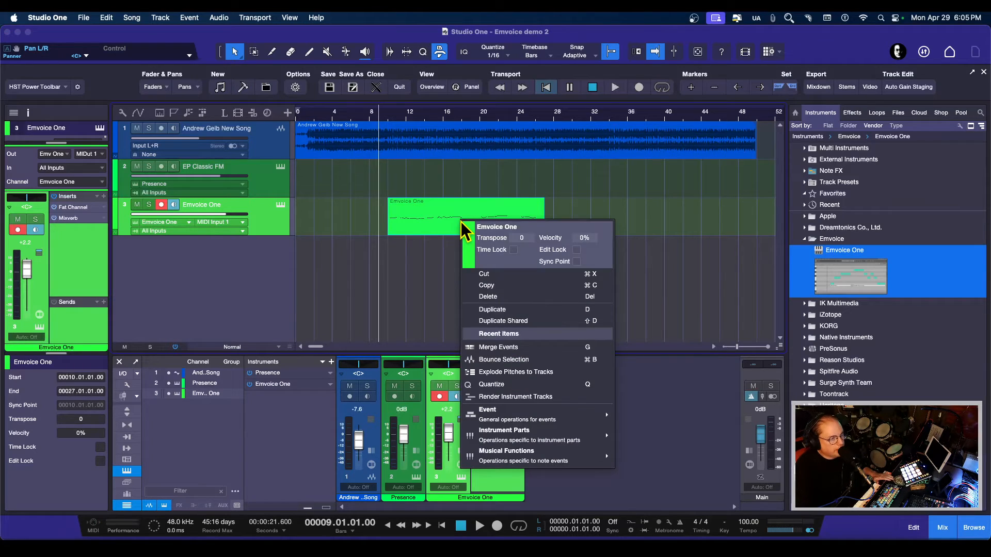
left_click(503, 359)
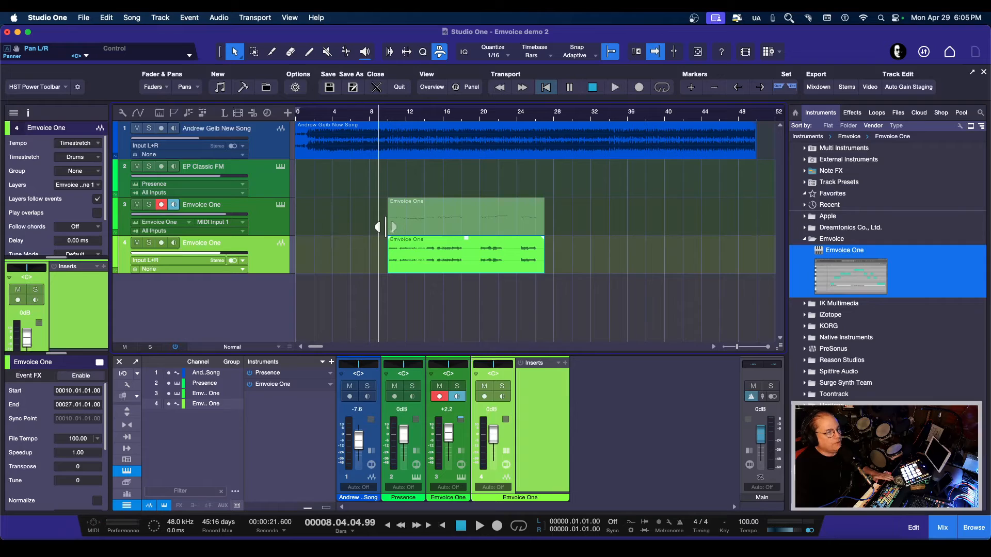
Step: Pull the Emvoice One instrument track's volume fully down and listen to the bounced audio vocal from bar 9
left_click_drag(225, 215, 122, 223)
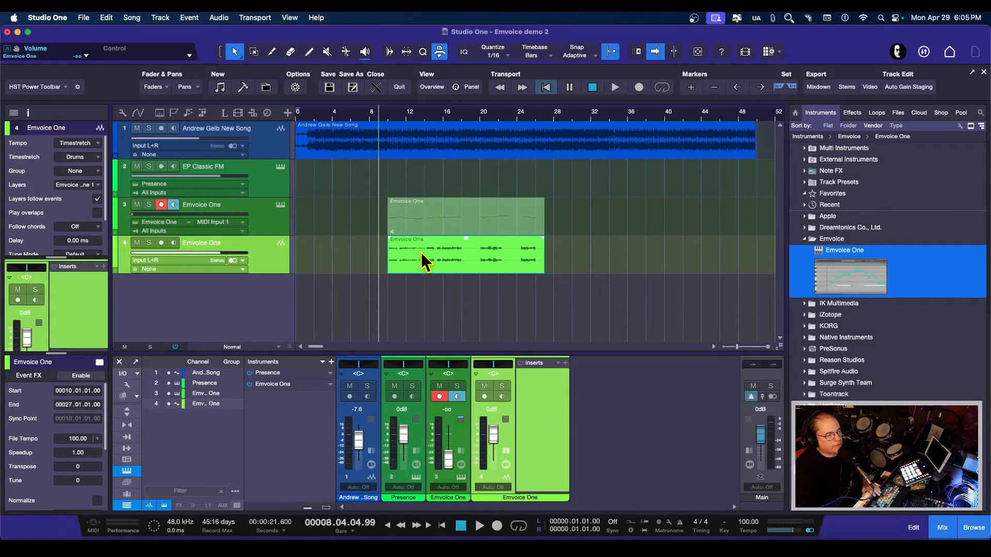
key("space")
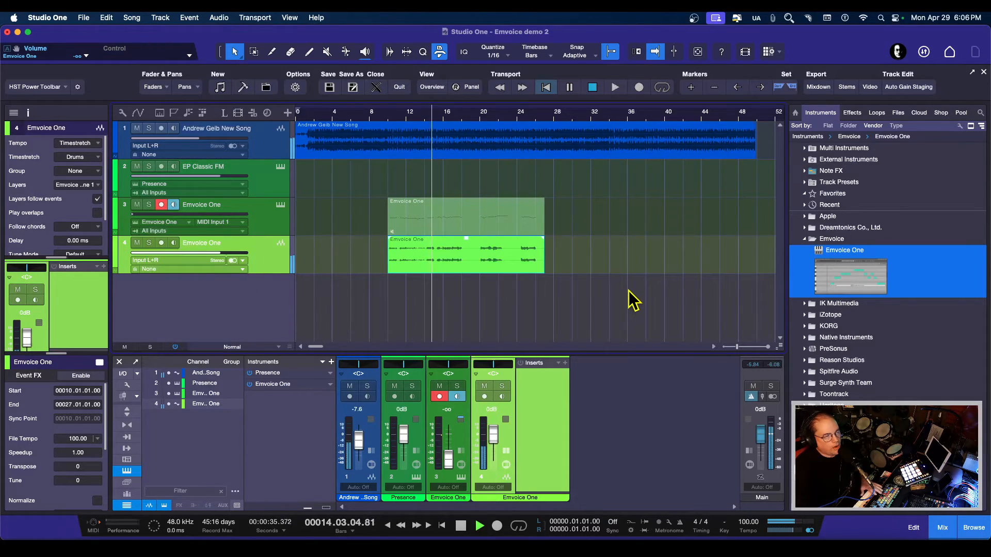
key("space")
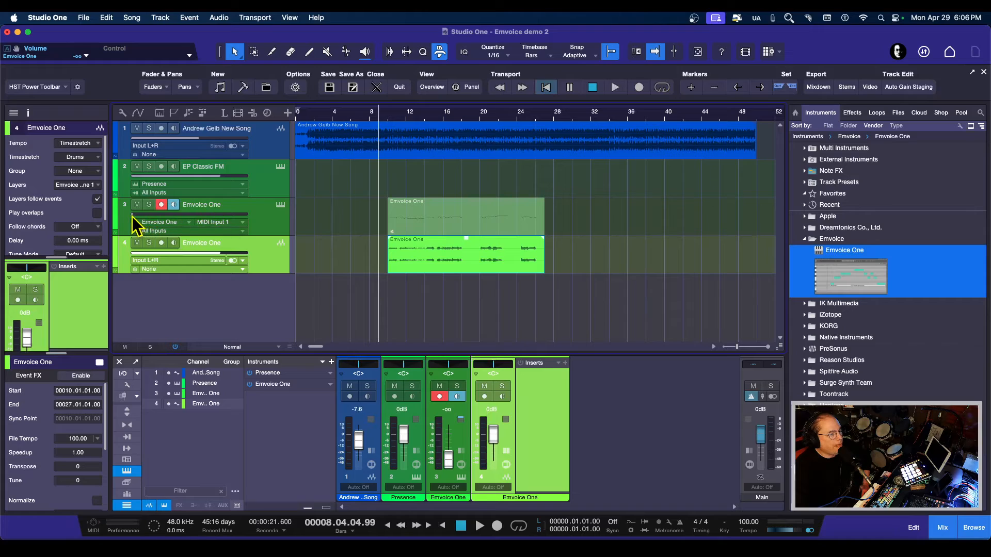
Step: Set the Emvoice One instrument track to -1.7 dB, mute the bounced audio track, and unmute the instrument part
left_click_drag(134, 215, 215, 219)
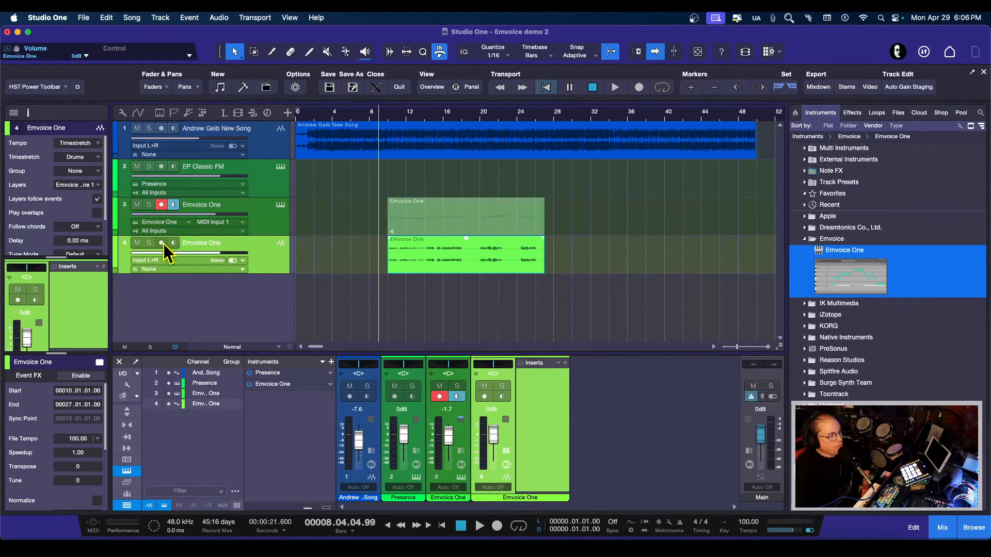
left_click(137, 243)
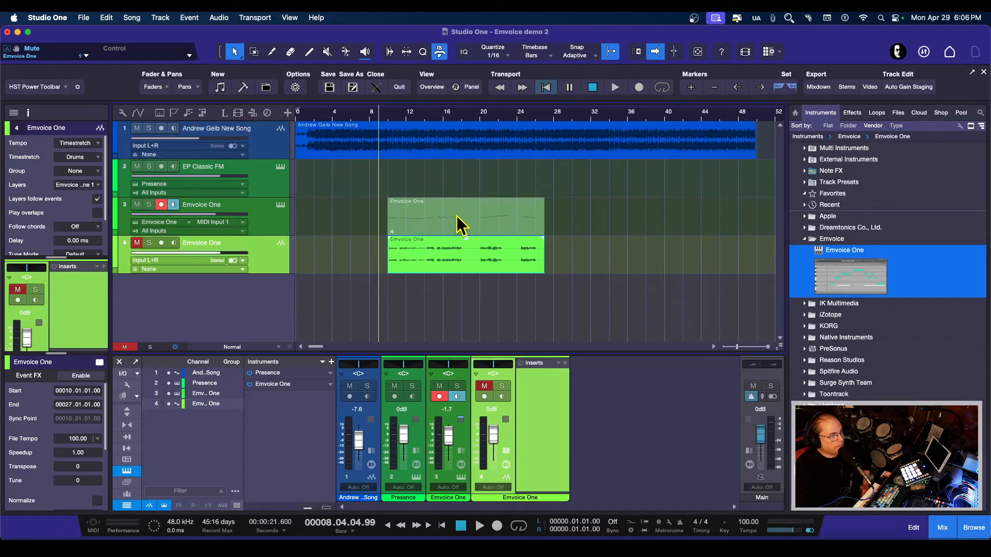
left_click(327, 51)
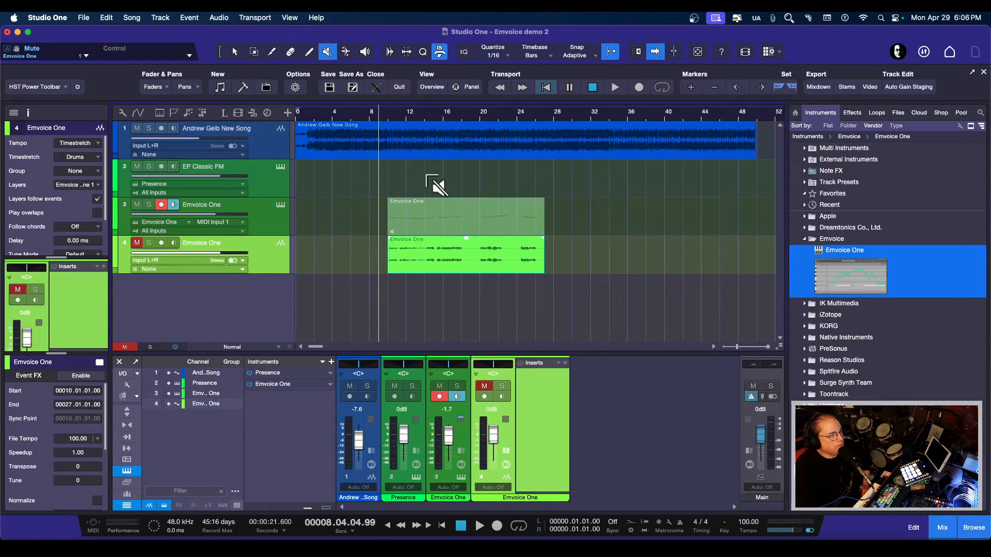
left_click(455, 220)
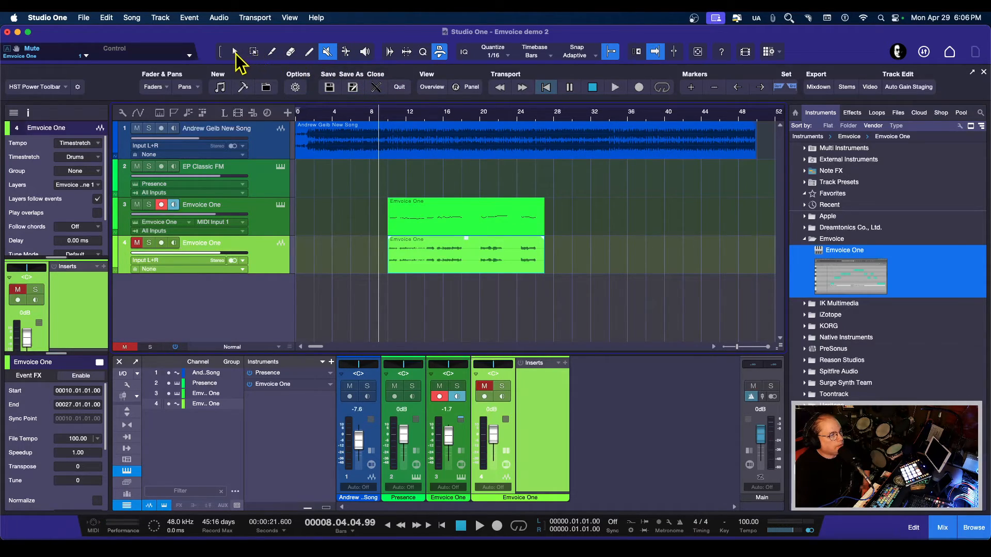
left_click(235, 53)
Step: Open the Emvoice One editor, switch the voice to Keela's Alternate Take preset, and audition it with the song from bar 9
left_click(280, 205)
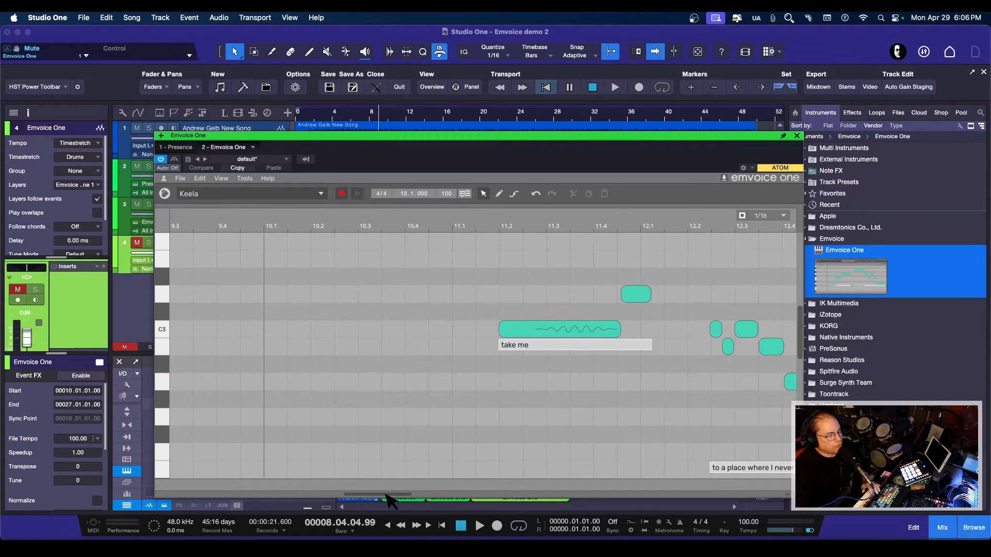
left_click_drag(386, 494, 410, 495)
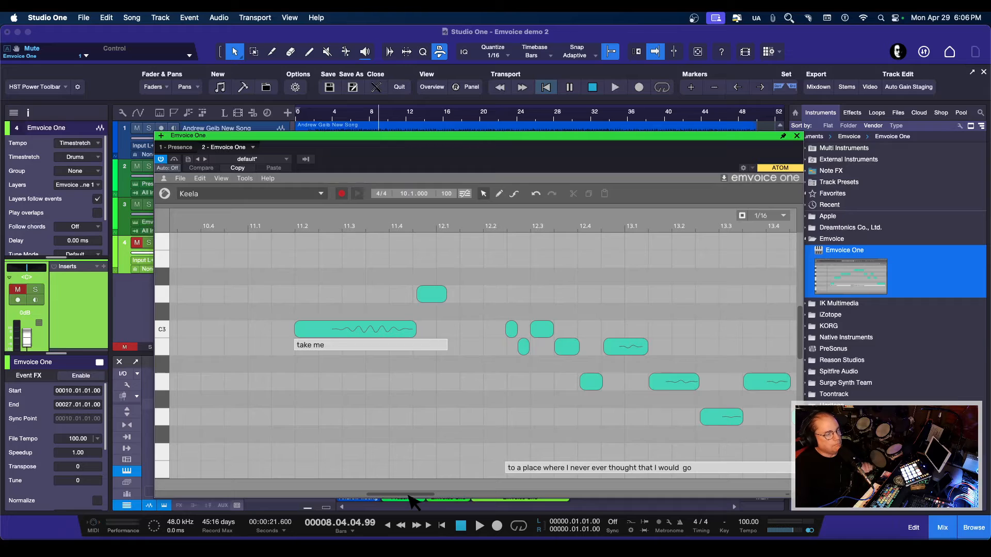
left_click(281, 199)
mouse_move(266, 245)
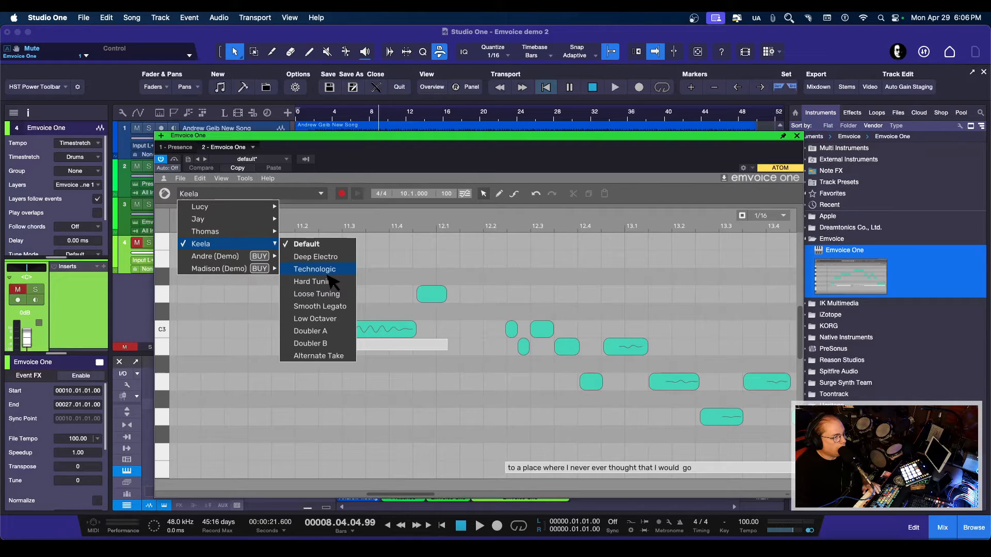
left_click(316, 357)
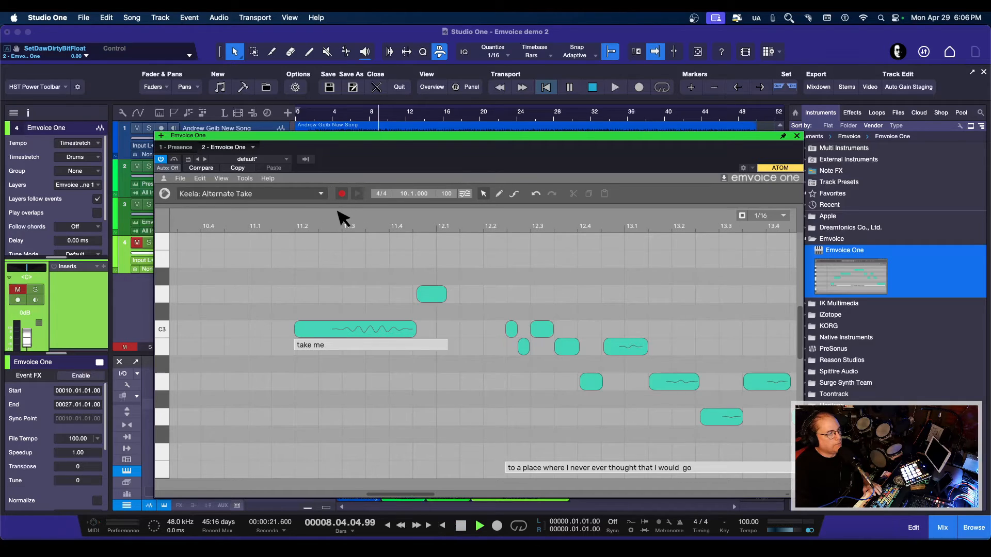
key("space")
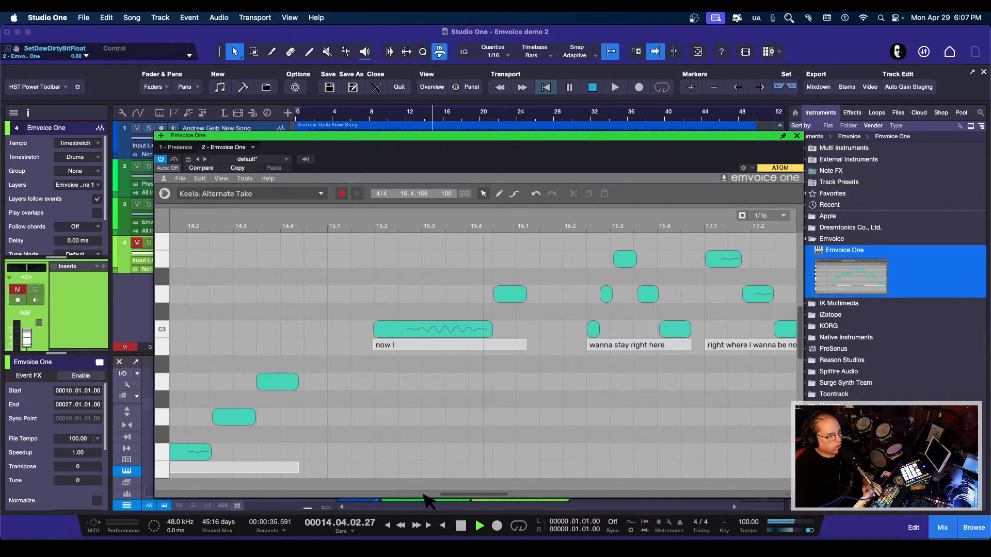
key("space")
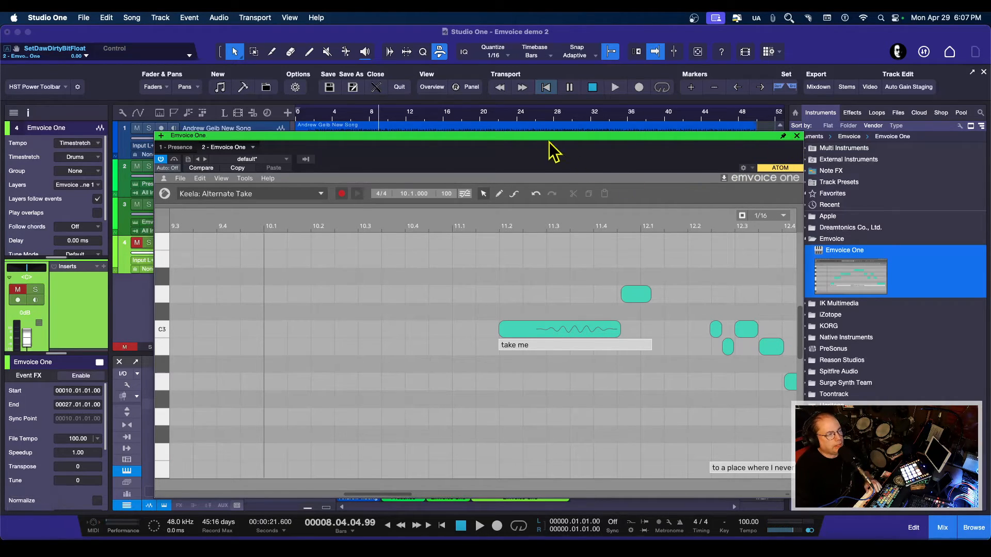
Step: Close the Emvoice One editor and bounce the alternate take's instrument part to a new audio track
left_click(797, 136)
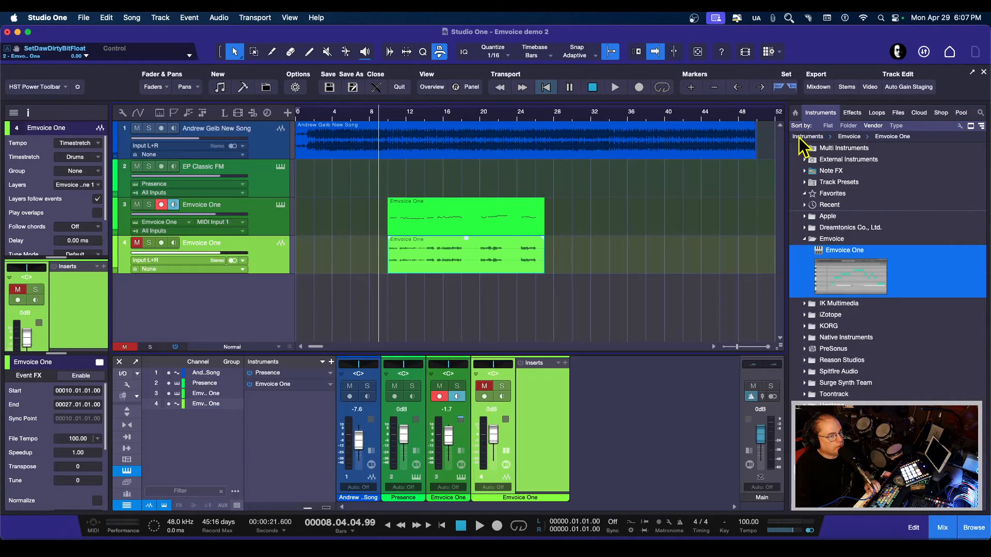
right_click(450, 214)
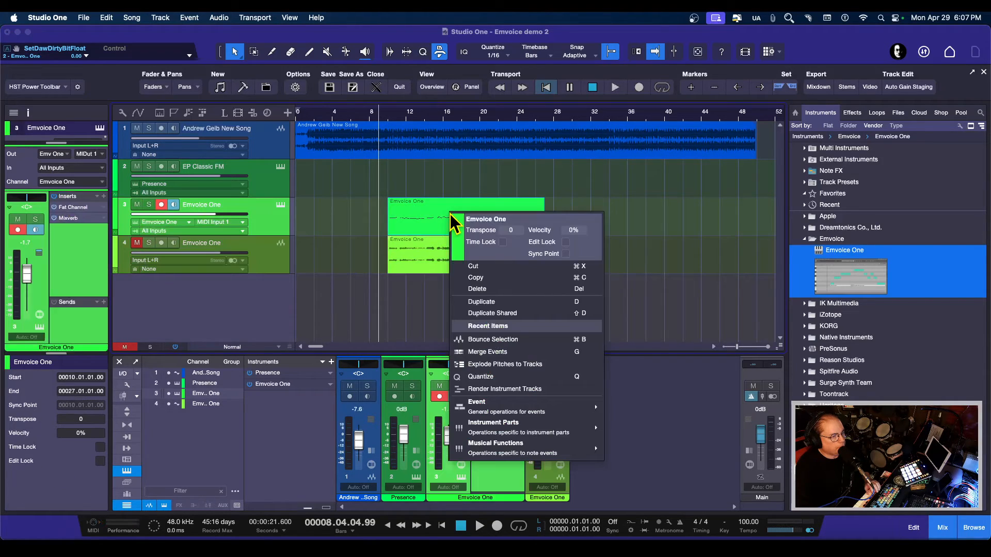
left_click(508, 339)
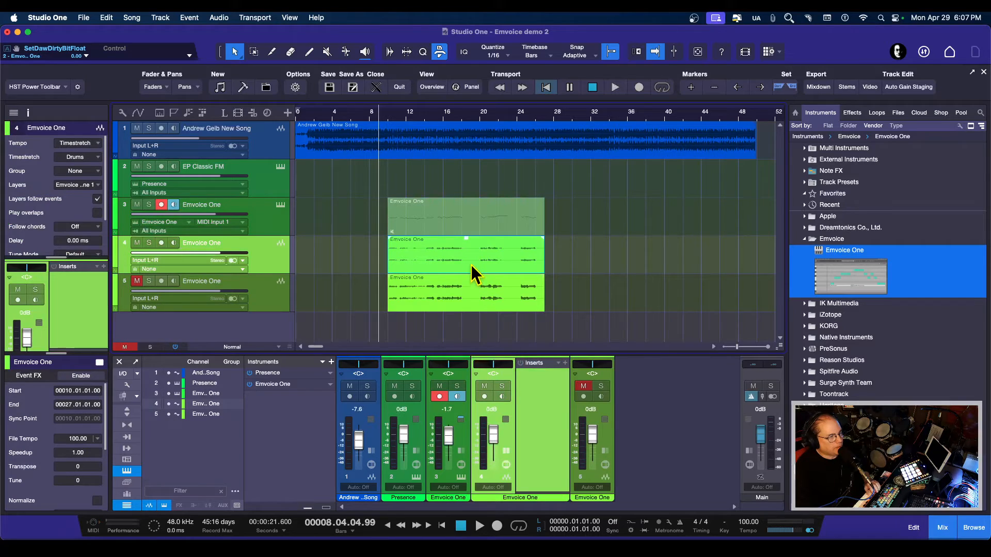
Step: Move the new bounce below the first one, unmute the first bounce, pull the instrument track's volume fully down, and audition both takes
left_click_drag(270, 259, 283, 322)
left_click(136, 243)
left_click_drag(217, 216, 116, 219)
key("space")
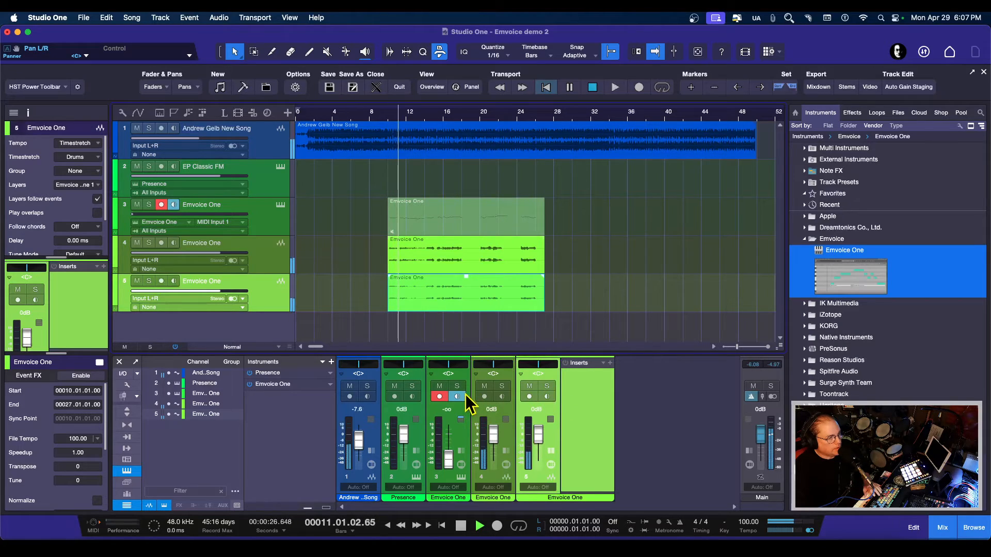
key("space")
Step: Pan the first bounced vocal hard left and the alternate take hard right, and start playback from bar 9
left_click(270, 252)
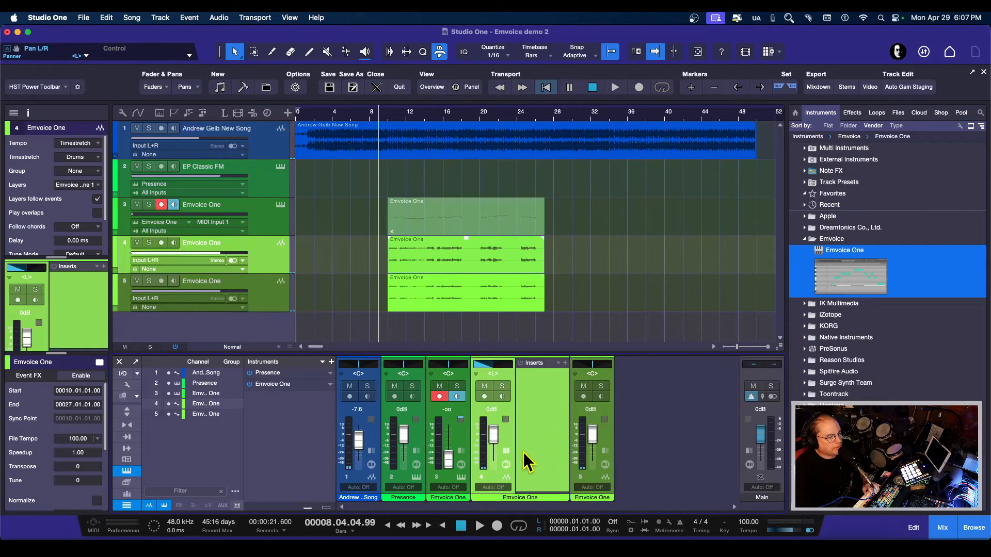
left_click(507, 450)
left_click_drag(542, 371, 615, 379)
key("space")
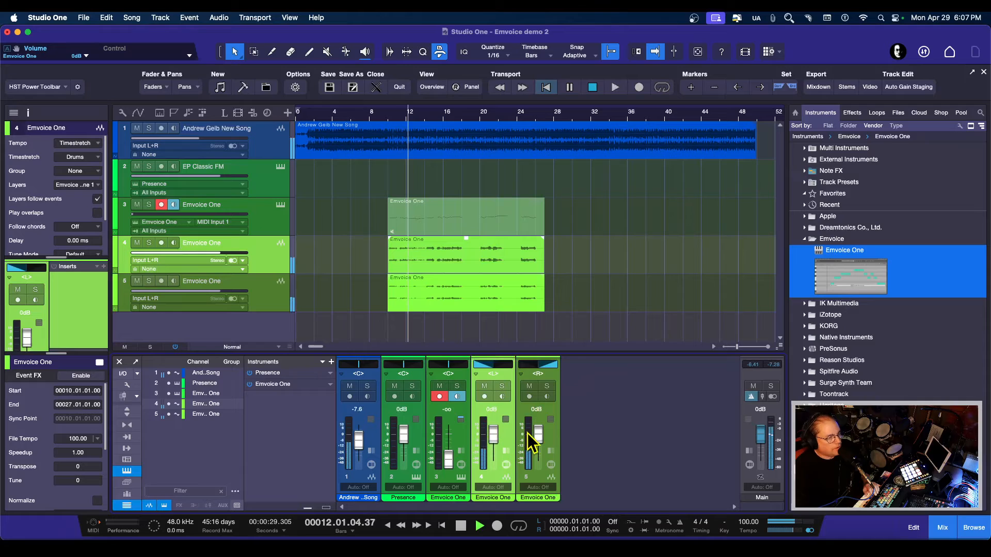
Step: Disarm recording on the Emvoice One instrument track and raise the alternate take's fader to +4.1 dB during playback
left_click(440, 397)
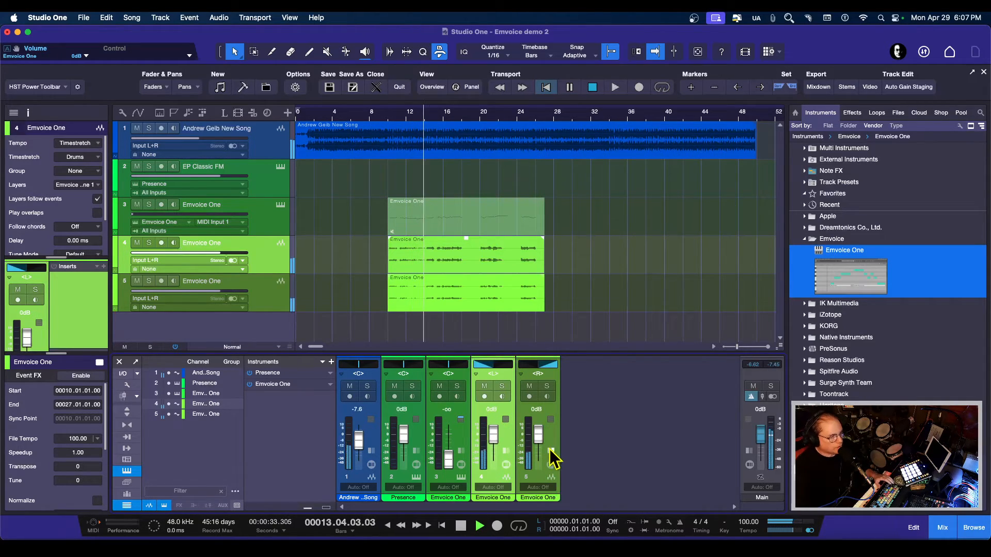
left_click_drag(540, 437, 539, 435)
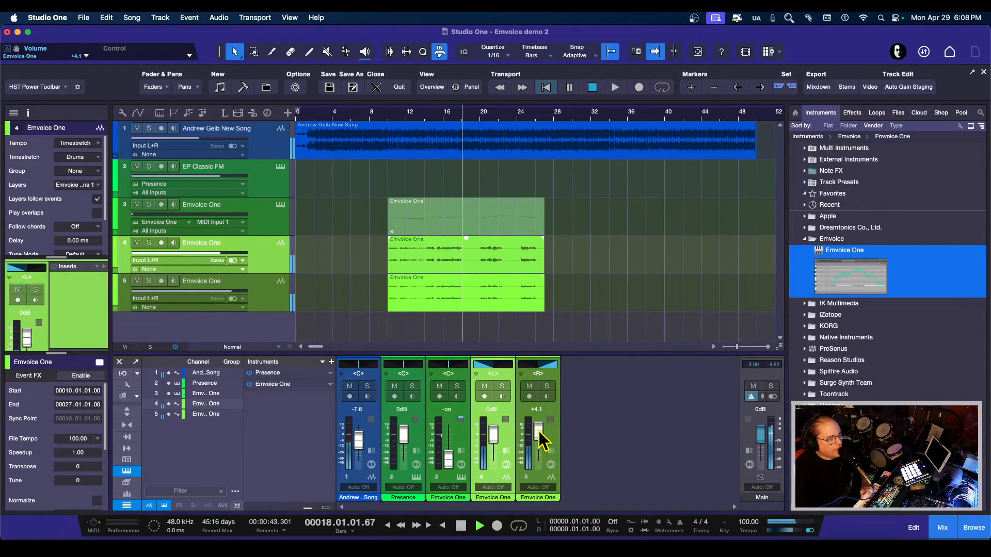
key("space")
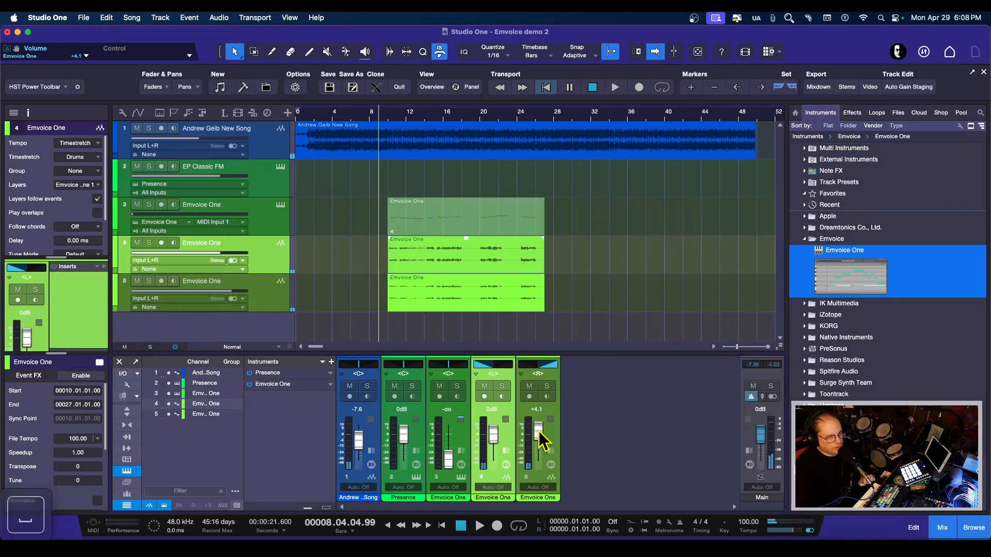
Step: Raise the alternate take's event gain by 2.7 dB, set its fader to +0.2 dB, and listen from bar 14
left_click(469, 288)
left_click_drag(468, 281, 489, 295)
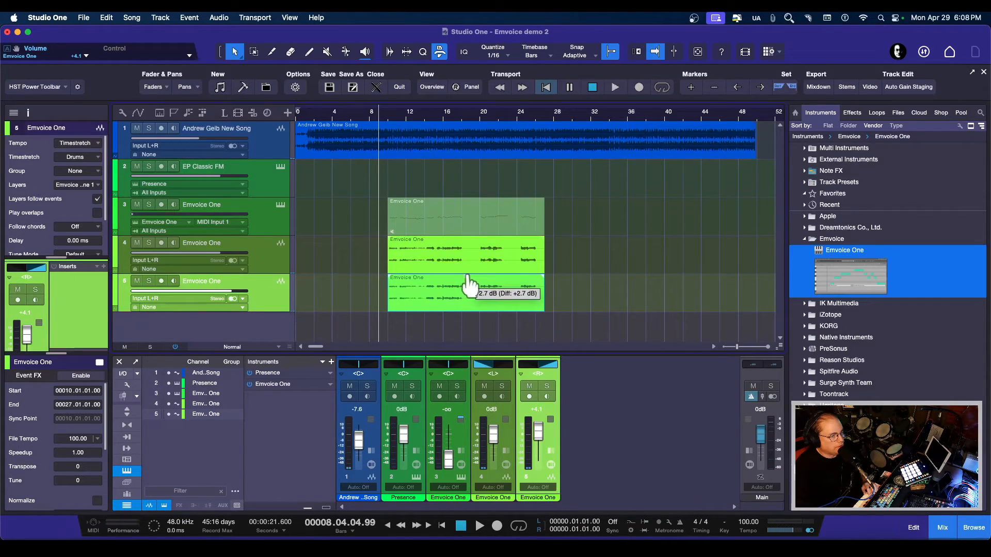
left_click_drag(538, 420, 539, 429)
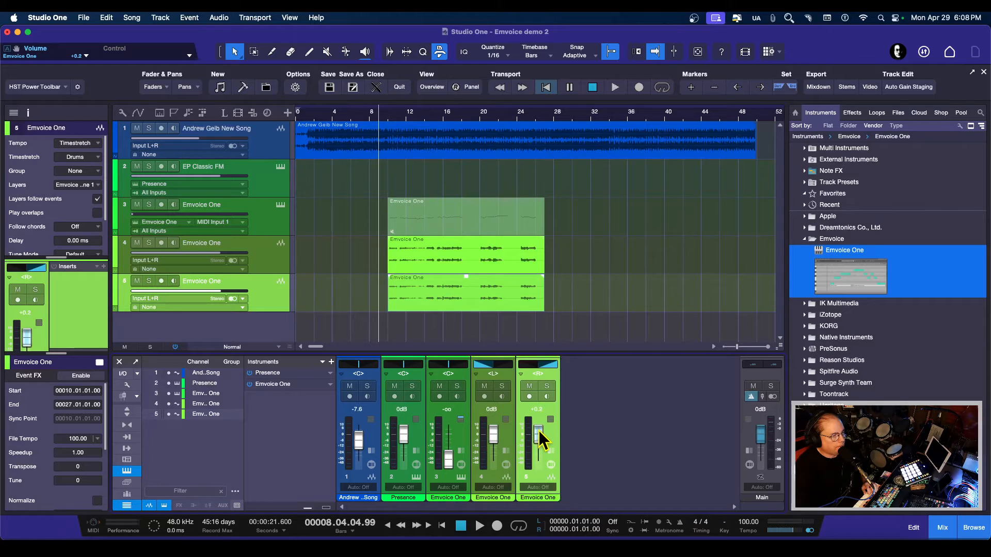
left_click(426, 115)
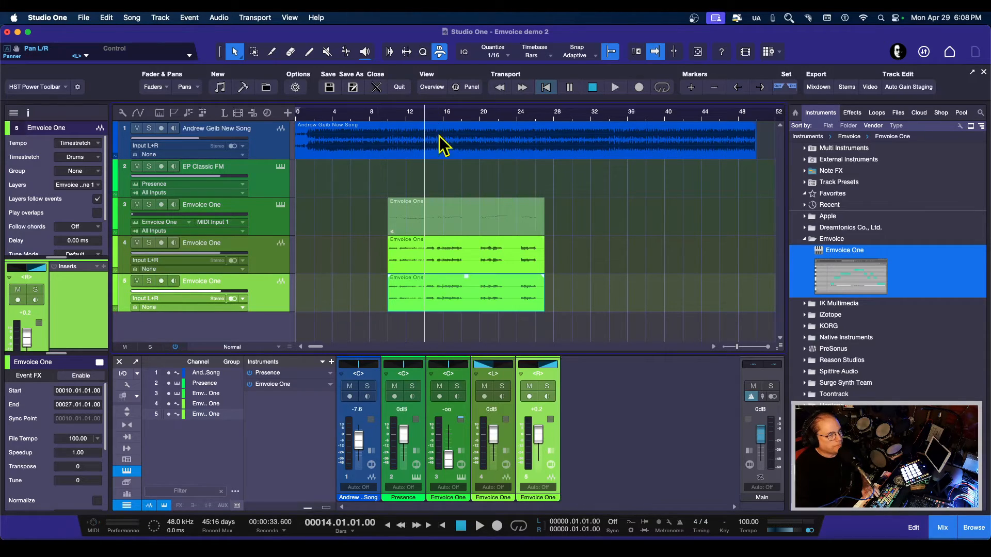
key("space")
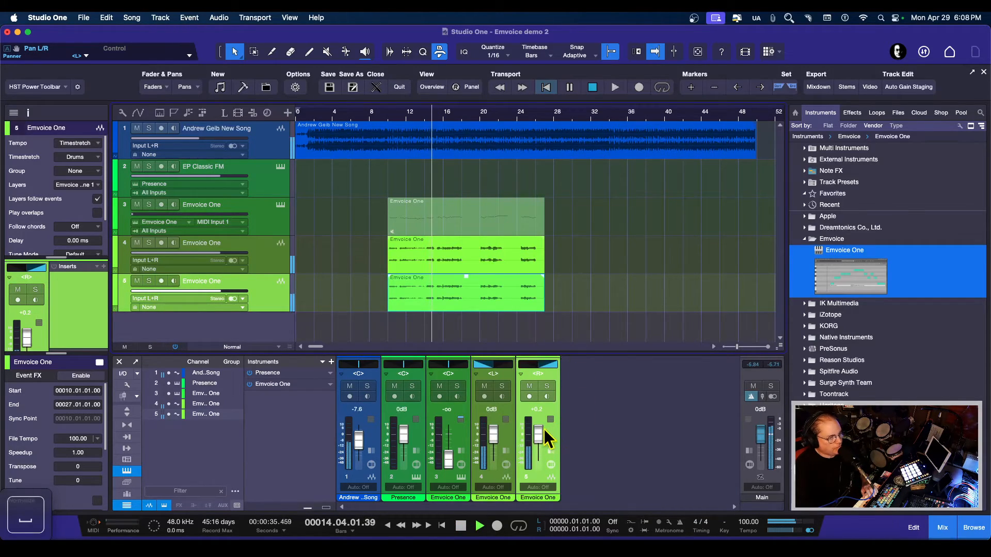
key("space")
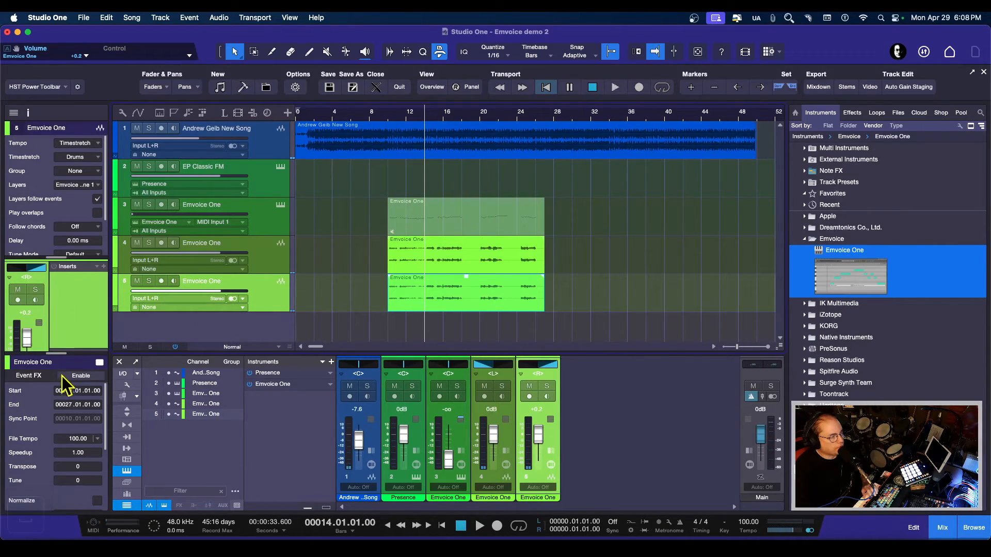
Step: Try a -26 ms delay on the alternate take's track, settle on -20 ms, and audition from bar 14
left_click_drag(58, 355, 58, 408)
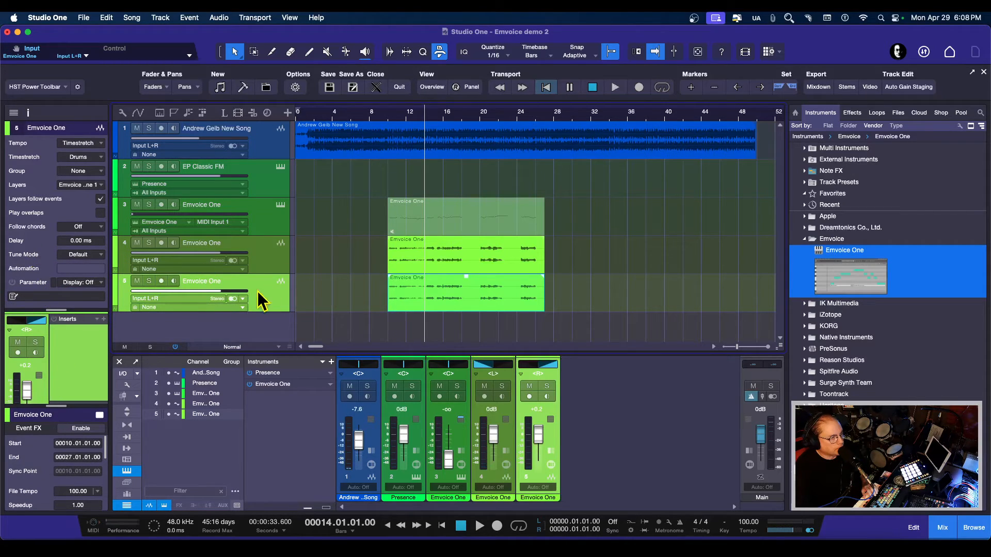
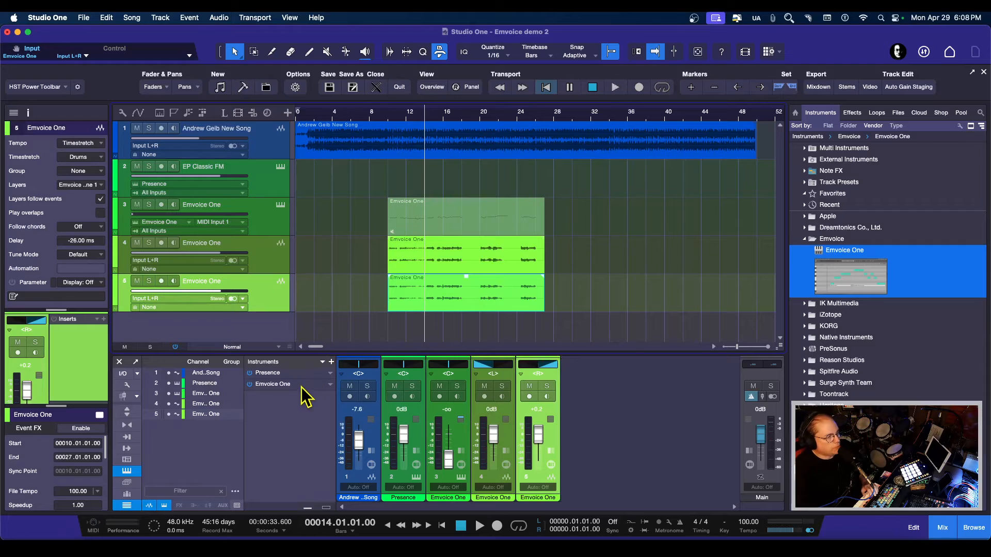
key("space")
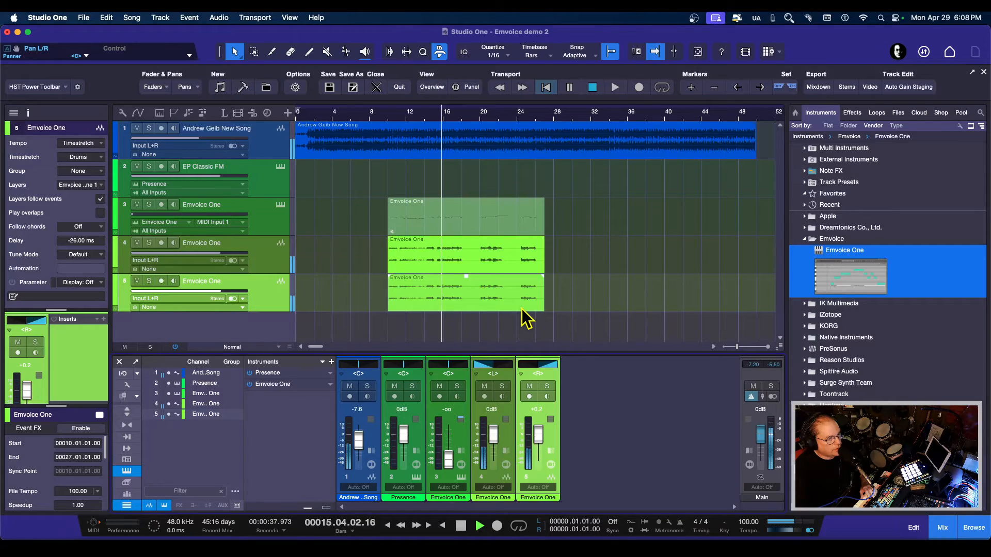
key("space")
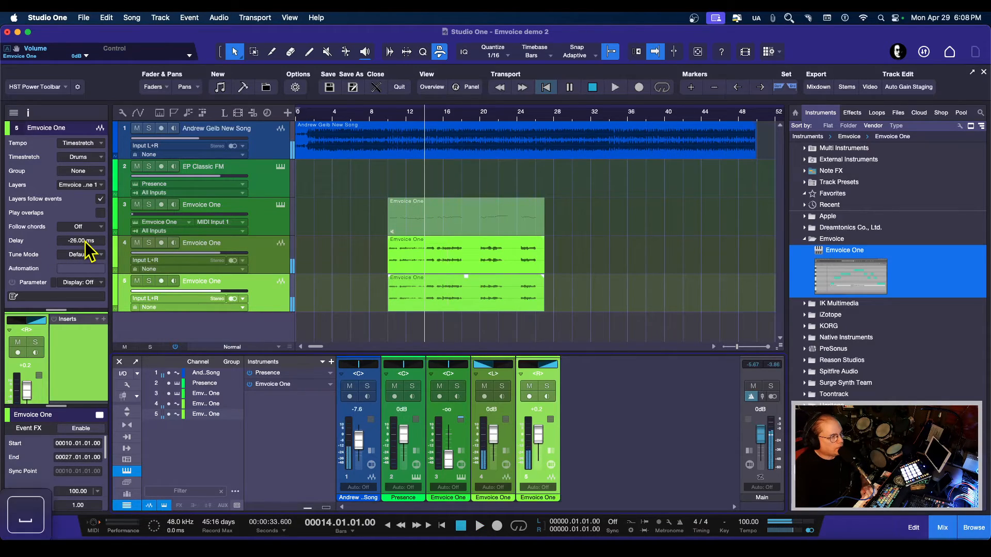
scroll(85, 242, "up", 1)
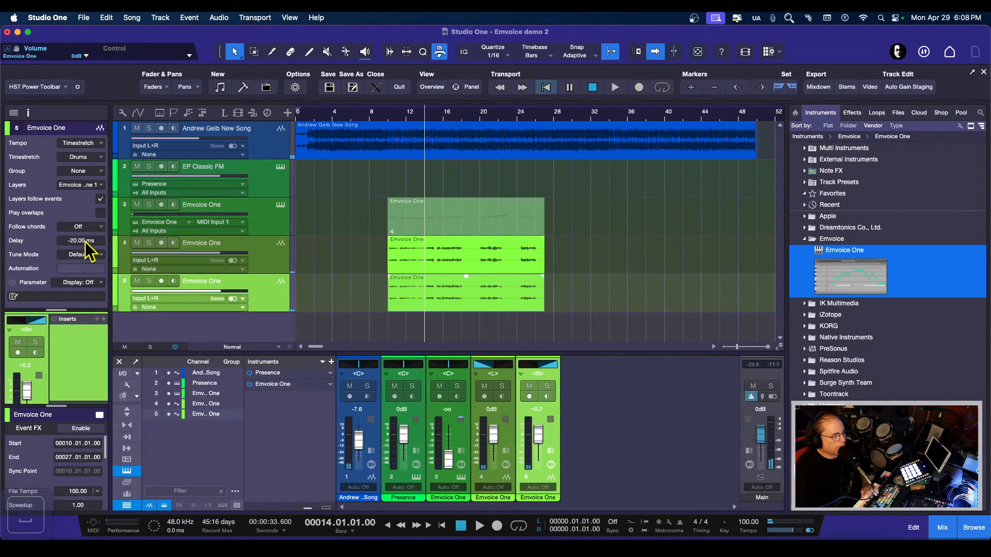
key("space")
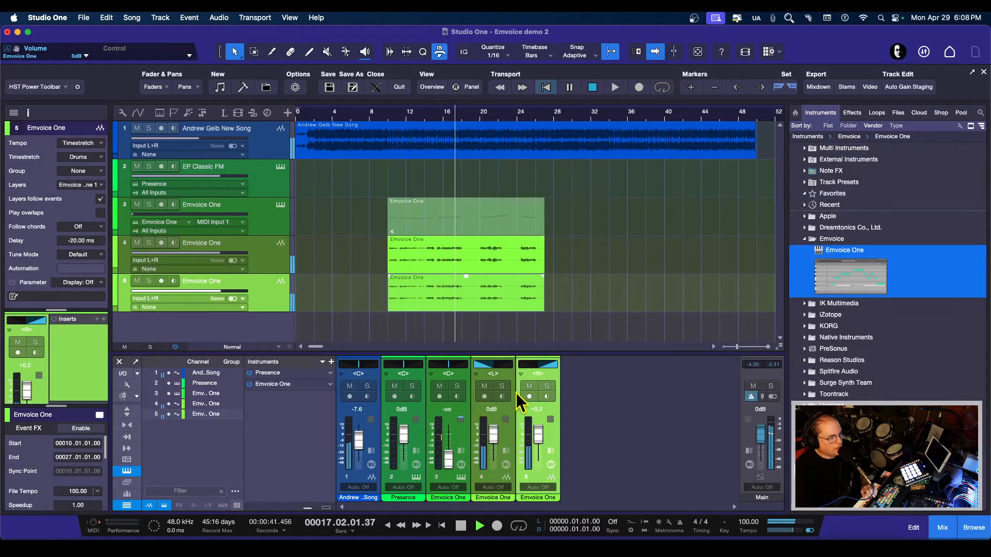
key("space")
Step: Narrow the panning of the two bounced vocals to L21 and R29, and listen from bar 14
left_click_drag(482, 377, 544, 367)
key("space")
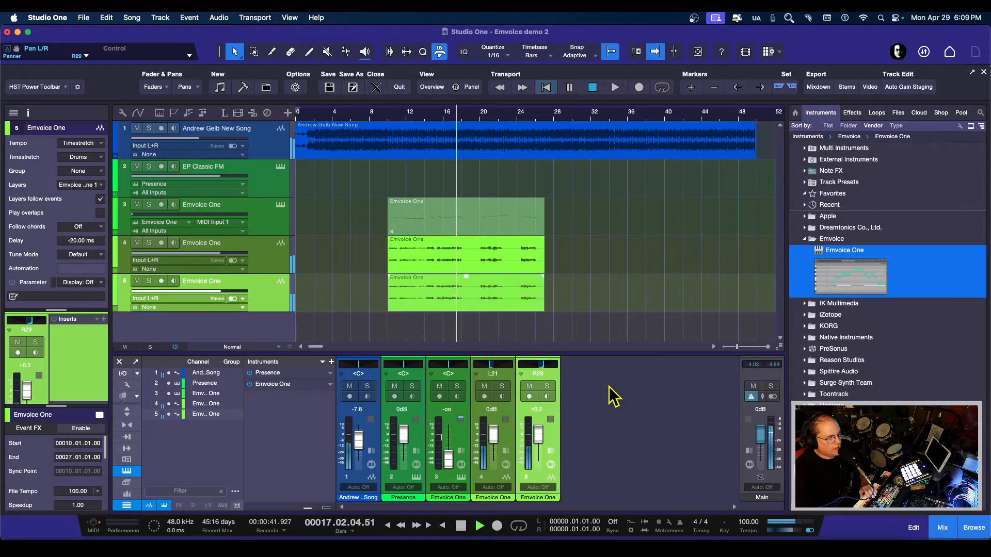
key("space")
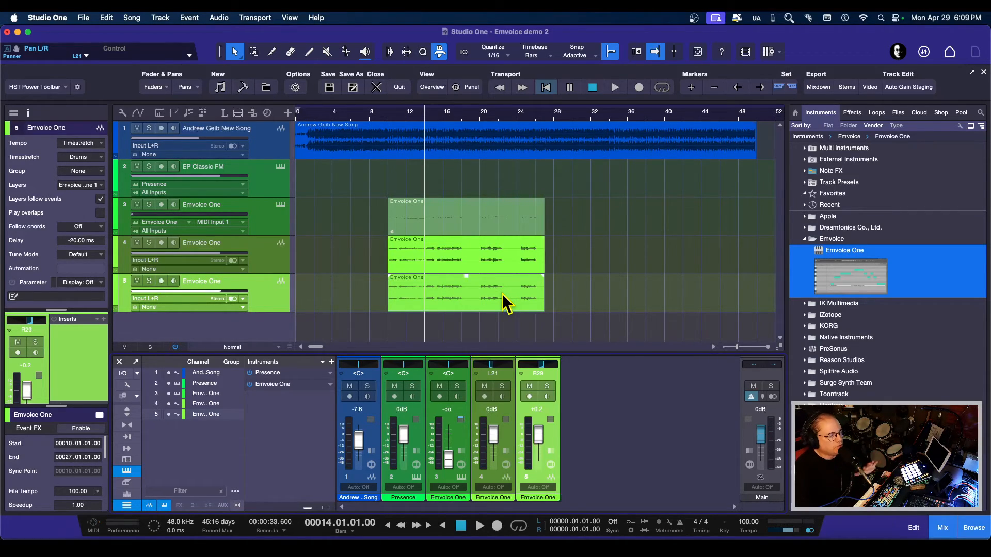
Step: Set the alternate take event's Tune to -10 and audition the detuned double from bar 14
left_click_drag(54, 307, 56, 290)
left_click_drag(58, 405, 62, 342)
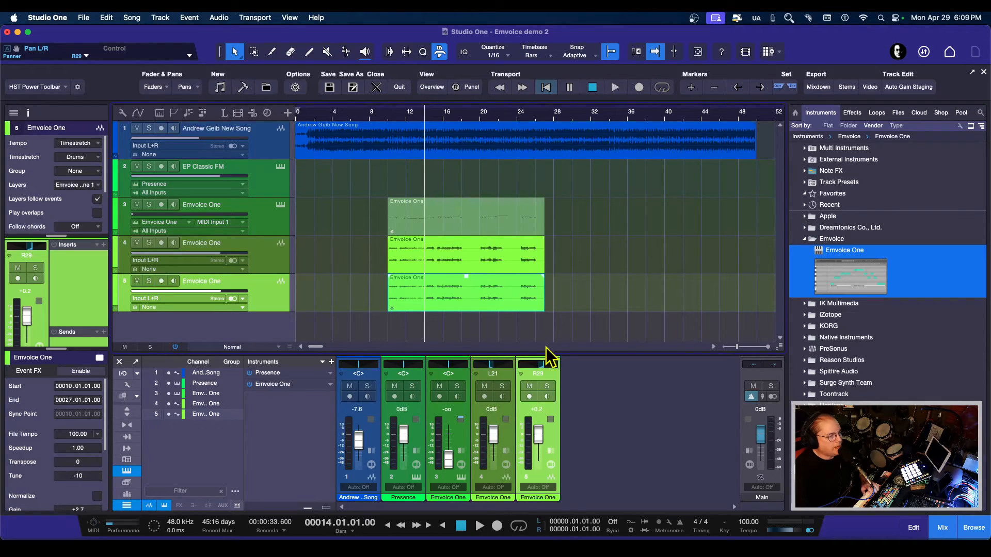
key("space")
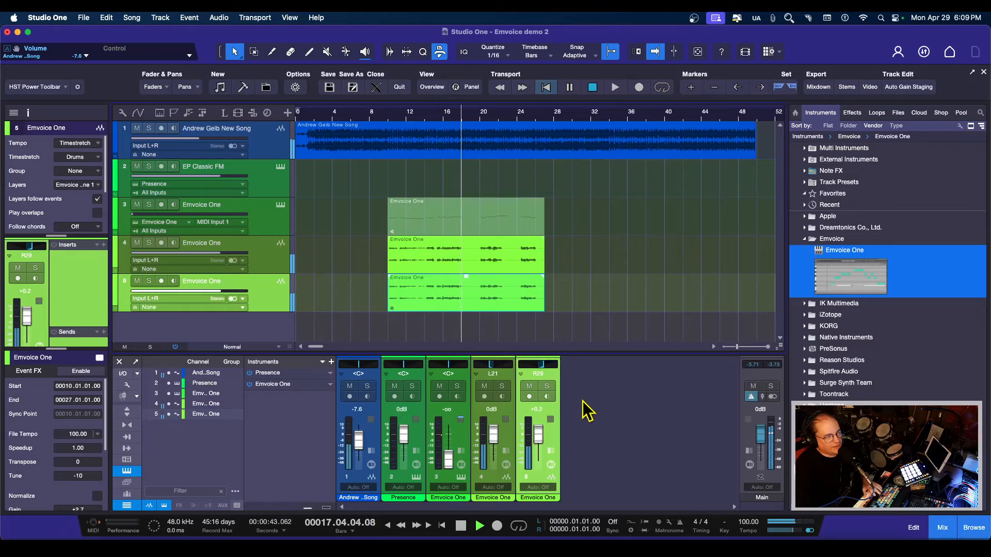
key("space")
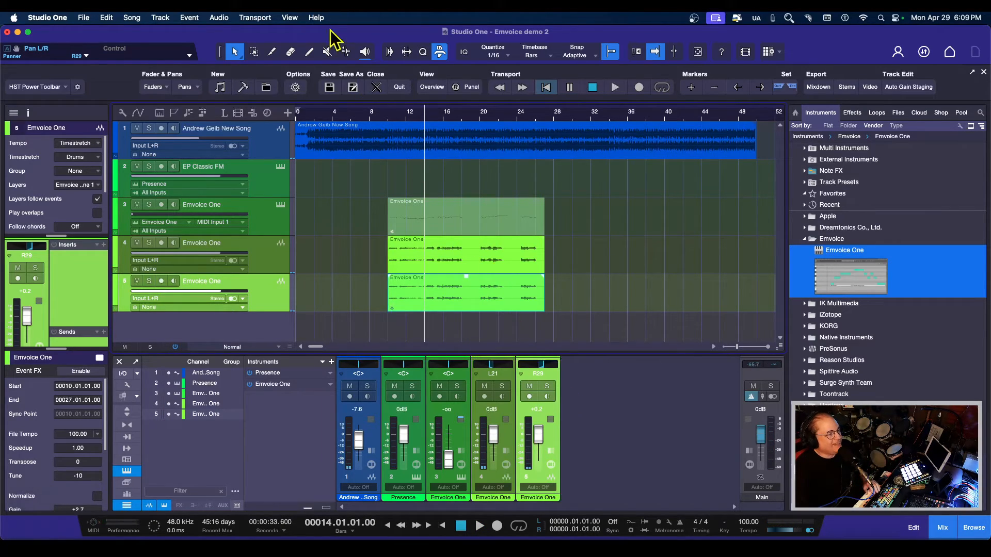
Step: Save the song and open the alternate take's event in Melodyne, enlarging the editor and fitting all tracks above it
left_click(331, 91)
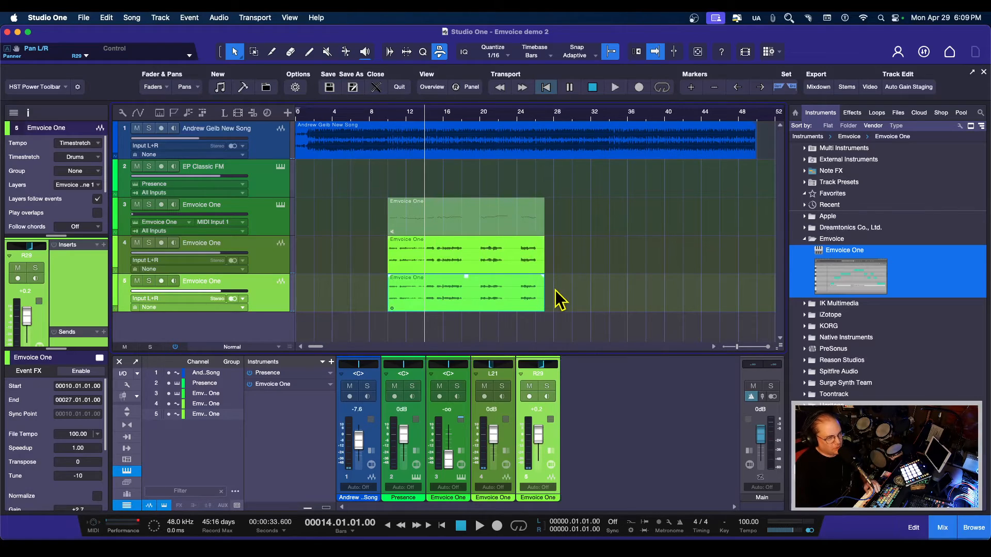
right_click(467, 293)
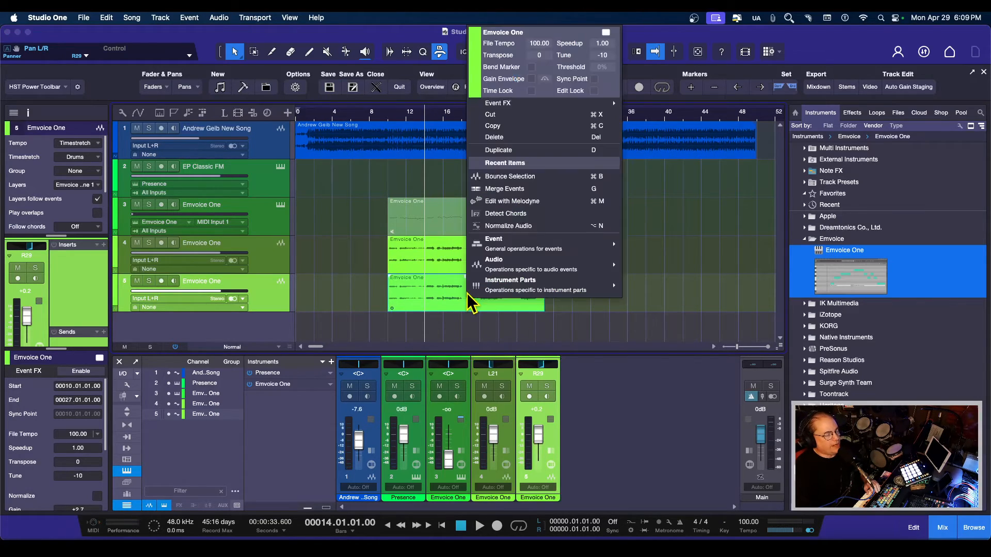
left_click(513, 202)
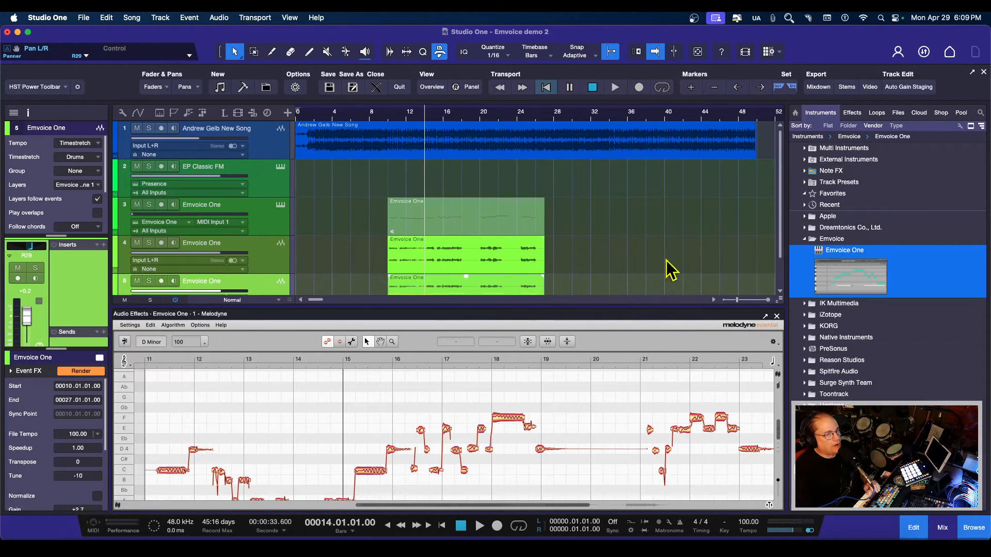
left_click(700, 52)
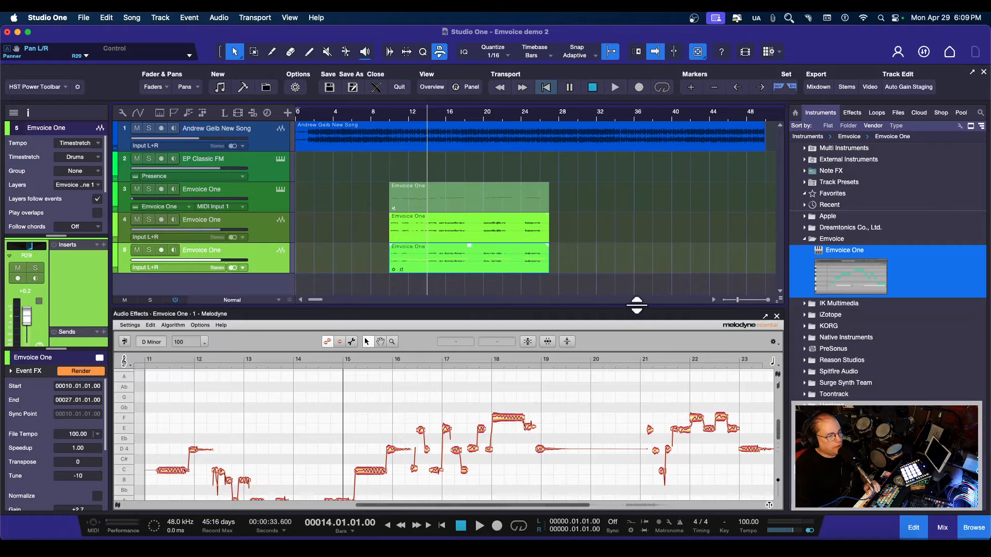
left_click_drag(622, 307, 633, 241)
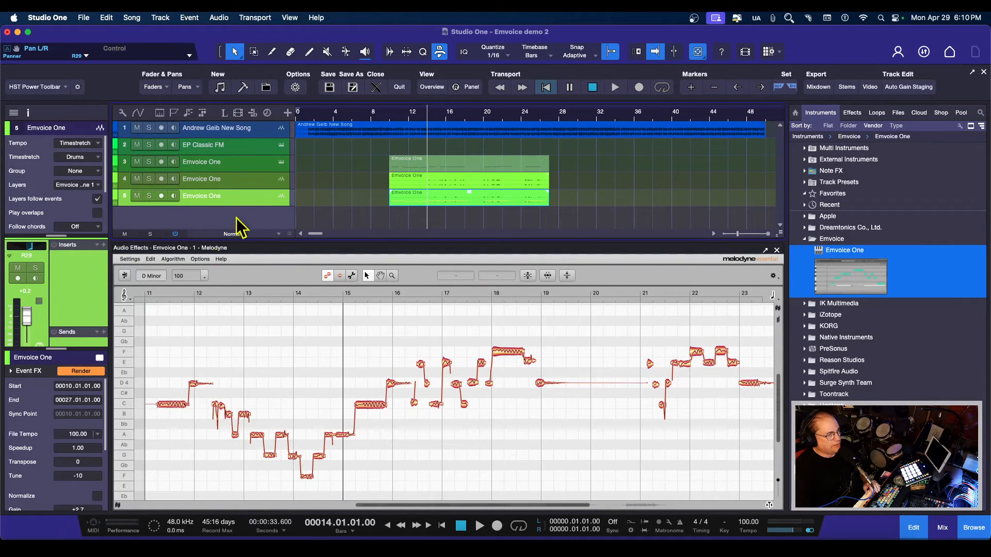
Step: Raise the alternate take's first two notes in Melodyne to E and Gb, auditioning the harmony from bar 10
left_click(390, 116)
key("space")
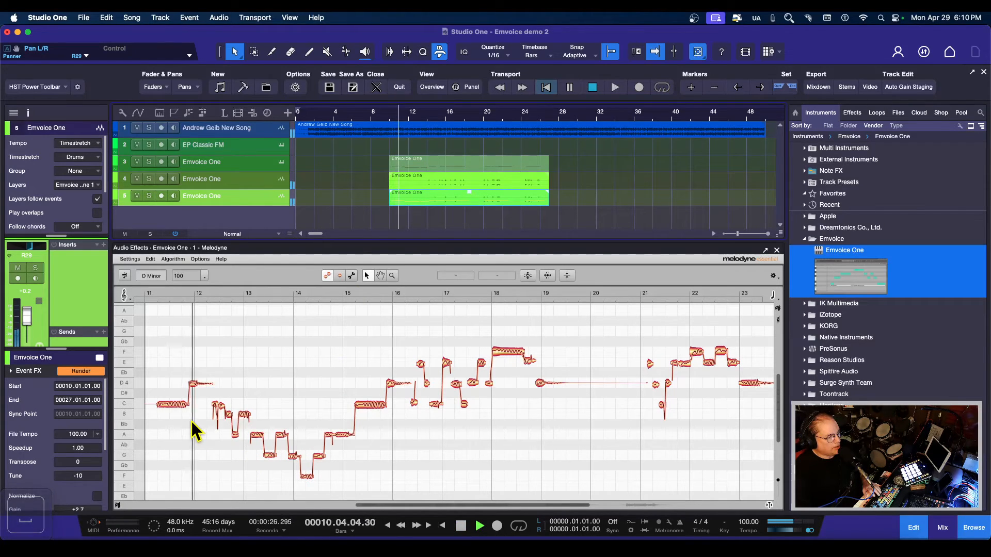
key("space")
left_click(178, 405)
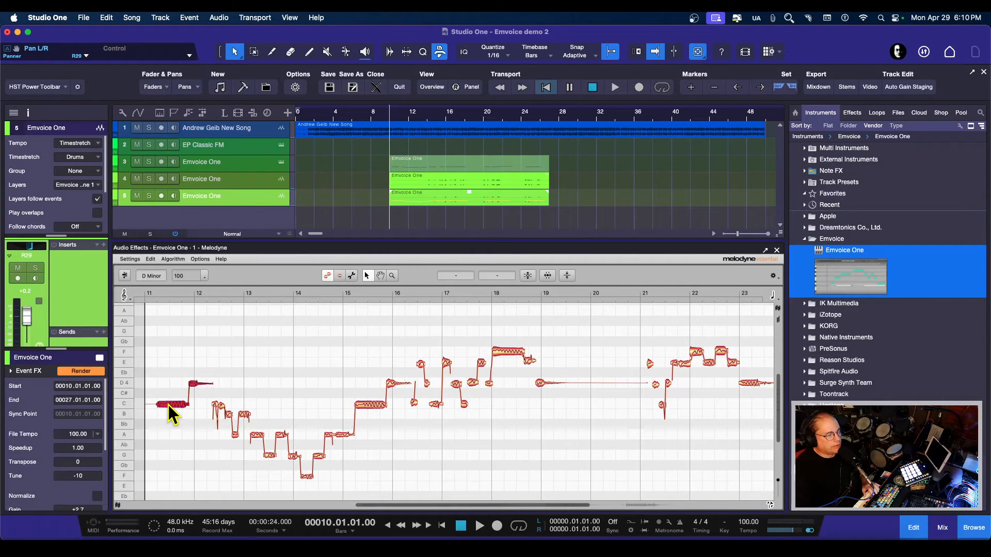
left_click_drag(168, 405, 175, 385)
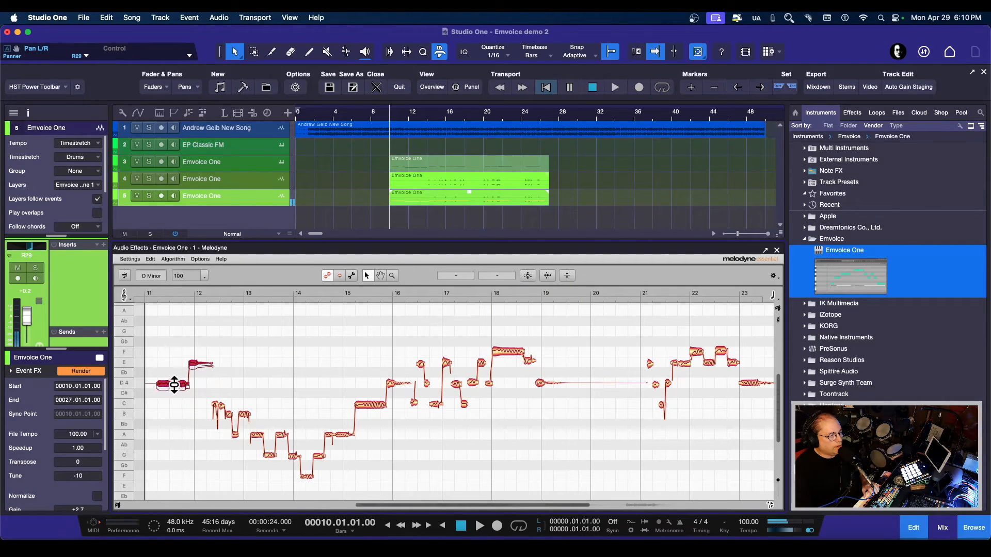
key("space")
key("space")
left_click_drag(180, 386, 186, 365)
key("space")
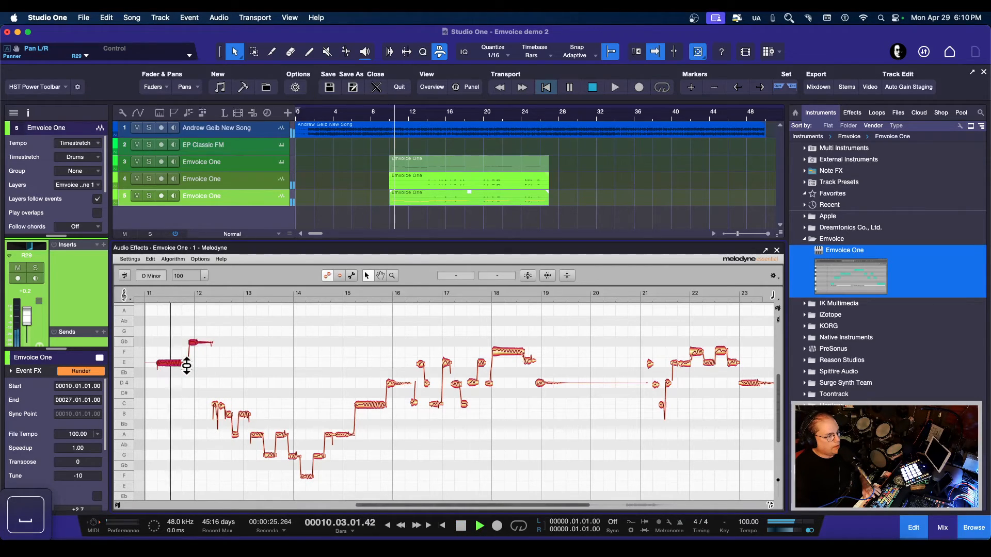
key("space")
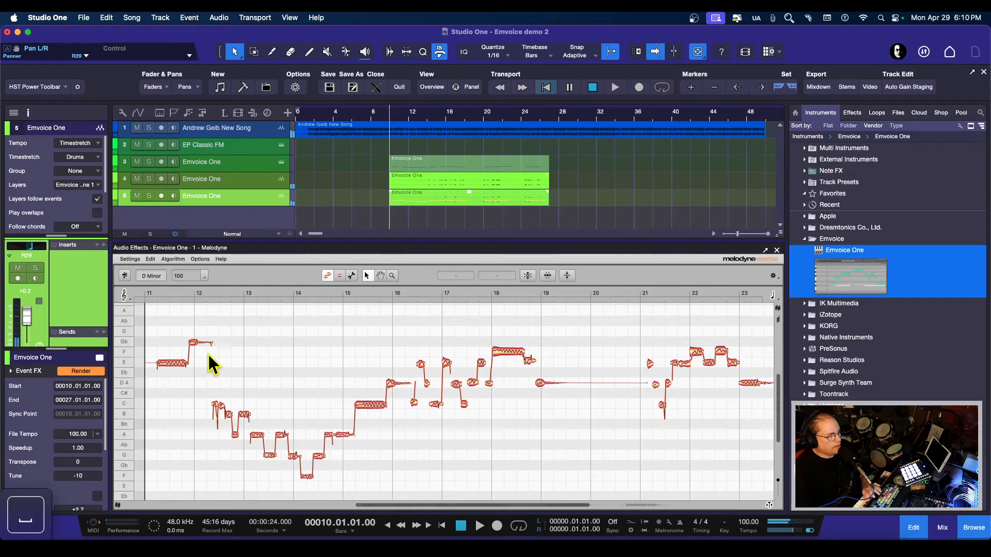
Step: Lower the alternate take's second note in Melodyne to F4 and audition it from bar 10
left_click_drag(194, 345, 194, 353)
key("space")
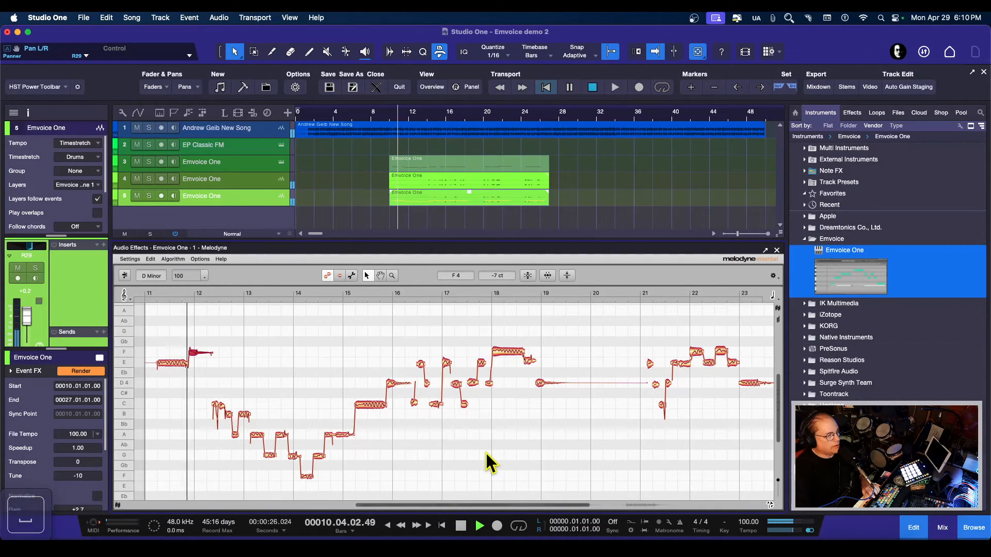
key("space")
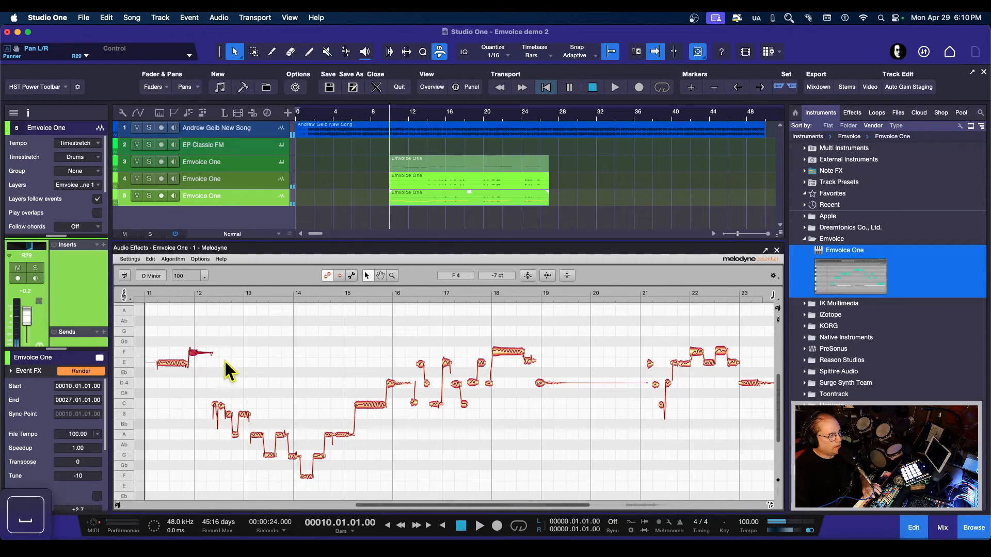
Step: Raise the alternate take's first two notes to G4, auditioning the harmony from bar 10 after each change
left_click_drag(174, 363, 178, 334)
key("space")
key("space")
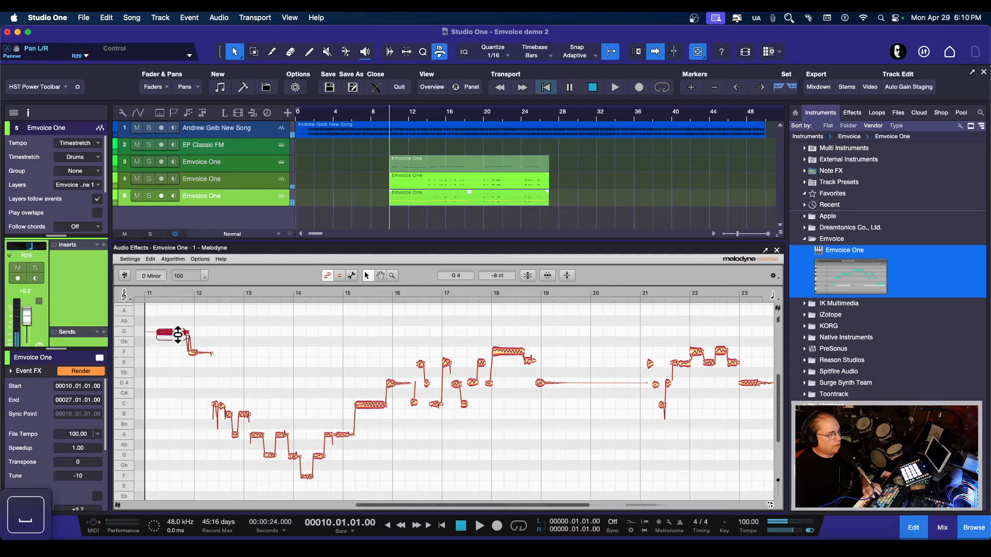
key("space")
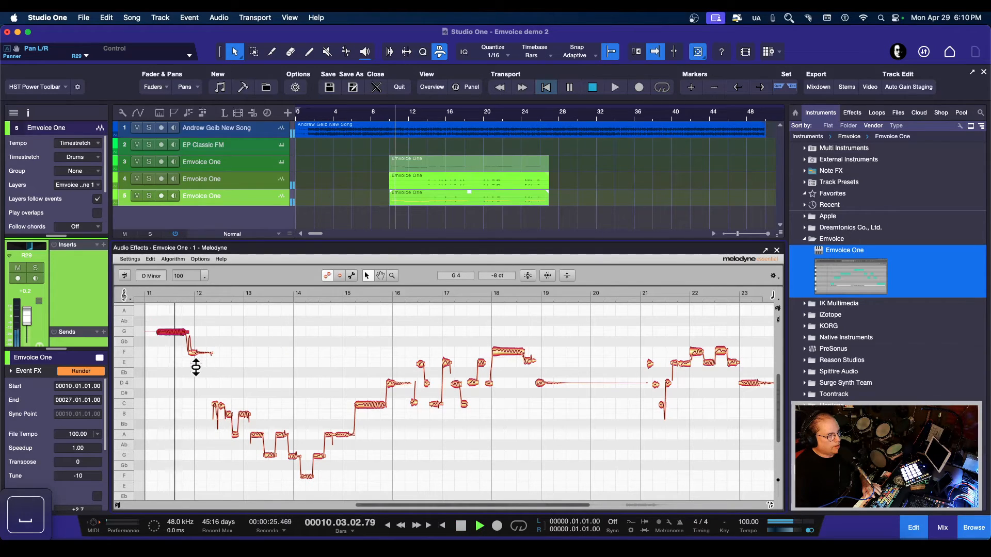
key("space")
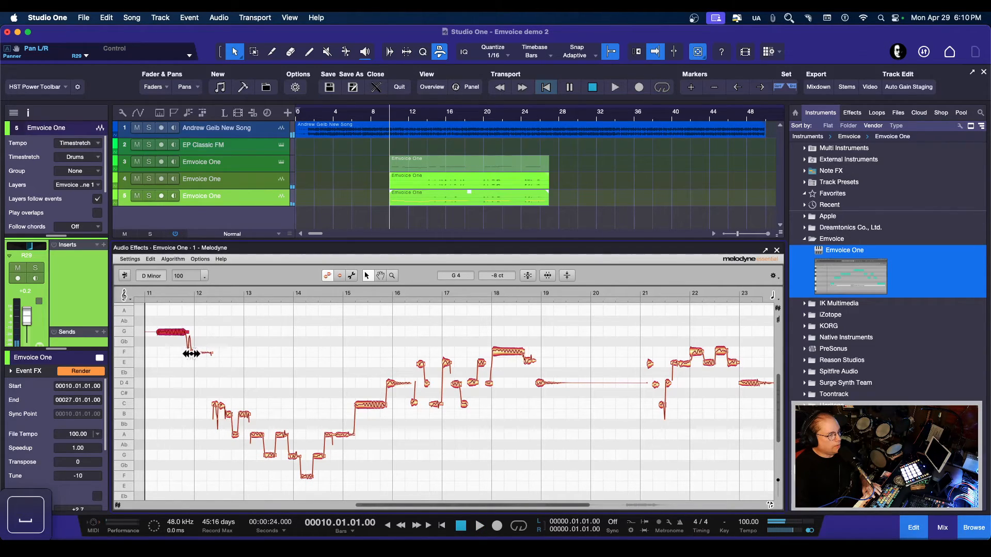
left_click_drag(193, 355, 194, 336)
key("space")
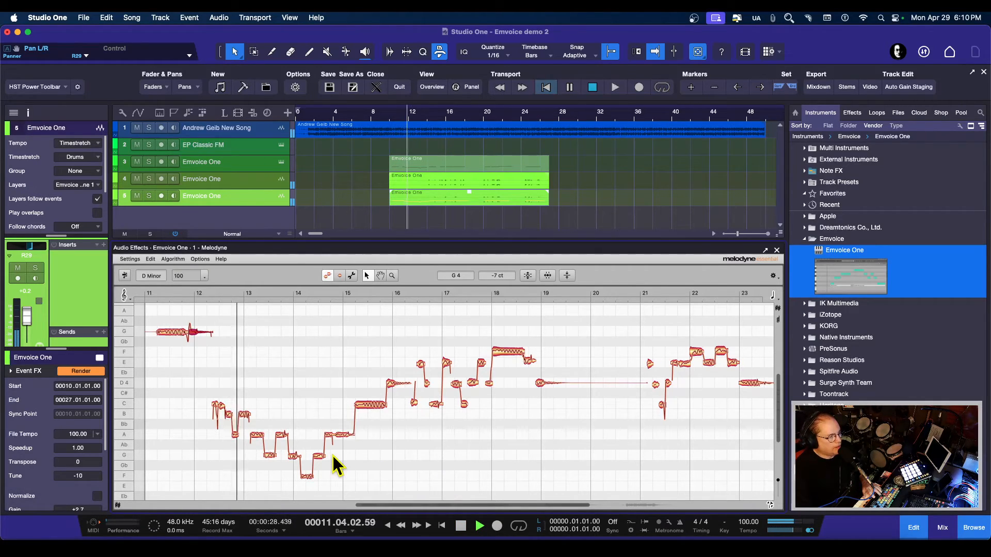
key("space")
Step: Try raising the group of four notes around Melodyne bar 13 by three semitones, audition it, and undo the change
left_click(278, 460)
left_click_drag(271, 446, 253, 378)
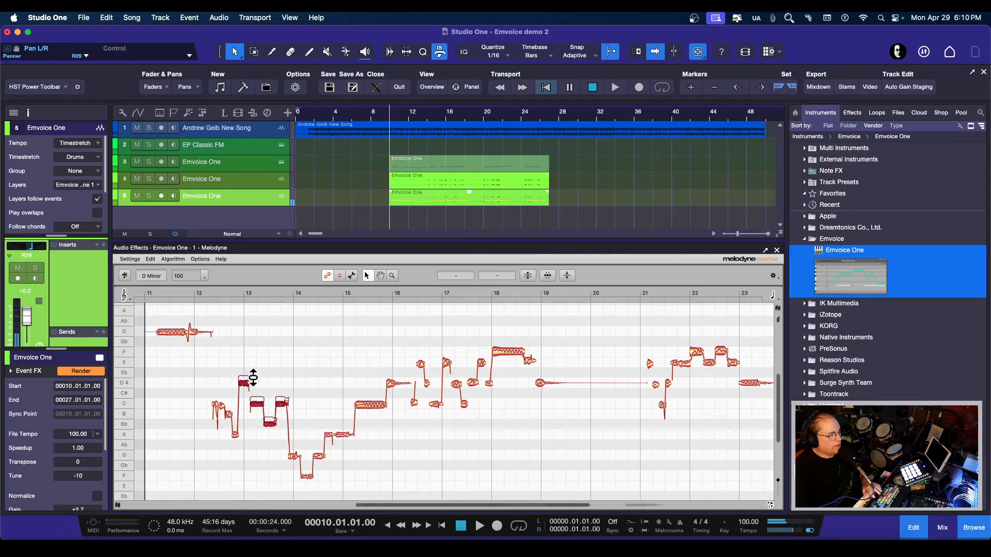
key("space")
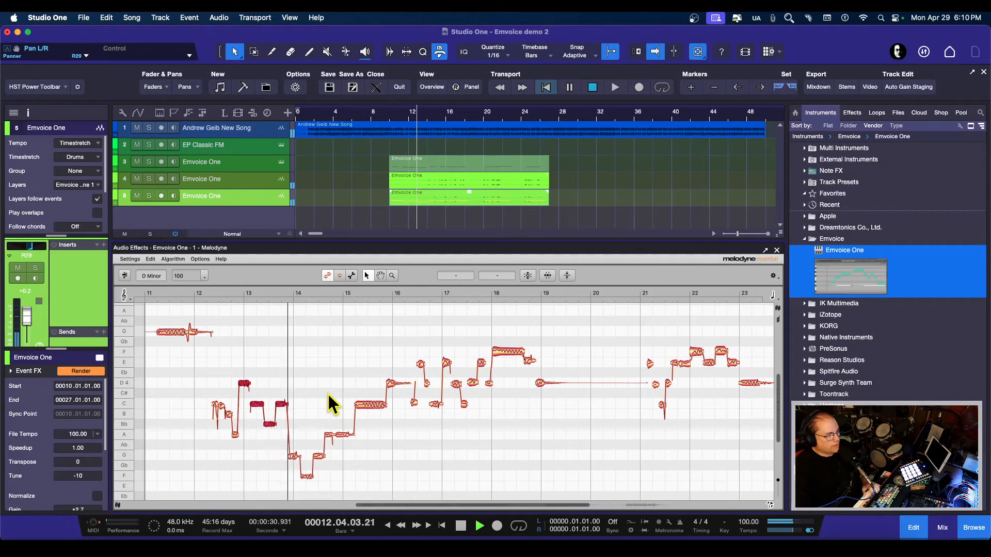
key("space")
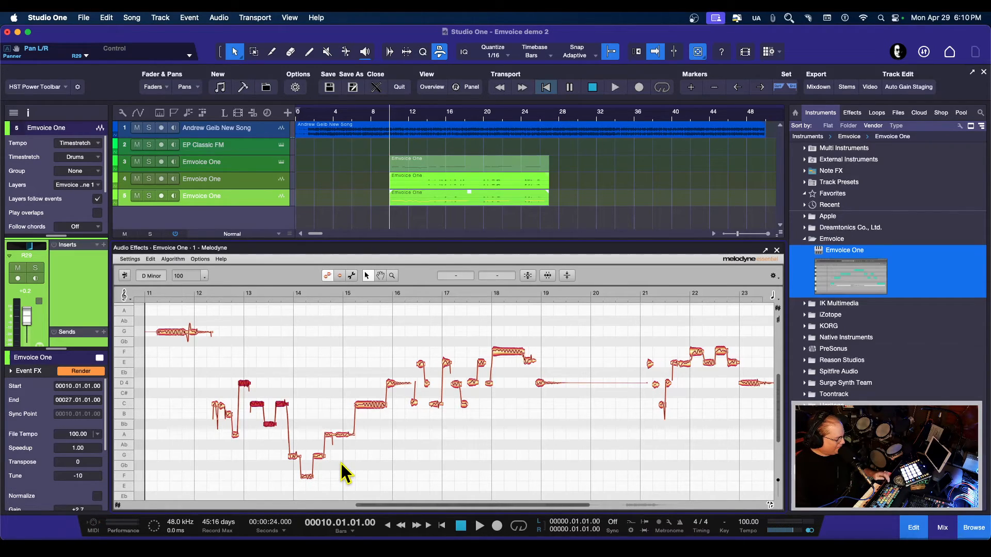
key("super+z")
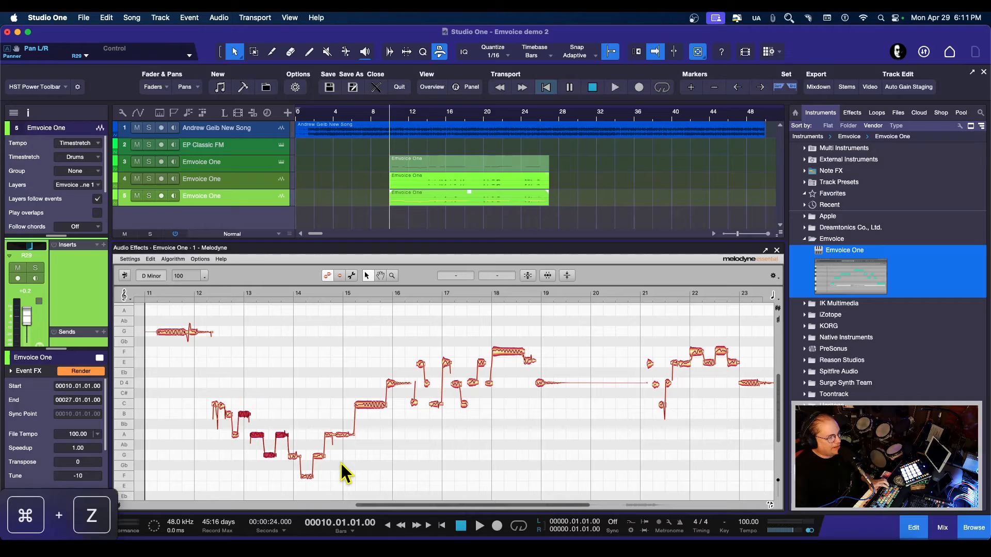
Step: Raise the run of notes from just after Melodyne bar 13 up to bar 16 by five semitones and audition it
left_click_drag(403, 472, 255, 392)
left_click_drag(256, 438, 260, 390)
key("space")
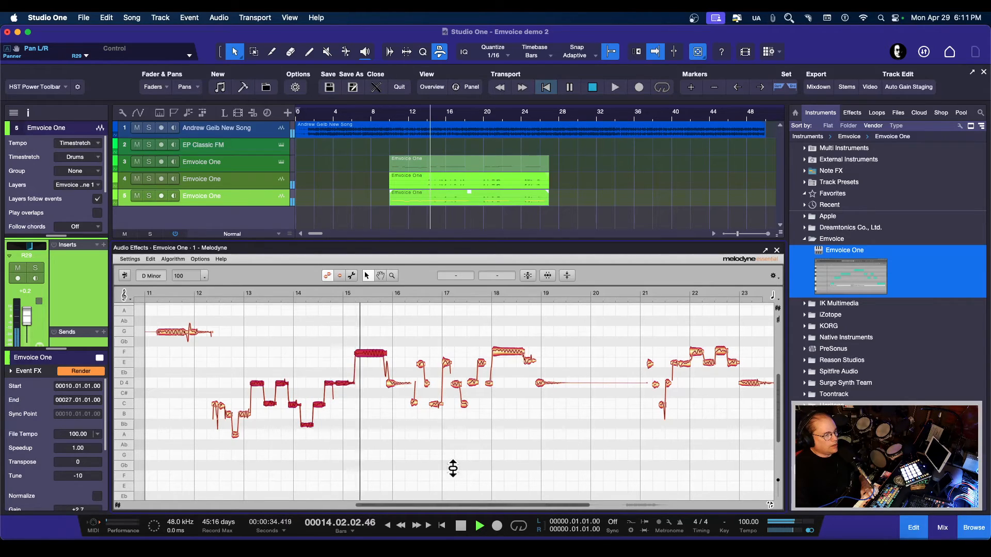
key("space")
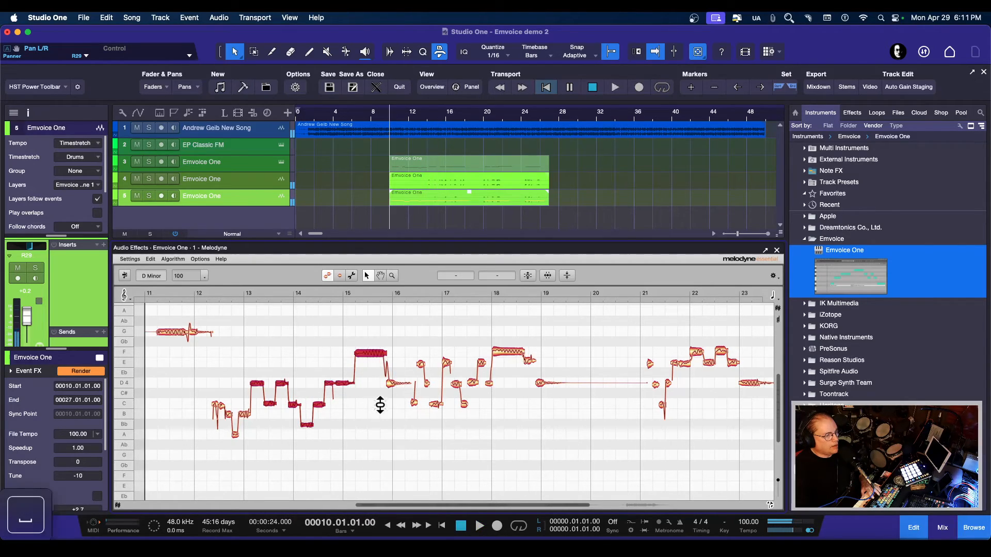
Step: Raise the note at Melodyne bar 16 to G4 and the note starting just before bar 13 to D4, auditioning each change
left_click_drag(392, 384, 396, 350)
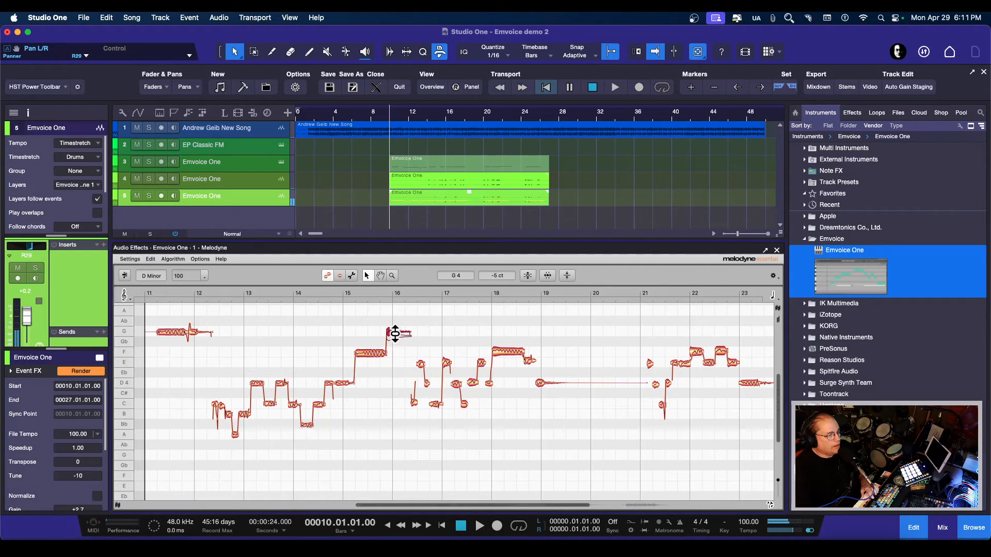
key("space")
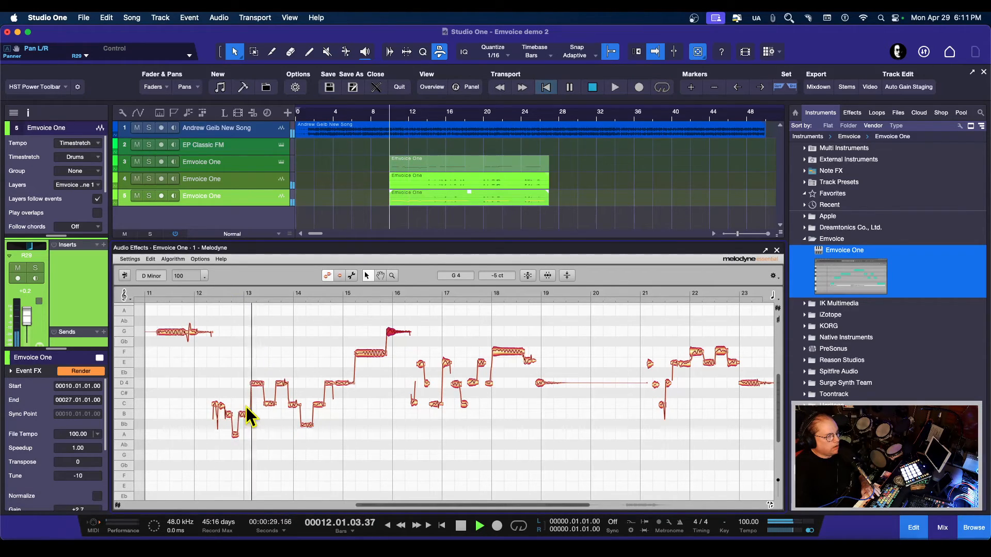
key("space")
left_click_drag(249, 400, 248, 394)
key("space")
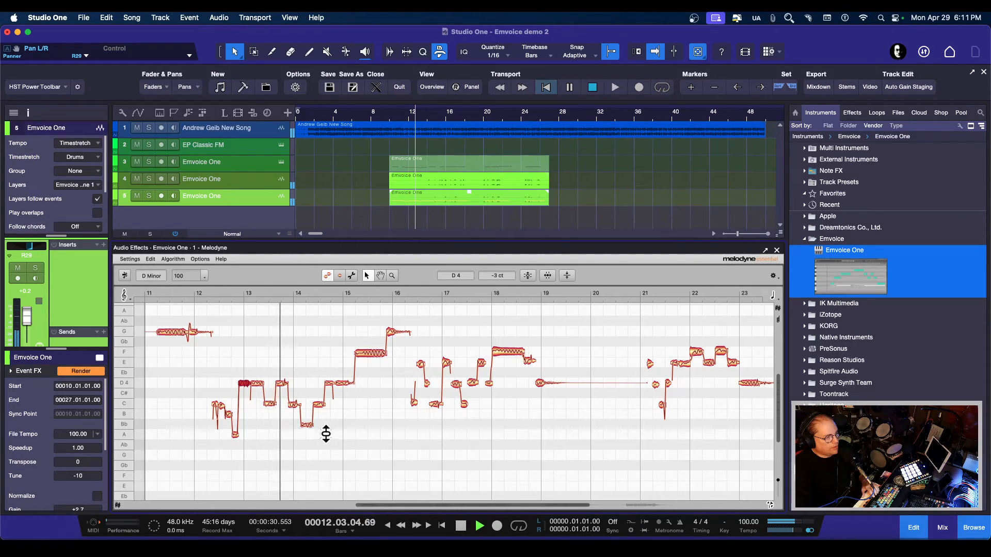
key("space")
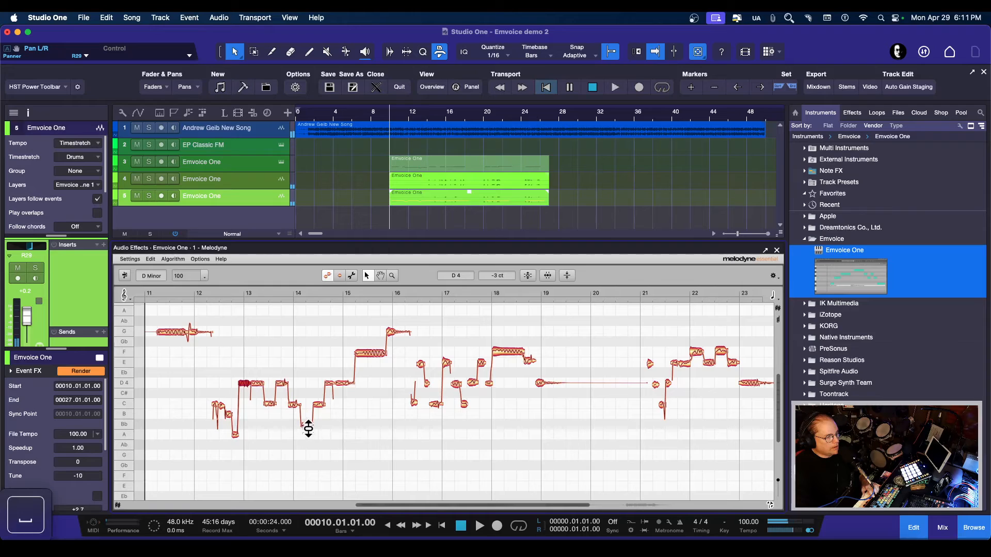
Step: Raise the lowest note of the phrase just after Melodyne bar 14 to D4 and audition the result
left_click_drag(306, 428, 313, 398)
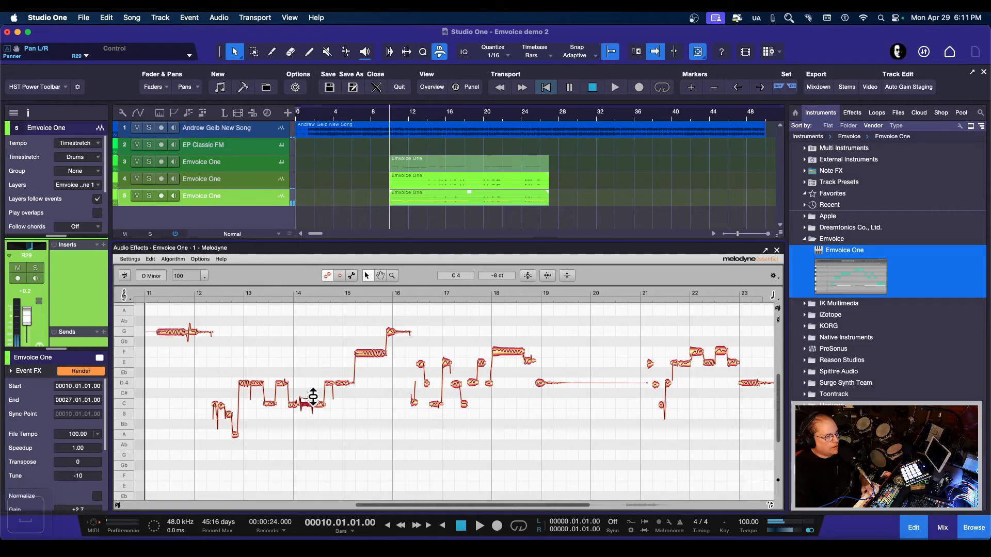
key("space")
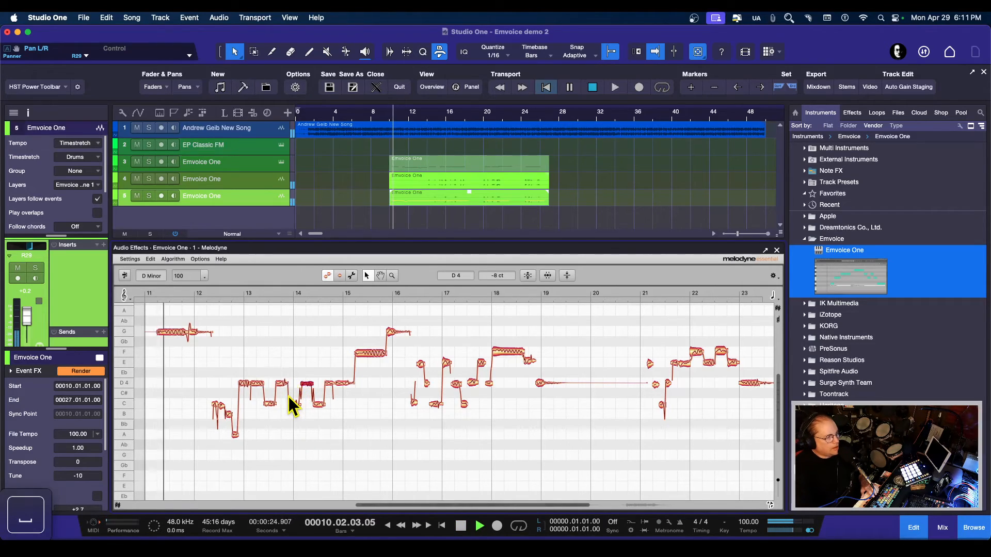
key("space")
key("space")
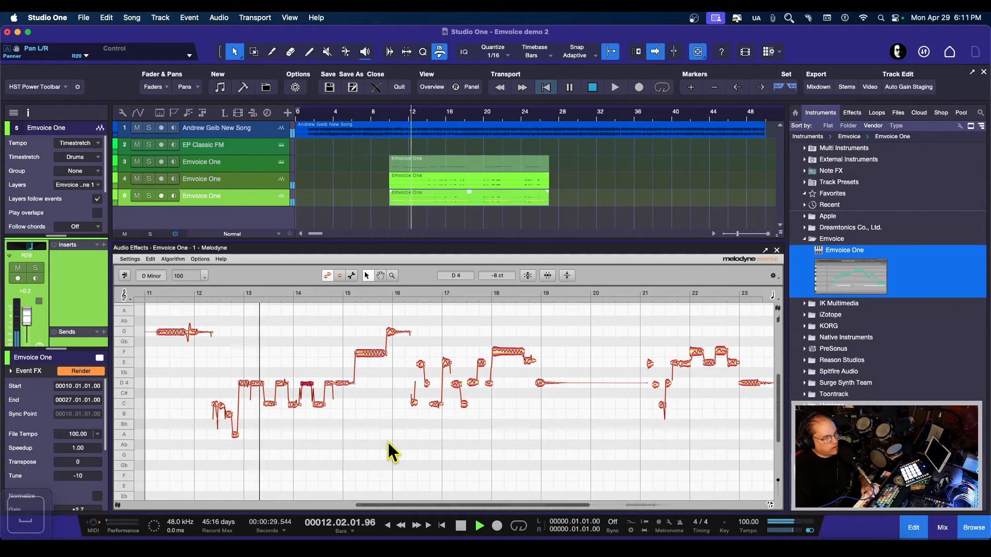
key("space")
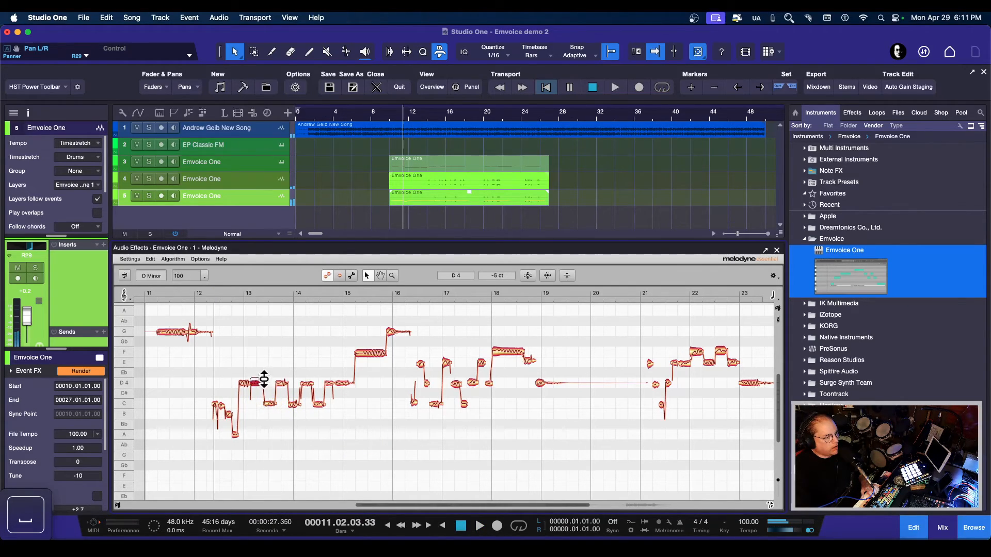
Step: Raise the note just after Melodyne bar 13 to E4 and the D4 note just after bar 14 to Eb4, auditioning both
left_click_drag(265, 371, 265, 361)
key("space")
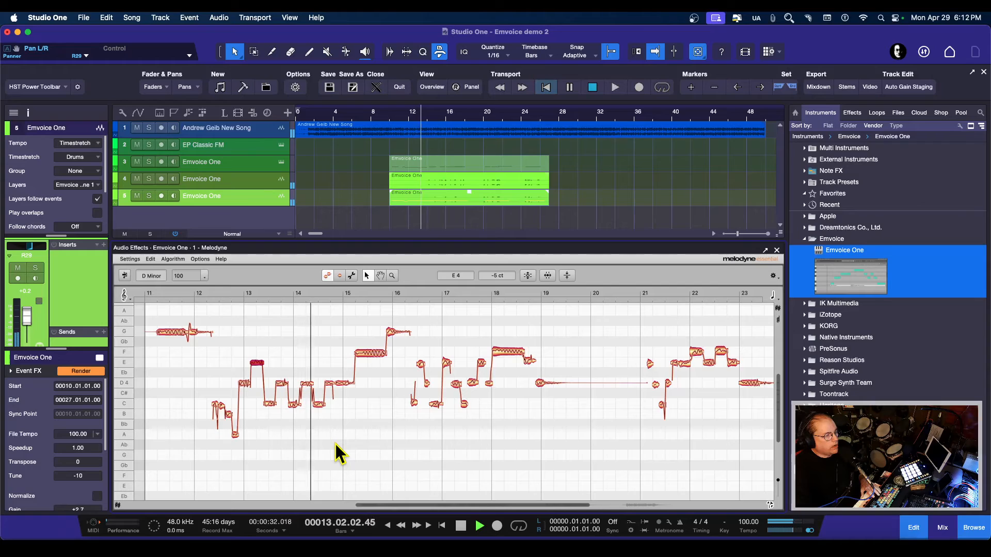
key("space")
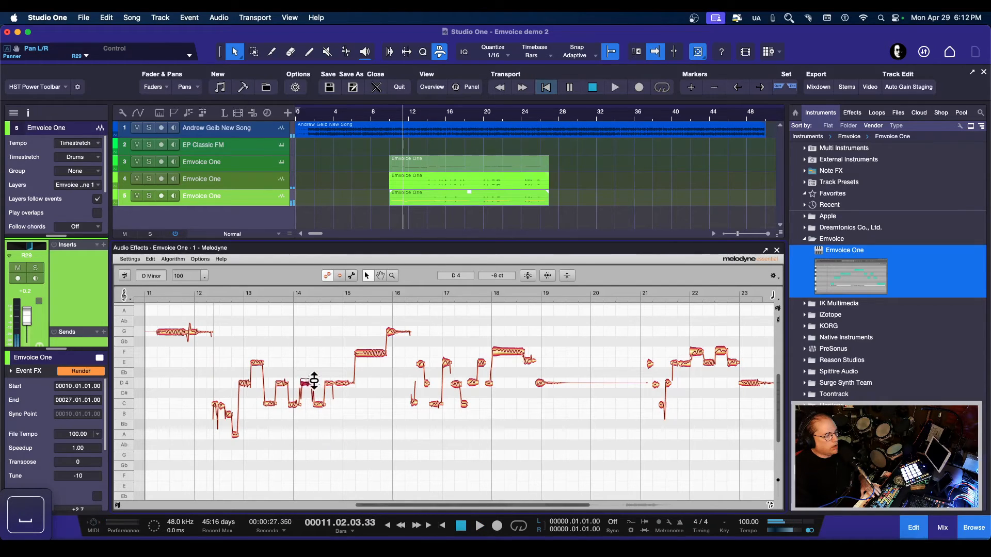
key("space")
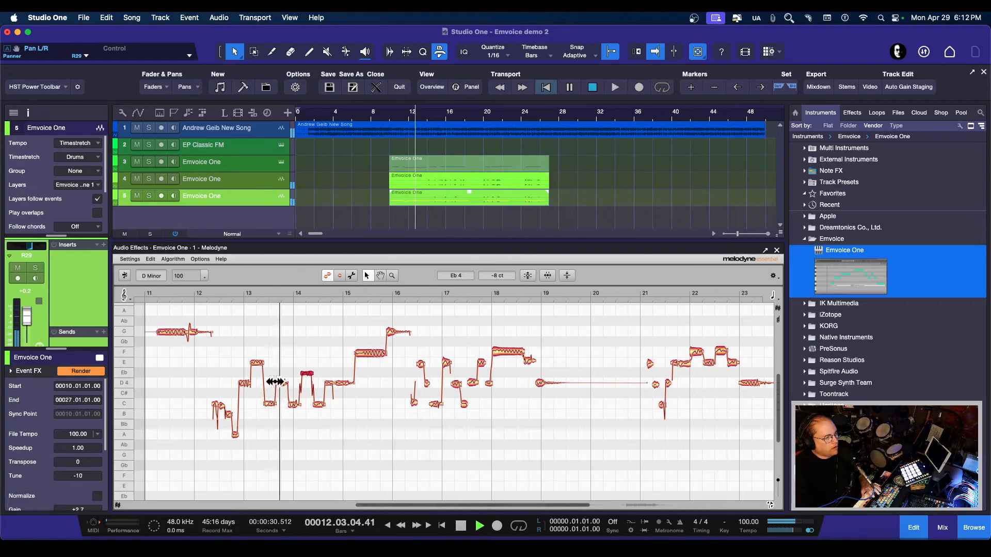
key("space")
Step: Raise the three successive notes leading into Melodyne bar 14 to D4, E4 and F4, auditioning the line
left_click_drag(269, 404, 283, 363)
key("space")
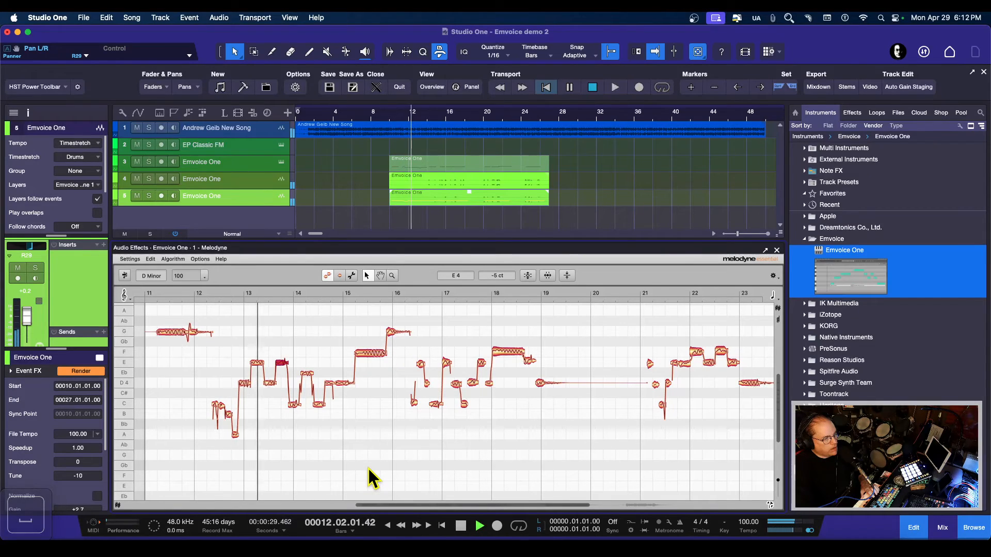
key("space")
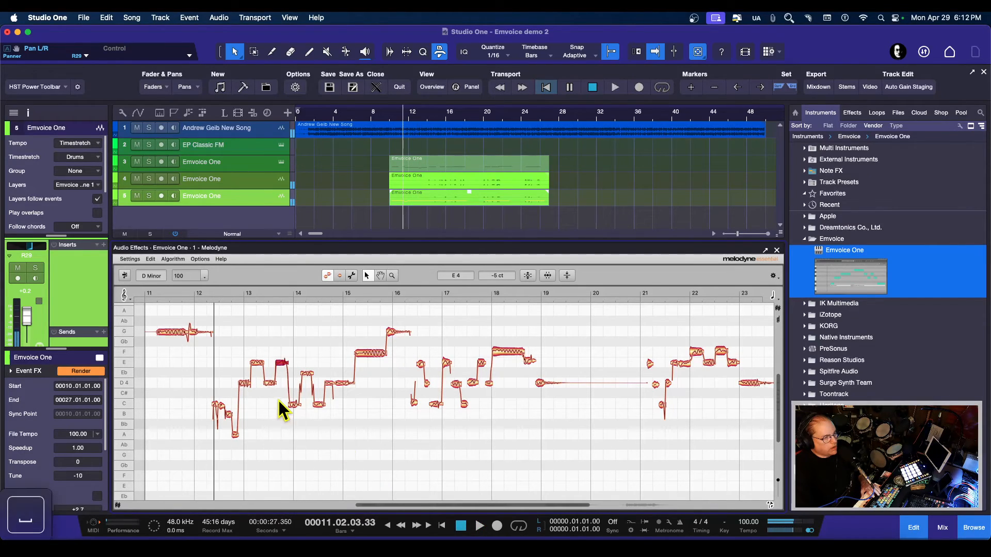
left_click_drag(292, 404, 298, 347)
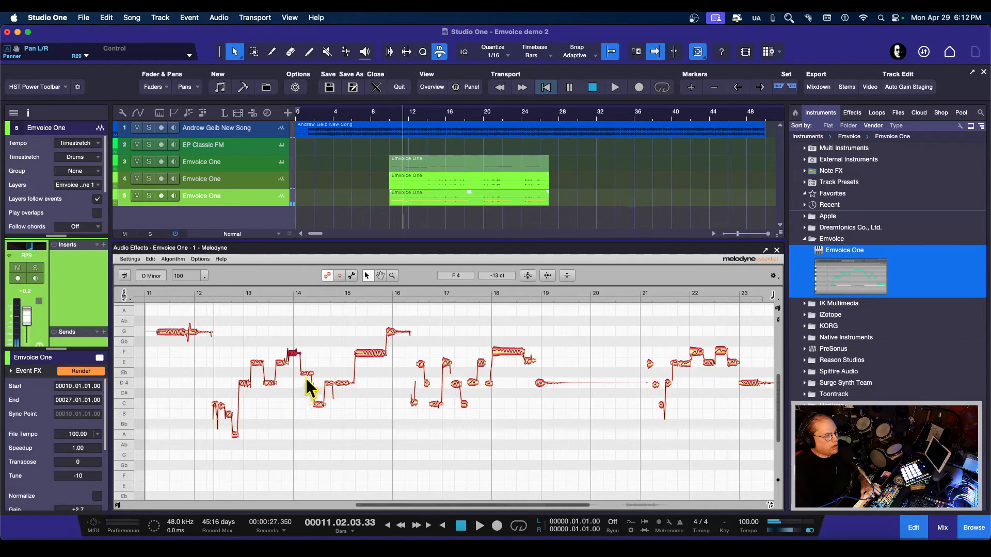
key("space")
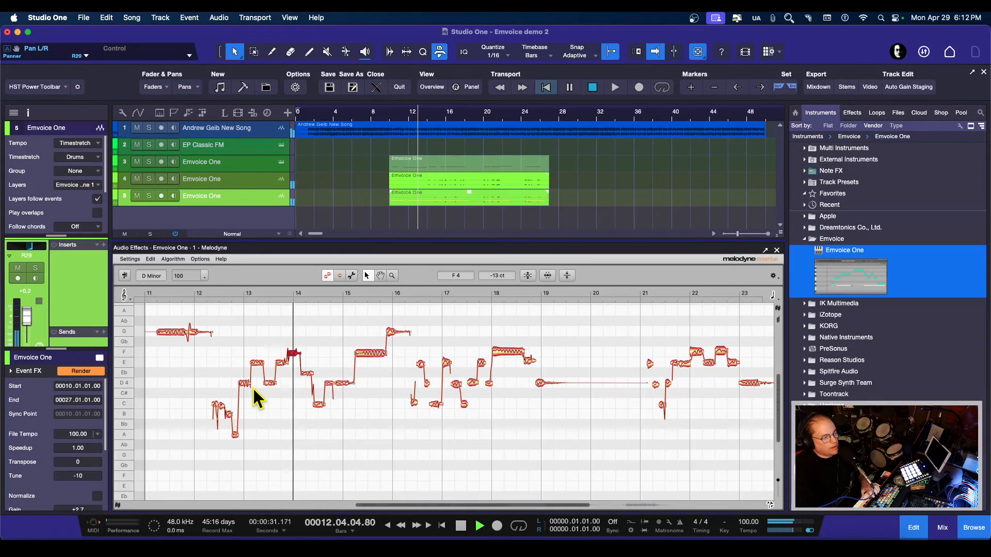
key("space")
Step: Shape a descending line after Melodyne bar 14 by setting the next three notes to E4, D4 and C4, and audition it
left_click_drag(307, 374, 310, 365)
left_click_drag(318, 407, 321, 382)
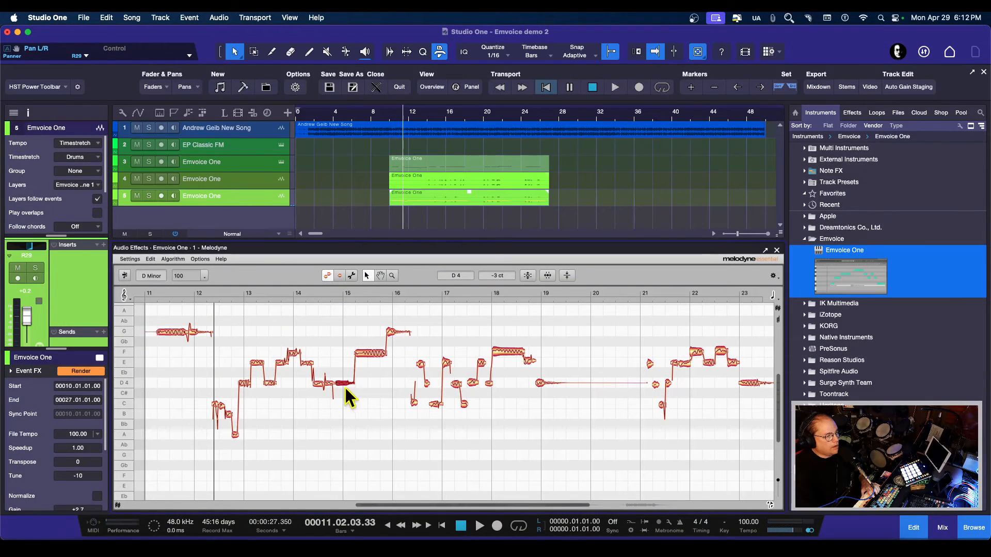
left_click(330, 385)
key("space")
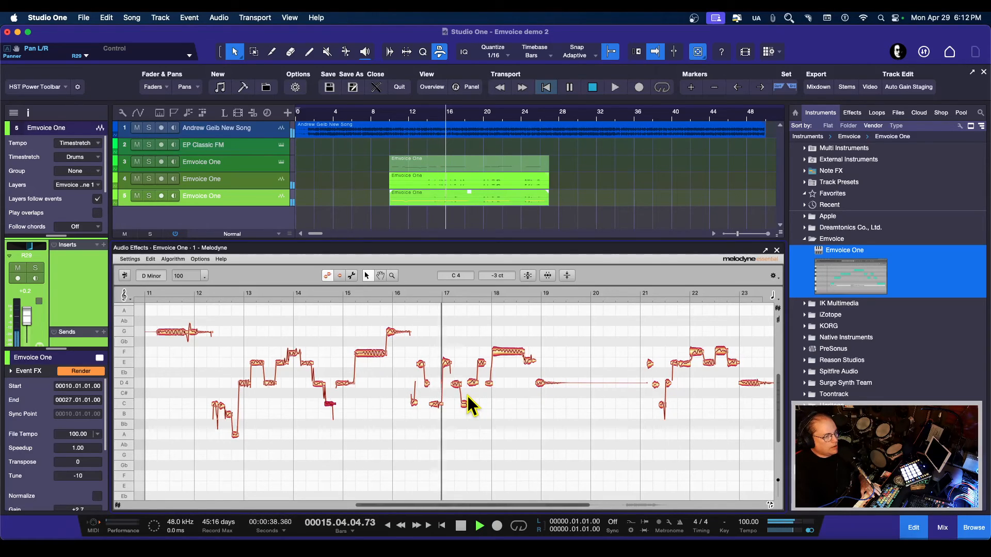
key("space")
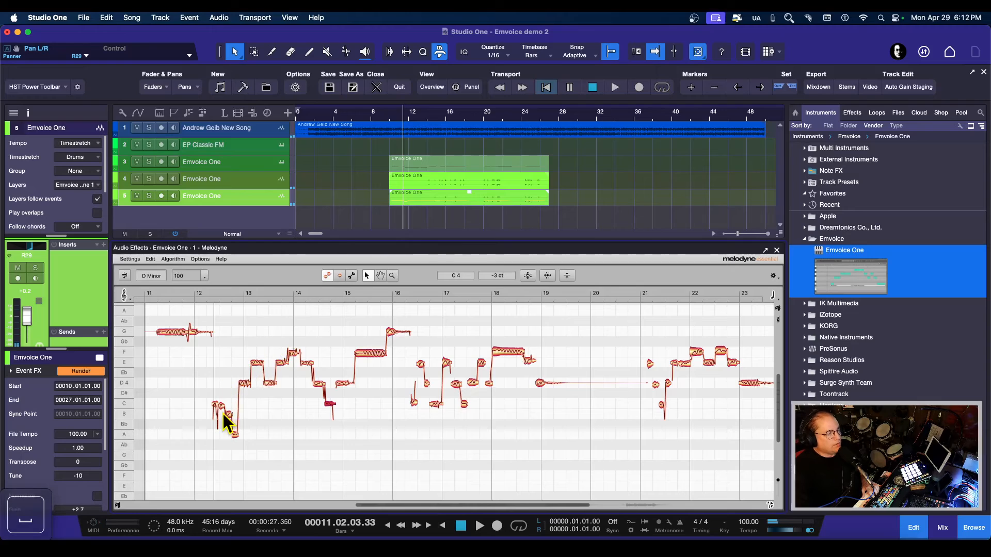
Step: Listen to the short low pickup notes between Melodyne bars 12 and 13, and delete them
key("space")
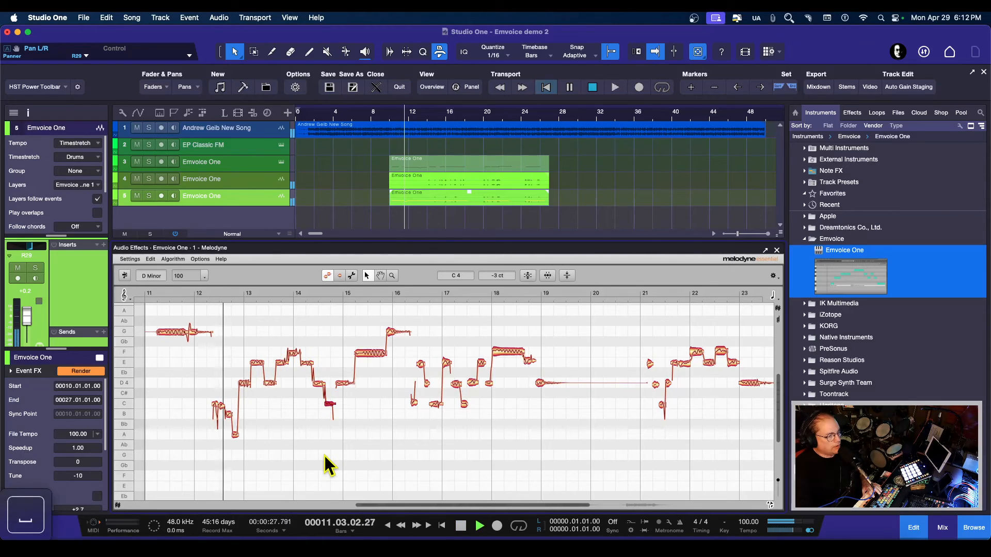
key("space")
left_click_drag(242, 439, 242, 439)
key("Delete")
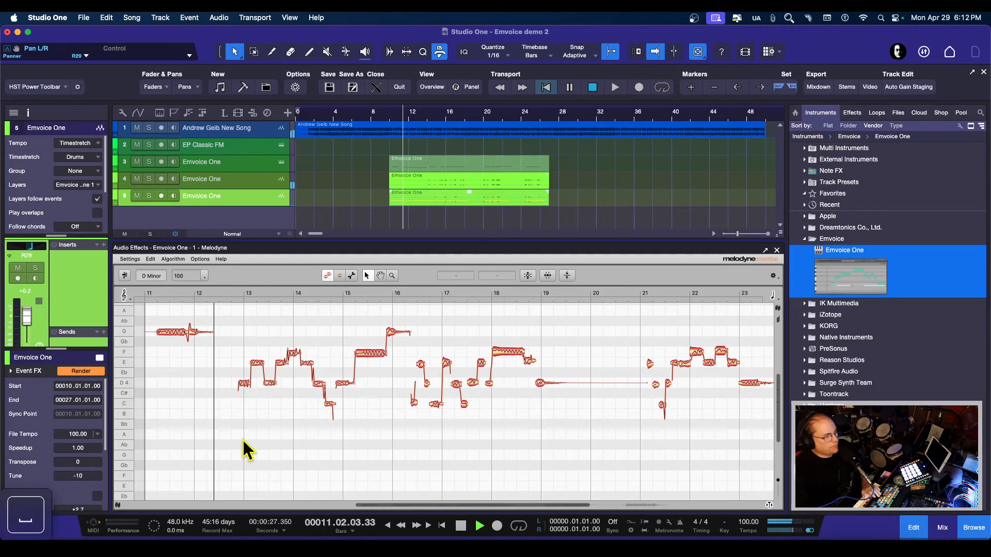
Step: Audition the edited harmony from its opening notes, and again from just before Melodyne bar 13
left_click(154, 293)
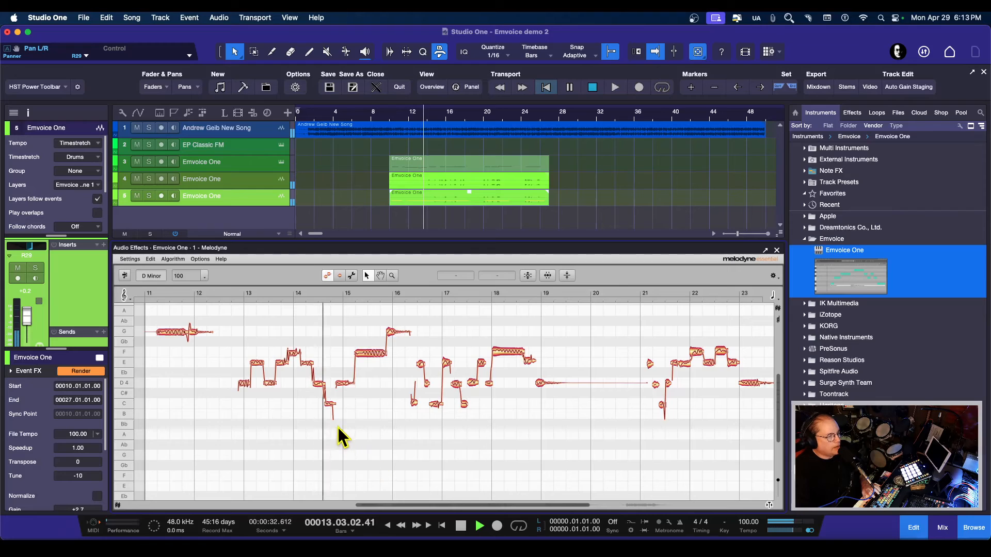
key("space")
key("space")
double_click(234, 293)
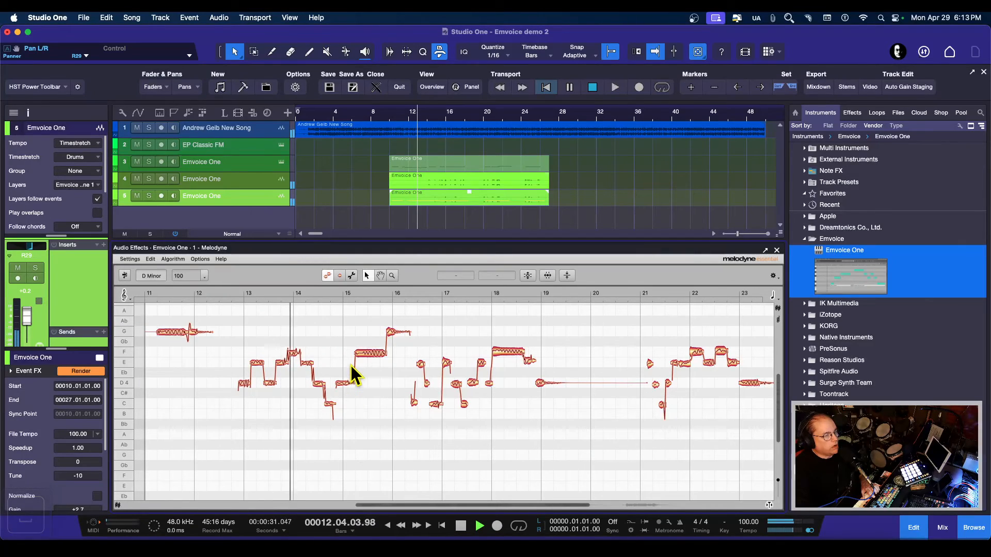
key("space")
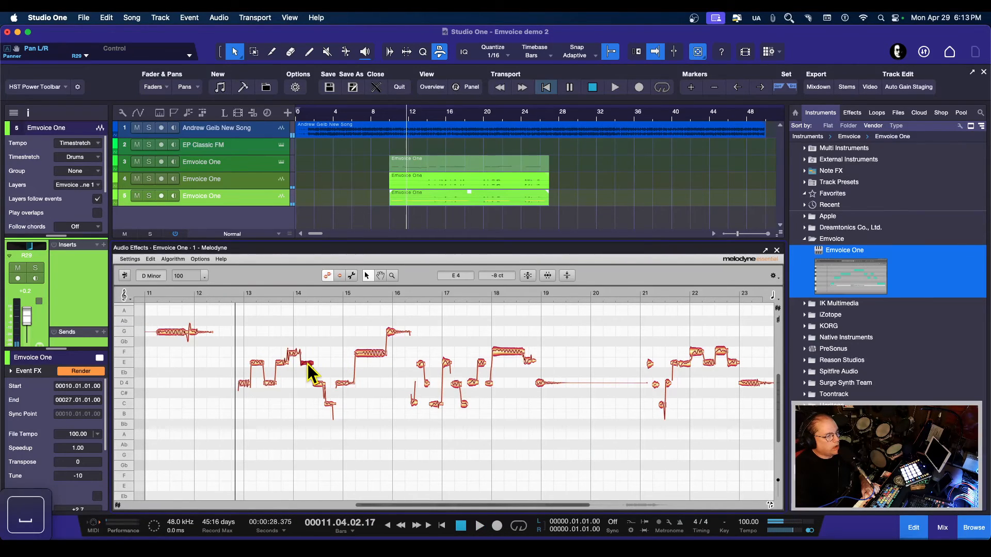
Step: Audition the harmony from just before Melodyne bar 13, and delete the short pickup notes between bars 16 and 17
key("space")
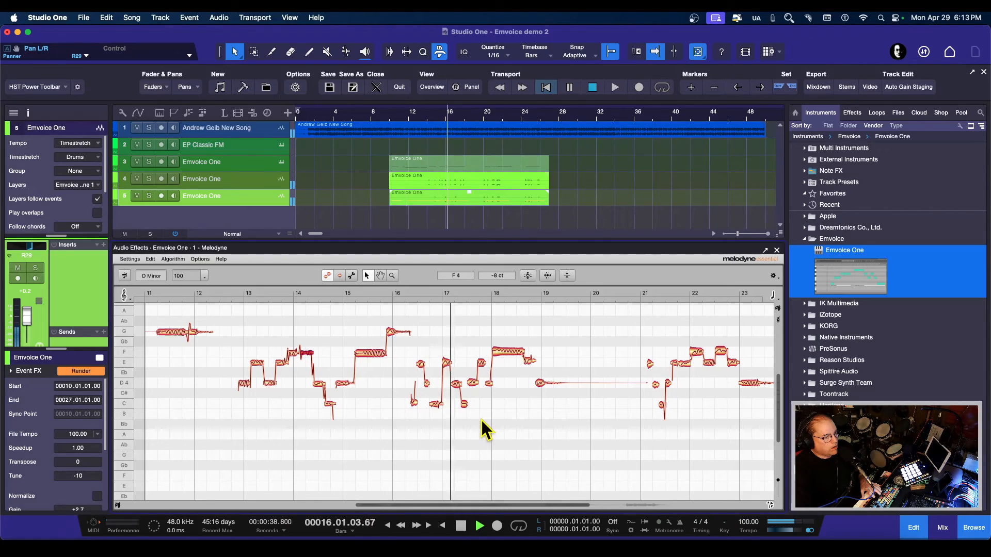
key("space")
left_click_drag(438, 427, 407, 361)
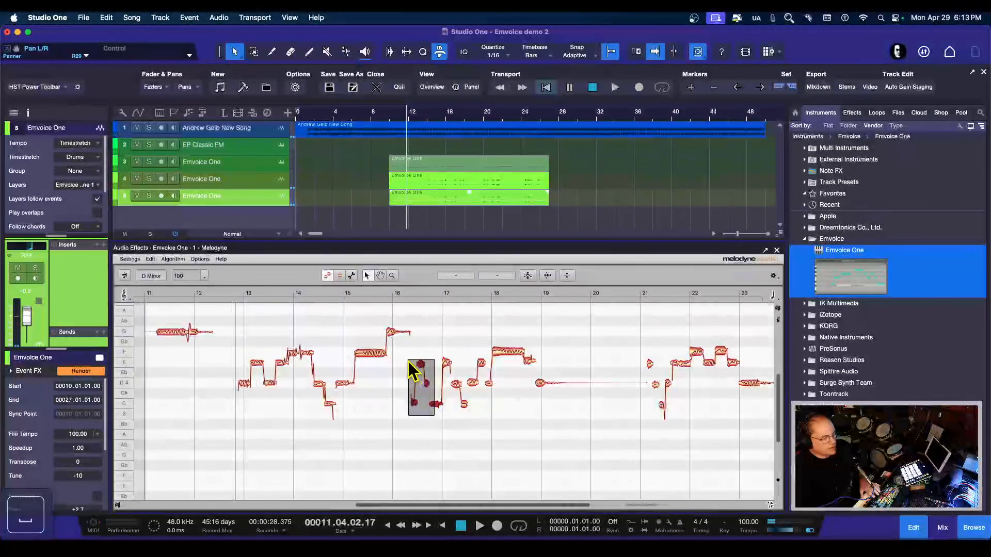
key("BackSpace")
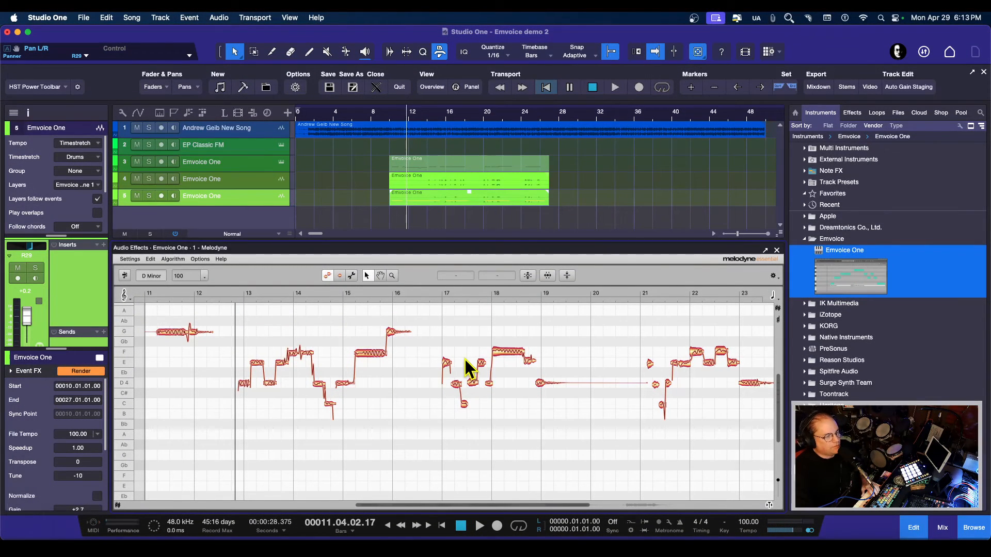
Step: Raise the whole phrase from Melodyne bar 17 to past bar 19 by three semitones, auditioning from just before bar 17
left_click(434, 295)
key("space")
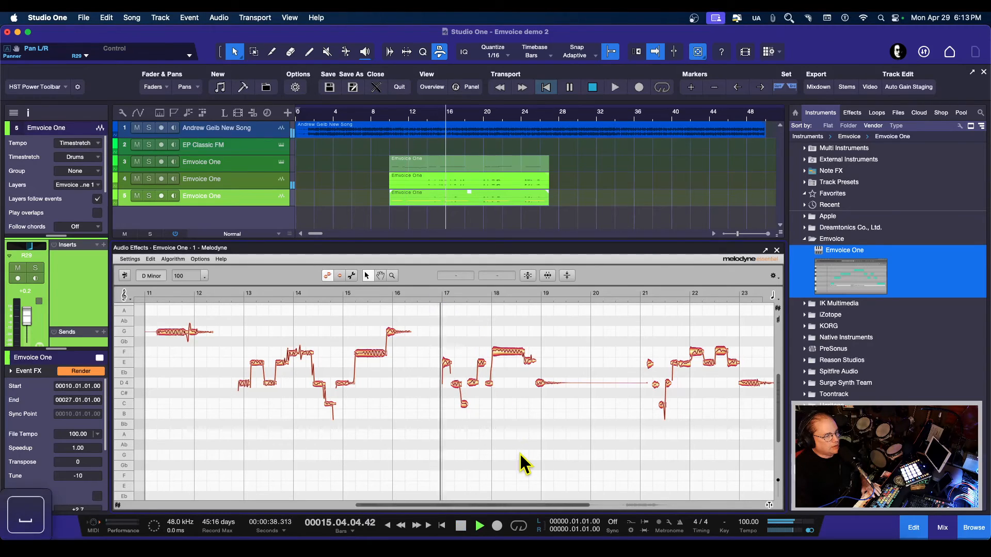
key("space")
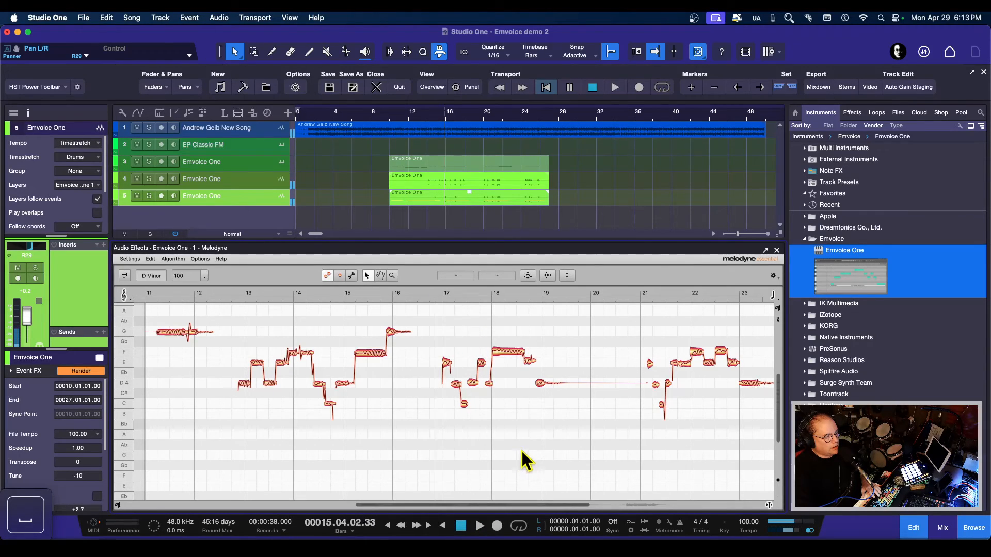
left_click_drag(559, 407, 407, 336)
left_click(498, 411)
left_click_drag(573, 415, 450, 335)
key("space")
key("space")
Step: Raise the lowest note after Melodyne bar 17 to F4, audition it, and move the three adjoining F4 notes up to G4
left_click_drag(463, 372, 468, 356)
key("space")
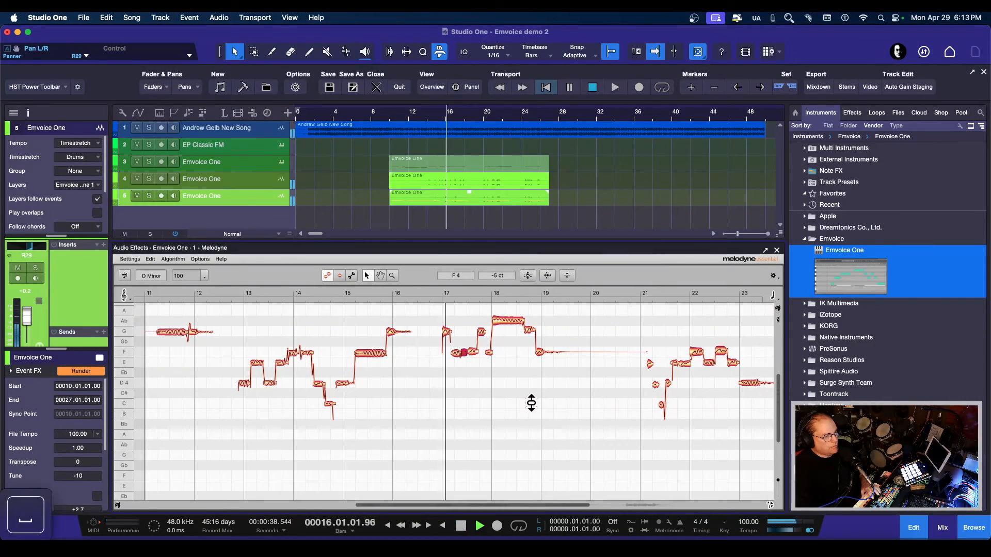
key("space")
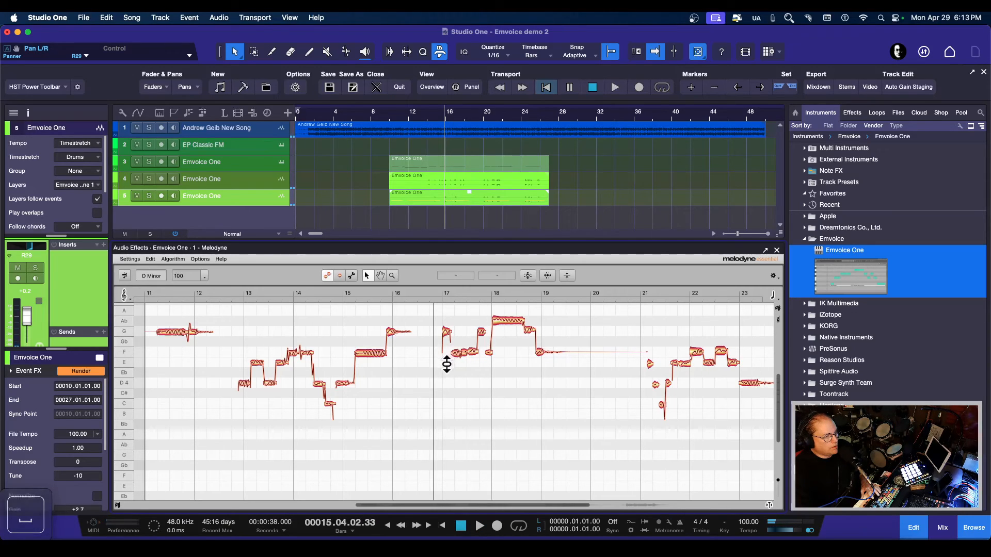
left_click(461, 354)
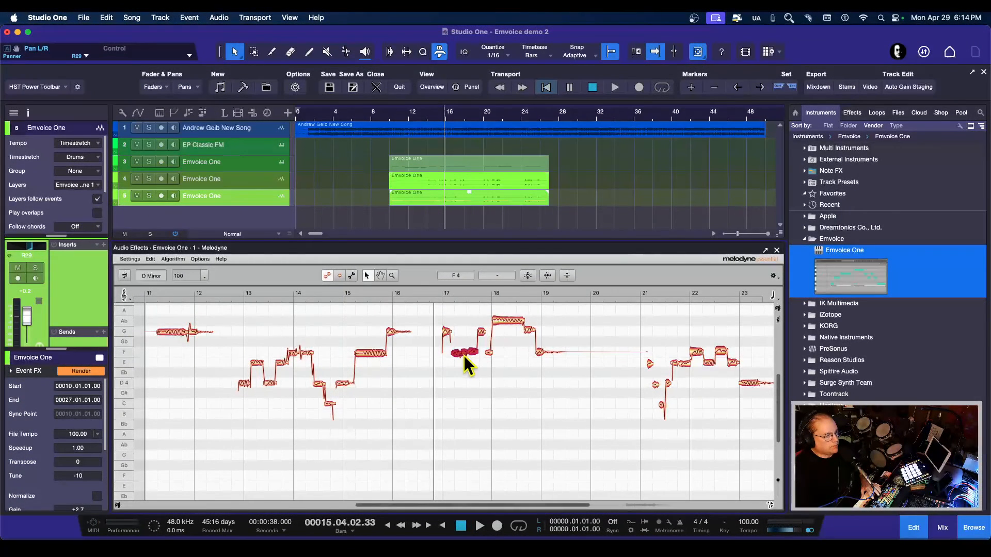
left_click_drag(464, 355, 466, 338)
key("space")
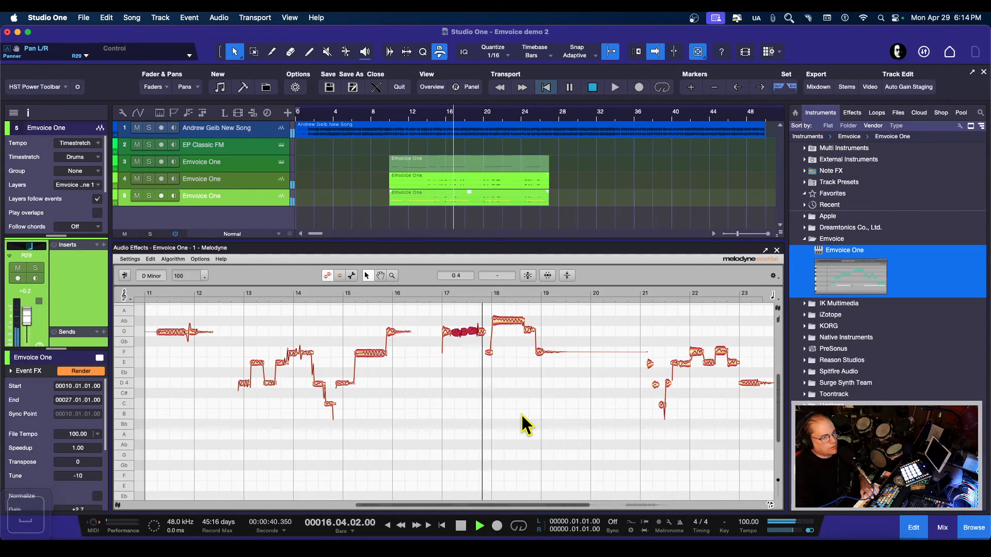
key("space")
Step: Try the long note at Melodyne bar 18 on F4 and audition it from just before bar 17
left_click(506, 321)
left_click_drag(506, 321, 508, 349)
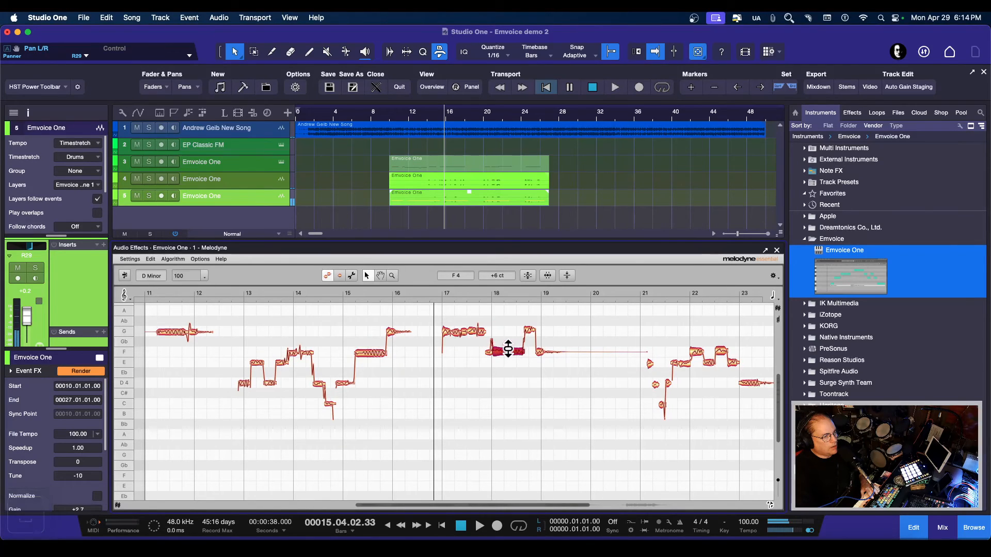
key("space")
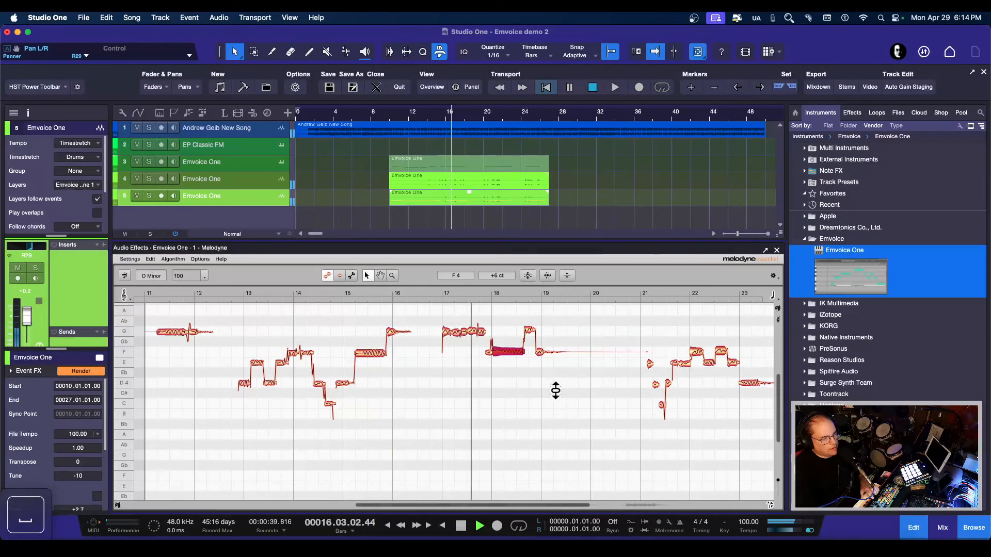
key("space")
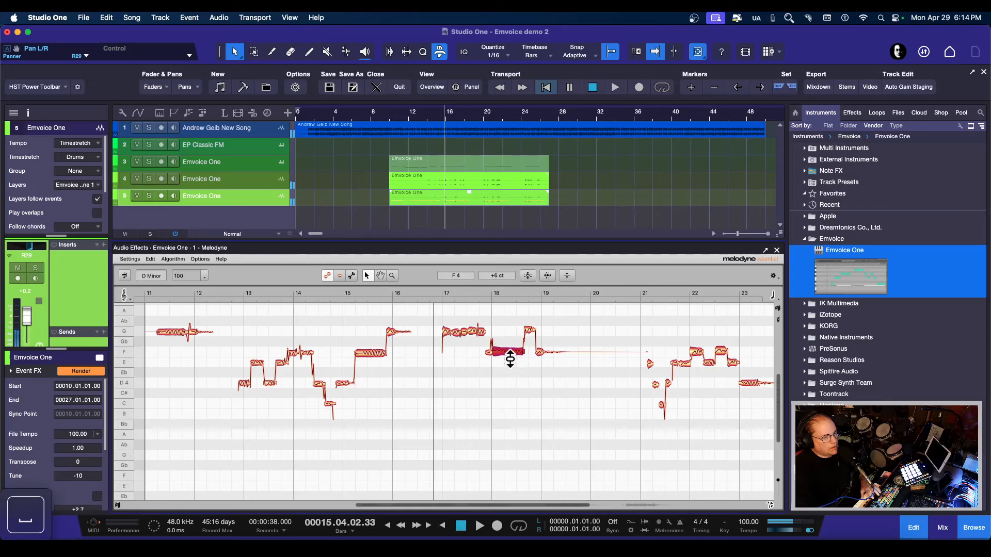
Step: Set the long note at Melodyne bar 18 to A4 and audition the line through the following phrase
left_click_drag(508, 353, 508, 310)
key("space")
scroll(568, 423, "up", 1)
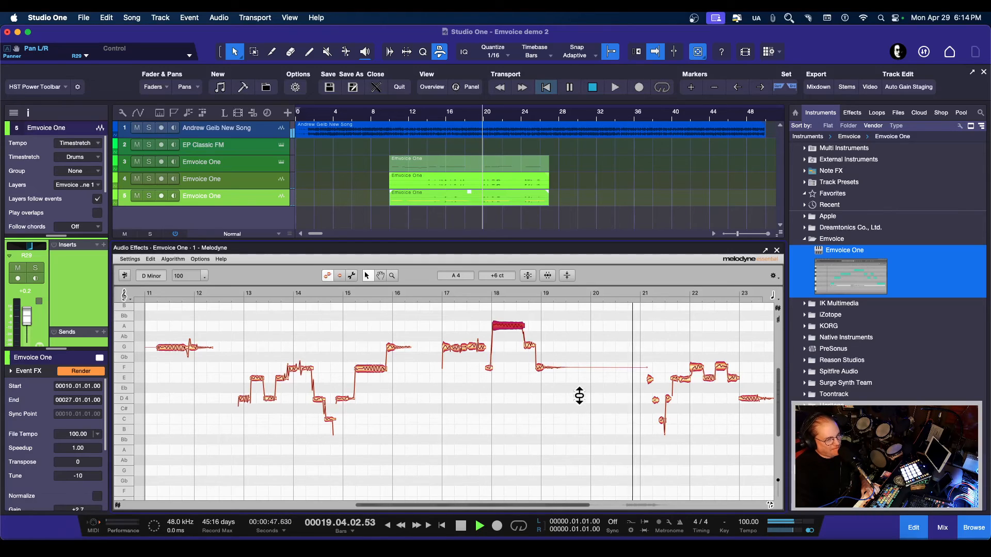
left_click_drag(525, 503, 593, 499)
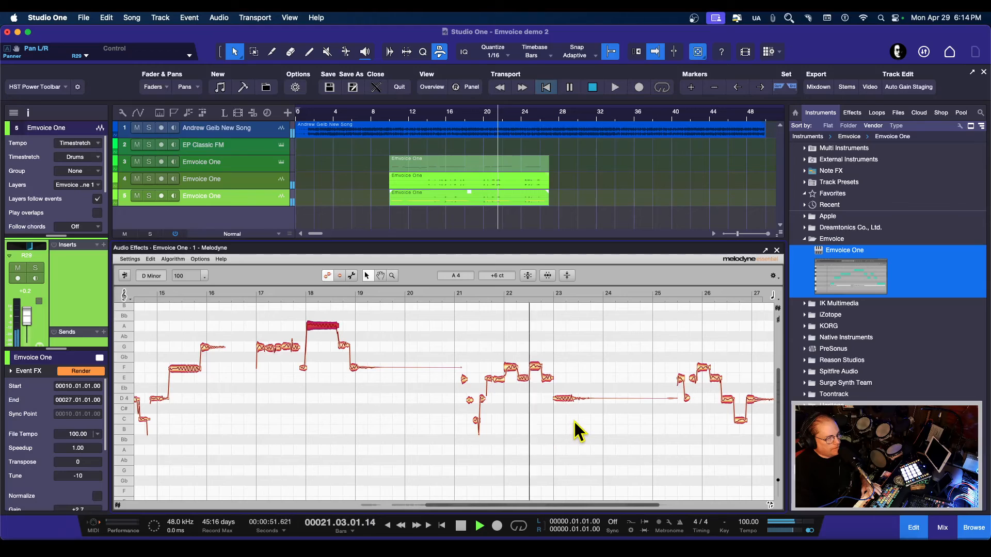
key("space")
Step: Raise all the notes of the phrase between Melodyne bars 21 and 25 by four semitones, auditioning from just before bar 21
left_click_drag(582, 432, 430, 360)
left_click_drag(513, 378, 490, 335)
key("space")
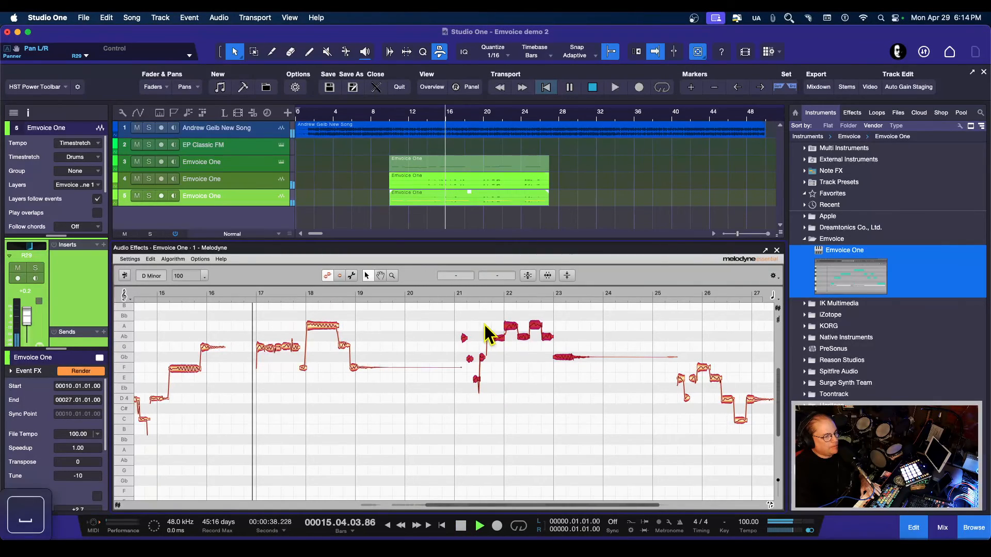
left_click(452, 293)
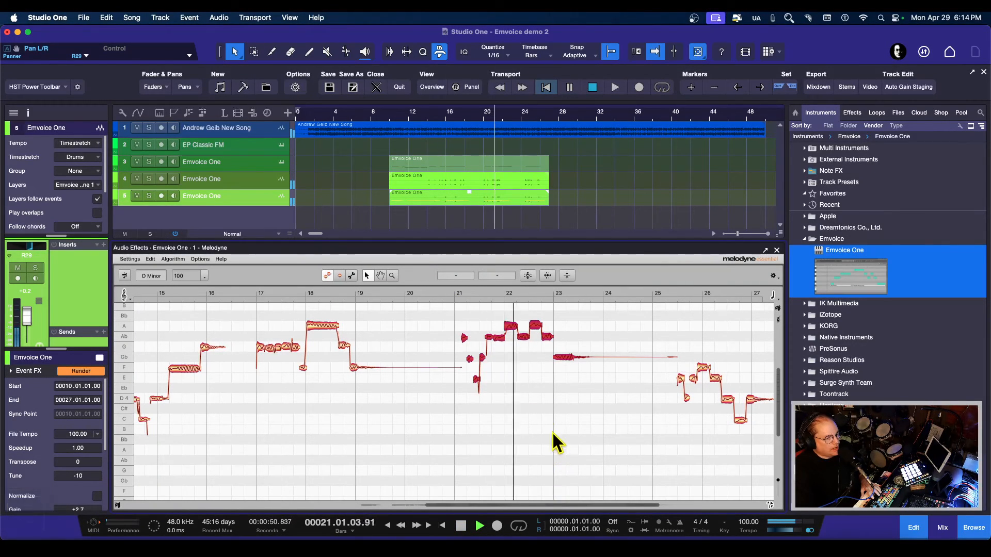
key("space")
key("space")
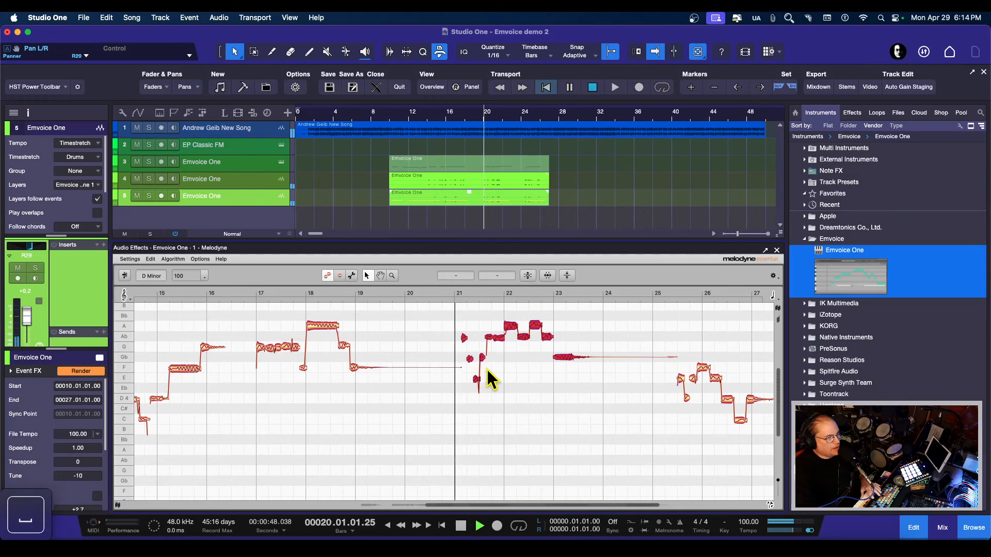
key("space")
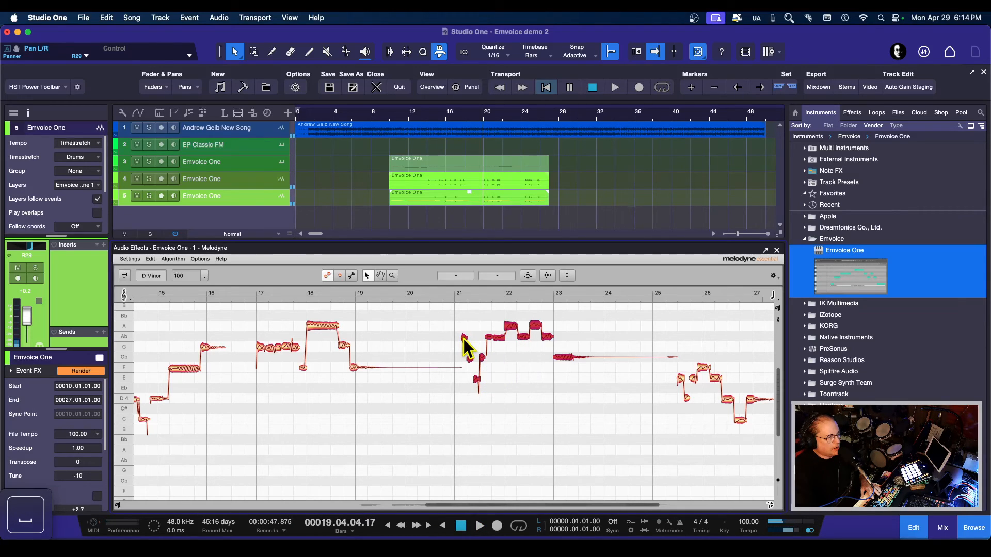
Step: Raise the same selected phrase one more semitone and audition it from just before Melodyne bar 21
left_click_drag(463, 338, 462, 325)
key("space")
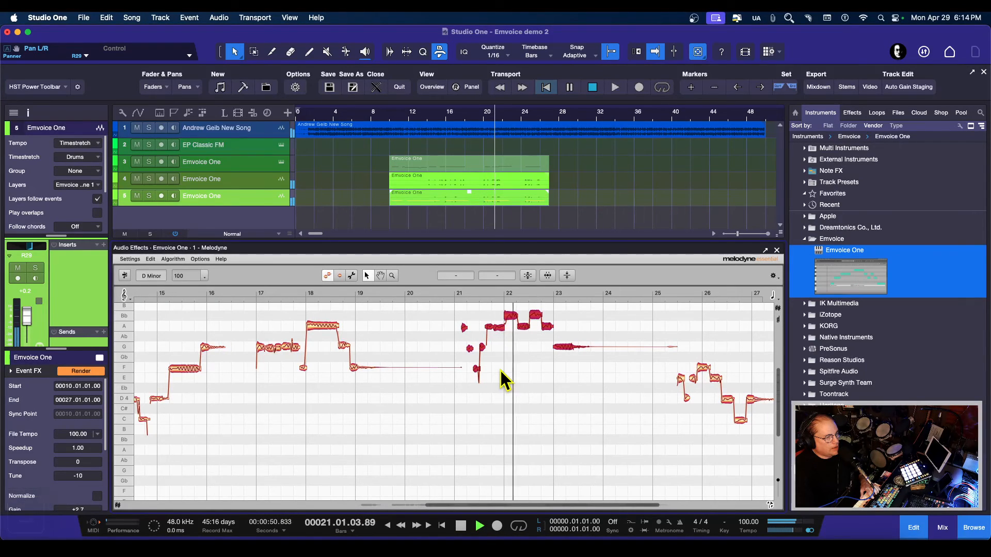
key("space")
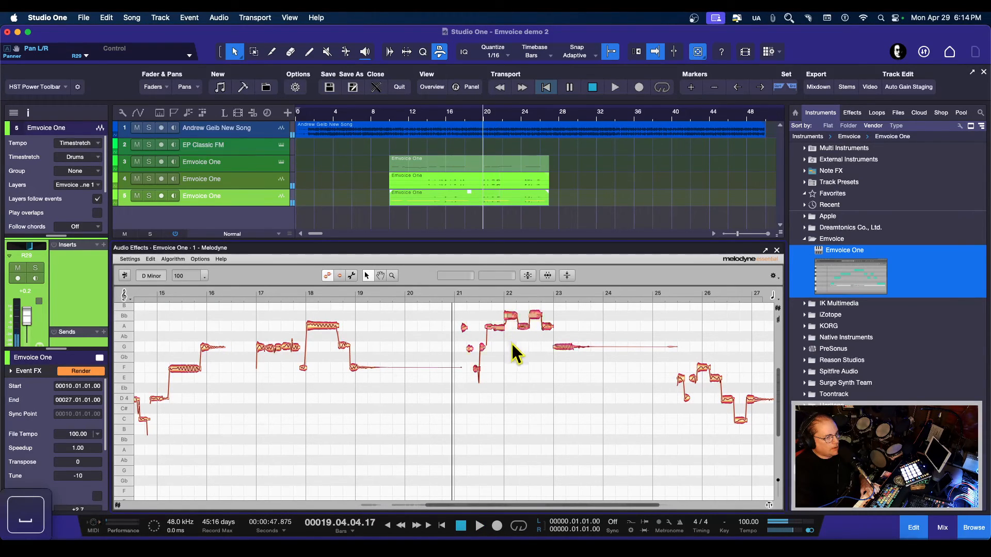
Step: Set the two peak notes after Melodyne bar 22 and the G4 note near bar 23 to A4, auditioning each change
left_click_drag(511, 316, 516, 321)
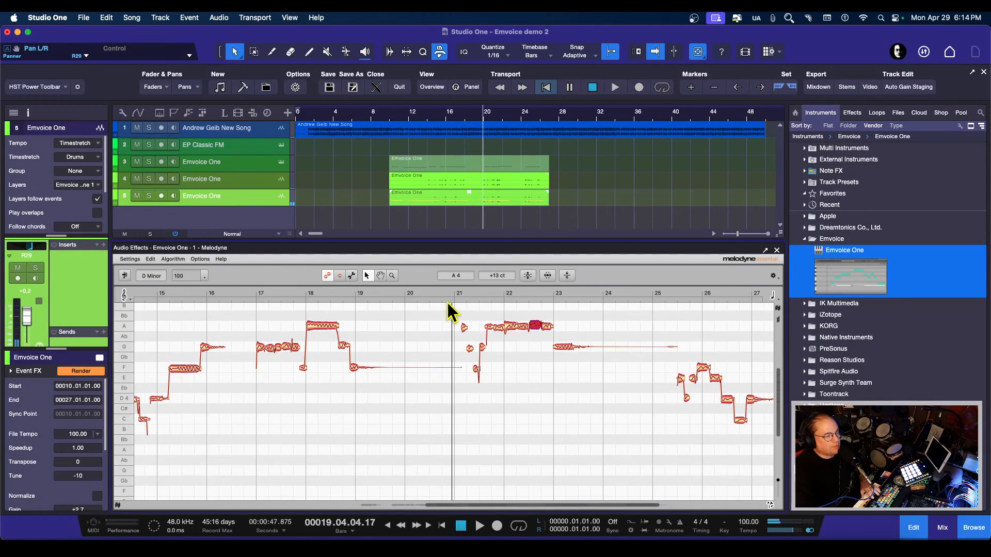
key("space")
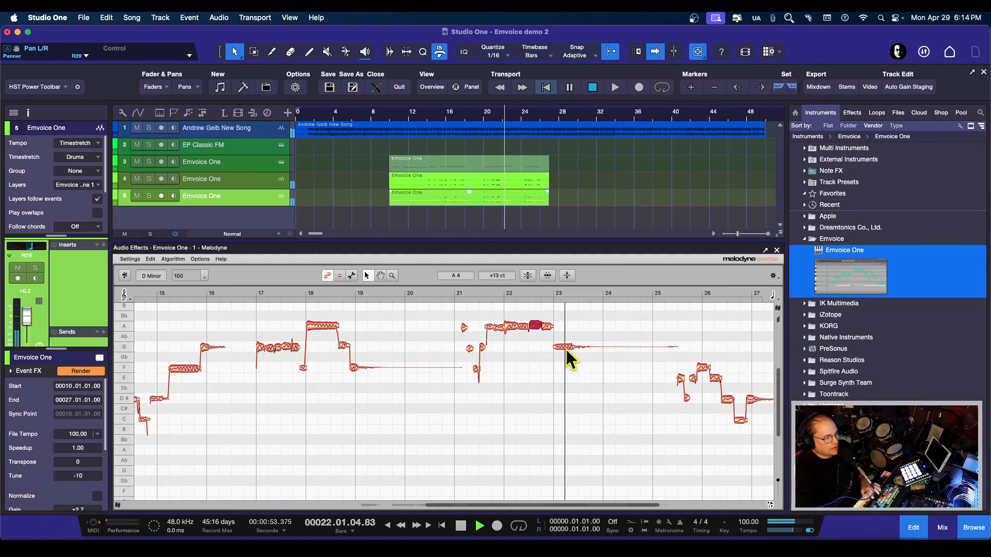
key("space")
left_click_drag(565, 348, 570, 329)
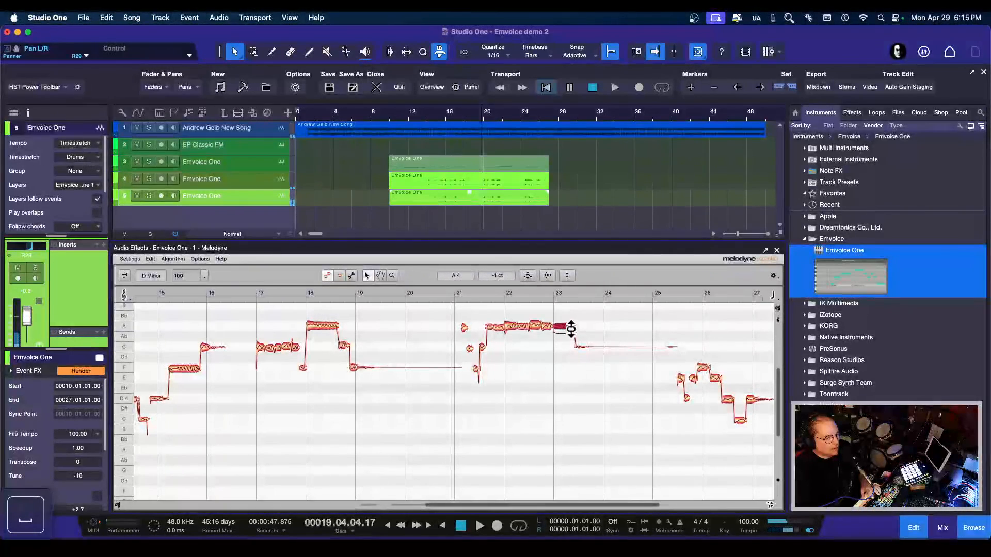
key("space")
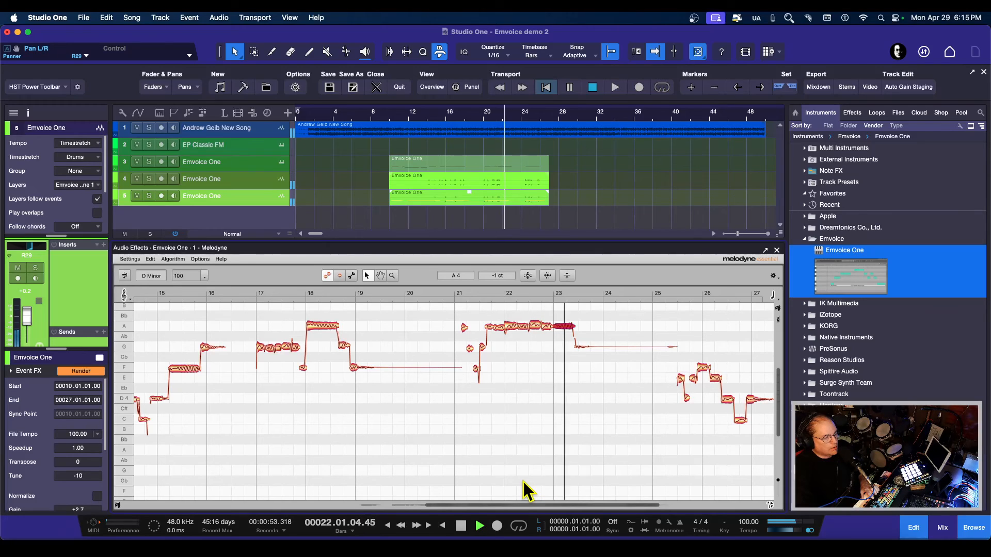
key("space")
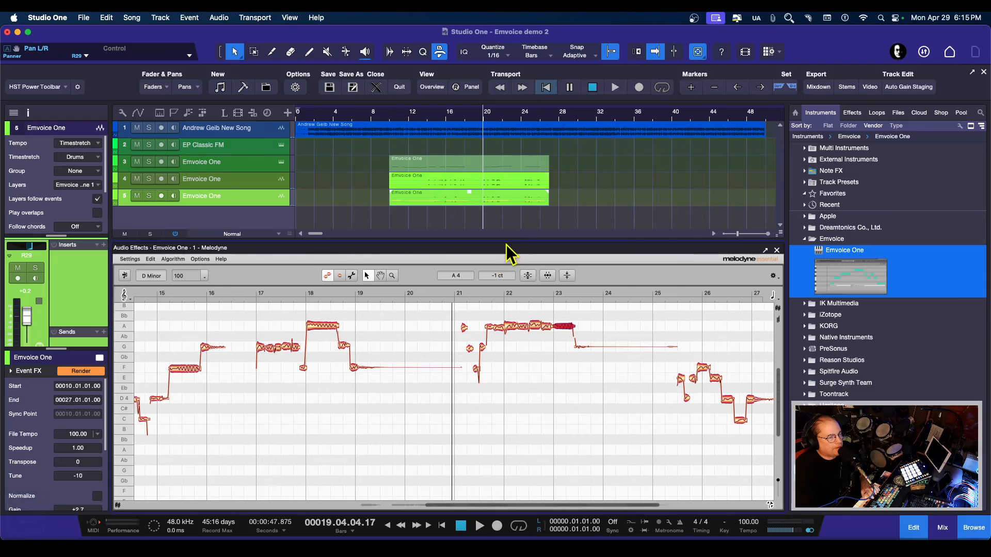
Step: Enlarge the arrangement area, lower the harmony track's volume to -6.7 dB, and show the mixer
left_click_drag(507, 242, 505, 316)
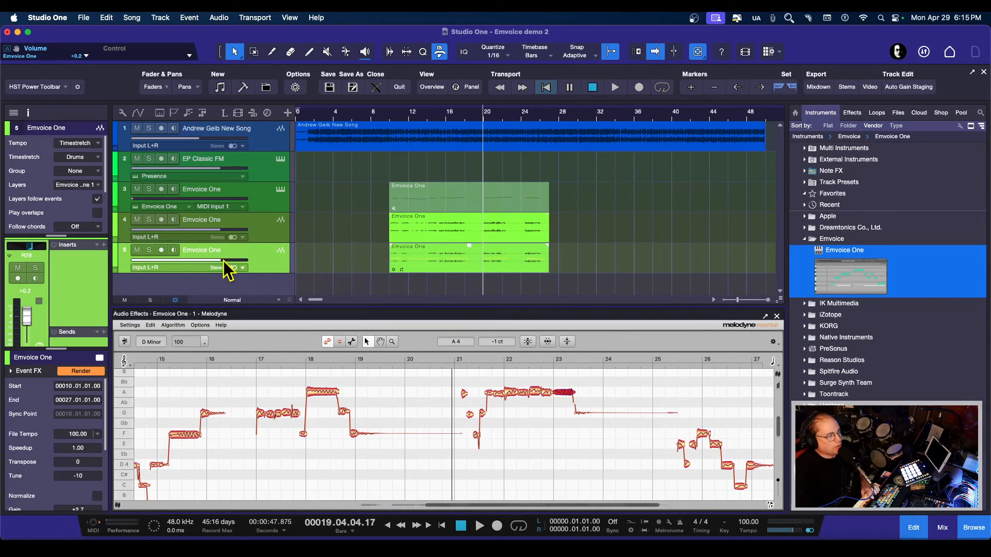
left_click_drag(204, 262, 199, 261)
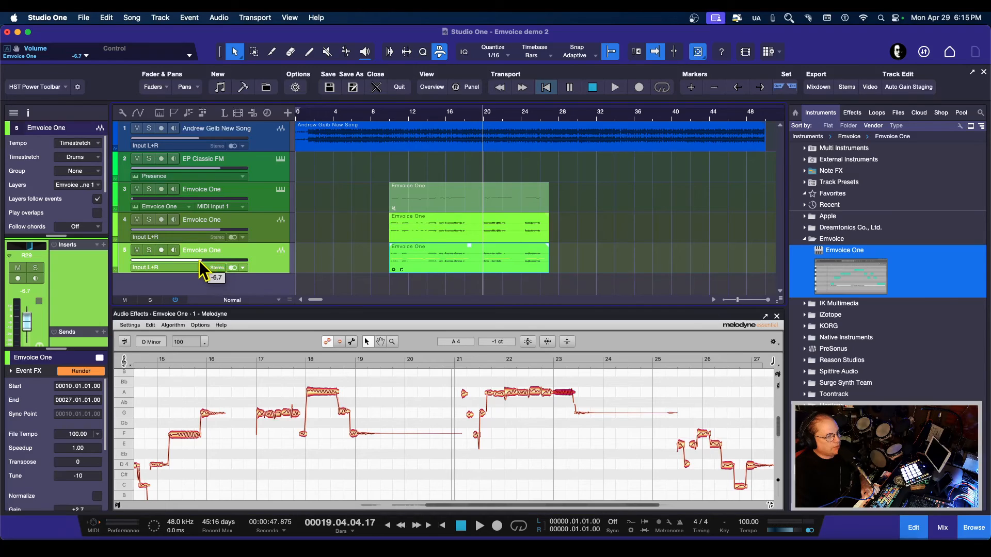
left_click(943, 530)
Step: Play the mix from bar 9 while raising the backing song to -6.7 dB and the harmony track to -6.3 dB
key("space")
key("space")
left_click(382, 119)
key("space")
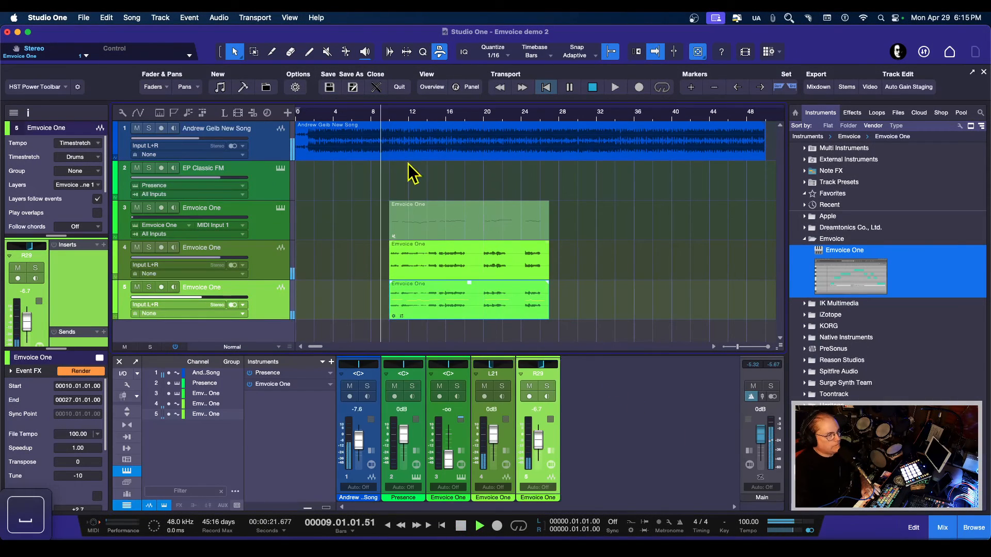
scroll(364, 447, "up", 2)
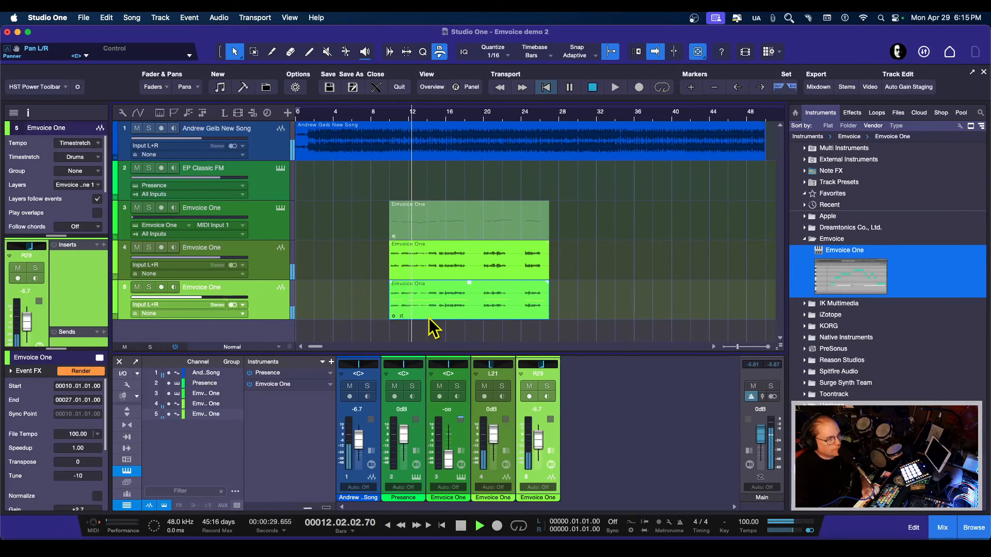
scroll(199, 296, "up", 1)
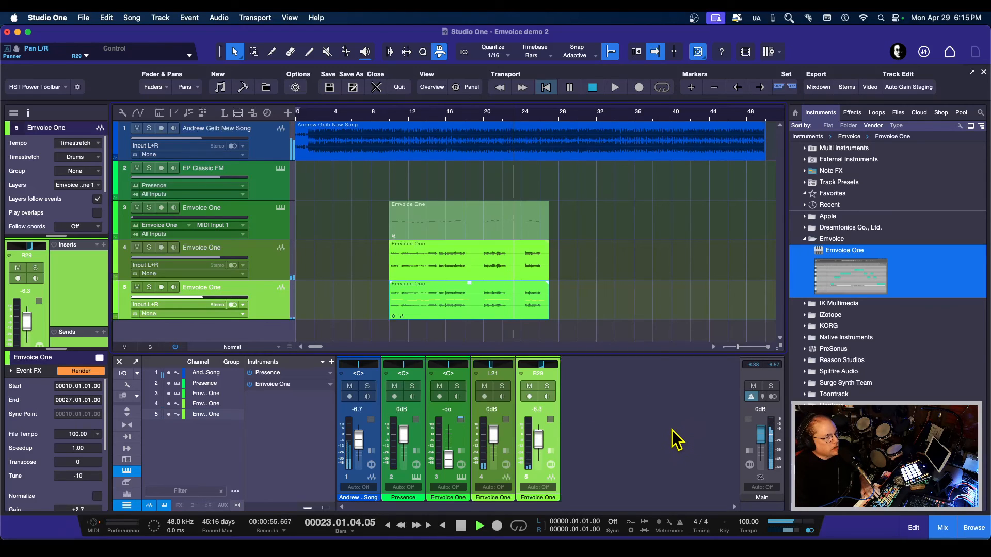
key("space")
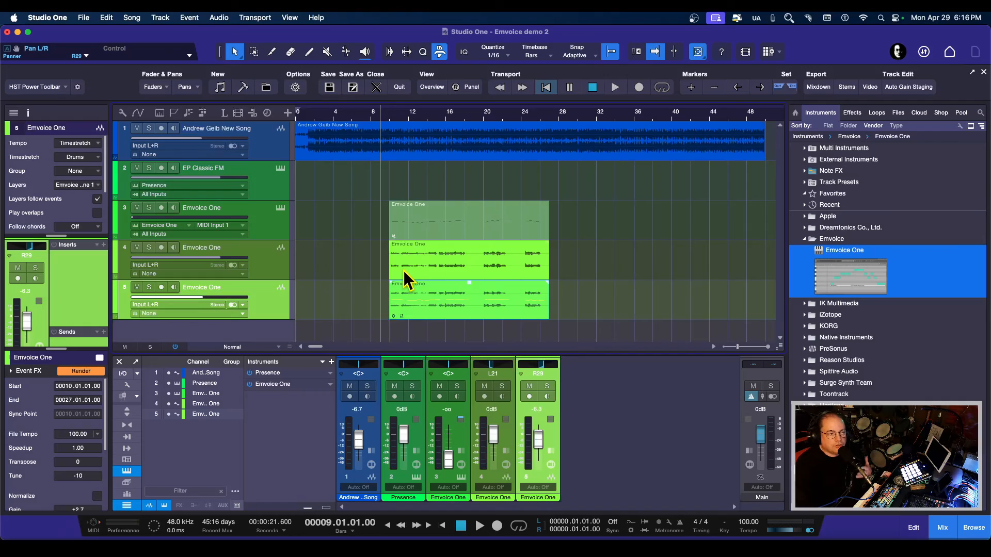
Step: In the Emvoice One editor, bend a short segment of the B2 note around bar 13.1 down one semitone, and close the editor
left_click(281, 208)
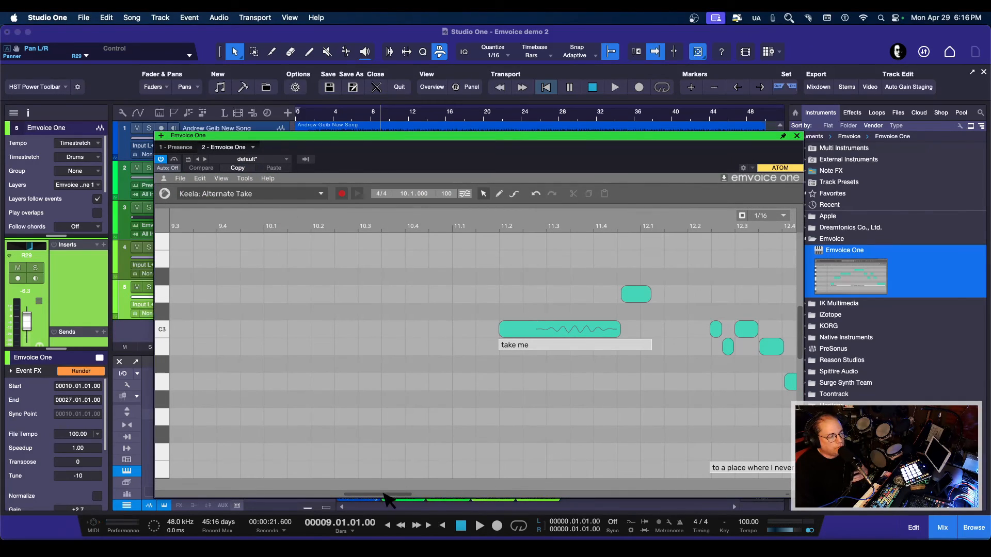
mouse_move(385, 496)
left_mouse_down()
mouse_move(421, 496)
mouse_move(403, 496)
left_mouse_up()
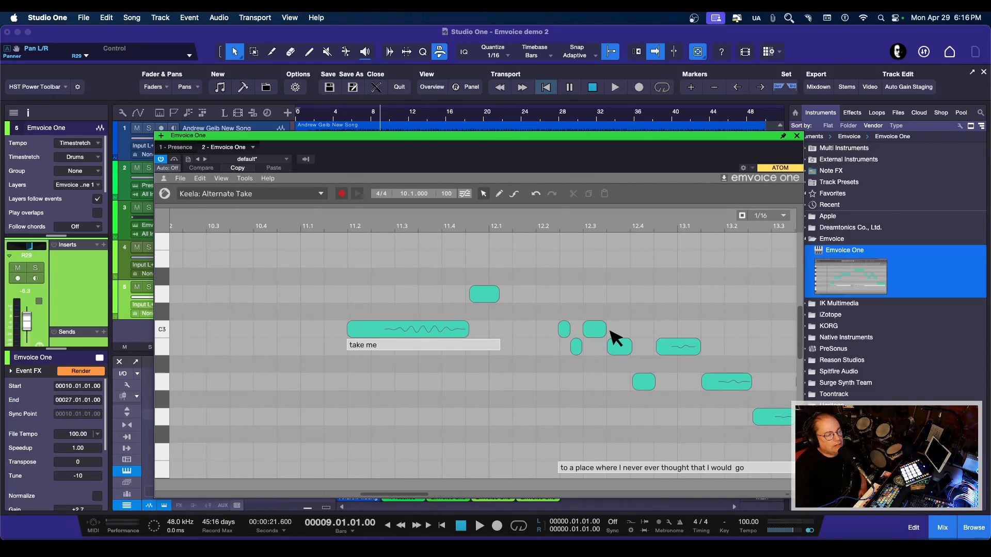
left_click(688, 341)
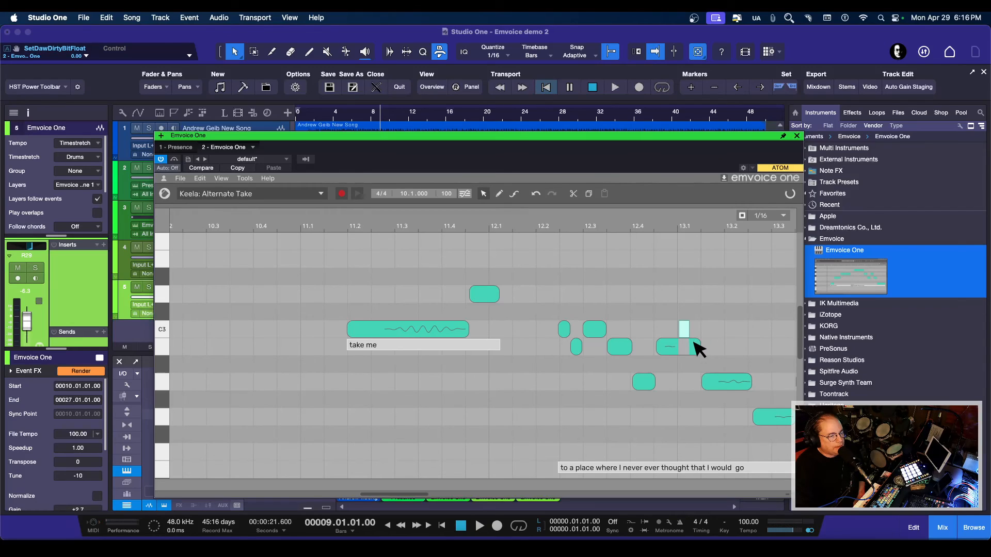
left_click_drag(691, 329, 686, 366)
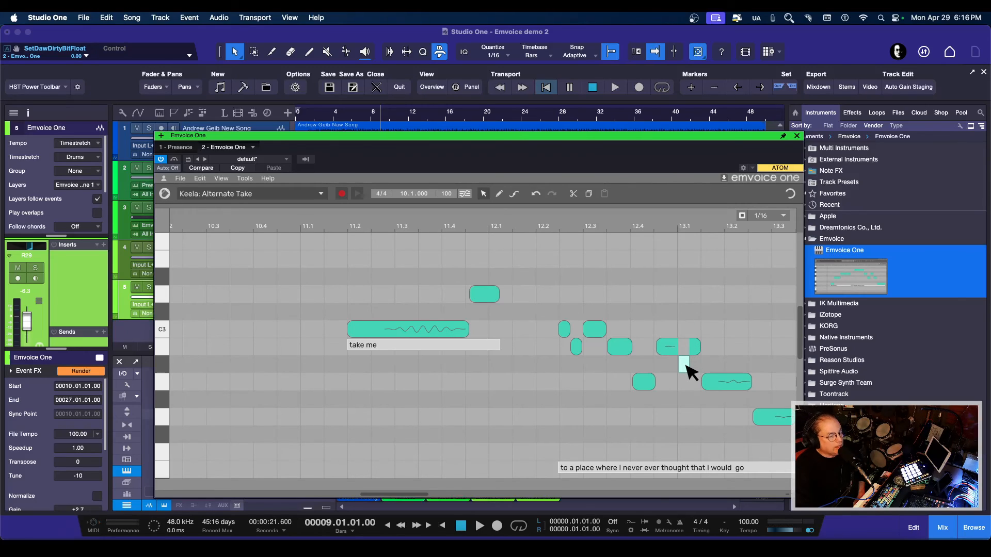
mouse_move(408, 494)
left_mouse_down()
mouse_move(443, 497)
mouse_move(418, 497)
left_mouse_up()
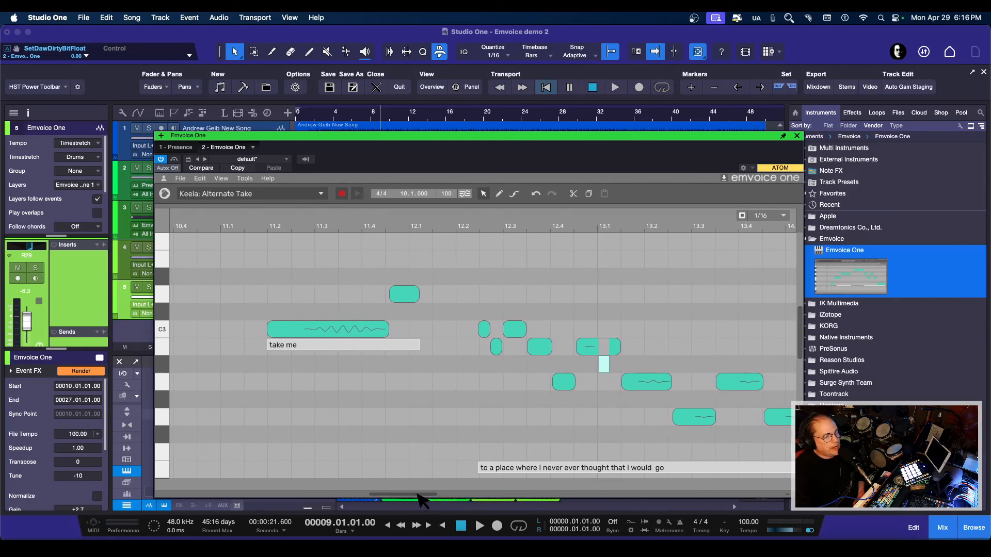
left_click(797, 136)
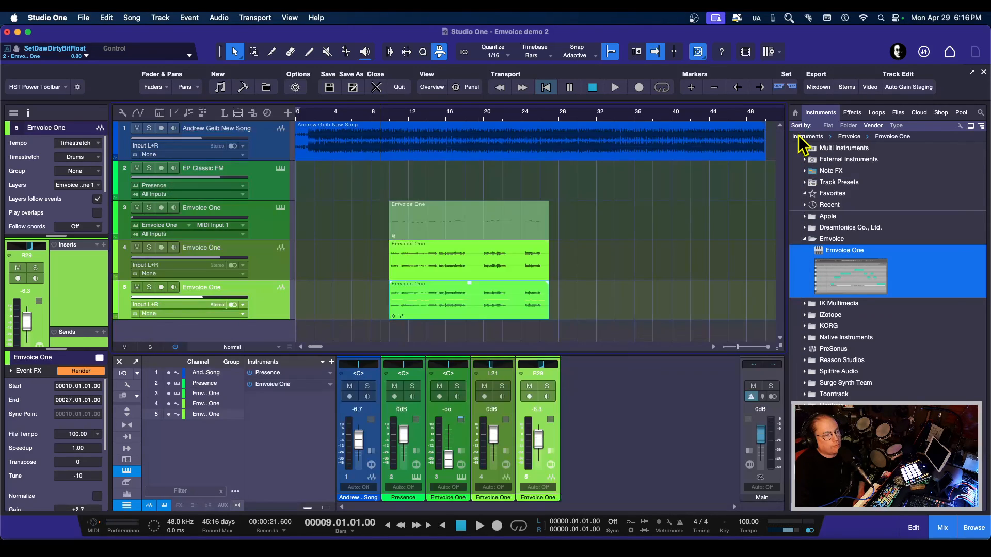
Step: Show the harmony clip's notes in Melodyne and examine the list of Keela voice variations in Emvoice One
double_click(466, 301)
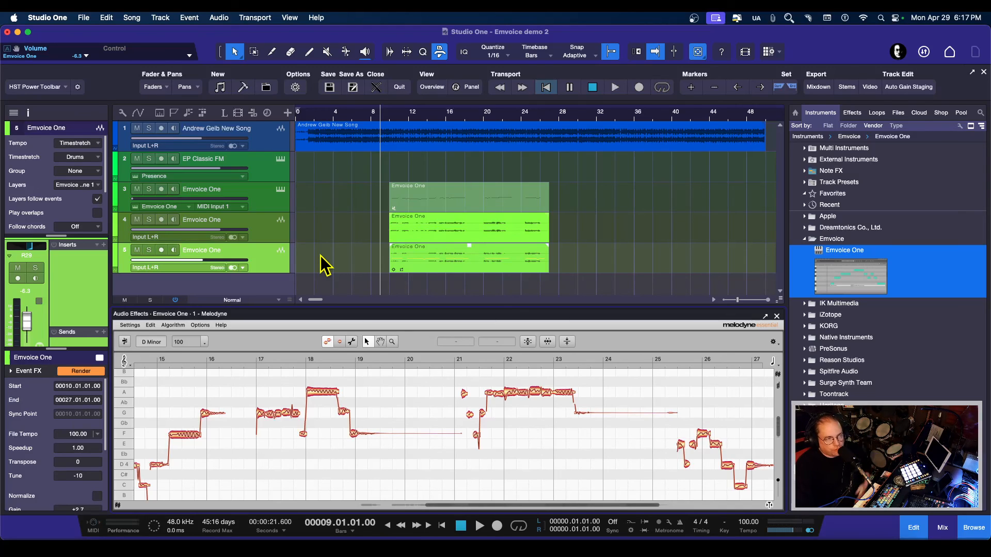
left_click(280, 189)
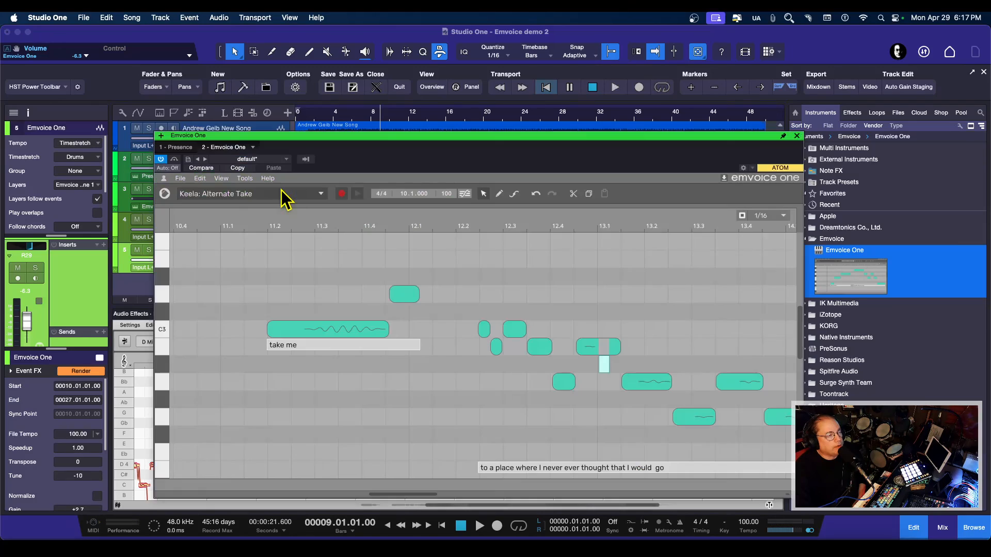
left_click(320, 194)
mouse_move(222, 247)
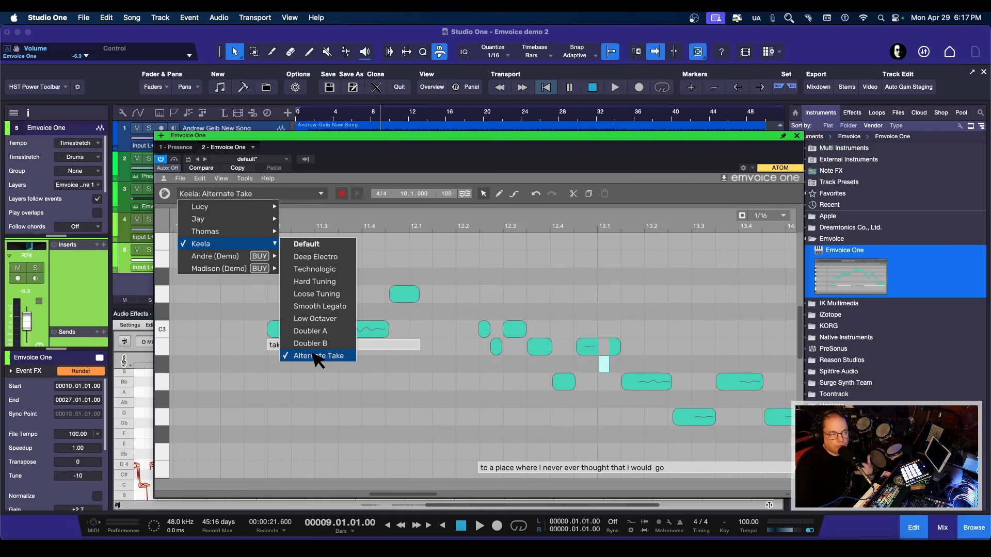
left_click(517, 283)
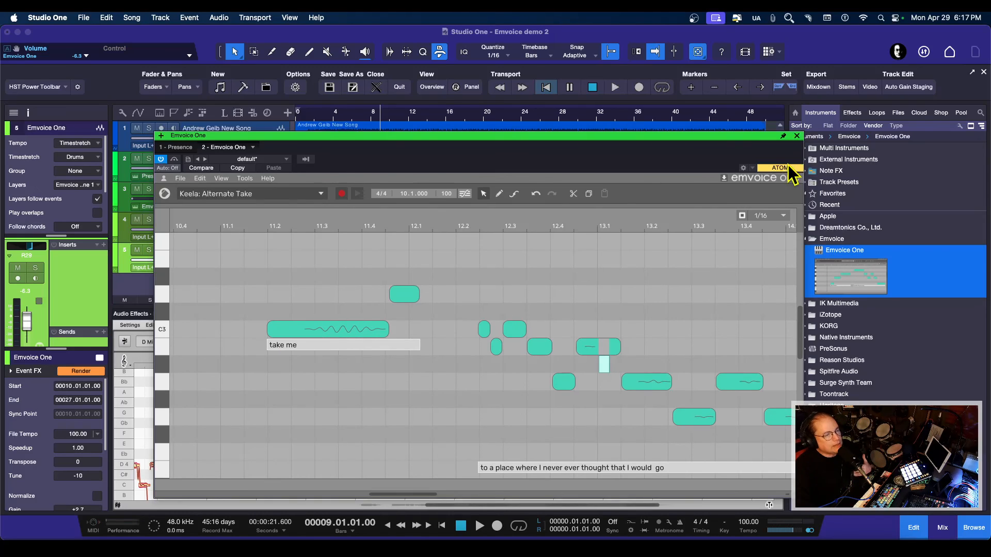
left_click(797, 136)
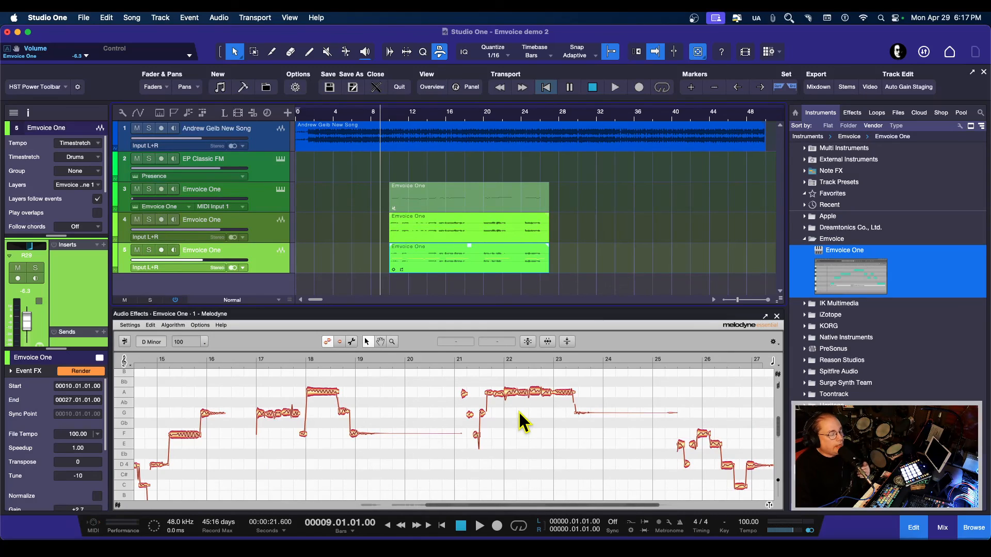